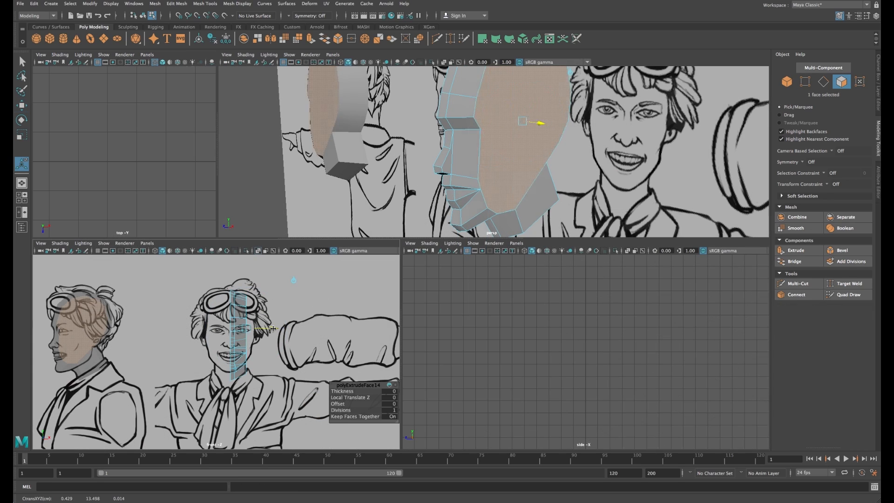
Step: Pull the extruded side face of the half-head mesh outward and switch to scaling it
left_click_drag(273, 328, 282, 329)
key("r")
left_click(534, 149)
left_click_drag(532, 150, 528, 152, "alt")
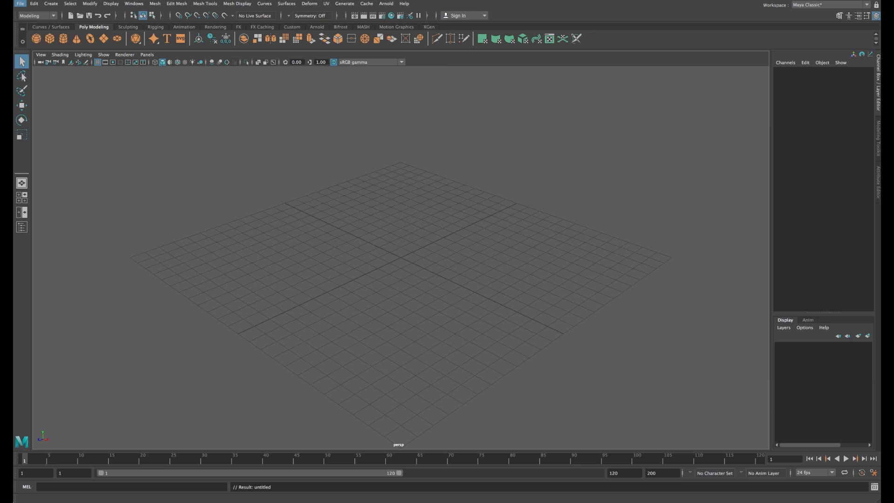
Step: Open the Amelia Earhart reference PNG to examine its back, side and front drawings, and close it and its folder
double_click(552, 252)
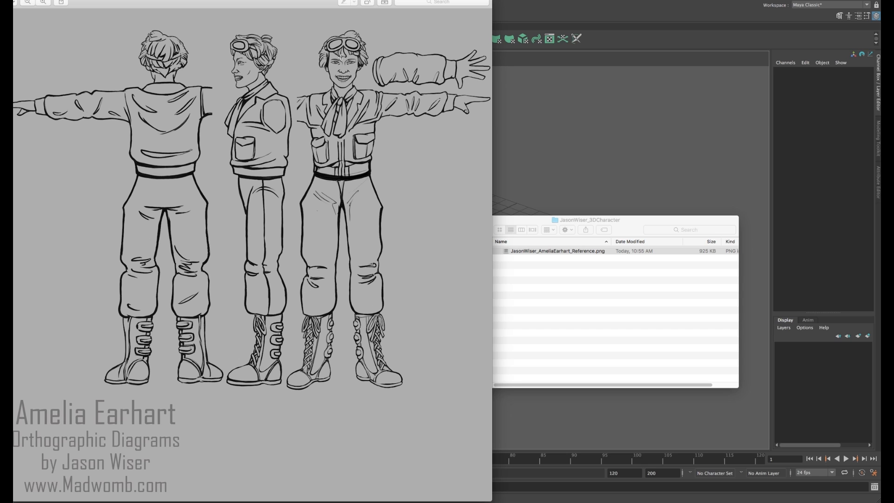
left_click_drag(48, 1, 137, 53)
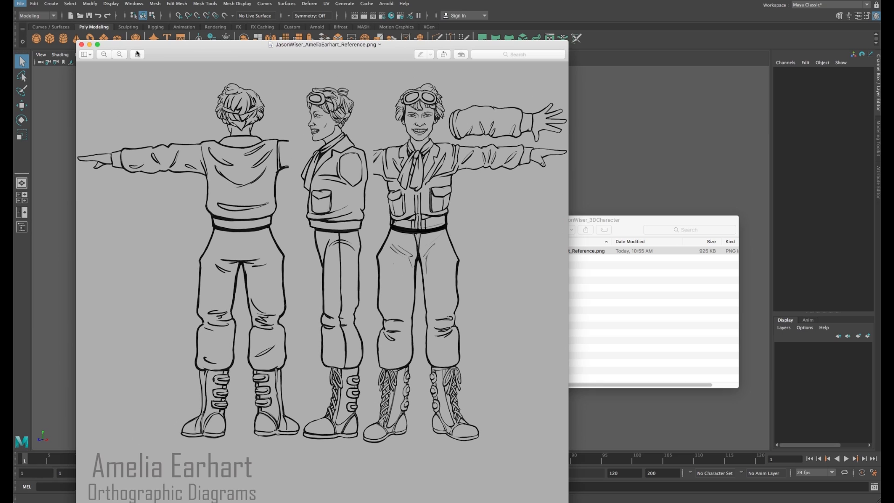
left_click(80, 45)
left_click_drag(479, 224, 446, 218)
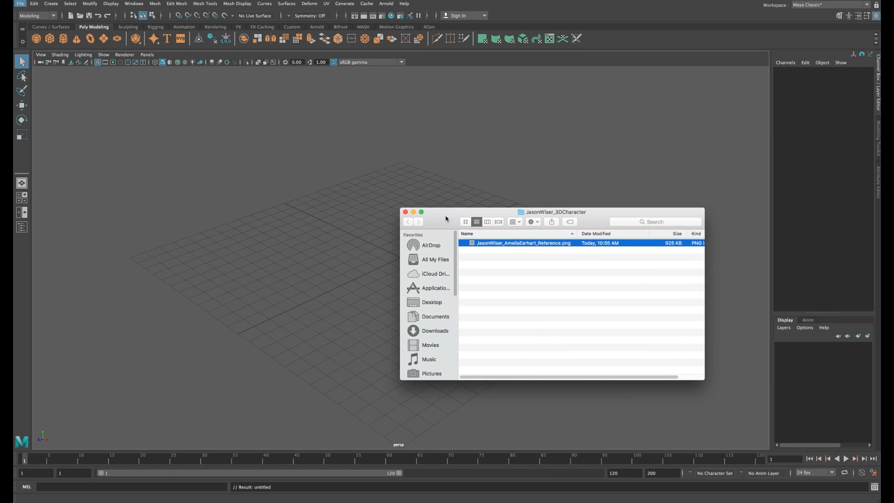
left_click(405, 212)
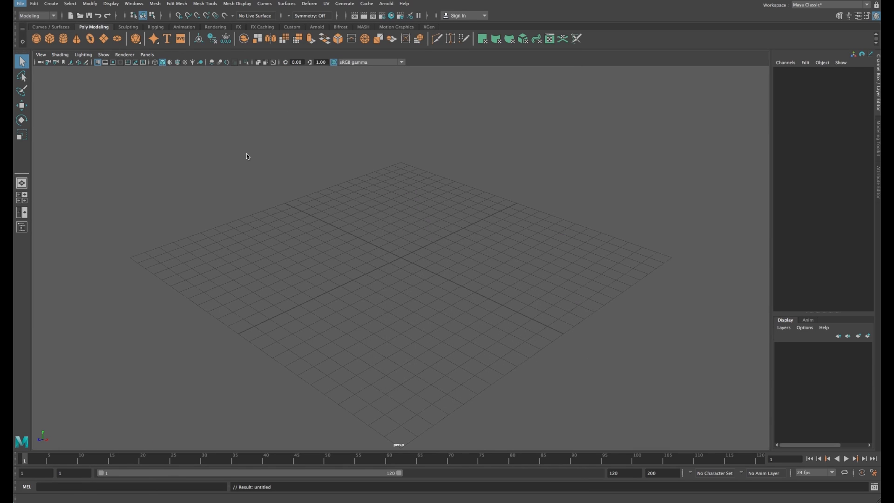
Step: Import the Amelia Earhart reference PNG from the 3DCharacter folder on the Desktop as an image plane in the front view
left_click(267, 174)
key("space")
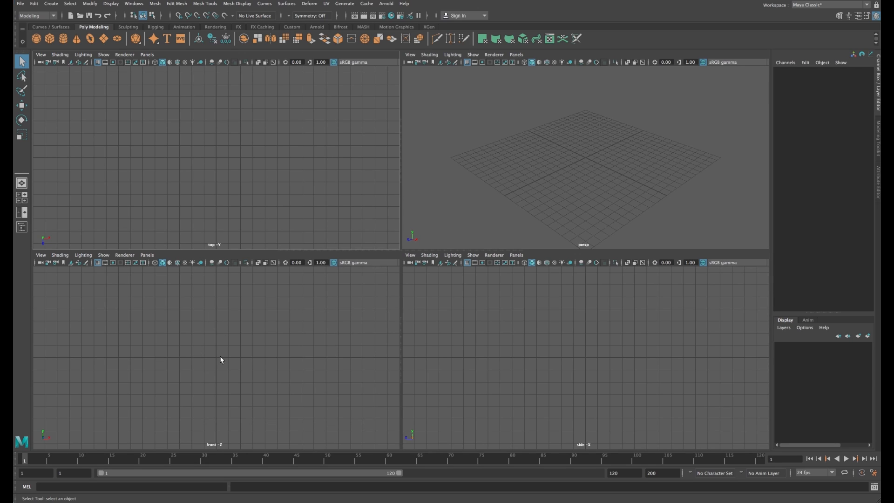
key("space")
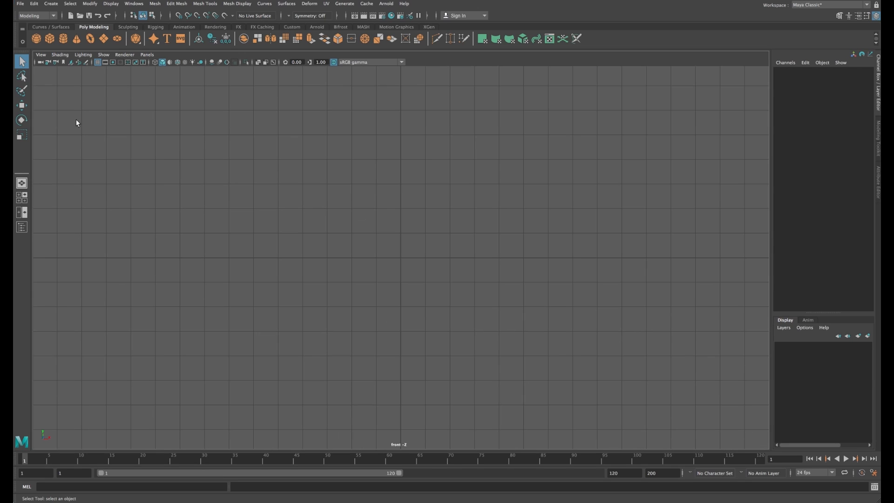
left_click(42, 55)
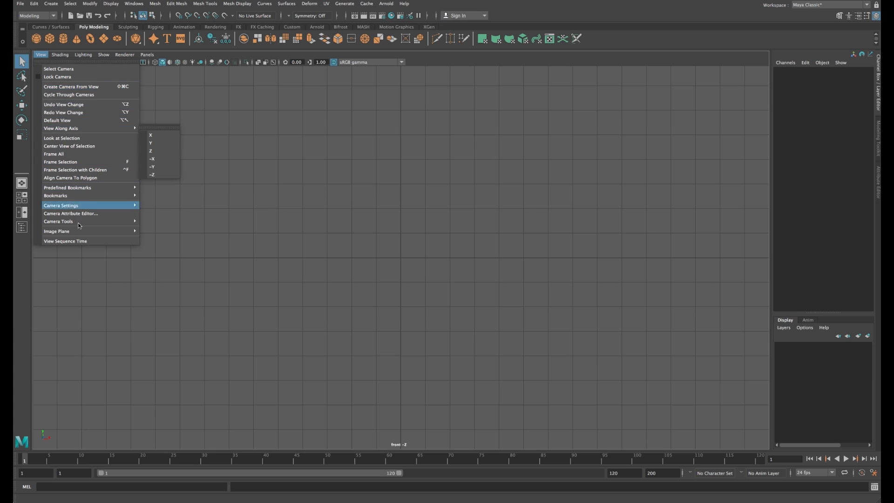
mouse_move(84, 233)
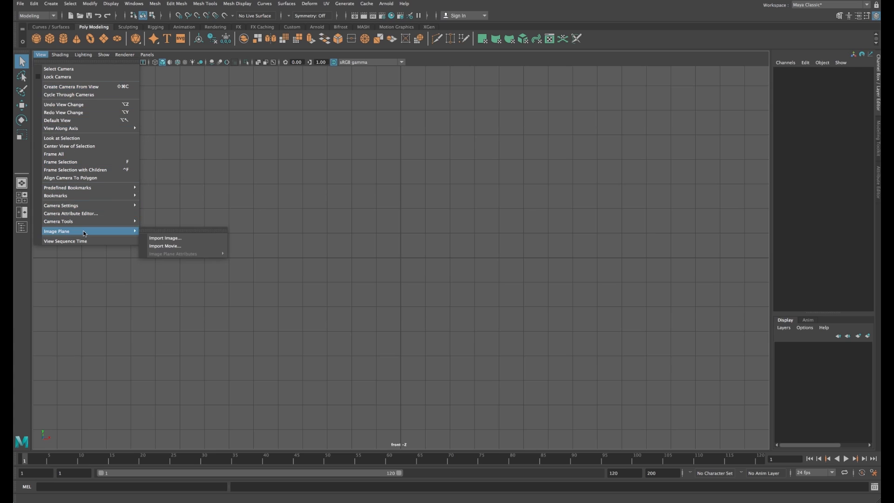
left_click(167, 239)
left_click(98, 117)
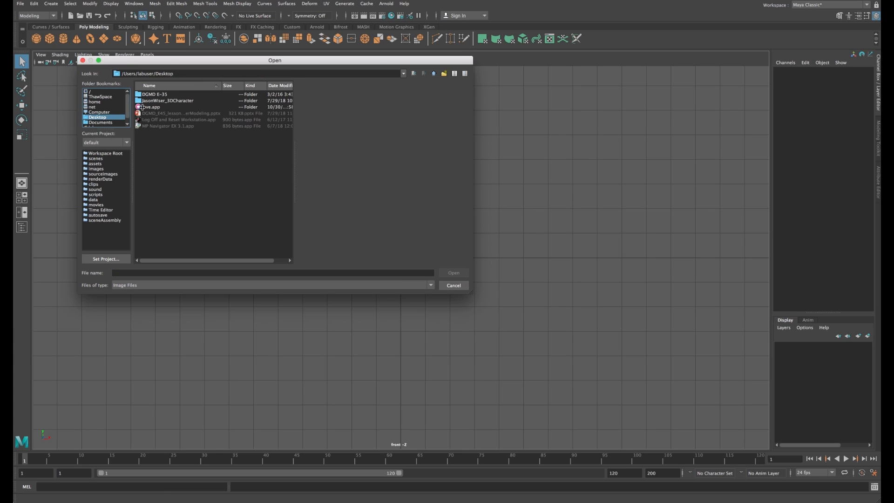
double_click(173, 103)
left_click(172, 96)
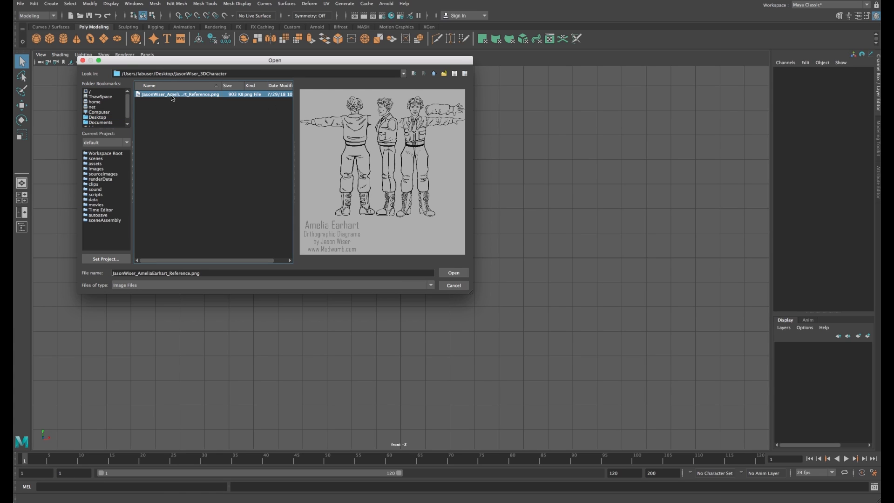
left_click(454, 273)
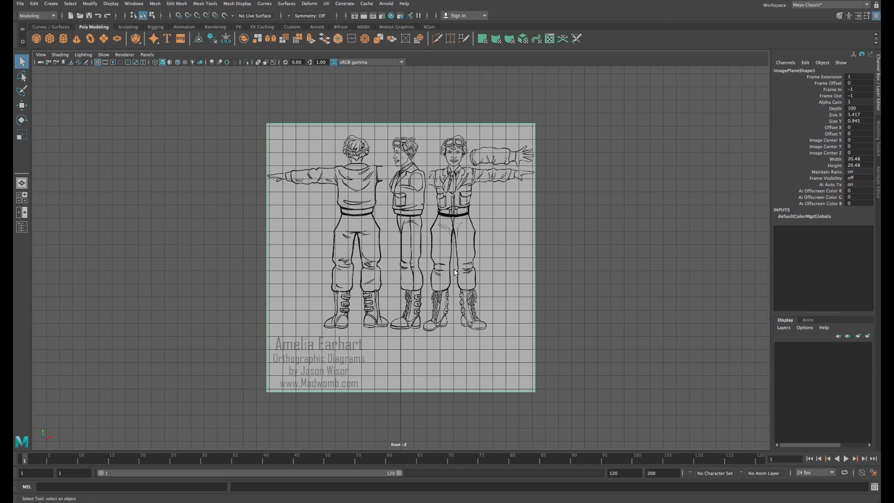
Step: Move the image plane to about X -4.07, Y 5.43 so the front figure stands centred on the origin, feet on the ground line
key("w")
left_click_drag(403, 245, 409, 177)
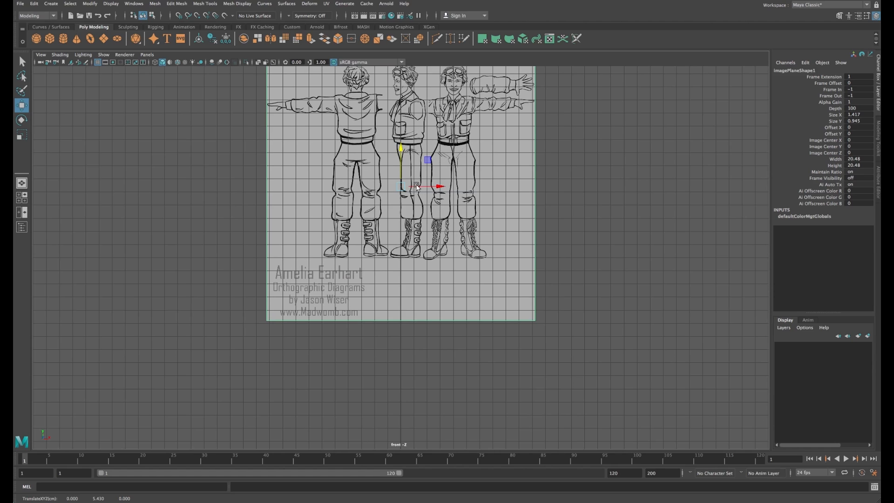
middle_click_drag(418, 198, 419, 286, "alt")
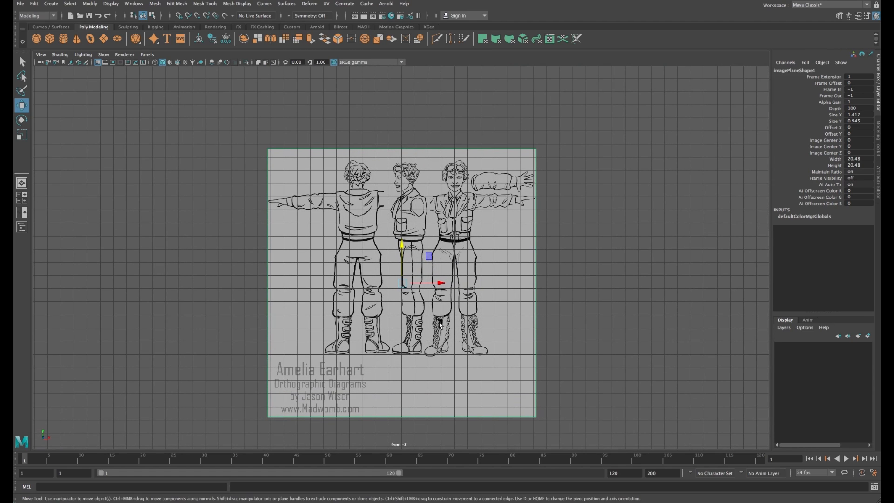
left_click_drag(438, 284, 385, 289)
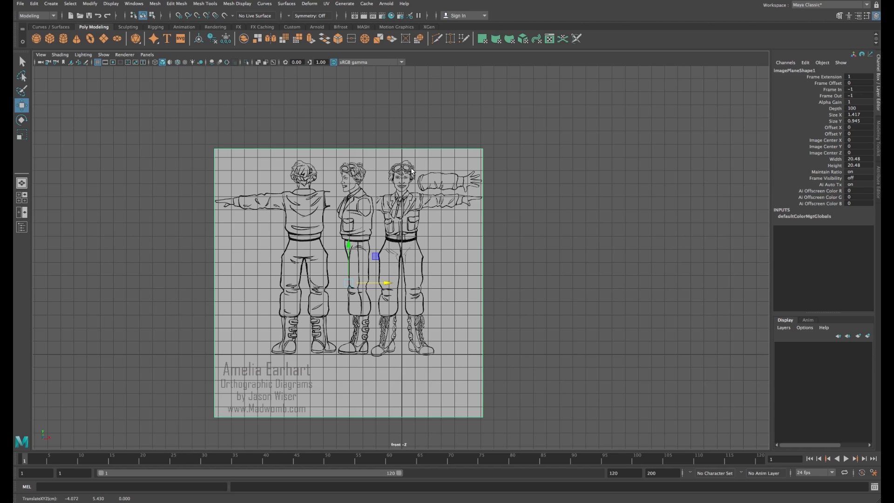
left_click_drag(386, 284, 386, 284)
Step: Shift the image plane slightly back along Z in the perspective view so it sits behind the world origin
key("space")
key("space")
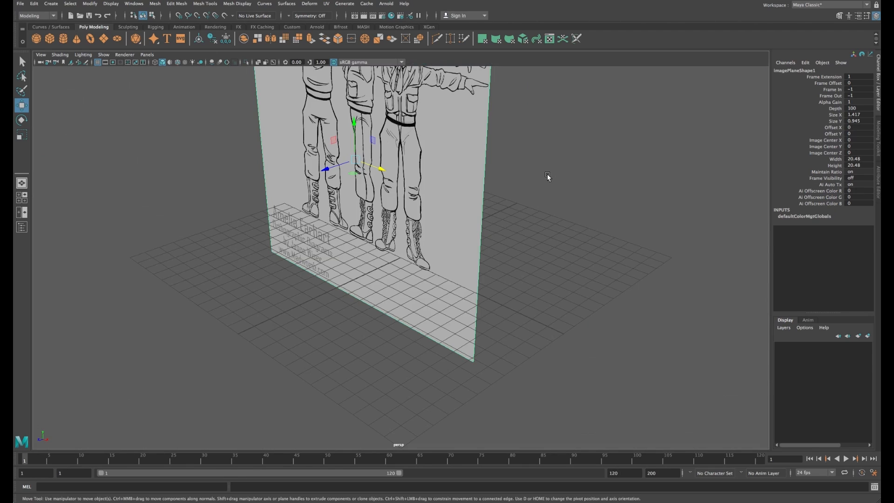
scroll(547, 175, "down", 4)
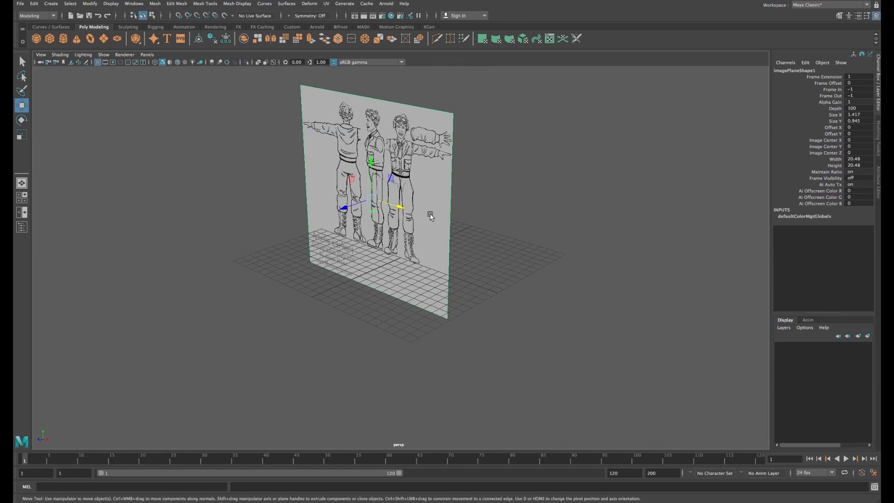
left_click_drag(430, 216, 402, 211, "alt")
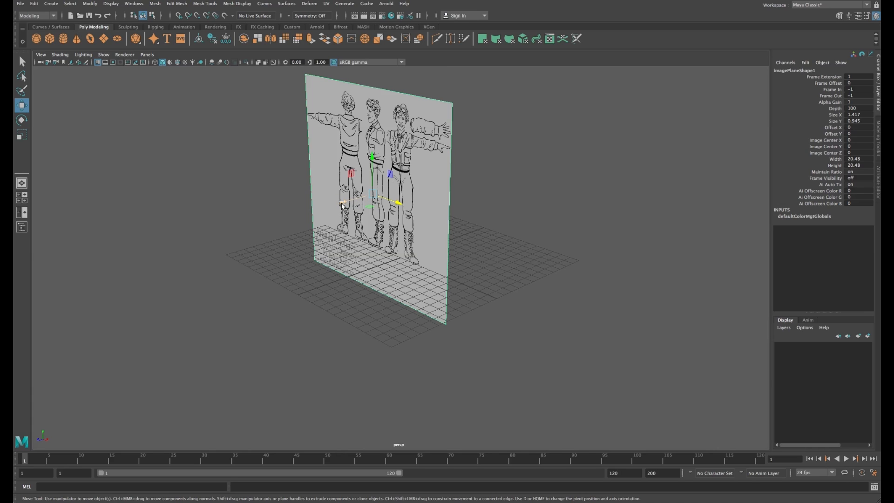
left_click_drag(346, 203, 343, 235)
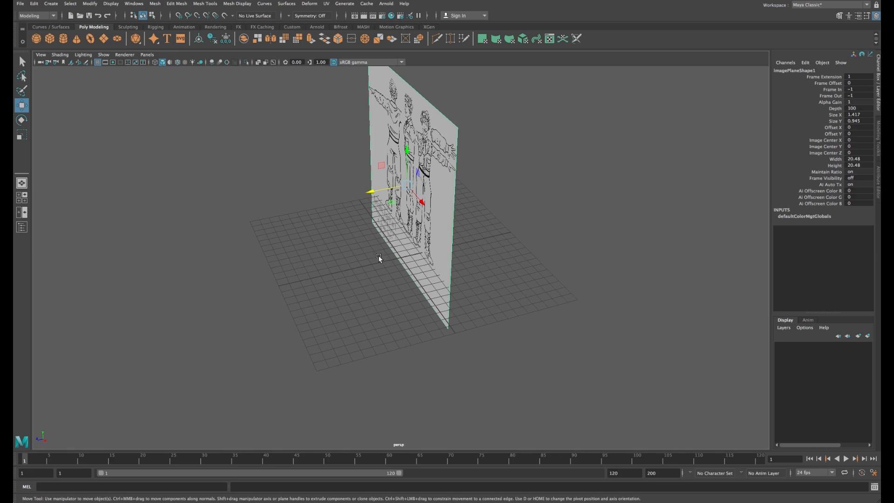
left_click_drag(380, 258, 359, 259, "alt")
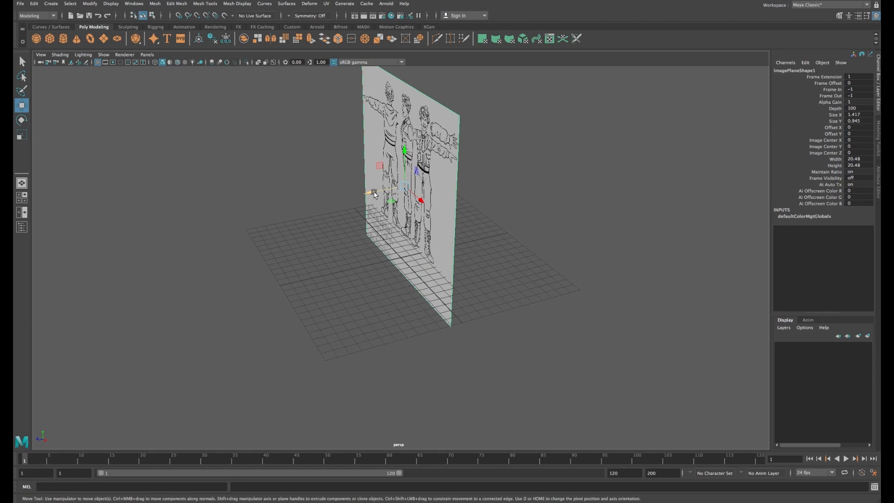
left_click_drag(373, 193, 372, 193)
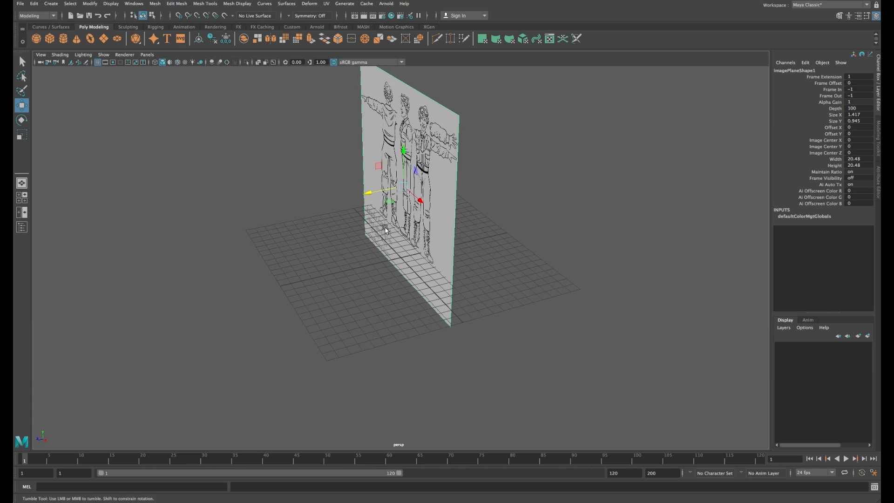
left_click_drag(386, 237, 435, 232, "alt")
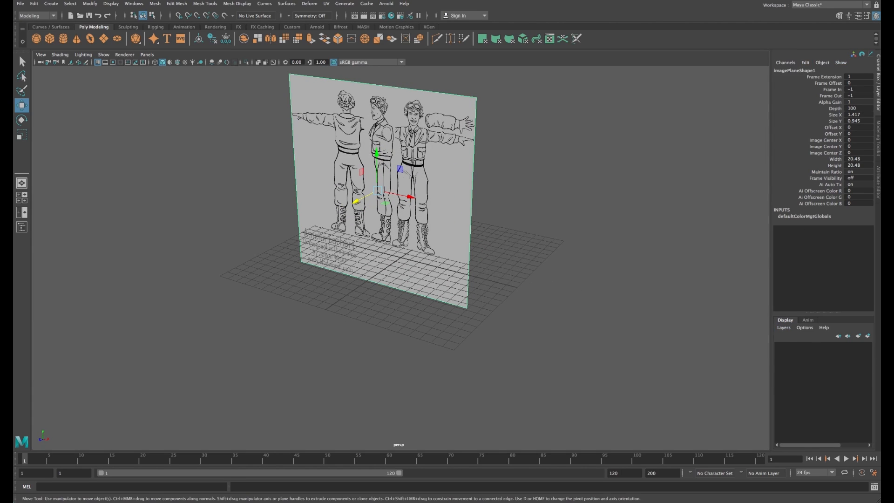
Step: Create a display layer and add the selected image plane to it
left_click(868, 338)
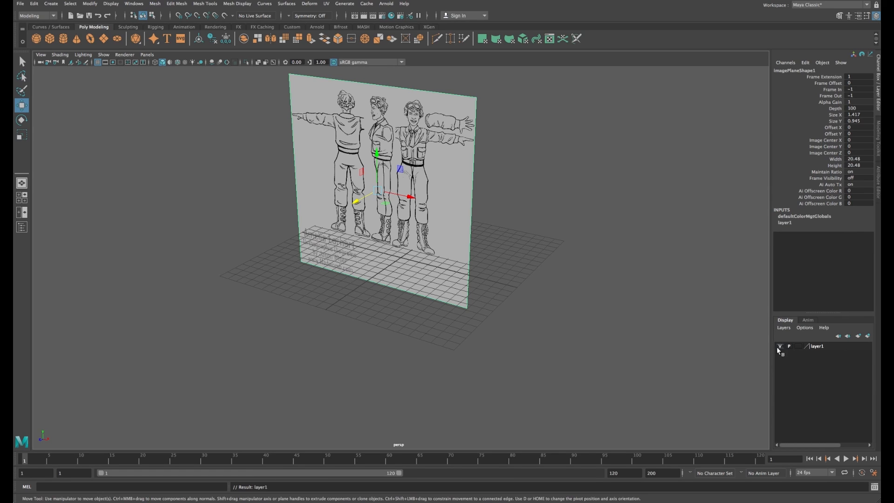
left_click(780, 347)
left_click(781, 346)
left_click(824, 348)
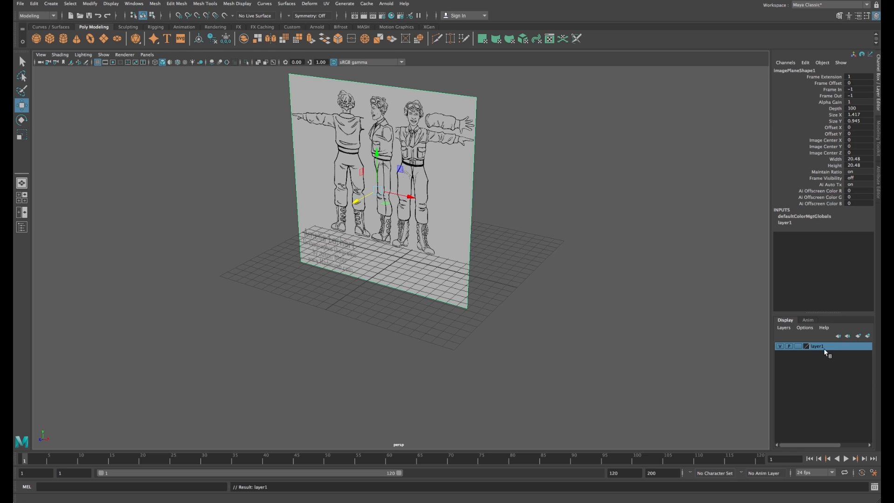
right_click(819, 346)
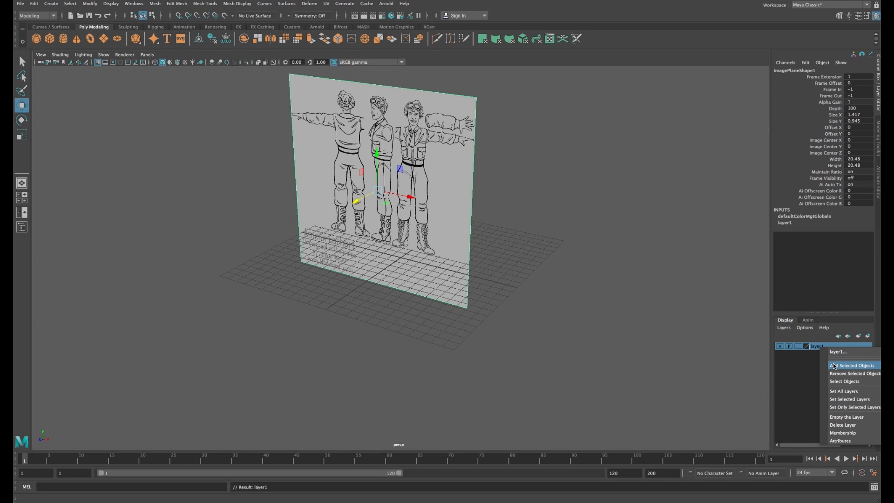
left_click(833, 365)
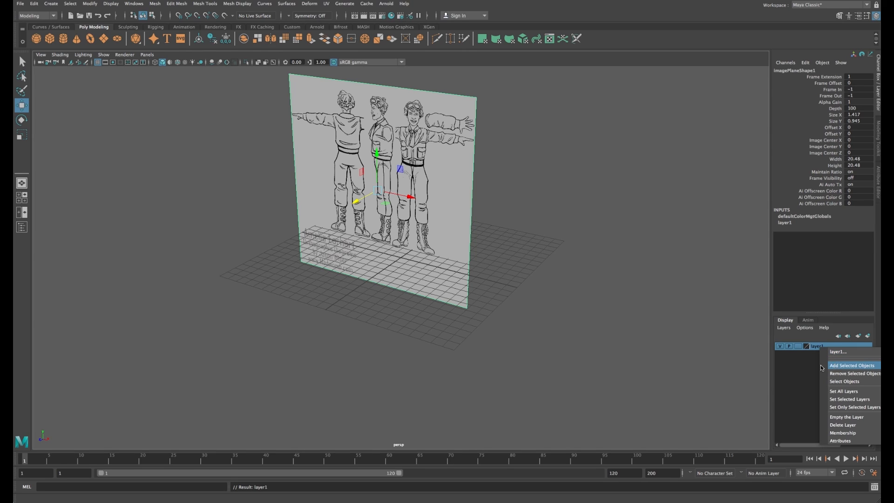
Step: Set the image plane's display layer to reference mode and deselect the image plane
left_click(798, 347)
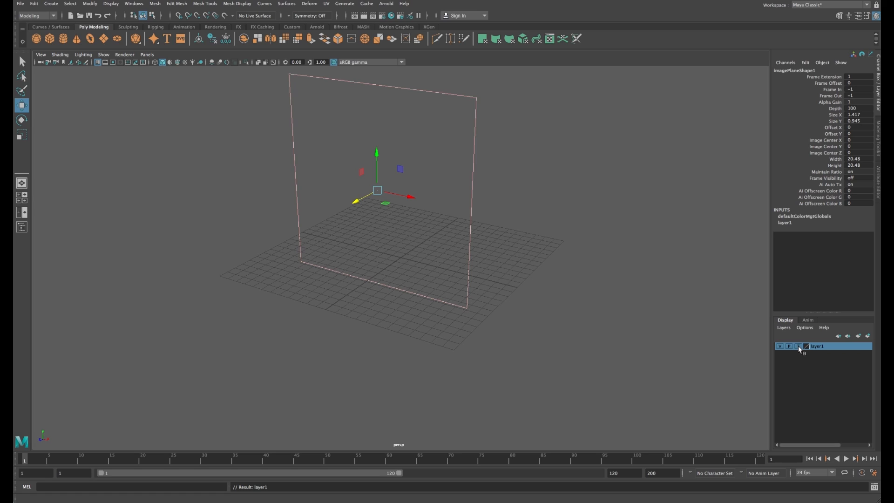
left_click(798, 346)
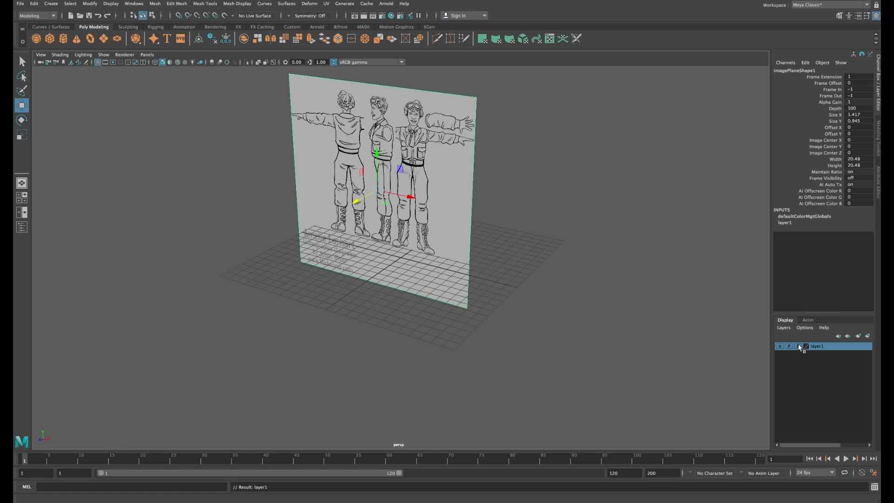
left_click(590, 270)
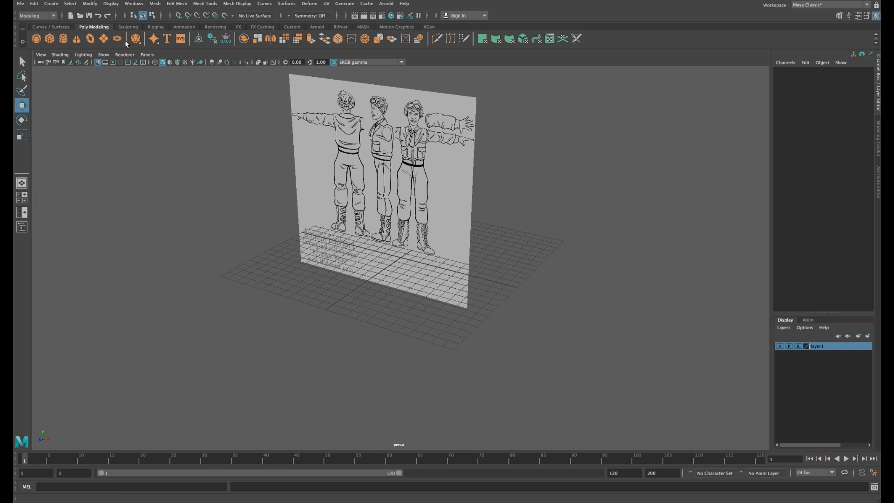
Step: Create a default polygon cylinder at the world origin and hide the grid in the front view
left_click(64, 39)
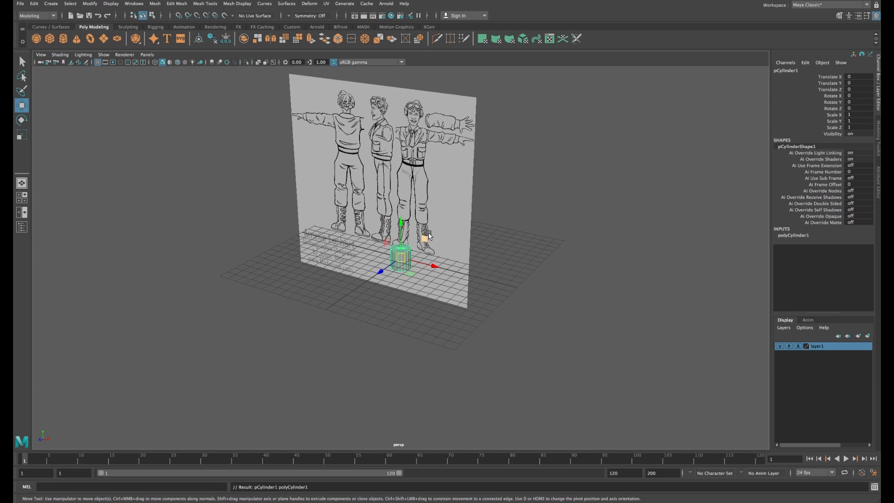
key("space")
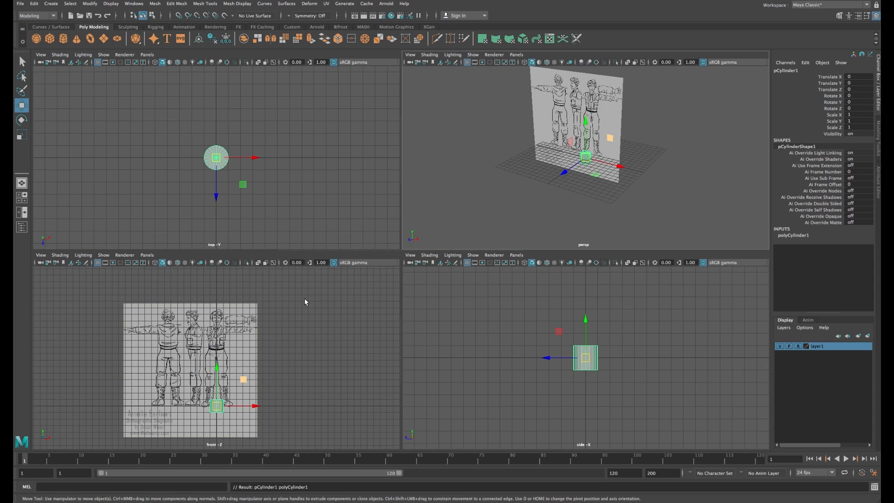
key("space")
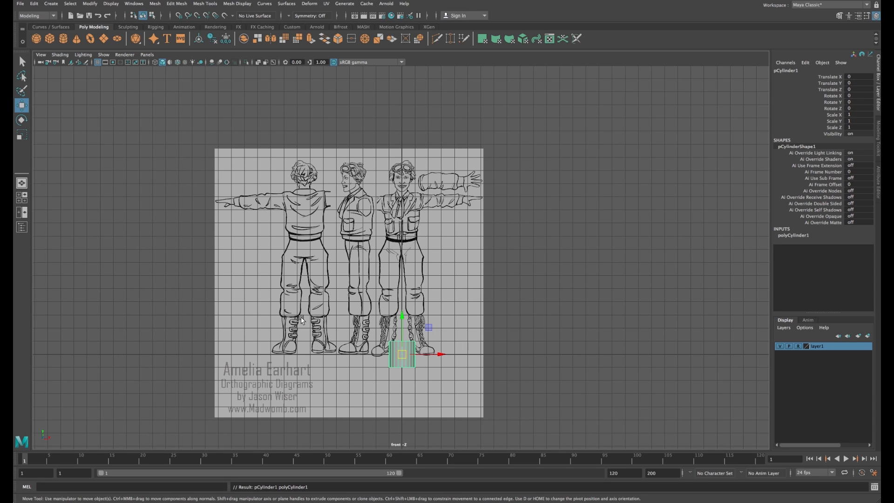
left_click(104, 55)
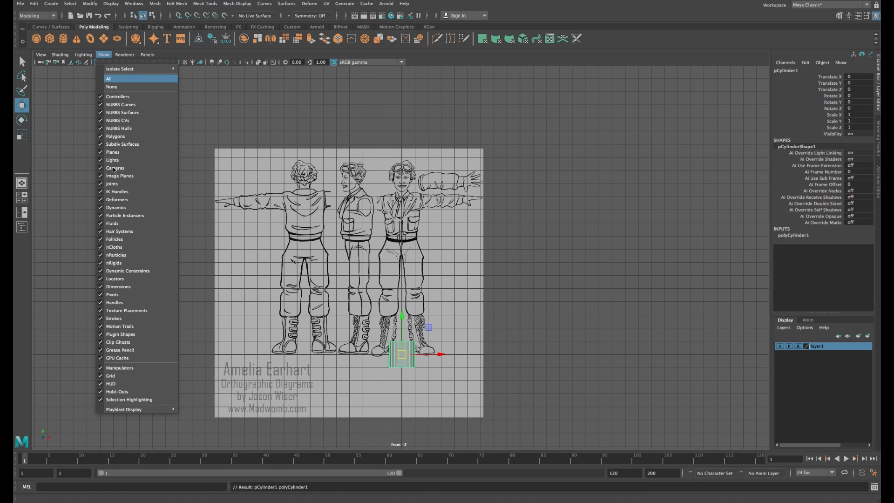
left_click(131, 377)
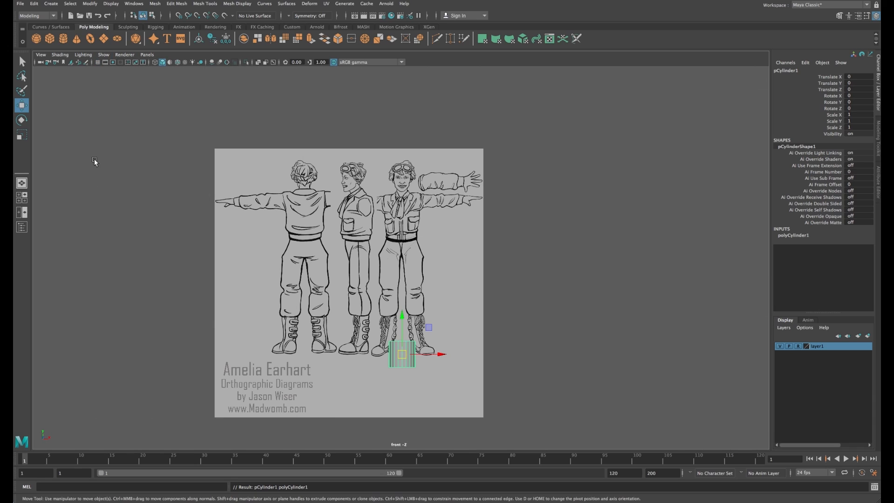
Step: Turn on X-Ray shading in the front view and raise the cylinder over the front figure's torso, to about Y 10.1
left_click(62, 55)
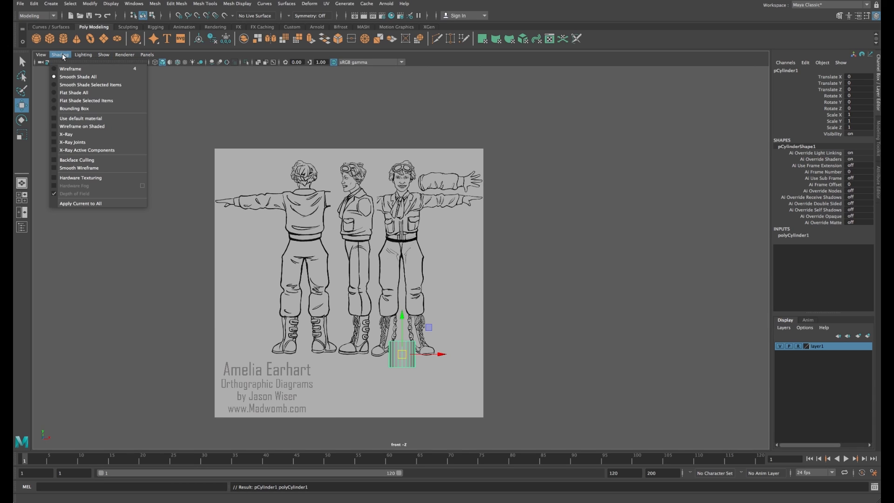
left_click(81, 135)
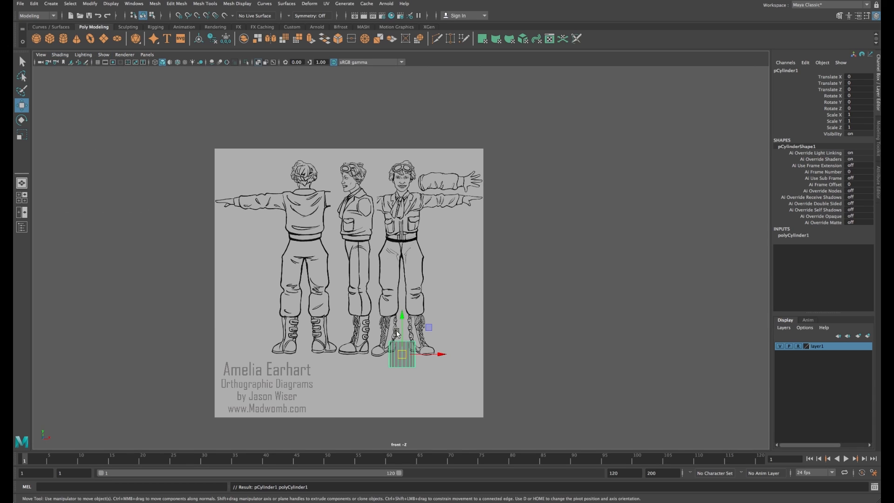
left_click_drag(402, 322, 403, 190)
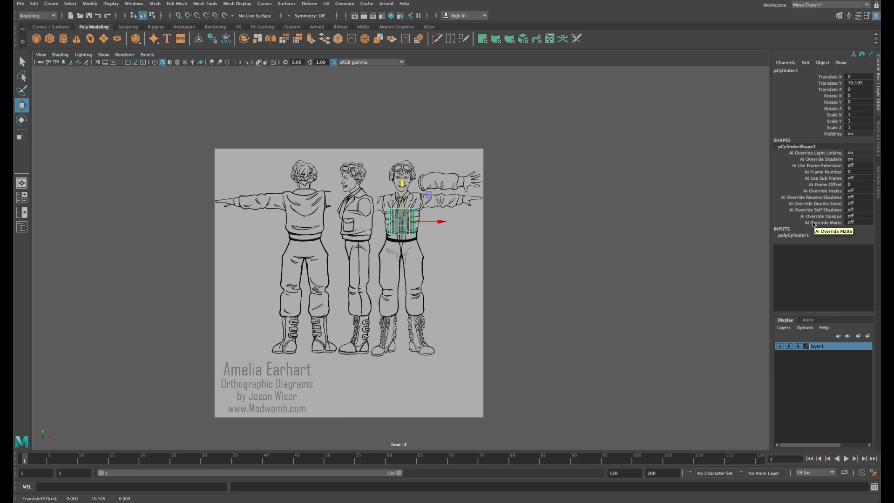
Step: Set the cylinder's radius to 1.5, height to 5 and axis subdivisions to 8
left_click(794, 236)
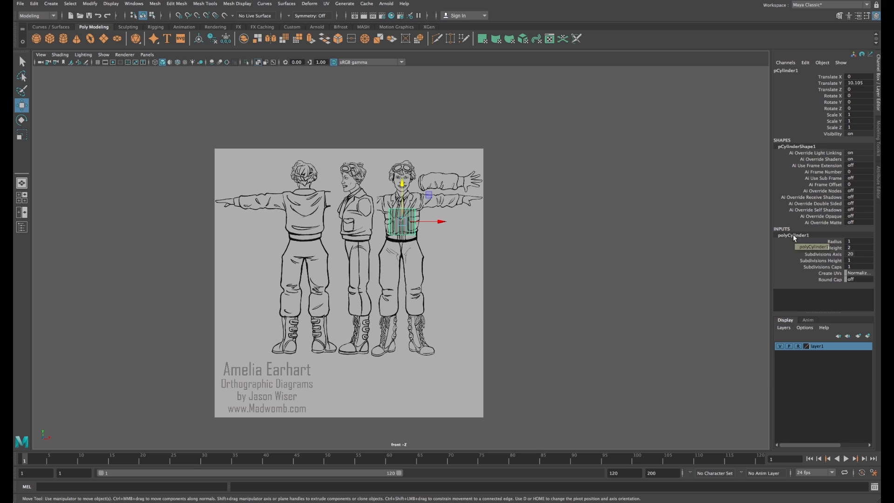
left_click(855, 241)
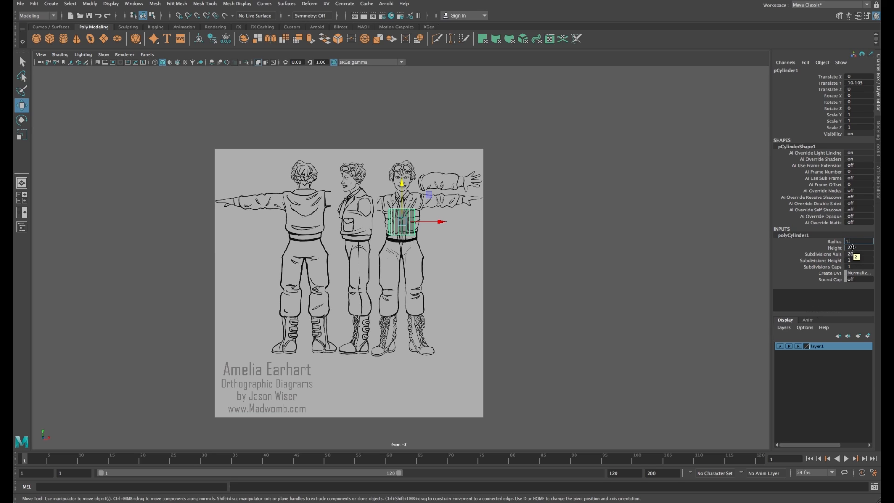
type("1.5")
key("Tab")
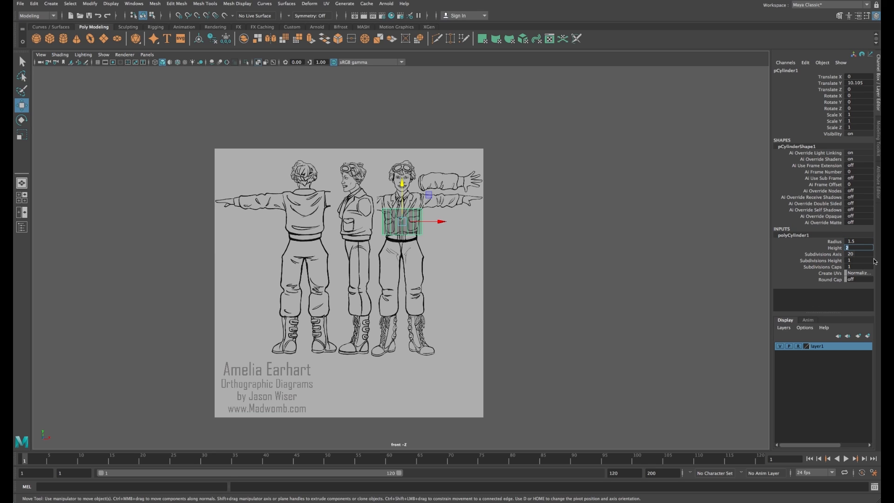
type("5")
key("Return")
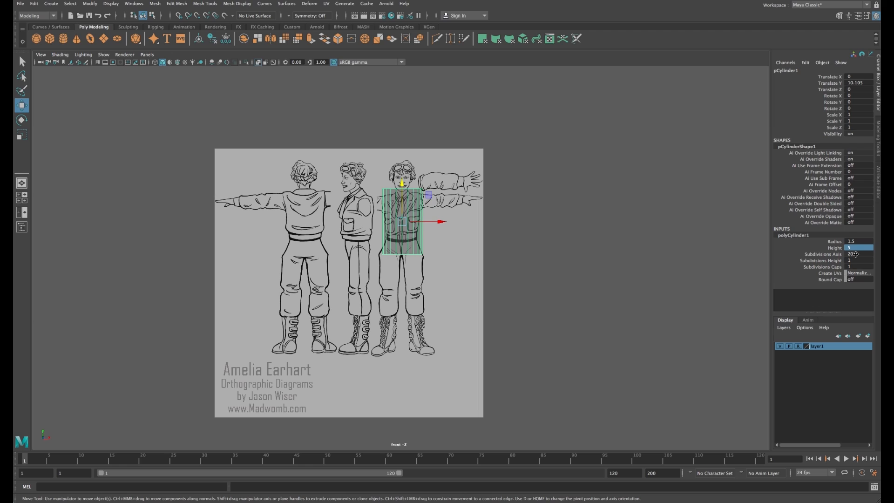
left_click(856, 254)
key("Return")
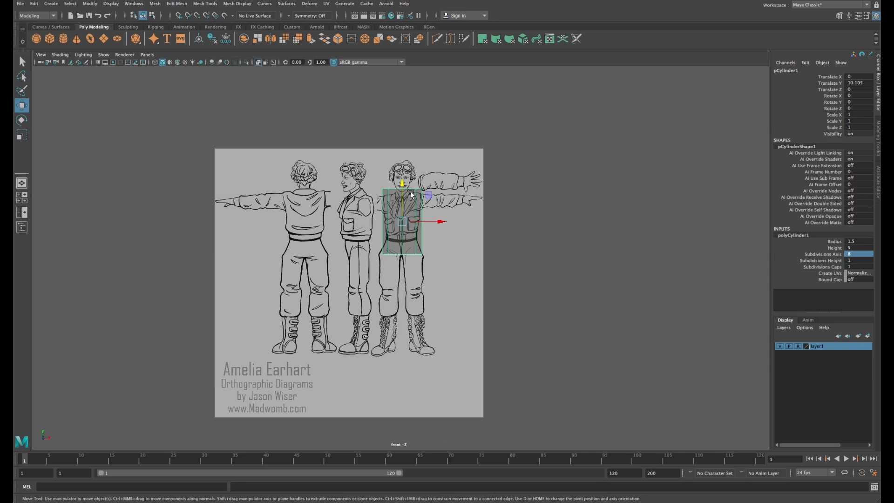
Step: Set the cylinder's height subdivisions to 6
scroll(412, 194, "up", 3)
scroll(412, 194, "up", 2)
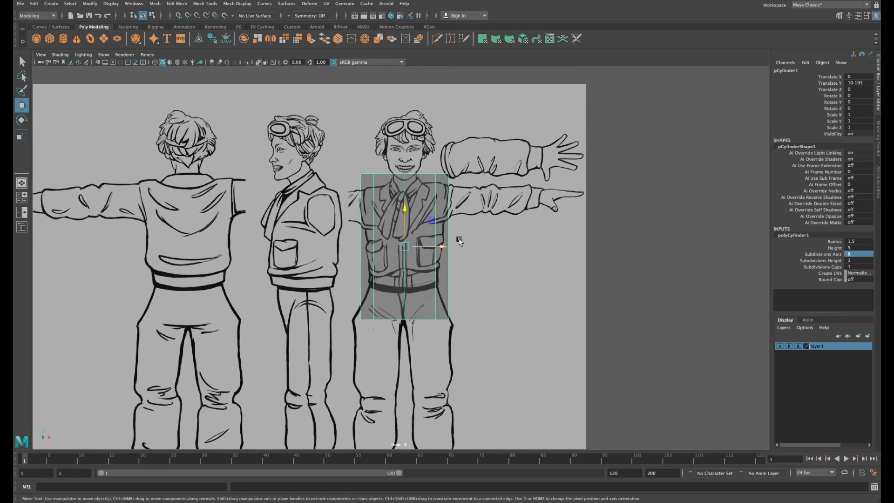
left_click(857, 260)
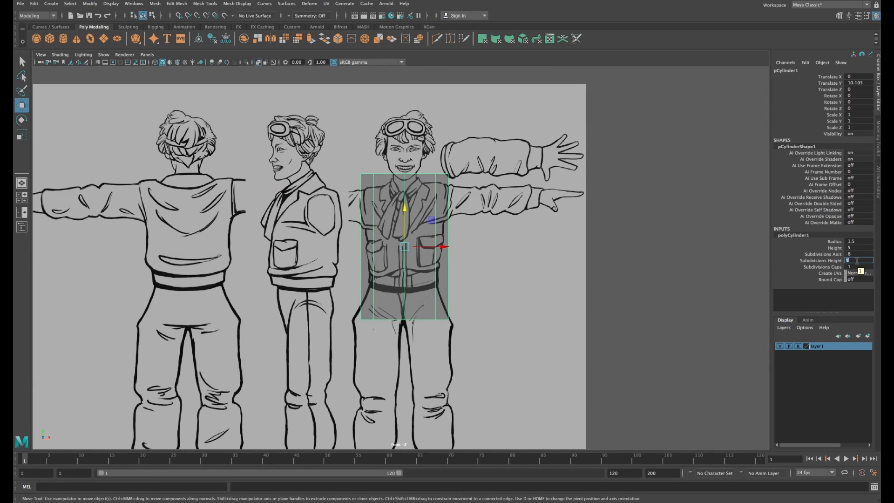
type("6")
key("Return")
Step: Fit the cylinder to the torso by lowering it to about Y 9.85 and setting its height to 4.5 and radius to 1.3
left_click_drag(408, 223, 408, 228)
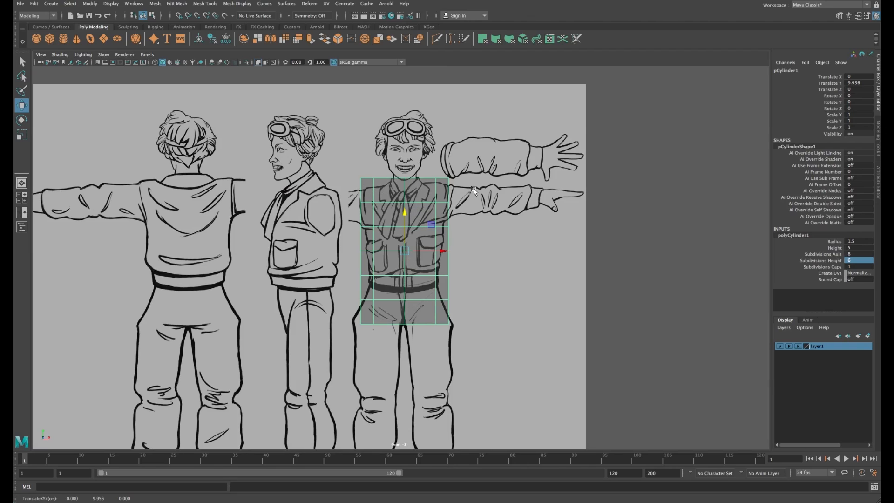
double_click(857, 248)
type("4.5")
key("Return")
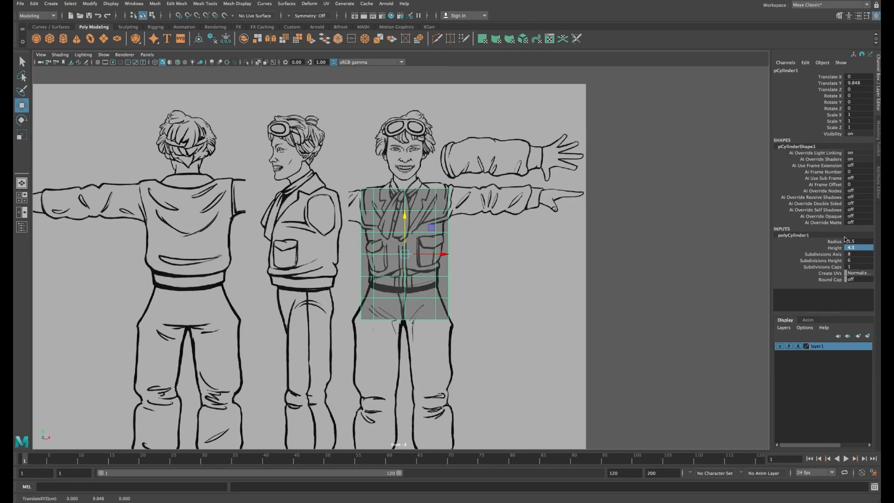
double_click(860, 242)
type("1.3")
key("Return")
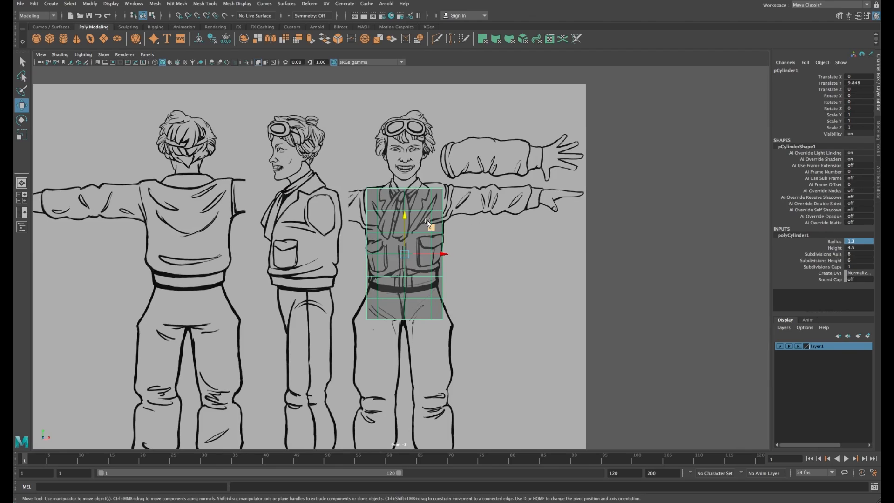
Step: Switch the cylinder to vertex editing and select its entire top ring of vertices
right_click(426, 200)
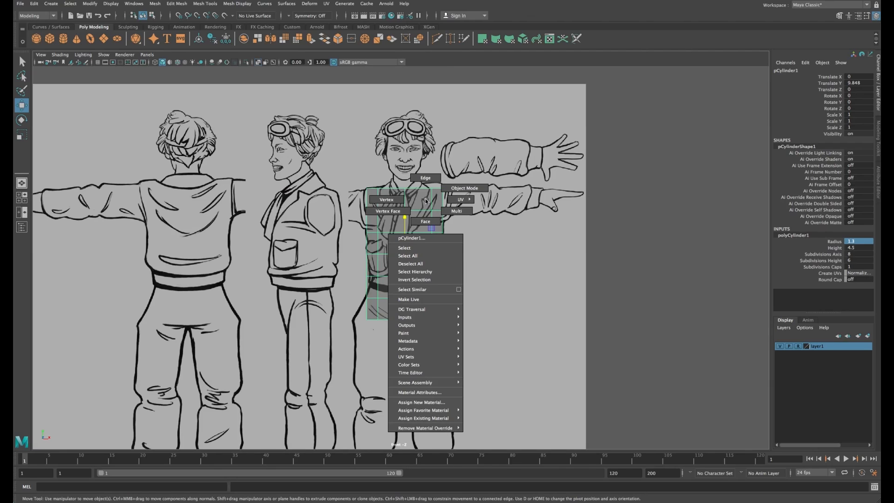
left_click(394, 201)
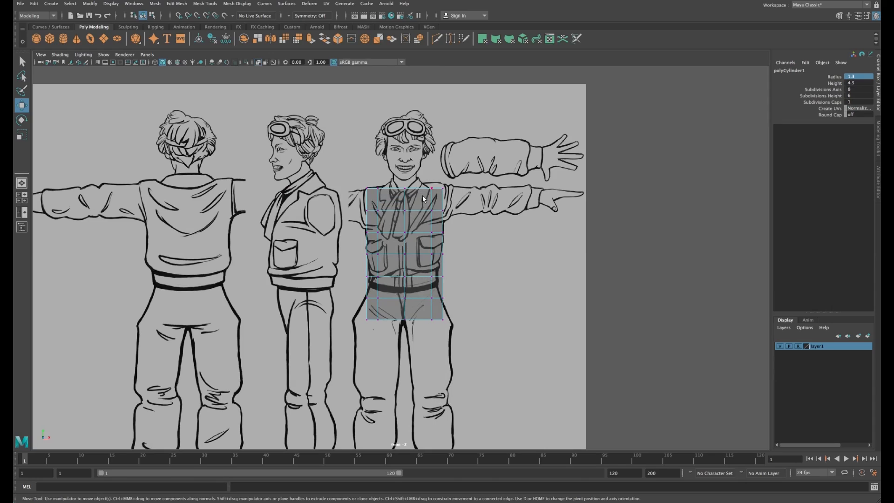
left_click_drag(348, 173, 461, 196)
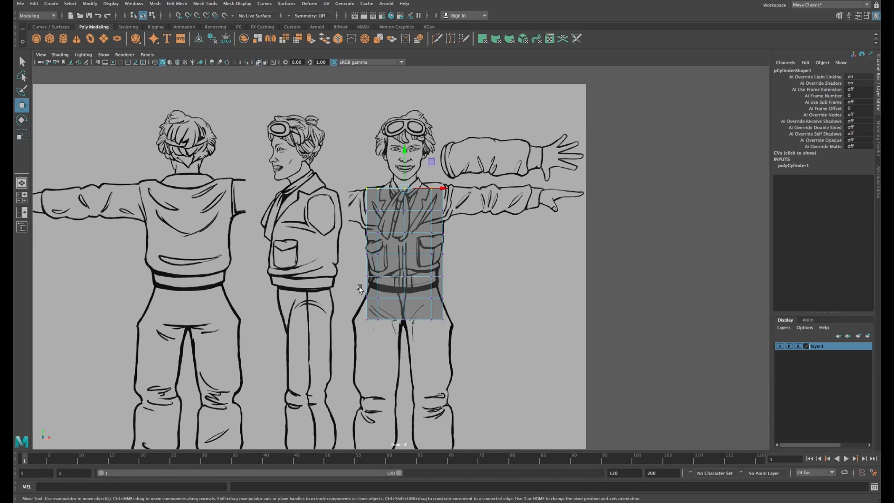
Step: Switch to the four-view layout, enlarge the perspective panel and frame the torso in the perspective and front views
key("space")
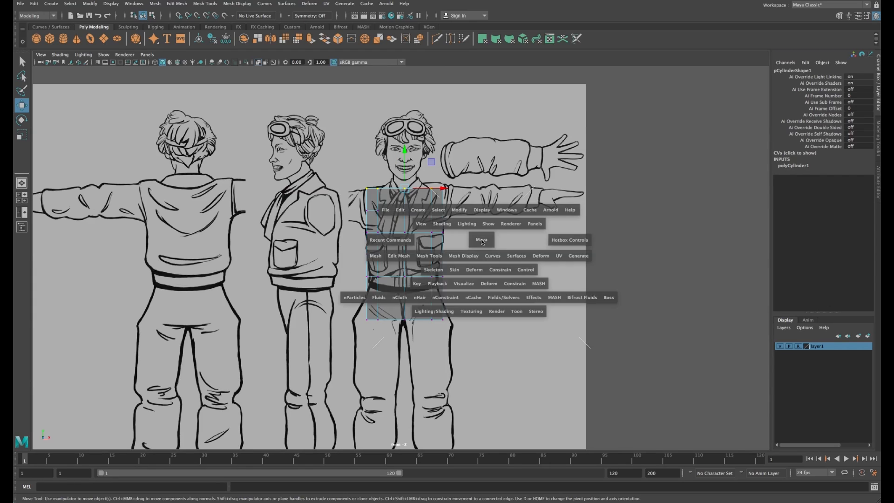
left_click_drag(482, 238, 626, 179, "alt")
scroll(634, 194, "up", 6)
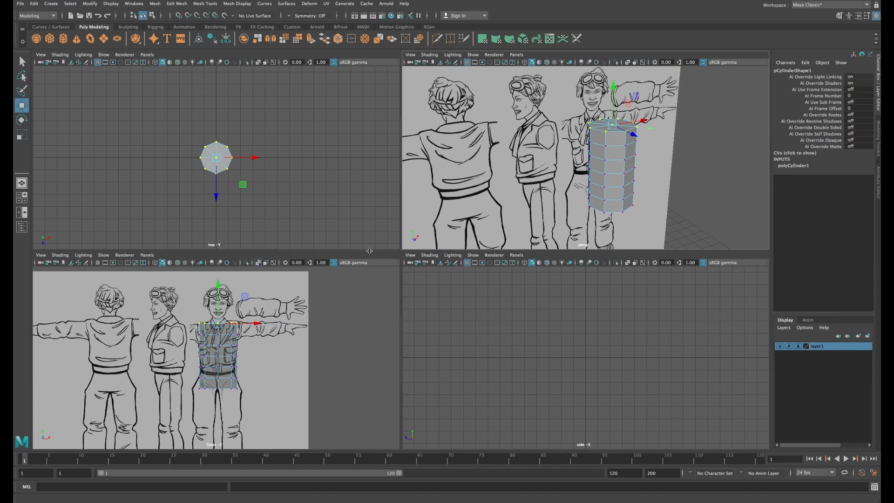
left_click_drag(378, 251, 217, 178)
left_click_drag(433, 204, 449, 238)
left_click_drag(468, 178, 470, 187, "alt")
middle_click_drag(184, 289, 259, 291, "alt")
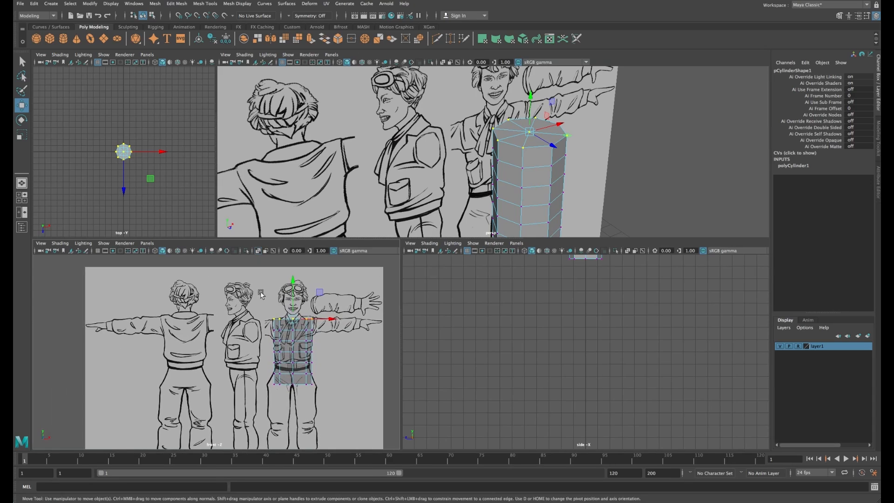
right_click_drag(248, 289, 331, 326, "alt")
scroll(331, 326, "up", 3)
middle_click_drag(332, 326, 298, 323, "alt")
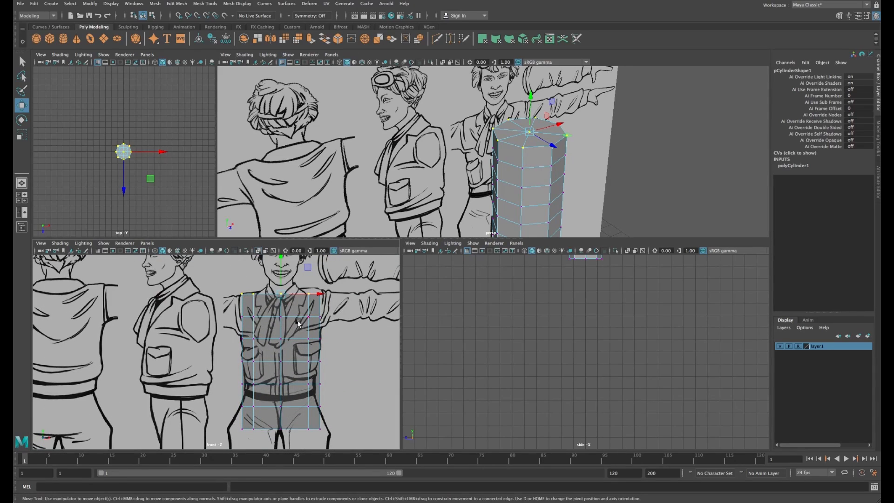
Step: Try scaling the top vertex ring narrower along X only, and undo that scaling
key("r")
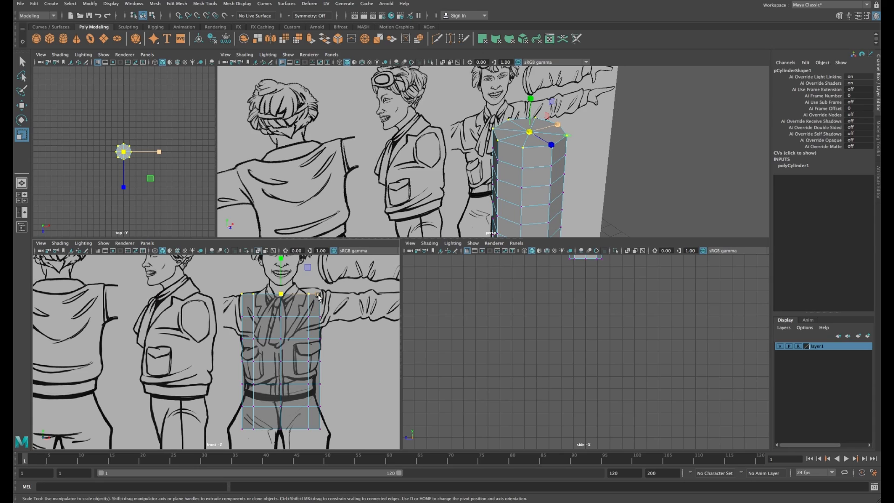
left_click_drag(319, 296, 307, 298)
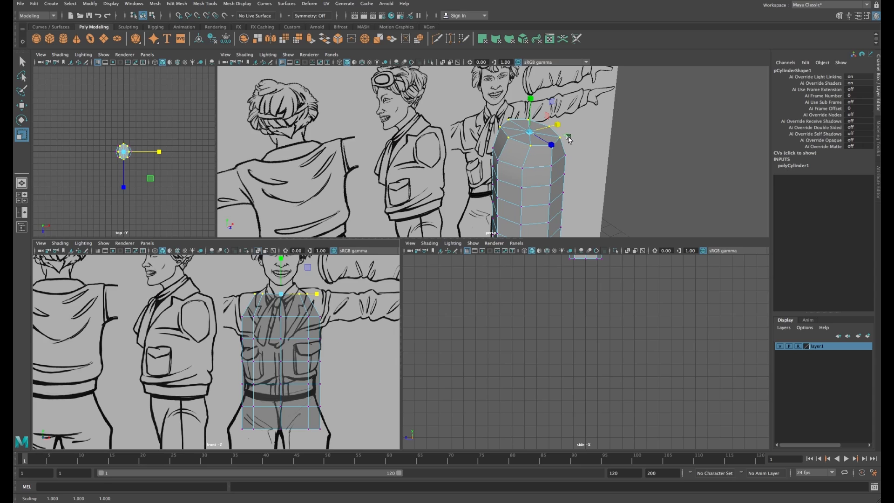
left_click_drag(569, 138, 562, 135, "alt")
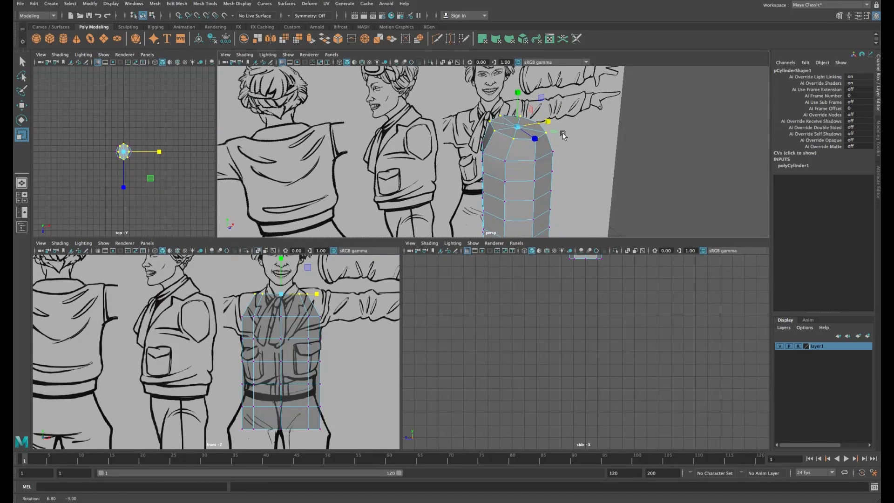
key("ctrl+z")
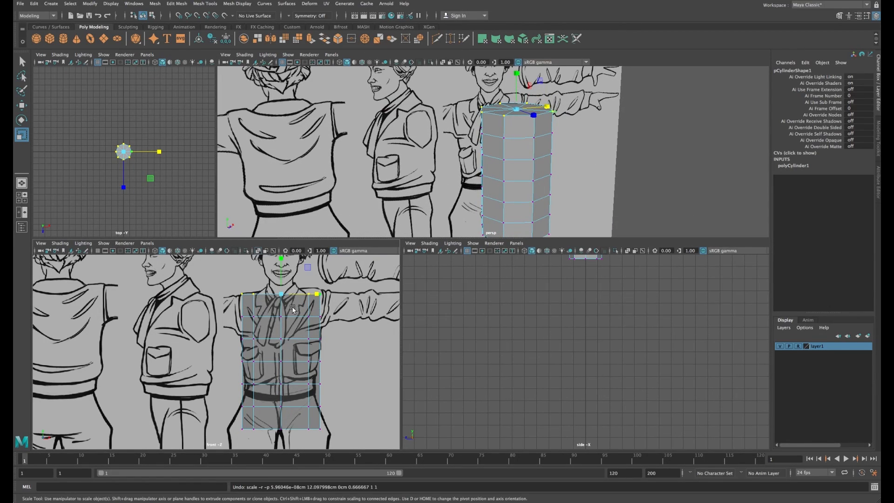
Step: Scale the top vertex ring uniformly down to neck width and raise it to the base of the neck
left_click_drag(283, 302, 258, 323)
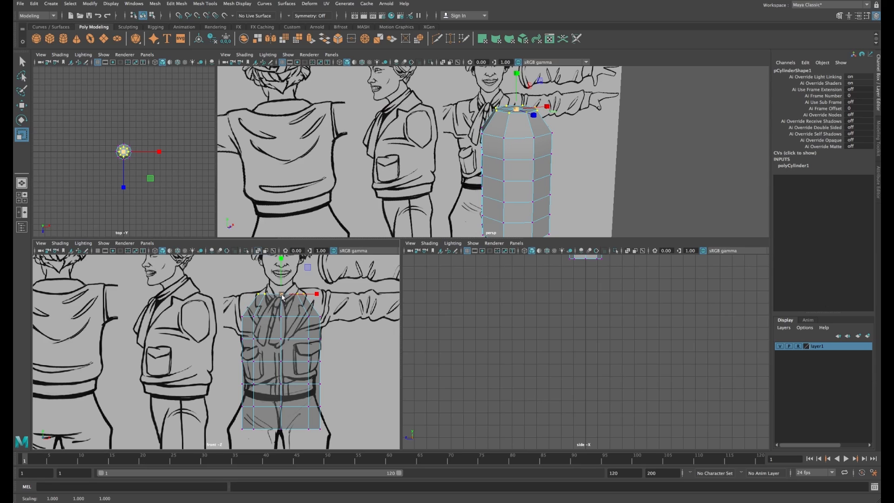
key("w")
mouse_move(281, 280)
left_mouse_down()
mouse_move(285, 273)
mouse_move(273, 295)
left_mouse_up()
key("r")
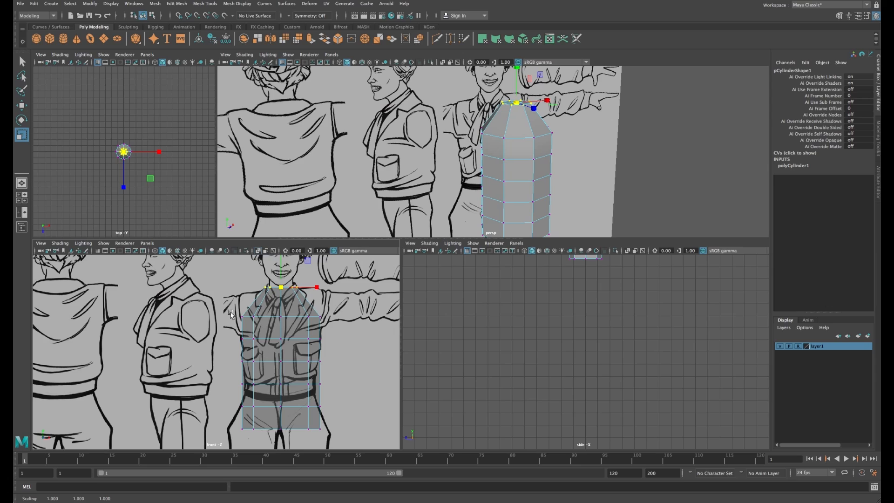
Step: Raise the second vertex row to the shoulder line, about Y 12.1, and the third row to about Y 10.9
left_click_drag(231, 313, 336, 327)
key("w")
left_click_drag(281, 299, 285, 277)
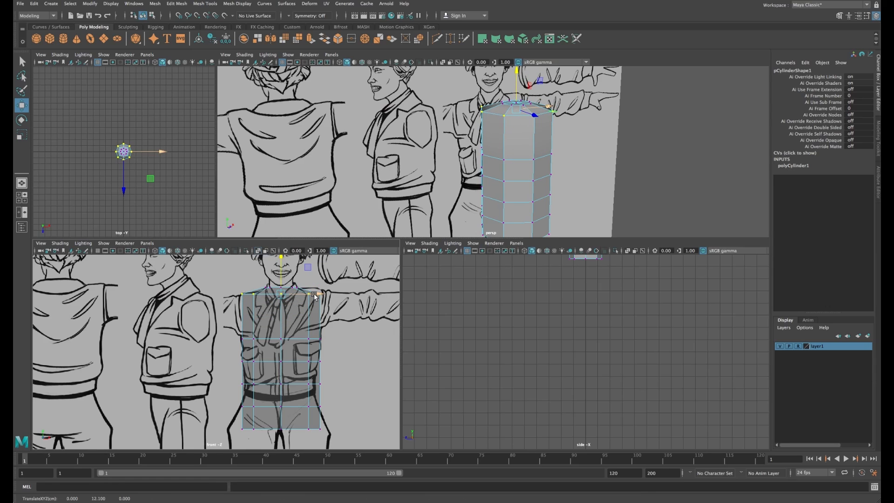
left_click_drag(228, 332, 326, 349)
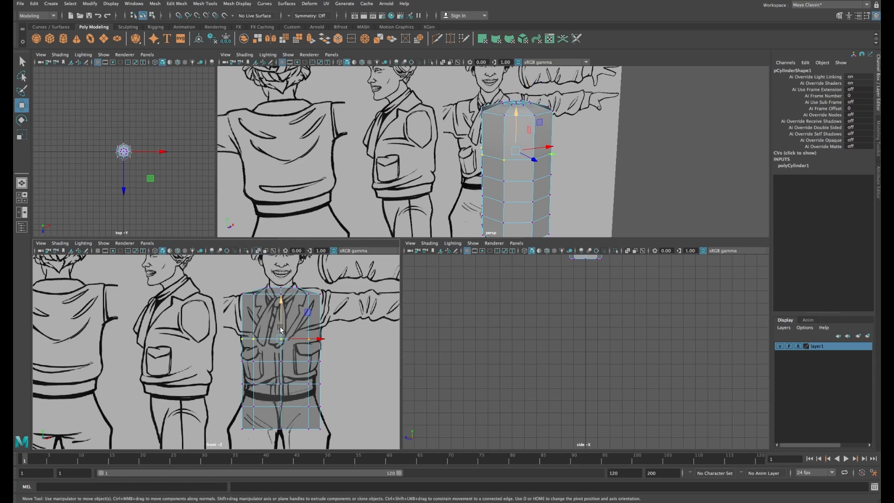
left_click_drag(281, 329, 281, 319)
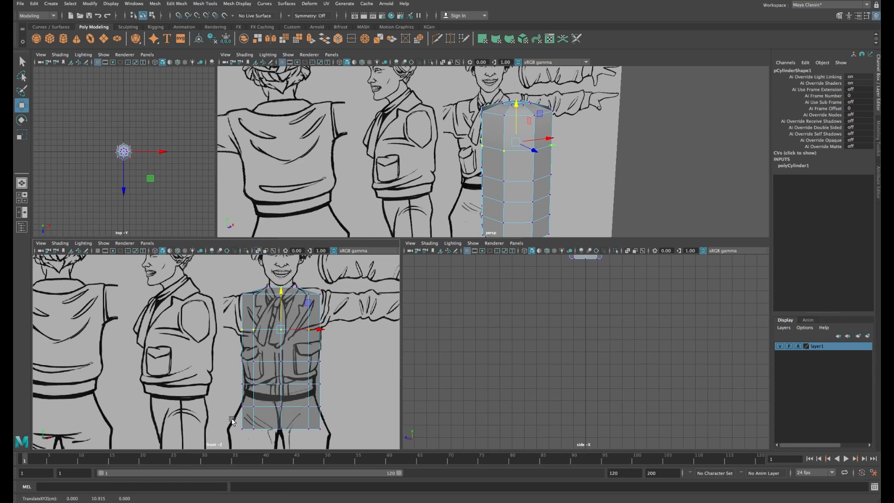
Step: Scale the bottom vertex ring in tightly at the crotch and raise the row above it to about Y 8.48
key("r")
left_click_drag(231, 420, 234, 447)
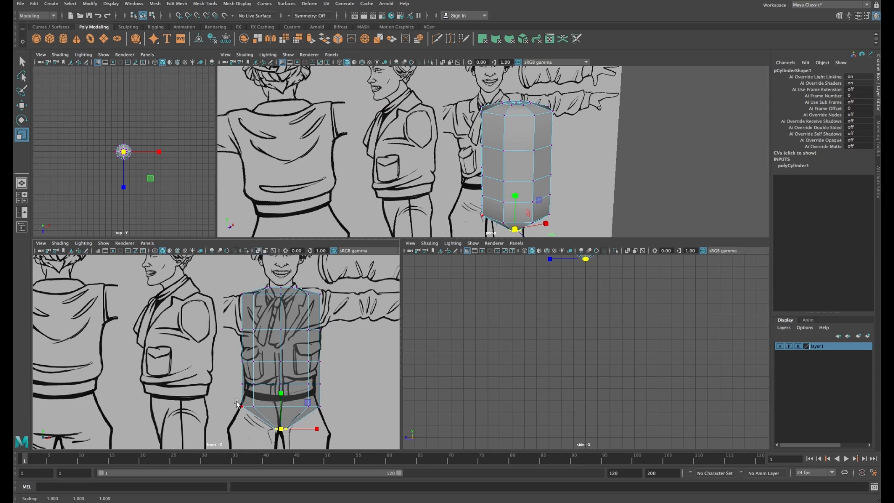
left_click_drag(228, 396, 332, 412)
key("w")
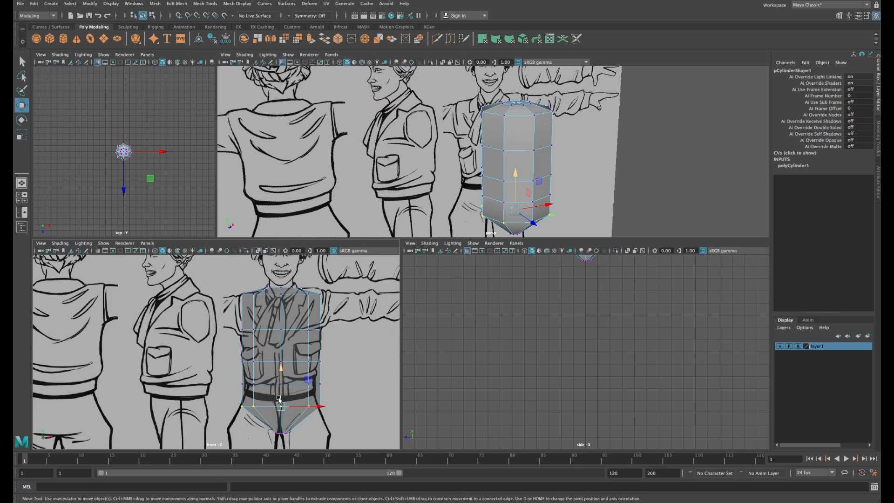
left_click_drag(279, 399, 279, 396)
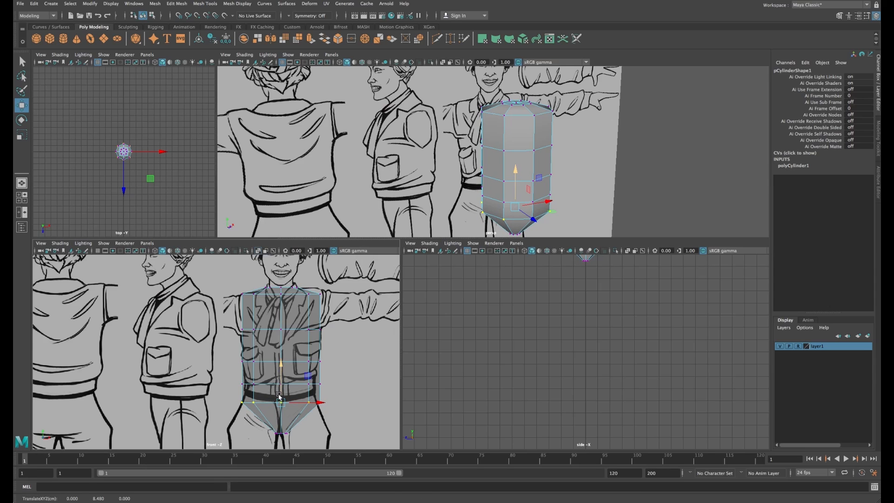
Step: Narrow the vertex row at the jacket's waist and raise the row above it to about Y 10.03
key("r")
left_click_drag(225, 375, 274, 385)
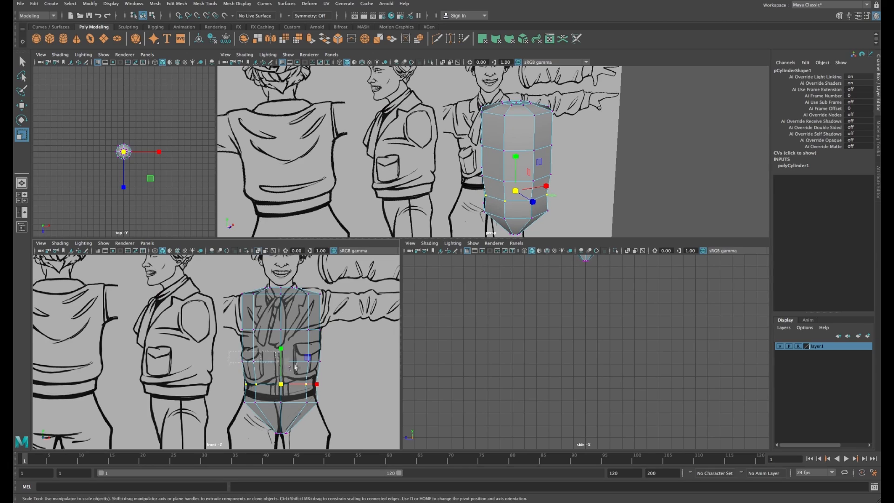
left_click_drag(230, 353, 338, 366)
left_click_drag(282, 362, 281, 339)
key("w")
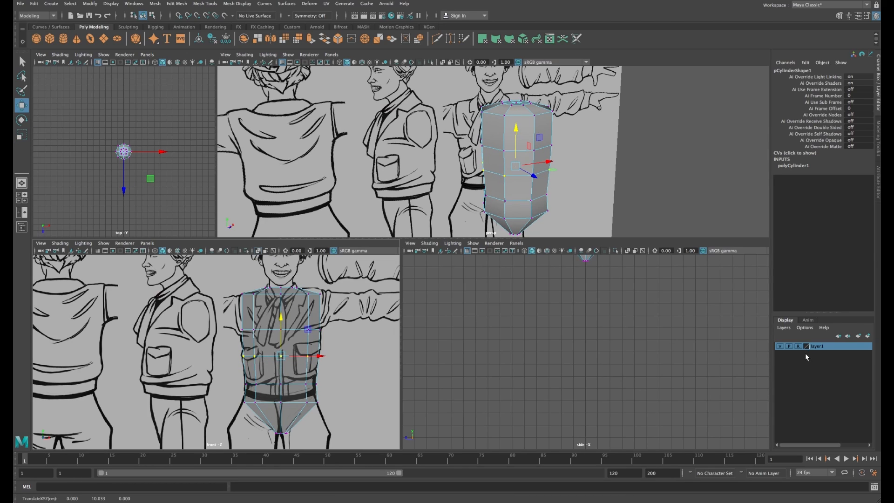
Step: Shift the reference image plane horizontally to about X -4.026 and set its layer back to the Reference display type
left_click(602, 192)
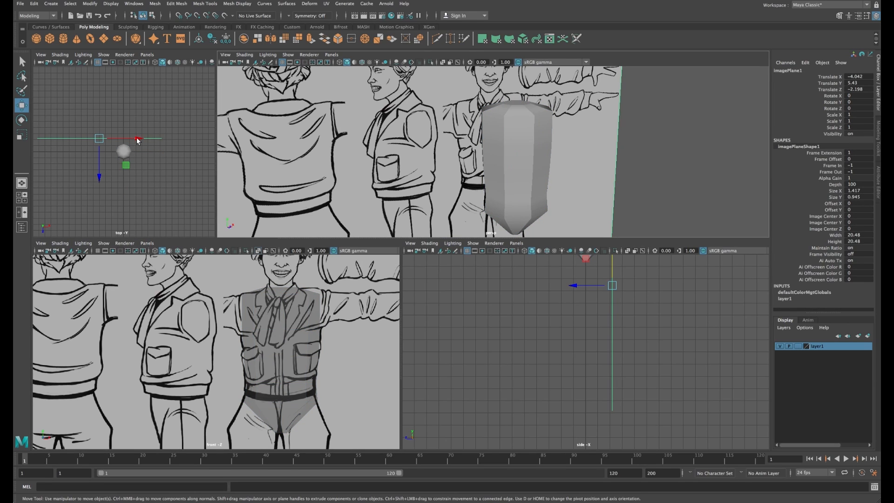
left_click_drag(138, 141, 137, 141)
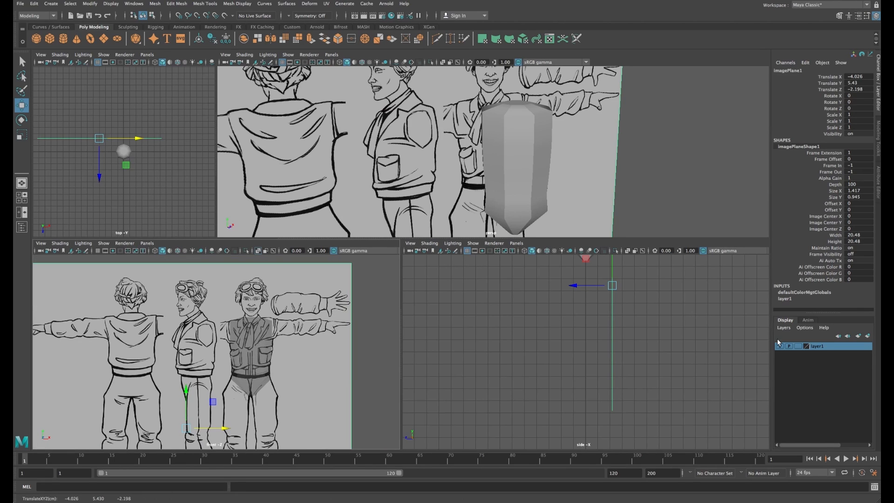
left_click(799, 346)
left_click(799, 346)
Step: Rename the image plane's display layer as reference
double_click(820, 347)
left_click_drag(391, 180, 363, 179)
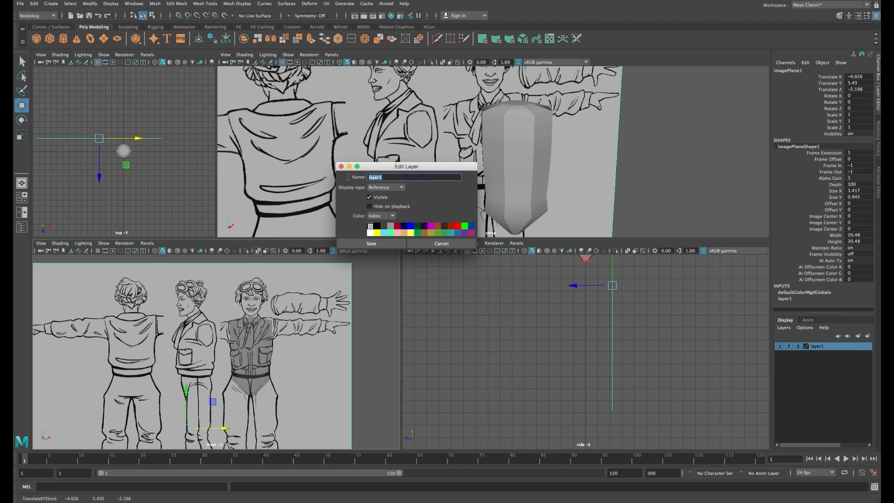
type("reference")
left_click(372, 244)
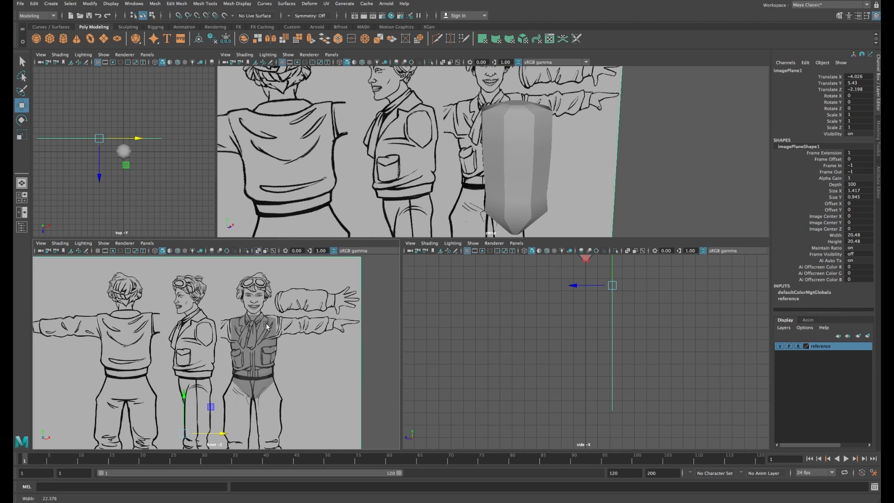
Step: Delete all faces of the torso cylinder on the negative X side of the centre line
left_click(261, 345)
scroll(274, 341, "up", 5)
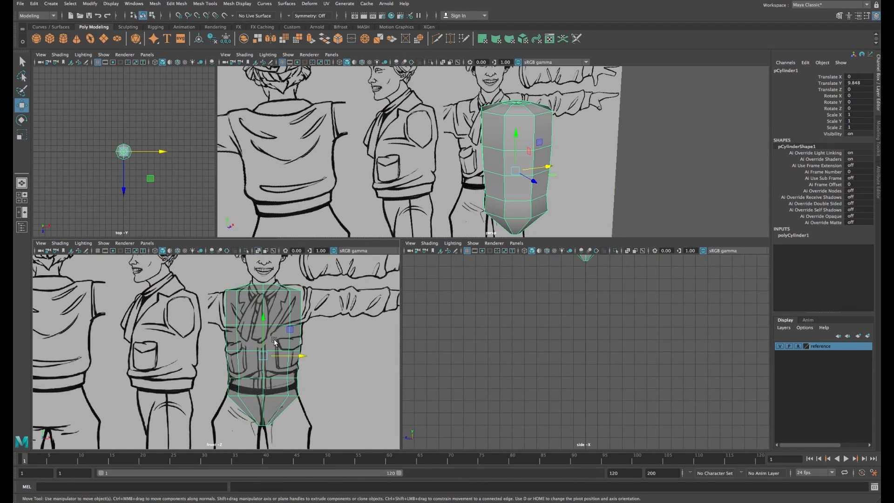
right_click(250, 313)
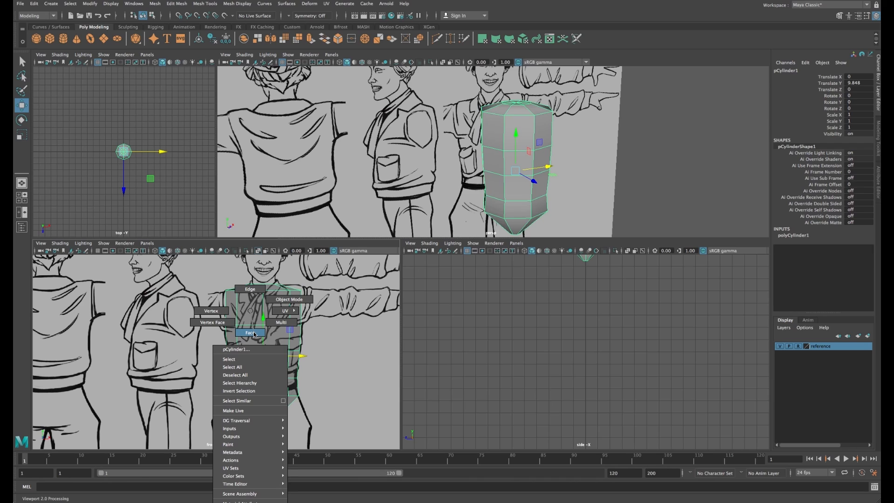
left_click(254, 334)
left_click_drag(196, 273, 260, 438)
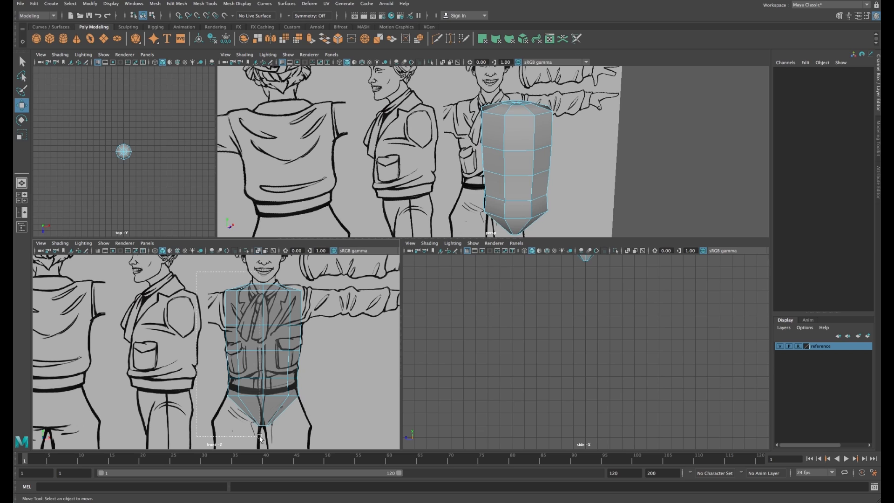
left_click_drag(260, 438, 260, 438)
left_click_drag(206, 269, 261, 436)
key("Delete")
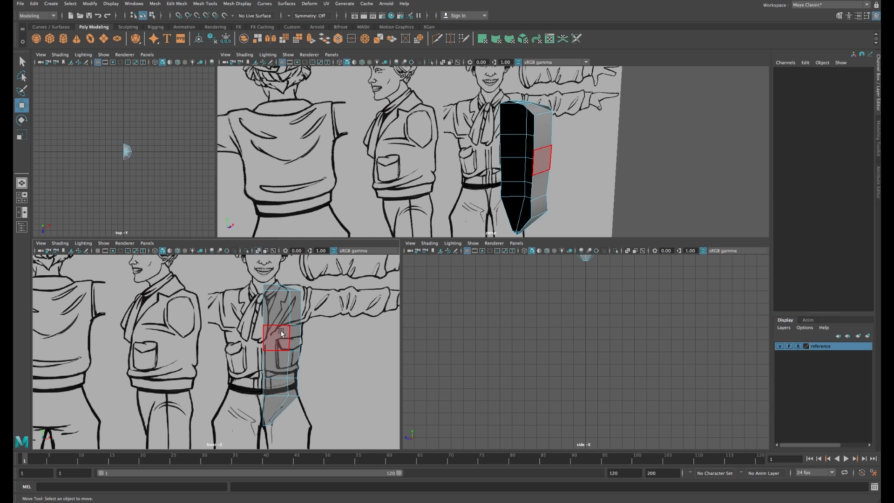
Step: Return the half torso to object mode and duplicate it with Duplicate Special using the Instance geometry type
right_click(281, 333)
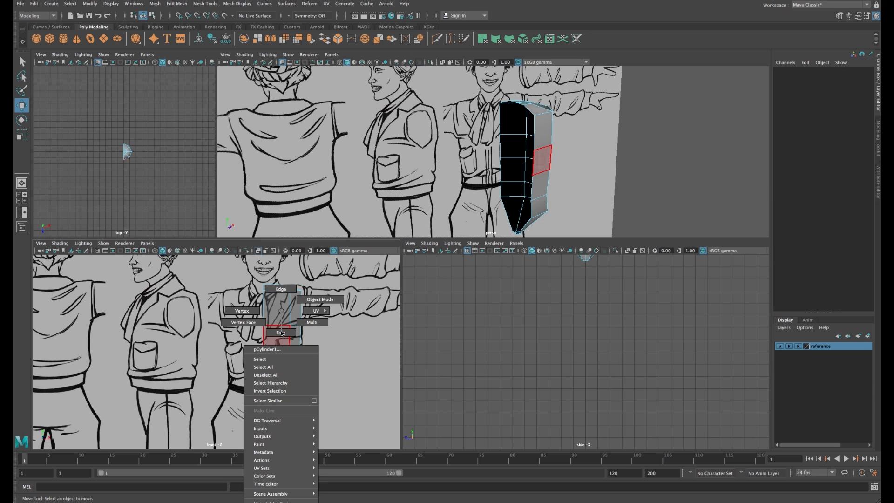
left_click(306, 301)
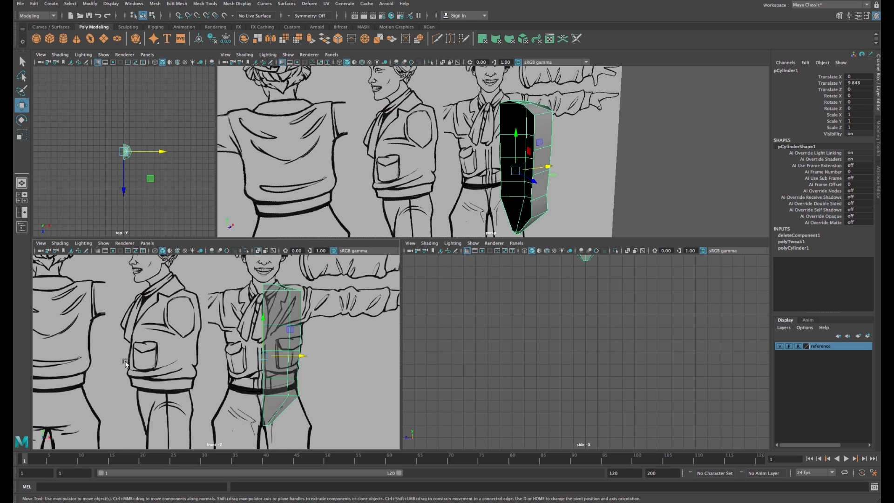
left_click(34, 3)
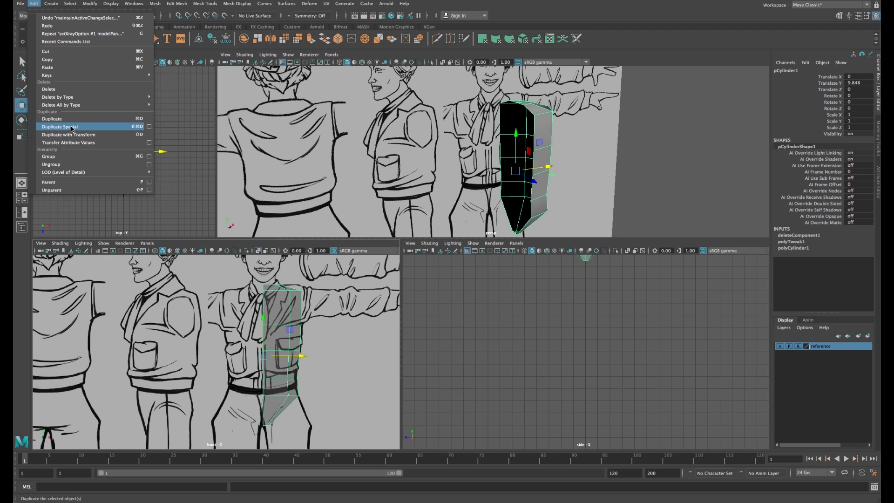
left_click(149, 127)
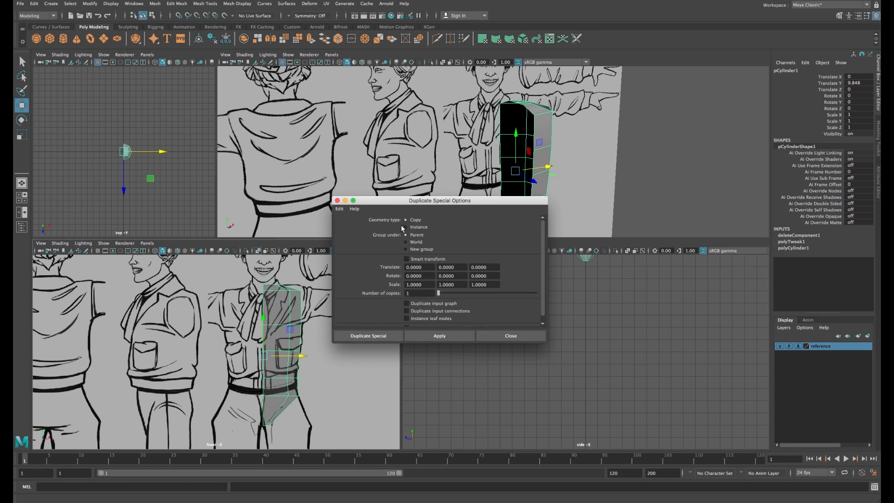
left_click(409, 227)
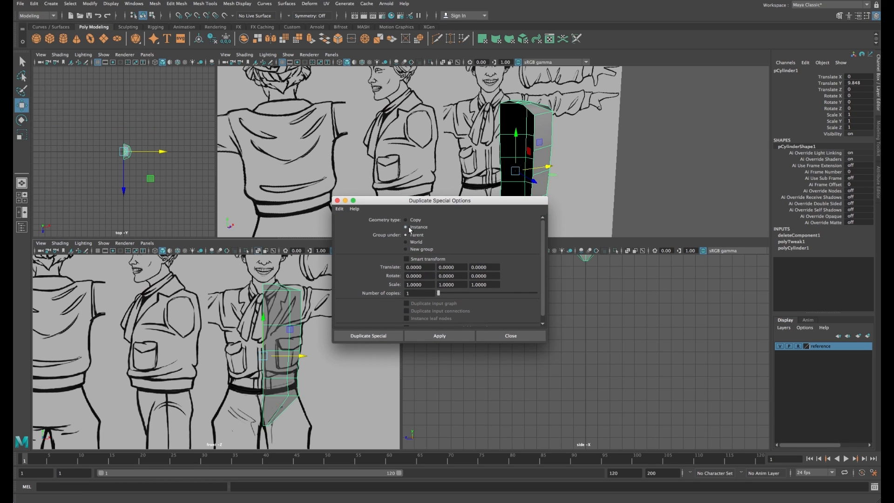
left_click(368, 335)
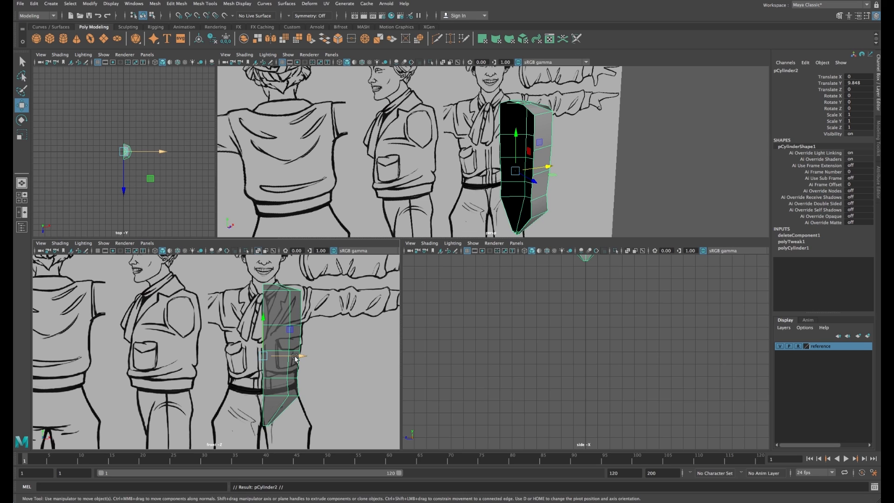
Step: Move the instance over the side-view drawing to about X -3.392 and set its Rotate Y to -90
left_click_drag(301, 357, 199, 356)
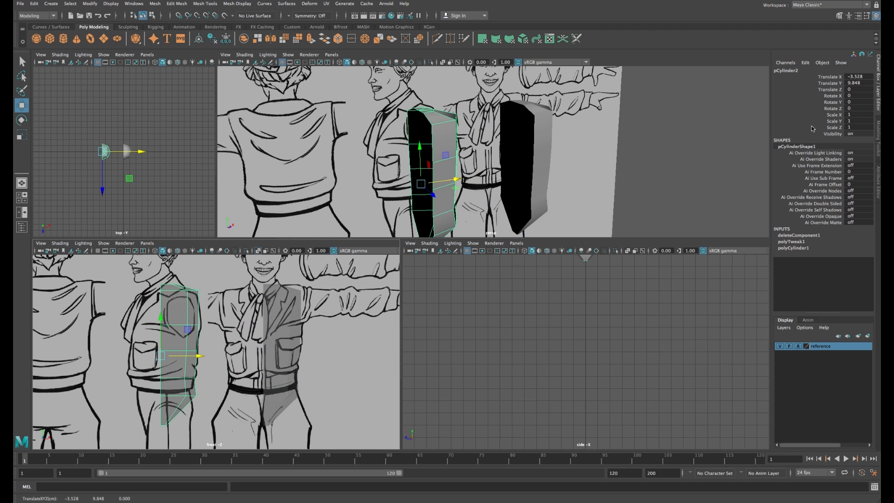
double_click(851, 102)
key("Return")
left_click_drag(186, 356, 191, 355)
Step: Adjust the instance's shoulder, chest and pocket-row vertices to follow the front and back outlines of the jacket in the side drawing
right_click(179, 309)
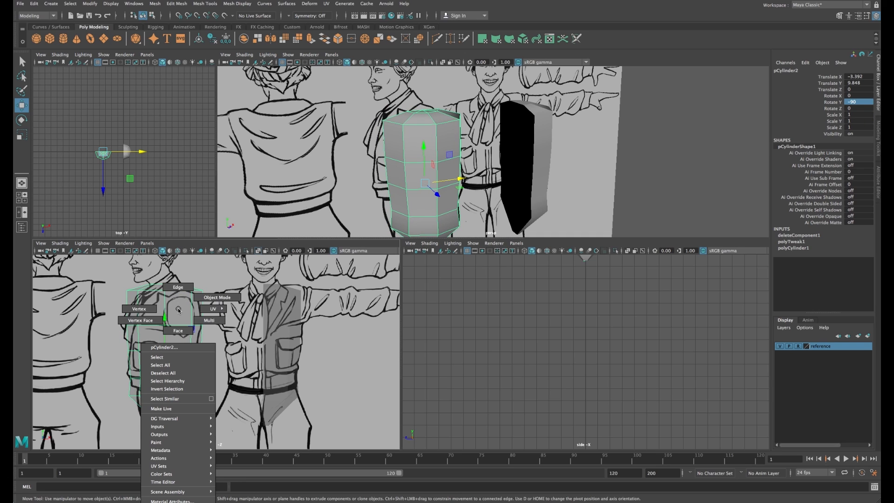
right_click_drag(175, 310, 159, 312)
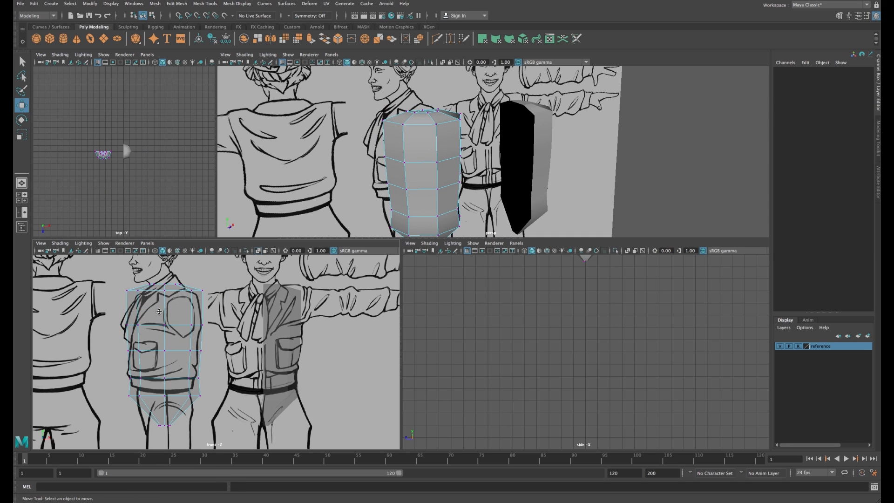
key("space")
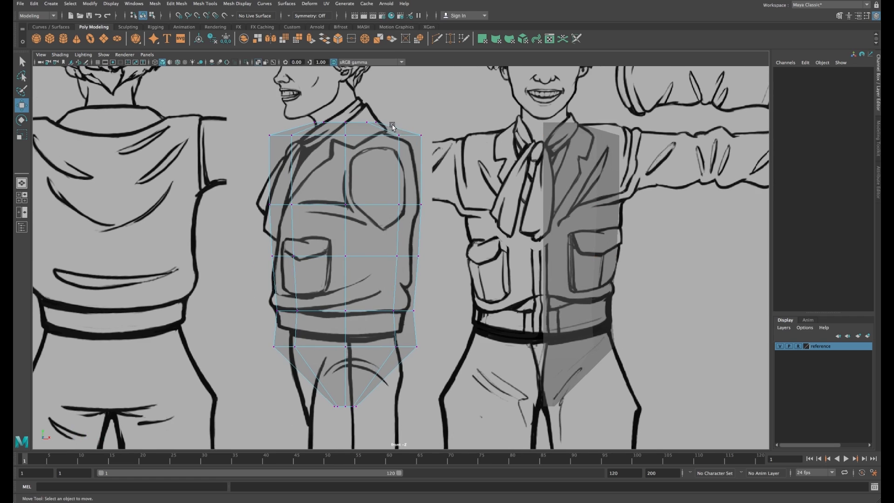
left_click_drag(393, 125, 436, 142)
left_click_drag(409, 135, 402, 144)
left_click_drag(382, 190, 406, 207)
left_click_drag(259, 127, 306, 151)
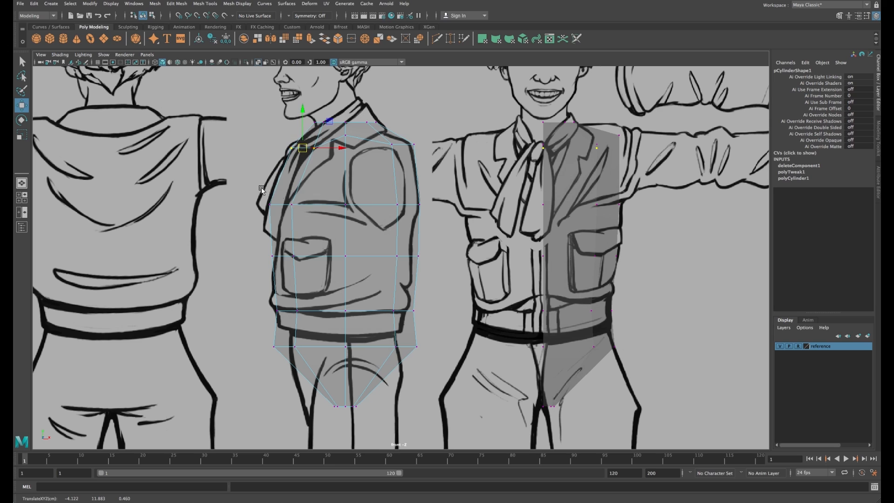
left_click_drag(261, 187, 308, 213)
left_click_drag(320, 205, 330, 205)
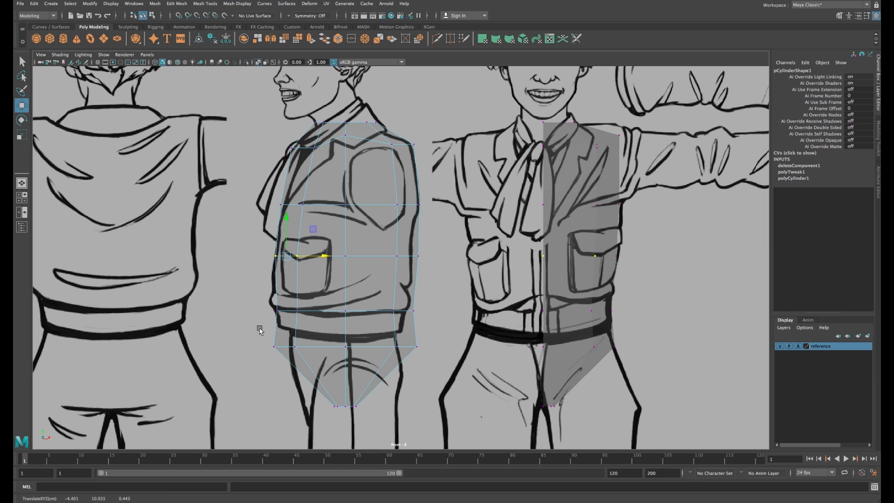
Step: Pull the front and back vertices of the hip row inward to the trouser outline in the side drawing
left_click_drag(261, 329, 308, 360)
left_click_drag(309, 346, 323, 348)
left_click_drag(378, 331, 415, 346)
Step: Scale the bottom vertex ring wider in depth to the trouser thickness in the side drawing and nudge it toward the back
left_click_drag(321, 390, 380, 413)
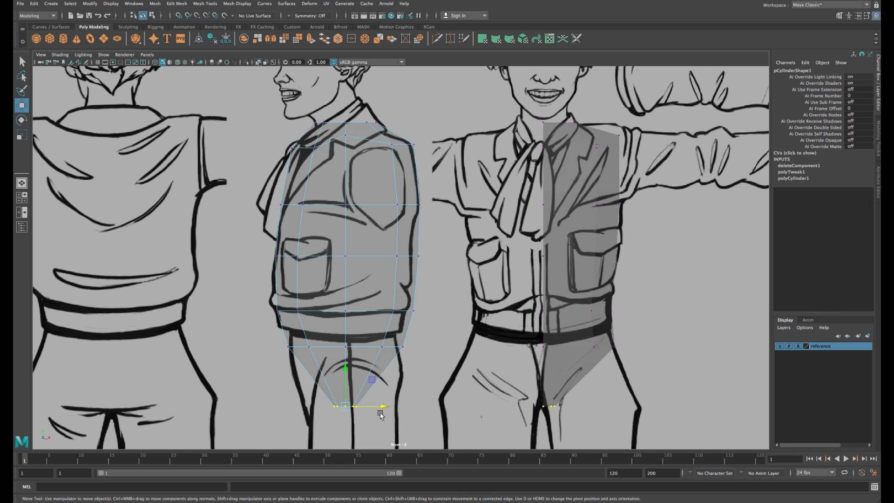
key("r")
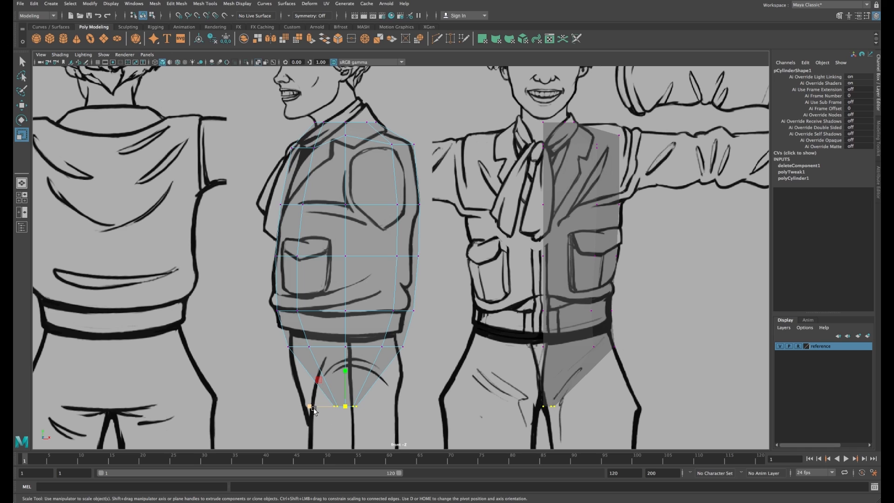
left_click_drag(310, 409, 210, 410)
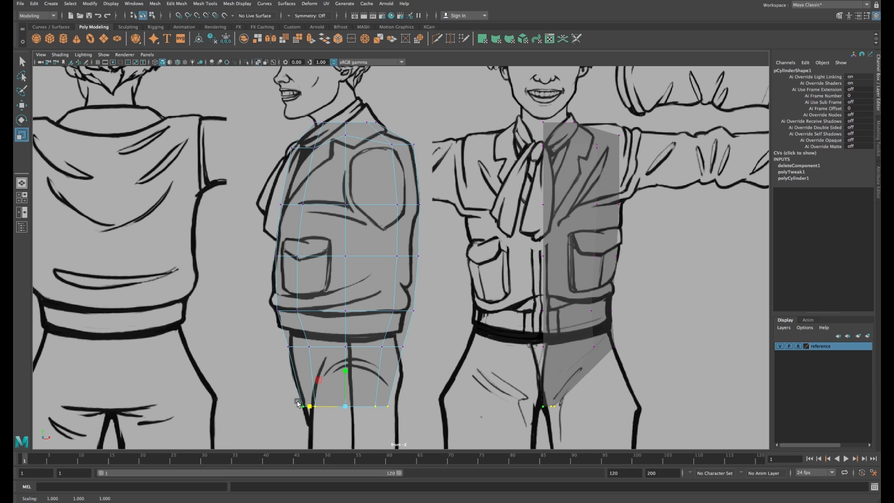
left_click_drag(309, 407, 306, 408)
key("w")
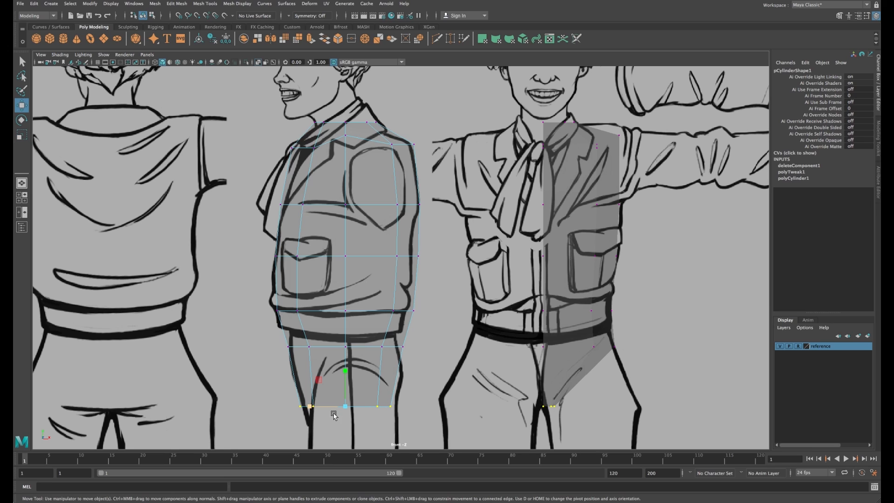
left_click_drag(361, 409, 366, 409)
Step: Tilt the top vertex ring to follow the collar slope and move it to about X -3.5, Y 12.37
left_click_drag(305, 113, 375, 95)
key("e")
key("w")
left_click_drag(346, 123, 340, 120)
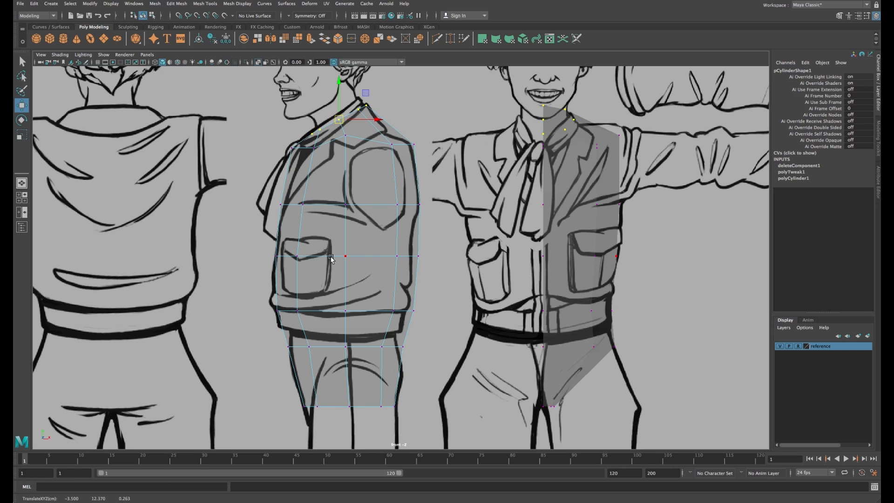
Step: Lower the middle chest-row vertex to about Y 10.62 and delete the vertical edge above it to form a single six-sided armhole face
left_click(346, 204)
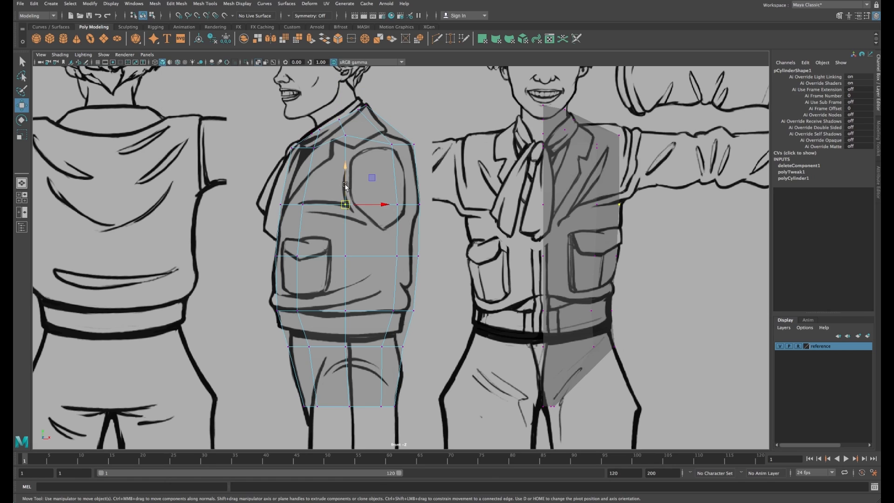
left_click_drag(346, 186, 345, 203)
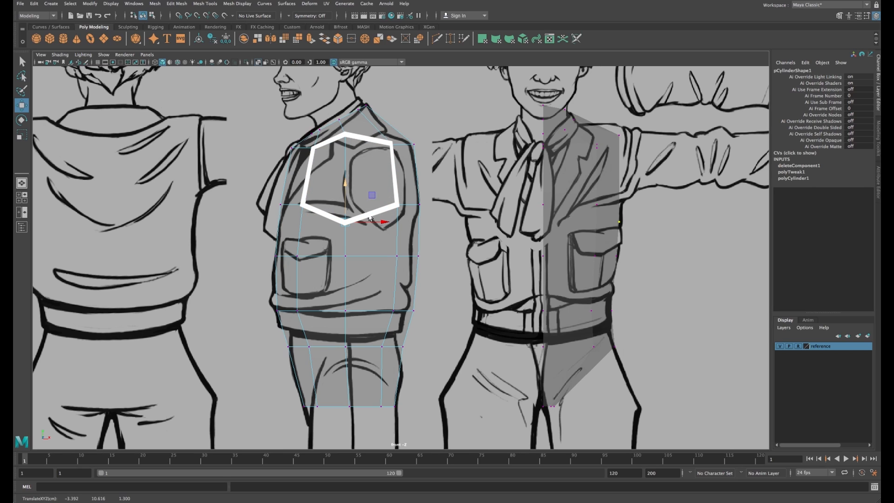
right_click_drag(352, 175, 348, 165)
left_click(347, 166)
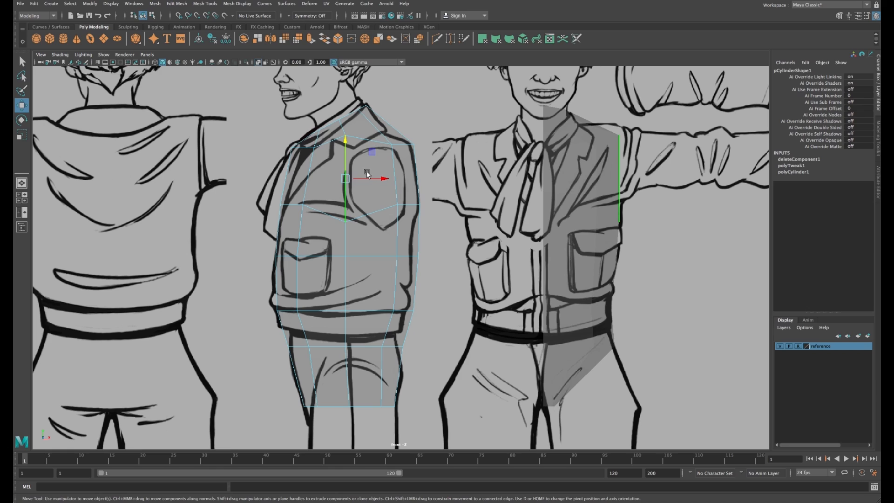
left_click(367, 174)
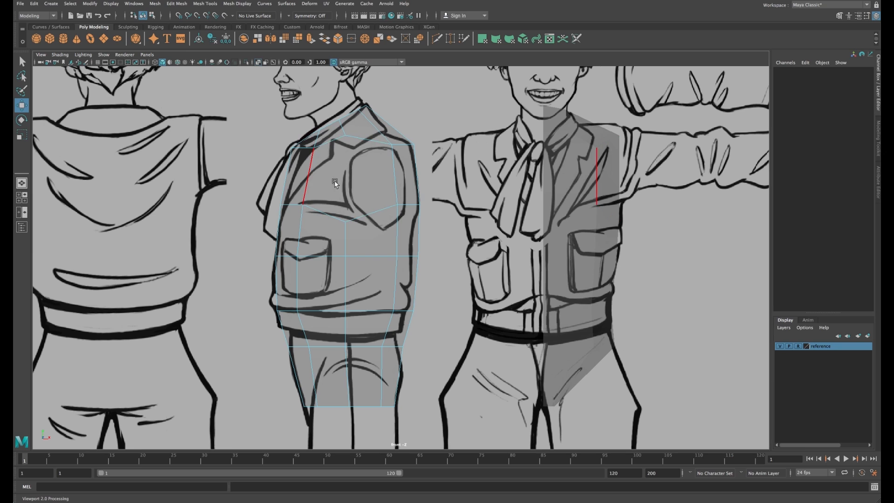
right_click_drag(346, 171, 347, 193)
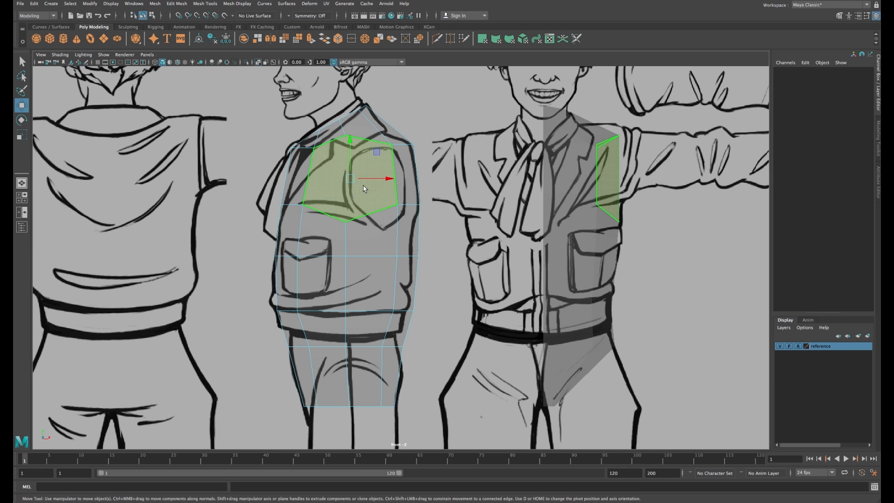
Step: Delete the middle vertical edge between the hip row and the bottom ring to merge the two leg-opening faces
right_click_drag(344, 368, 347, 297)
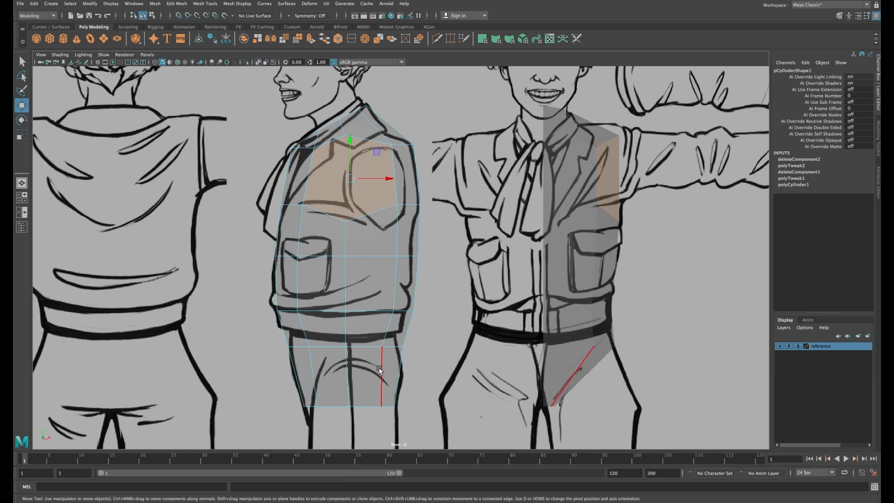
left_click(352, 380)
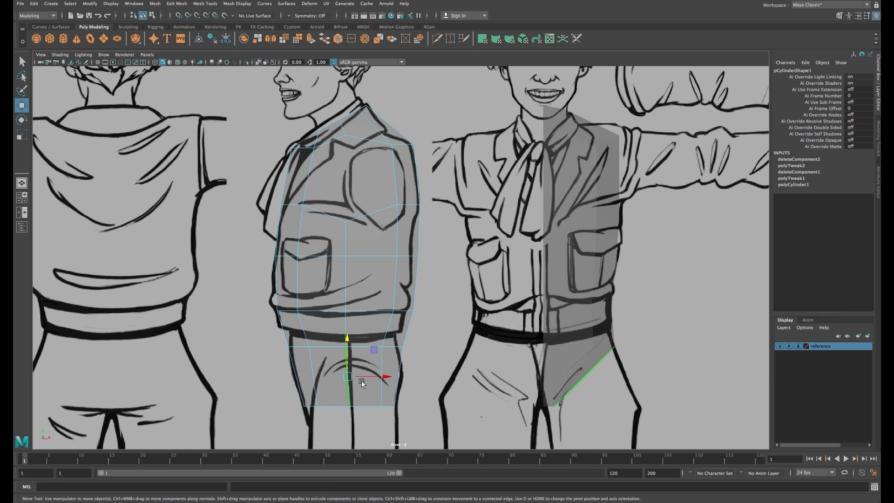
left_click(362, 381)
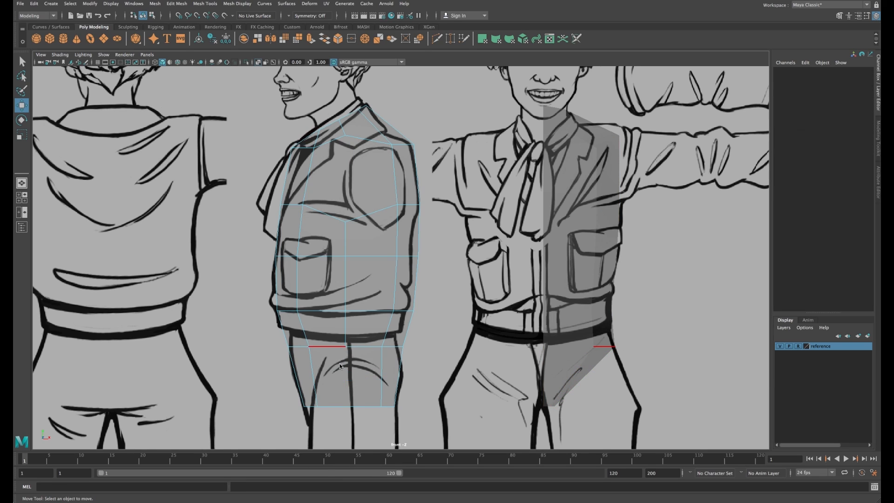
Step: Raise the middle hip-row vertex slightly and lower the middle bottom-ring vertex to about Y 7.22
right_click_drag(339, 349, 303, 312)
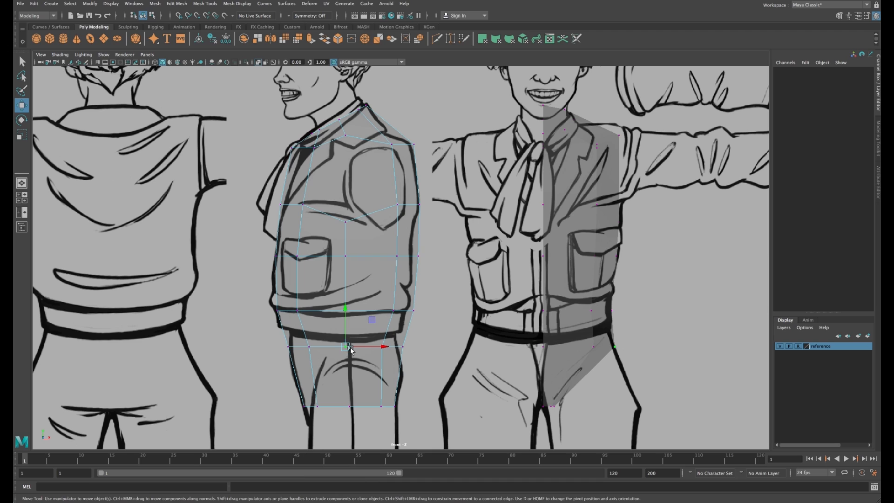
left_click(352, 348)
left_click_drag(345, 331, 347, 321)
left_click(349, 406)
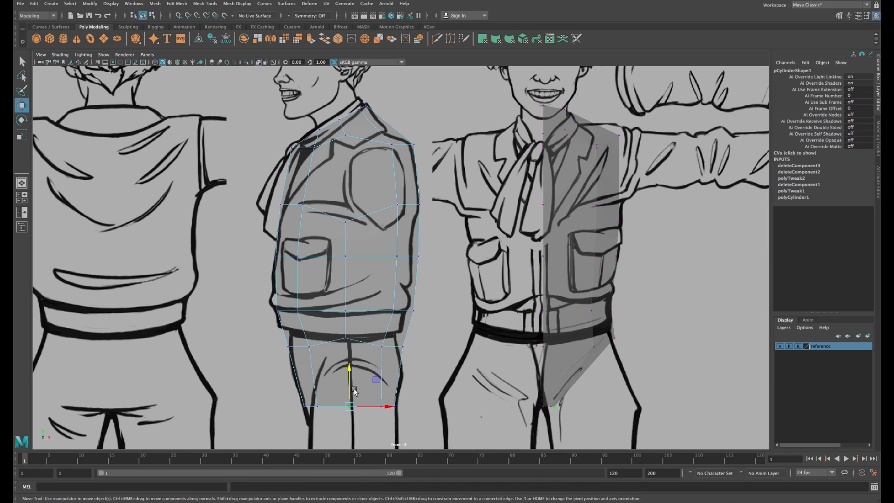
left_click_drag(351, 387, 351, 400)
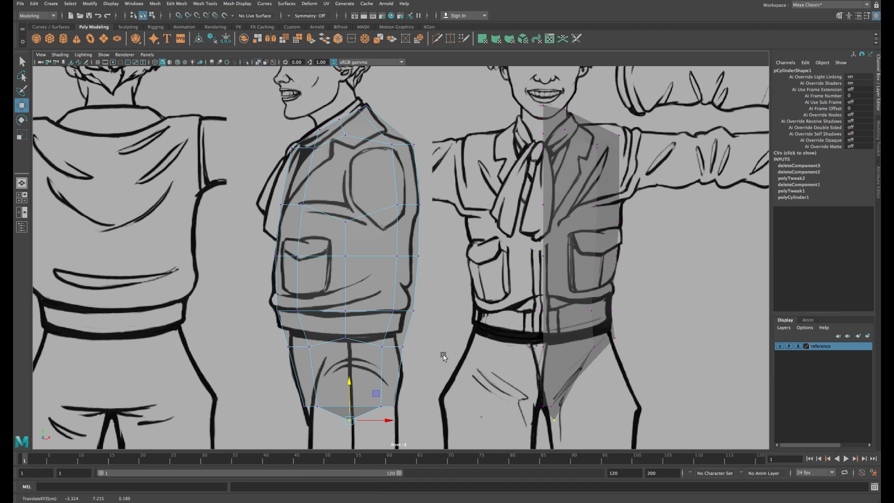
Step: Lower the bottom cap's centre vertex at the crotch, below the surrounding bottom vertex ring
key("space")
key("space")
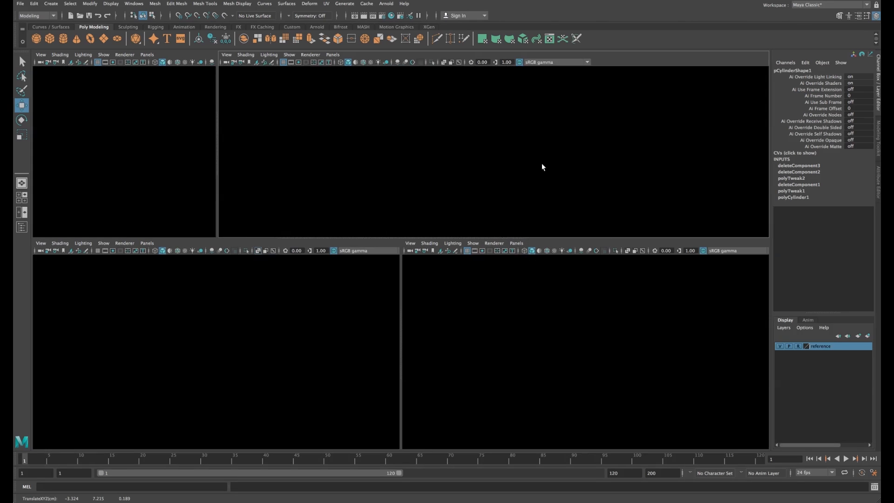
left_click_drag(523, 197, 419, 203, "alt")
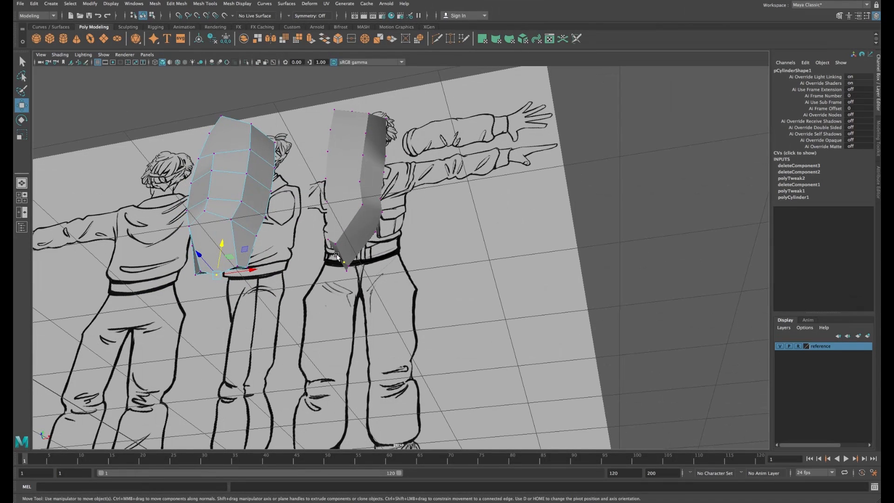
left_click(342, 255)
right_click_drag(343, 253, 311, 252)
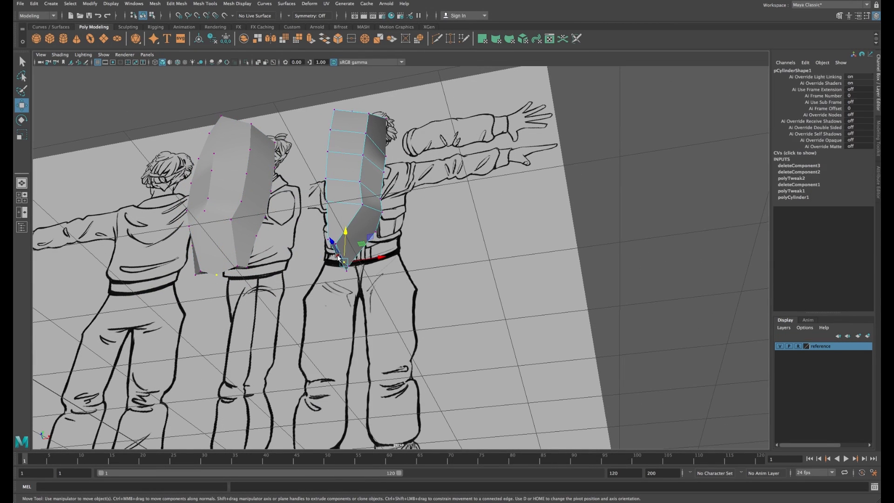
left_click_drag(337, 257, 366, 241)
key("space")
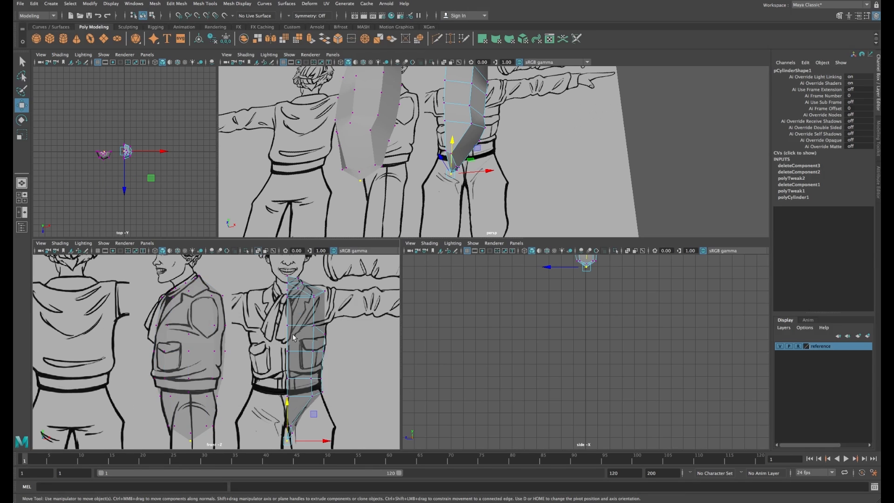
Step: Delete the two diagonal bottom-cap edges that run from the crotch vertex to the front and back of the leg opening
key("space")
left_click(365, 353)
middle_click_drag(364, 354, 359, 301, "alt")
right_click_drag(331, 345, 332, 292)
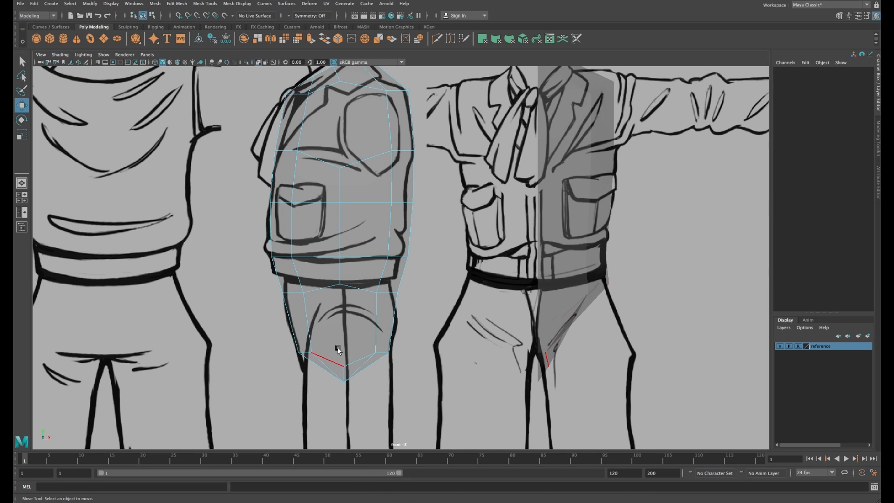
left_click(326, 368)
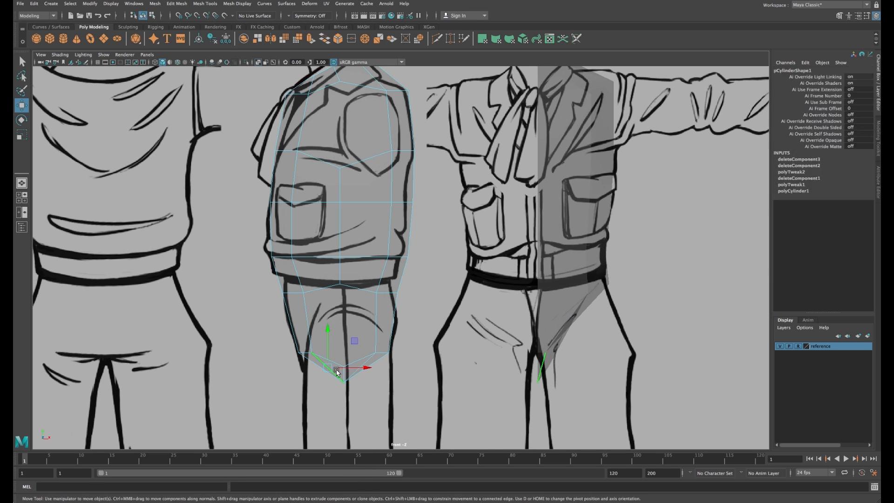
key("Delete")
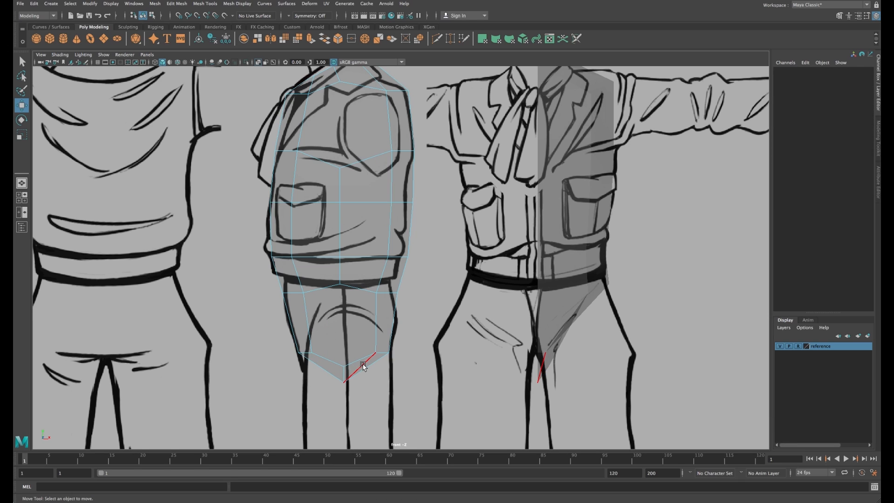
left_click(365, 366)
key("Delete")
Step: Spread the leg opening's front and back vertices to the trouser outline in the side drawing and raise the crotch vertex
right_click_drag(316, 310, 288, 315)
left_click(304, 353)
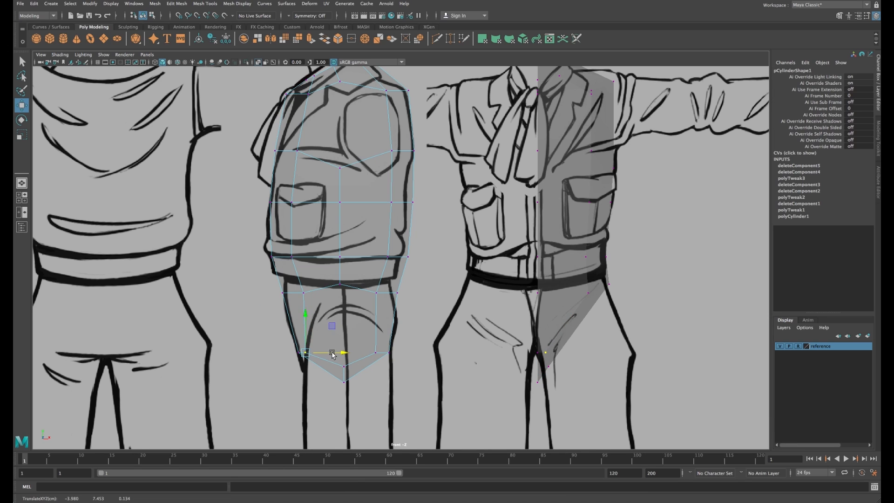
left_click(382, 353)
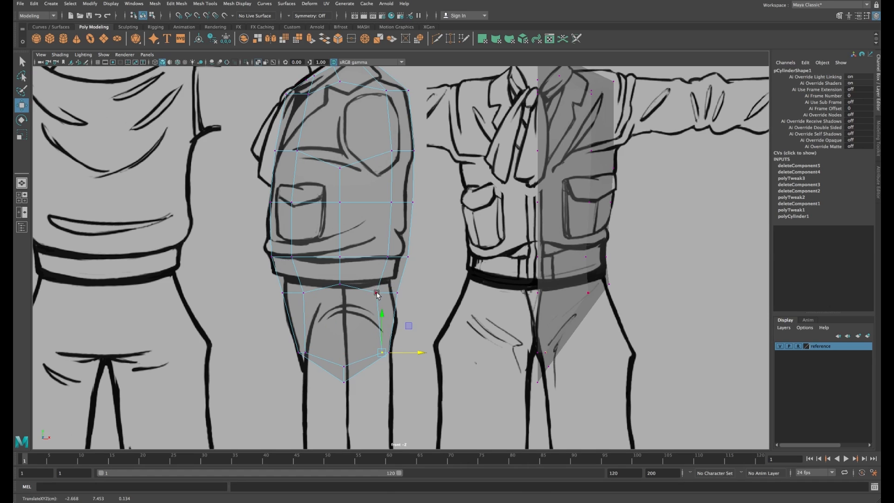
left_click(377, 293)
left_click_drag(396, 293, 402, 293)
left_click(389, 352)
left_click_drag(408, 353, 412, 353)
left_click(344, 383)
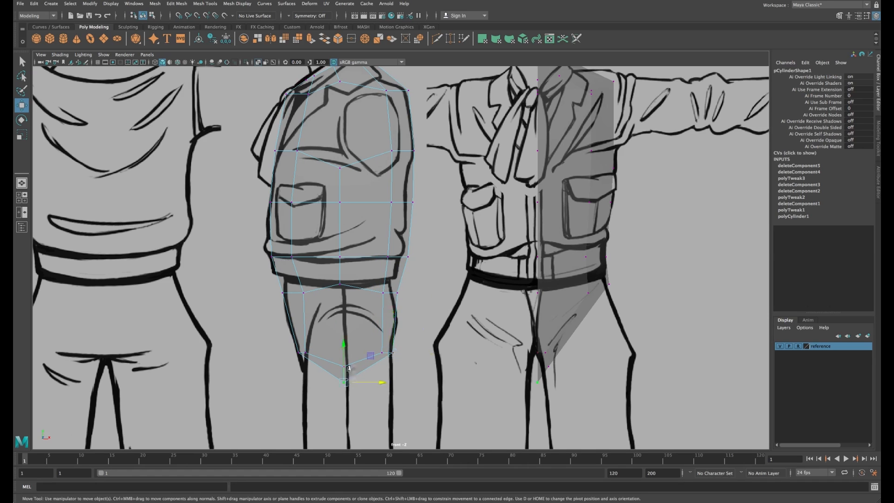
left_click_drag(344, 357, 344, 349)
Step: Shift the armhole's rear, front, top and bottom vertices toward the back to centre them on the armhole in the side drawing
middle_click_drag(370, 116, 379, 179, "alt")
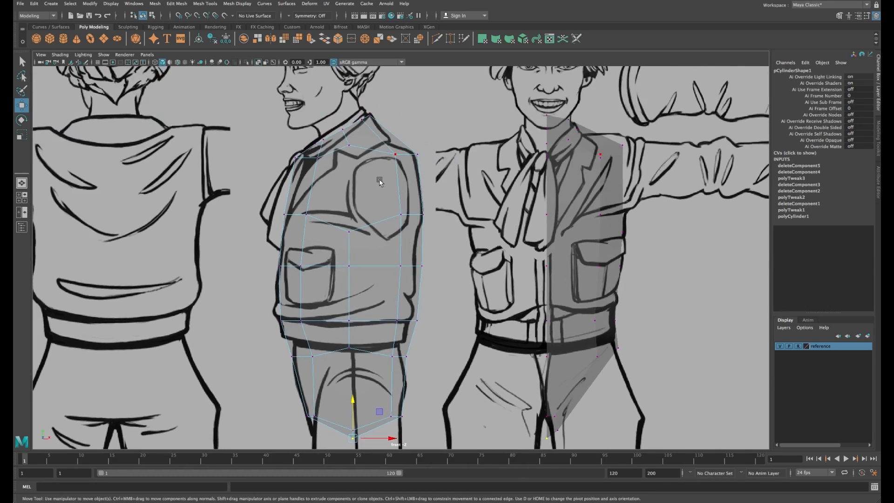
left_click_drag(407, 229, 408, 232)
left_click_drag(413, 185, 422, 185)
left_click_drag(304, 156, 338, 223)
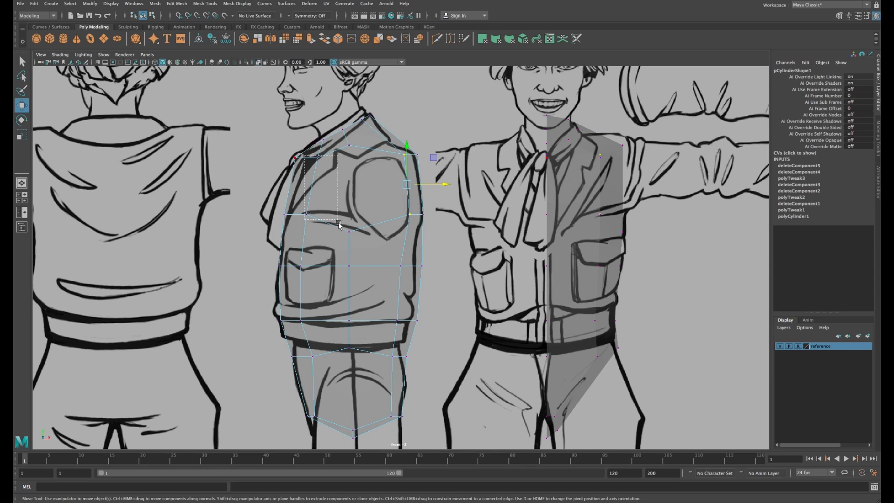
left_click_drag(365, 254, 364, 254)
left_click_drag(349, 197, 380, 197)
left_click(350, 145)
left_click_drag(371, 149, 399, 149)
Step: Fit the armhole's bottom, lower-front and upper-front vertices to the drawn outline, placing the upper-front one at about X -3.31, Y 11.86
left_click(379, 232)
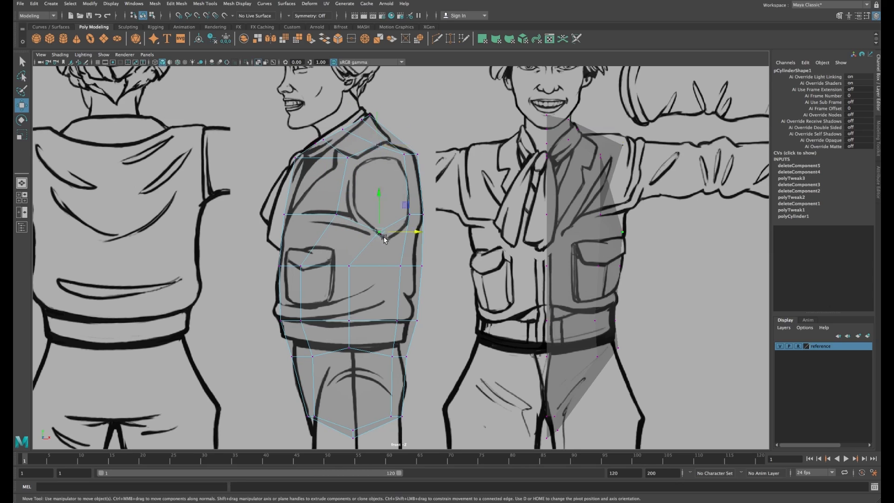
left_click_drag(379, 232, 386, 238)
left_click(336, 214)
left_click_drag(336, 215, 351, 223)
left_click(348, 158)
left_click_drag(348, 158, 352, 160)
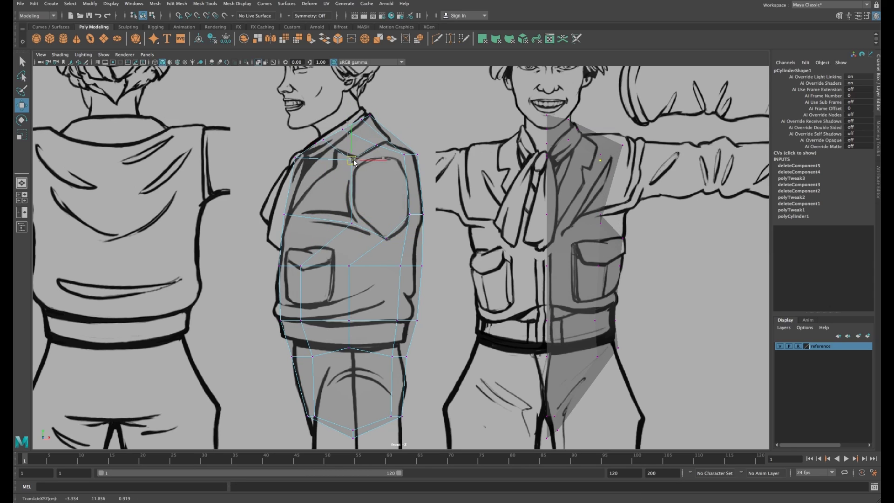
Step: Shift the pocket-row side vertices toward the back and pull the rear edge vertices of the lower jacket in to the side drawing
left_click_drag(293, 256, 369, 267)
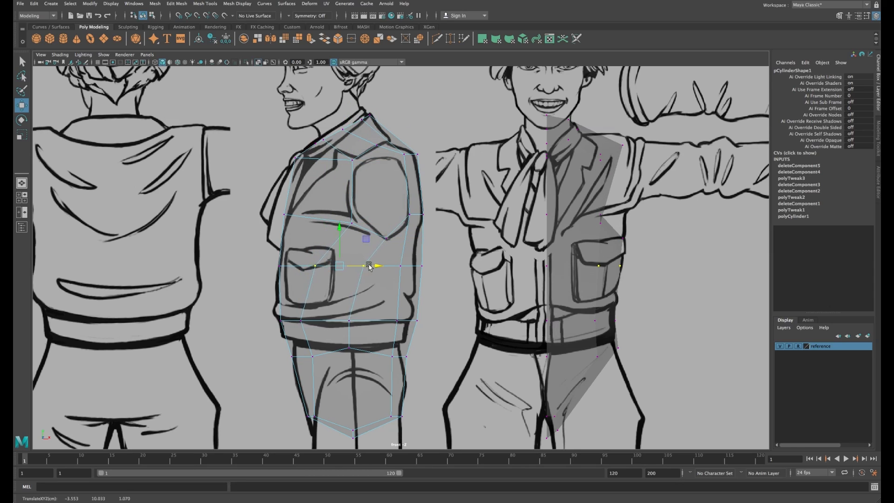
left_click_drag(293, 306, 357, 333)
middle_click_drag(371, 342, 327, 327, "alt")
left_click_drag(365, 240, 388, 321)
left_click_drag(396, 279, 389, 279)
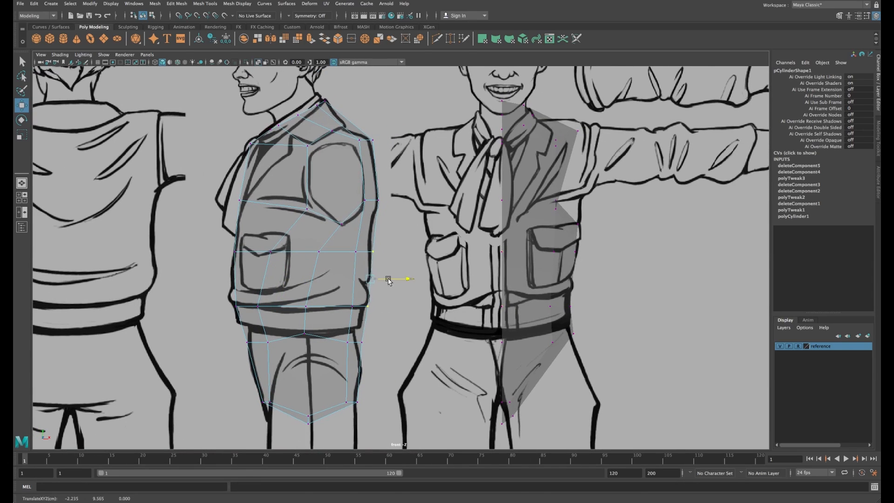
Step: Raise the bottom vertices around the leg opening on the front-view half torso
left_click(516, 265)
middle_click_drag(516, 264, 455, 275, "alt")
middle_click_drag(485, 370, 485, 294, "alt")
right_click_drag(466, 295, 429, 296)
left_click_drag(420, 322, 466, 379)
left_click_drag(446, 329, 447, 310)
middle_click_drag(495, 297, 485, 410, "alt")
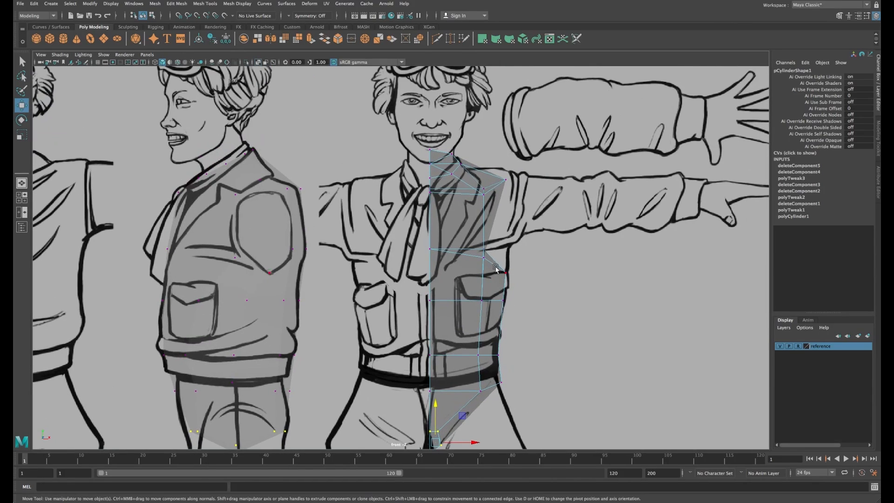
Step: Raise the shoulder vertex to about X 1.36, Y 12.22 and fit the lower armhole vertices to the armpit in the front drawing
left_click(509, 179)
left_click_drag(510, 176, 511, 171)
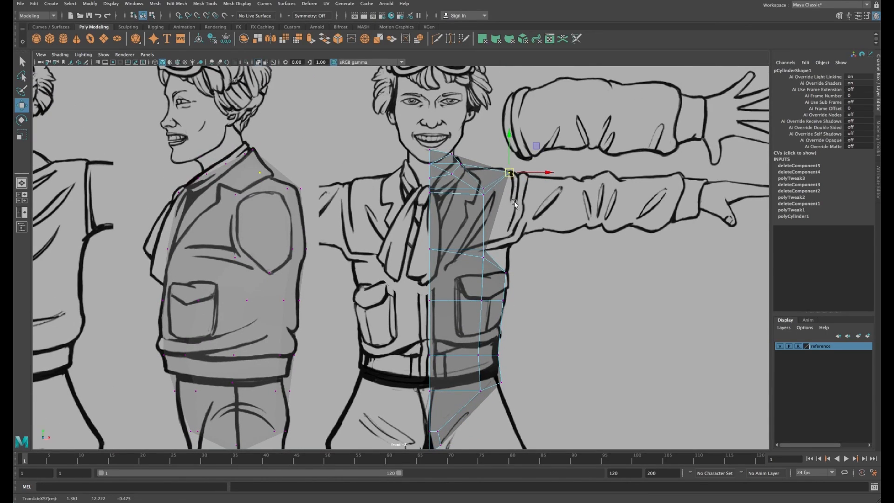
left_click(506, 272)
mouse_move(506, 272)
left_mouse_down()
mouse_move(509, 250)
mouse_move(494, 266)
left_mouse_up()
left_click_drag(484, 253, 499, 240)
Step: Move the upper armhole side vertices outward to about X 1.21 and lower the collar vertex ring to about Y 12.14
left_click_drag(471, 177, 494, 204)
left_click_drag(521, 191, 538, 192)
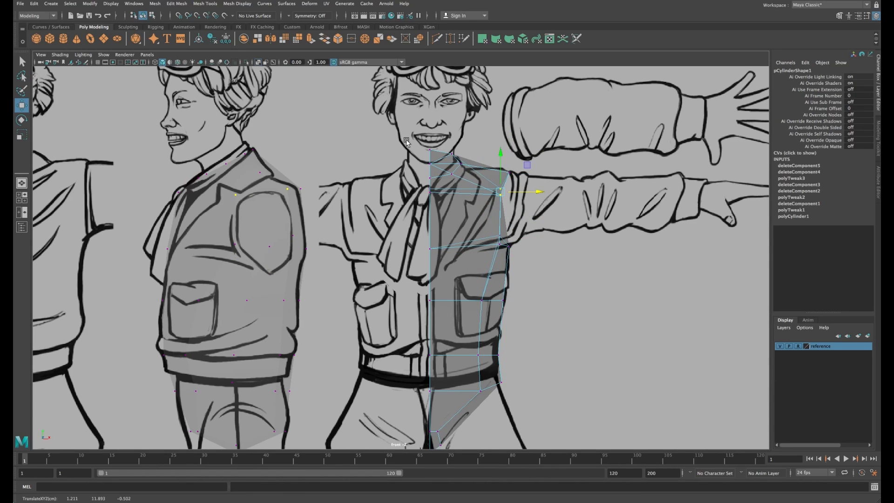
left_click_drag(407, 140, 459, 184)
left_click_drag(444, 148, 446, 156)
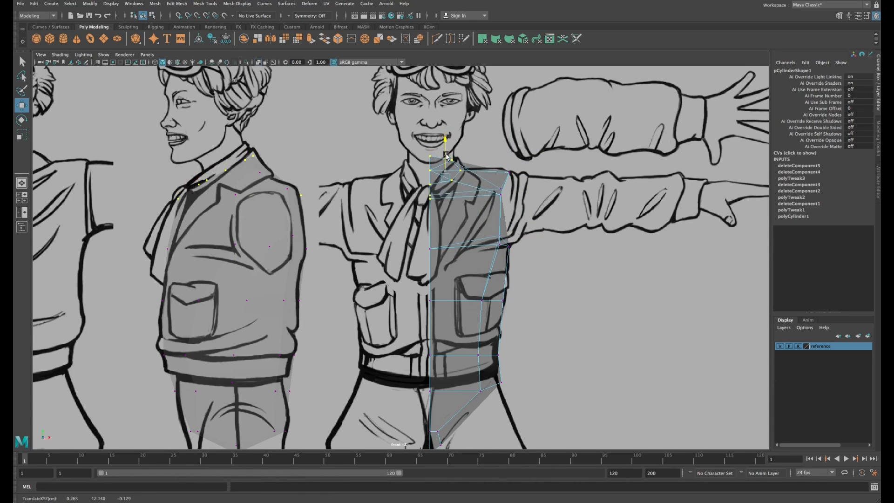
Step: Extrude the six-sided armhole face and move it outward along X to about 4.19 to form the sleeve
middle_click_drag(471, 295, 469, 238, "alt")
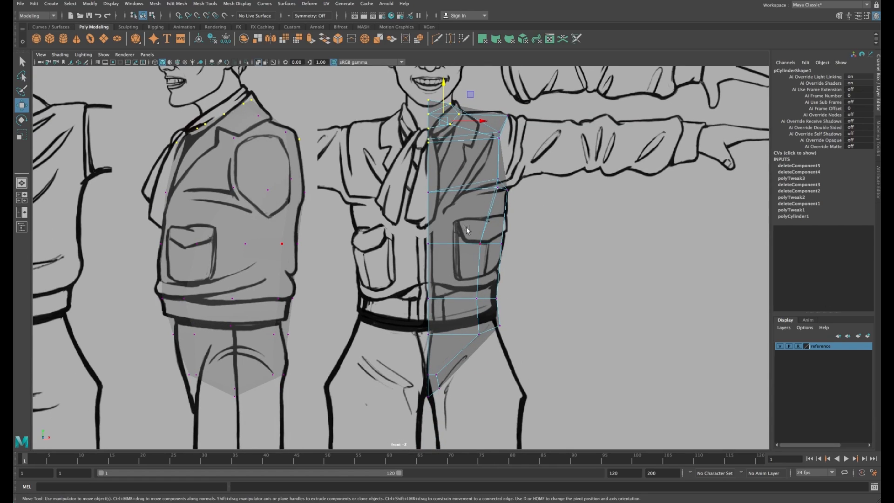
key("space")
key("space")
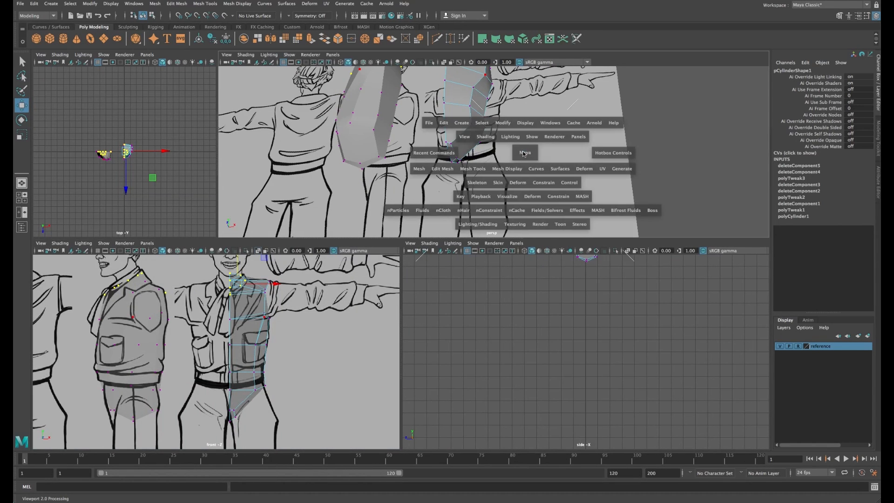
left_click_drag(516, 167, 459, 189, "alt")
right_click(458, 189)
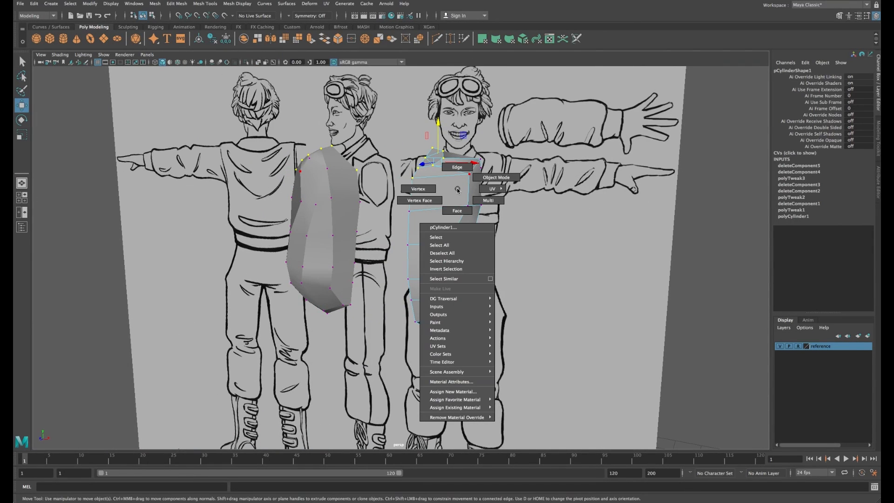
left_click(458, 210)
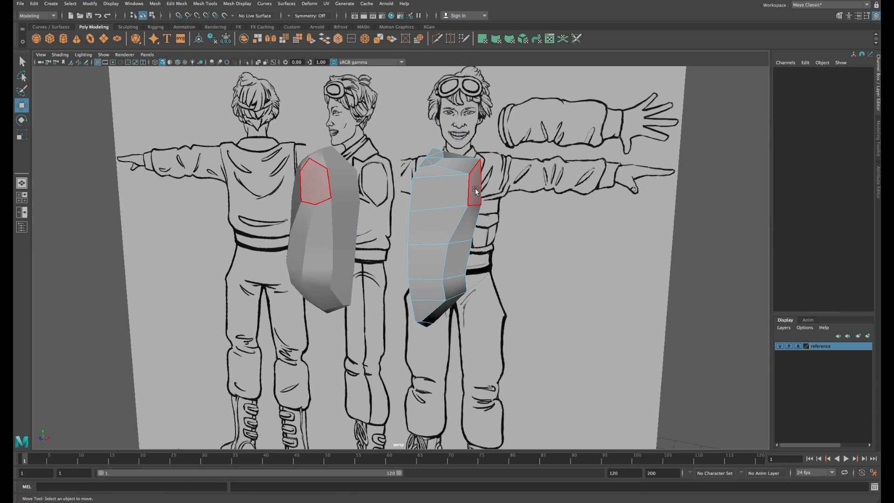
left_click(456, 192)
left_click_drag(456, 191, 572, 174, "alt")
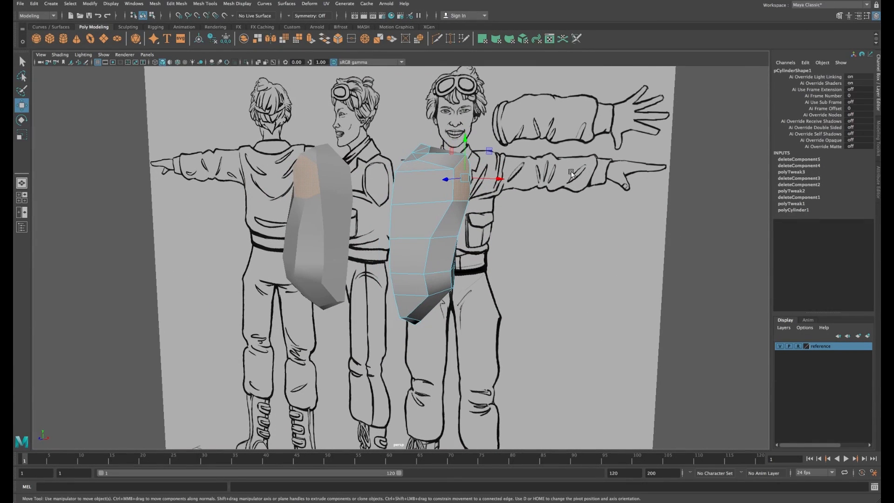
left_click(841, 17)
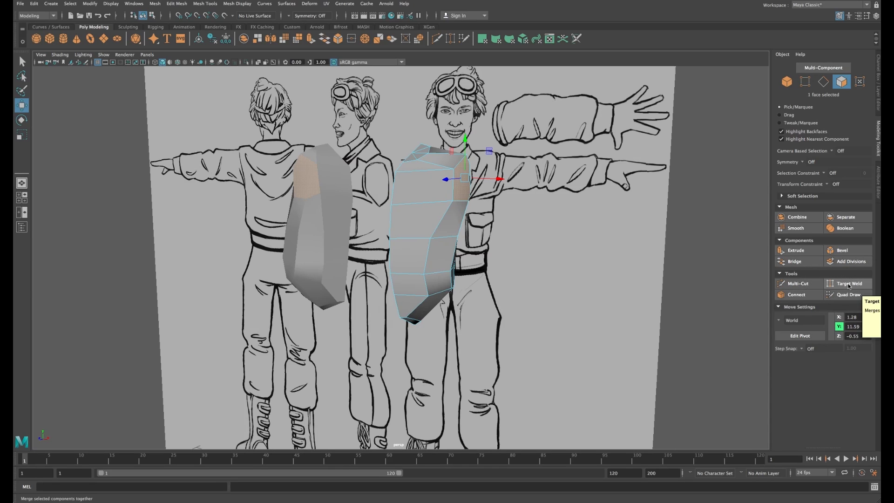
left_click(806, 253)
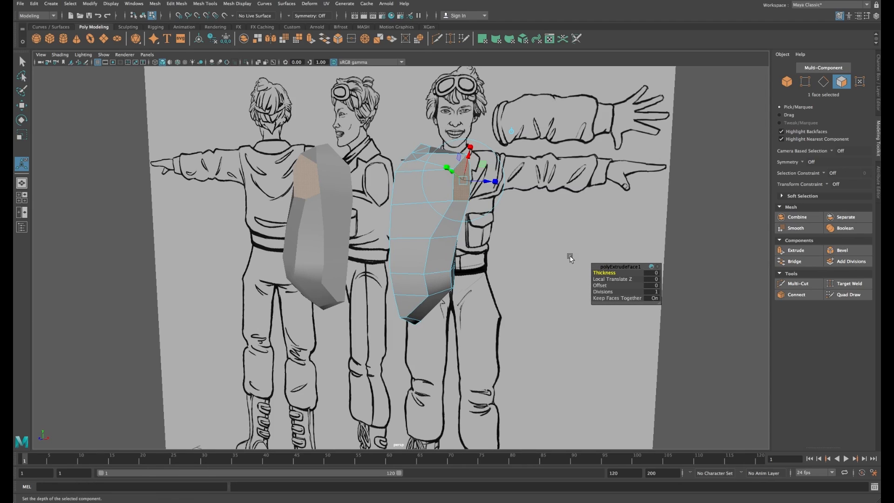
key("w")
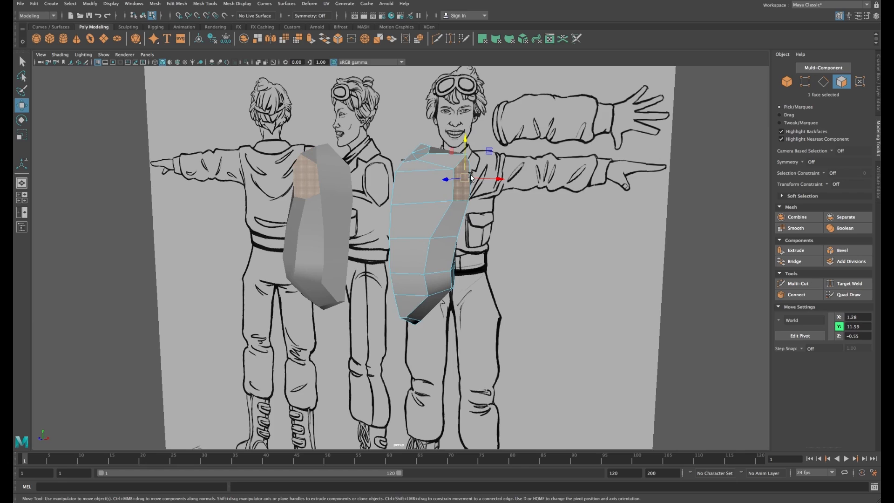
left_click_drag(487, 179, 600, 178)
Step: Flatten the sleeve's end face along X and scale it down uniformly to the cuff size in the front drawing
key("space")
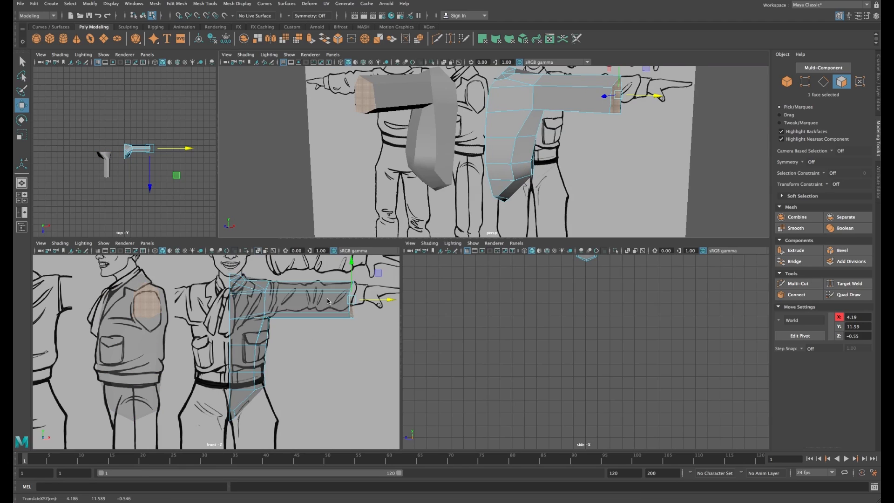
key("space")
middle_click_drag(414, 273, 267, 312, "alt")
key("r")
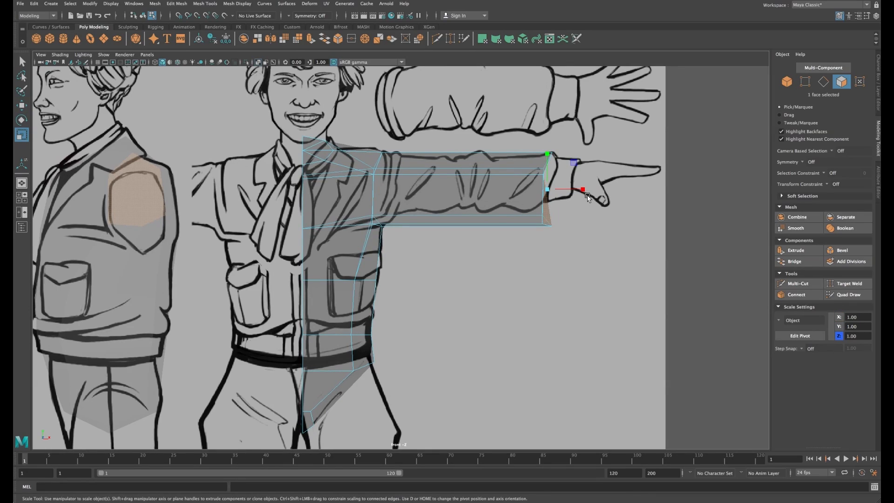
left_click_drag(580, 189, 526, 193)
left_click(583, 191)
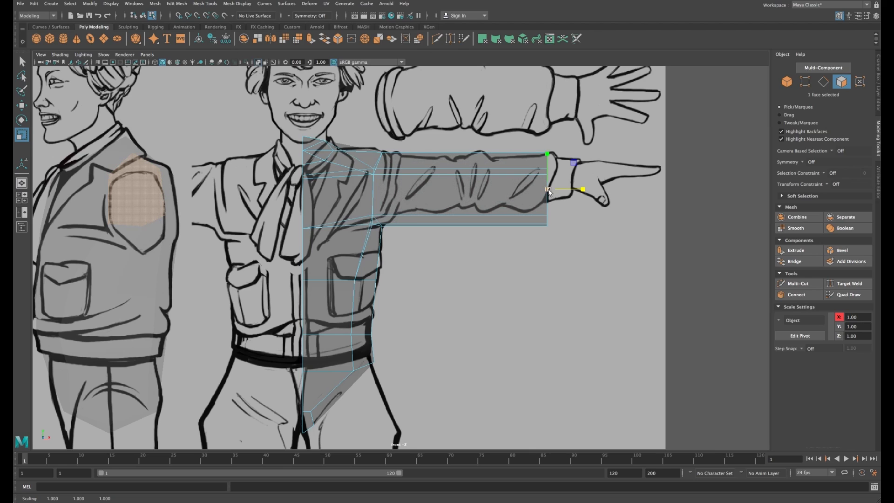
left_click_drag(548, 190, 532, 202)
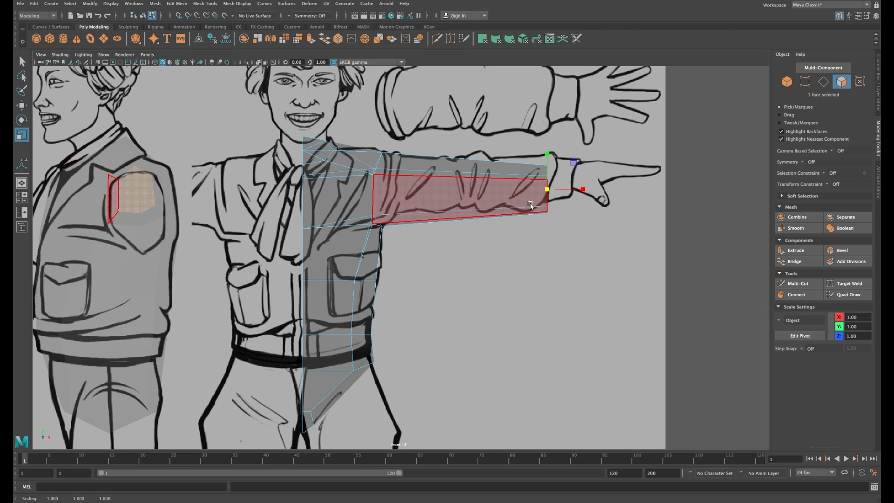
Step: Move the sleeve's end face out to the wrist in the front drawing and scale its height and depth to about 0.817
key("w")
left_click_drag(547, 188, 568, 182)
key("r")
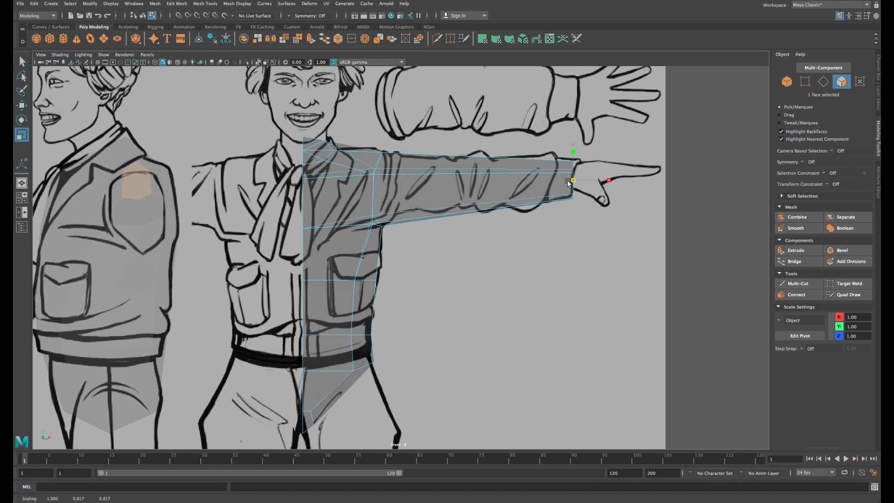
Step: Connect the six lengthwise sleeve edges with one edge loop at mid-sleeve and flatten the loop along X
middle_click_drag(442, 297, 430, 276, "alt")
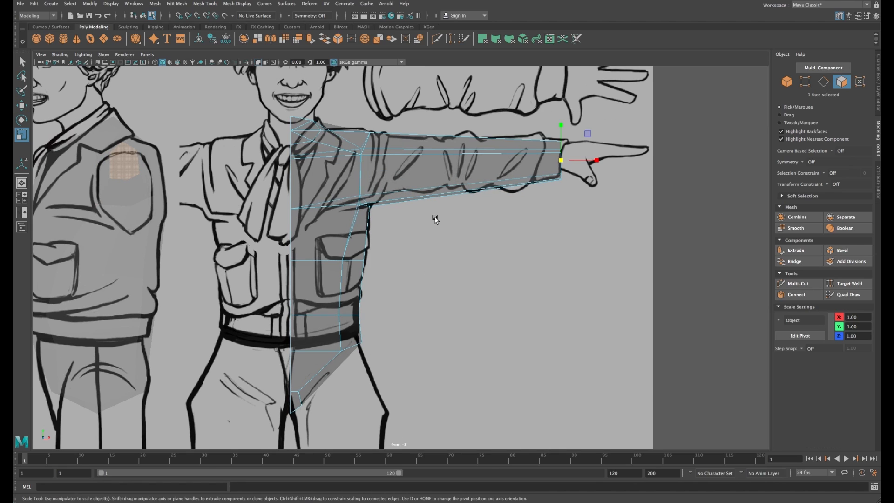
right_click_drag(446, 171, 448, 151)
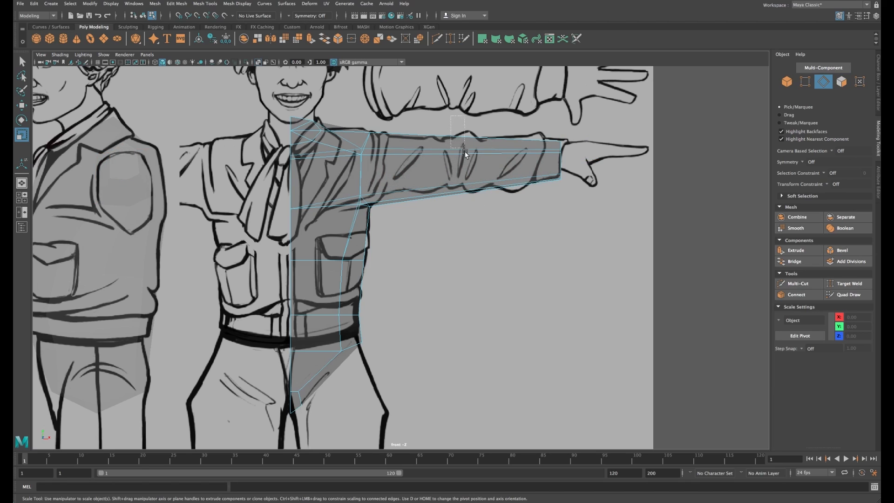
left_click_drag(473, 214, 473, 215)
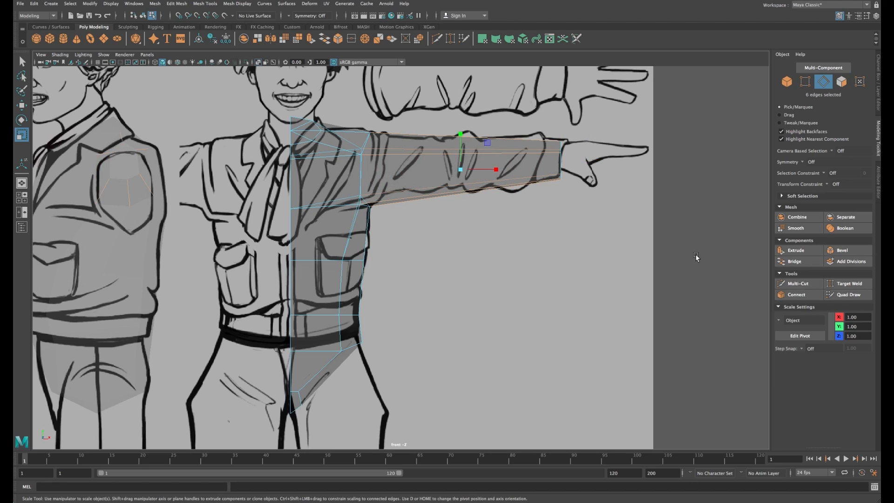
left_click(795, 295)
key("r")
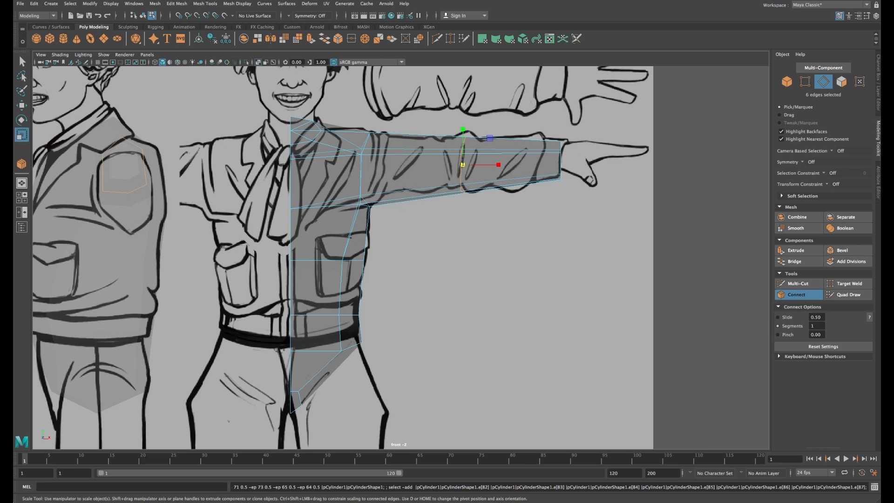
left_click_drag(500, 165, 447, 164)
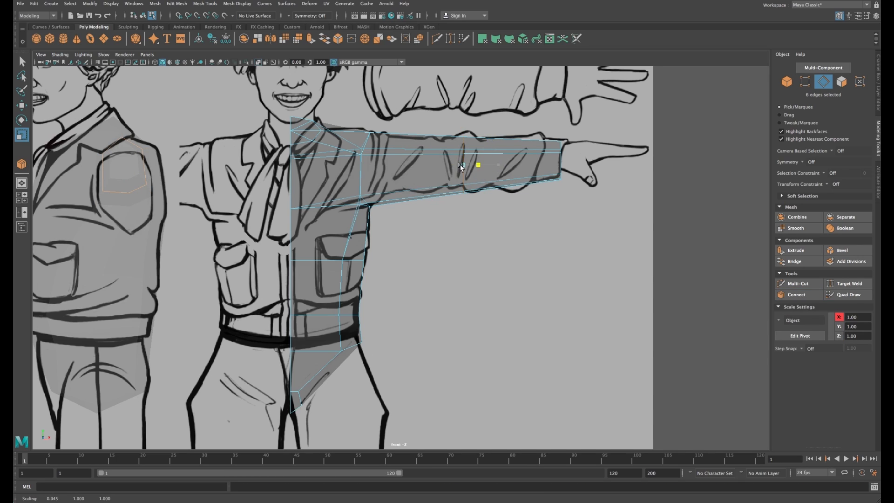
Step: Move the mid-sleeve edge loop back along Z to about -0.66 in the top view to bend the elbow
key("space")
key("space")
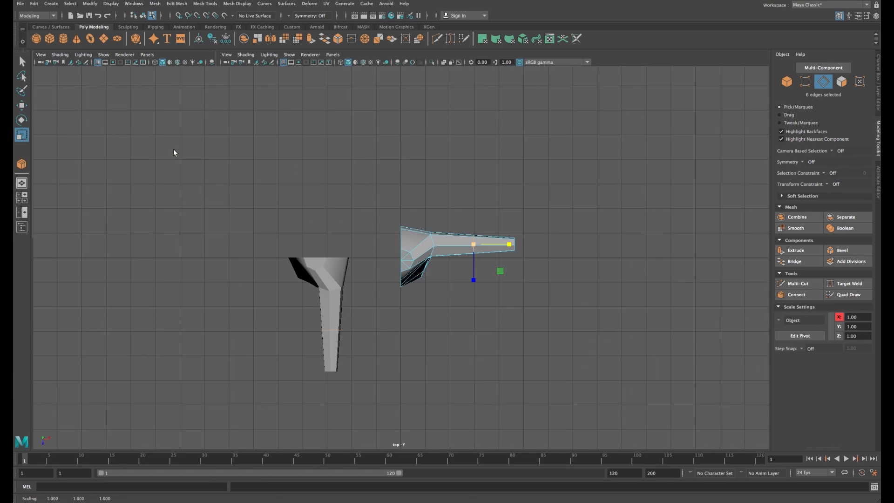
scroll(459, 241, "up", 4)
key("w")
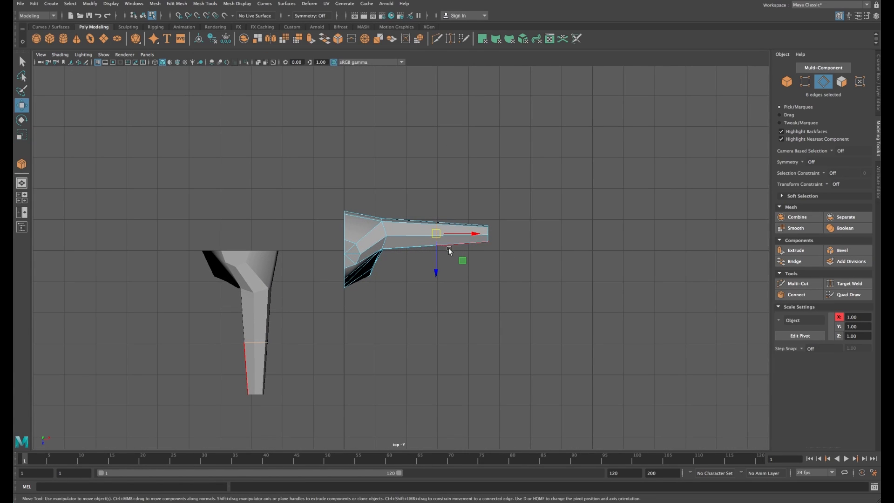
left_click_drag(438, 265, 437, 262)
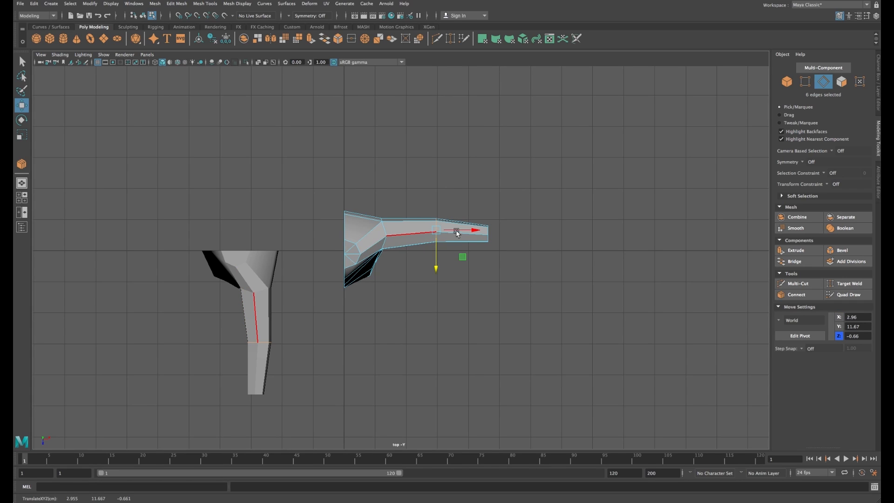
Step: Extrude the sloping hip face under the half torso and move it down to about Y 5.80 to start the leg
key("space")
key("space")
left_click_drag(536, 169, 494, 164, "alt")
right_click(387, 246)
right_click_drag(387, 246, 392, 270)
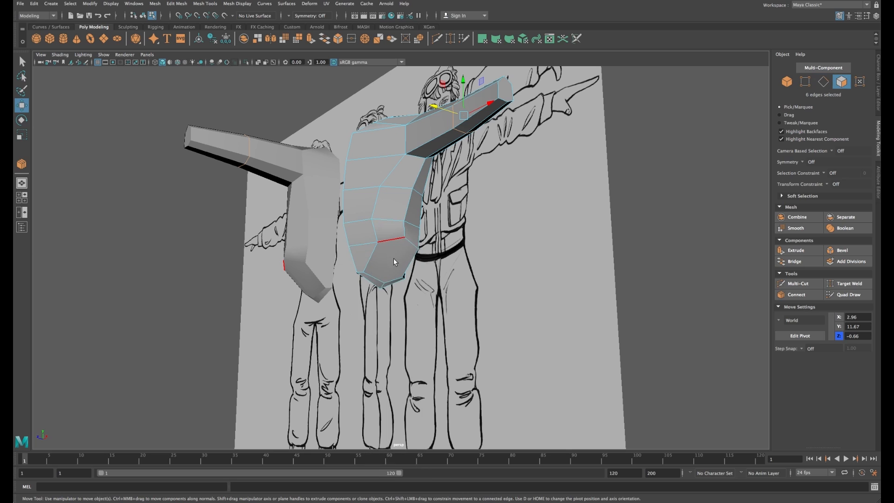
left_click(392, 261)
left_click(802, 253)
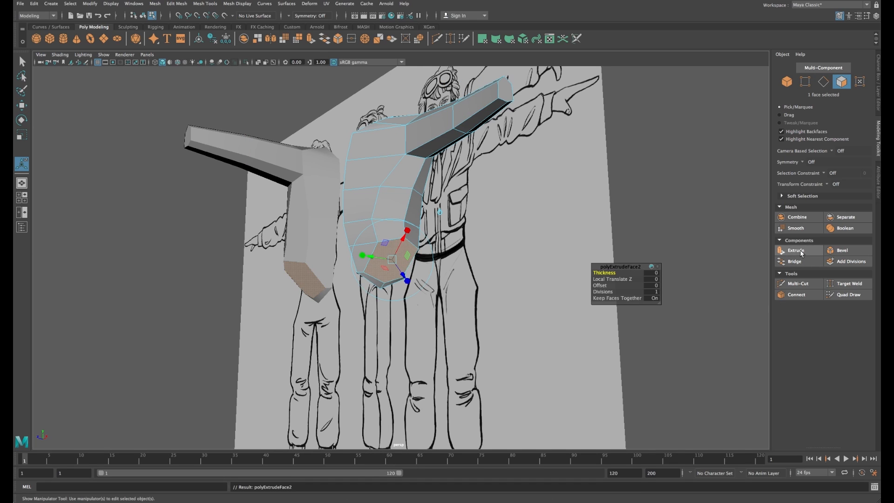
key("w")
mouse_move(531, 257)
left_mouse_down("alt")
mouse_move(499, 275)
mouse_move(530, 275)
left_mouse_up("alt")
left_click_drag(497, 239, 498, 319)
Step: Rotate the leg's end face until it is level in the front view and flatten it along Y
key("space")
key("space")
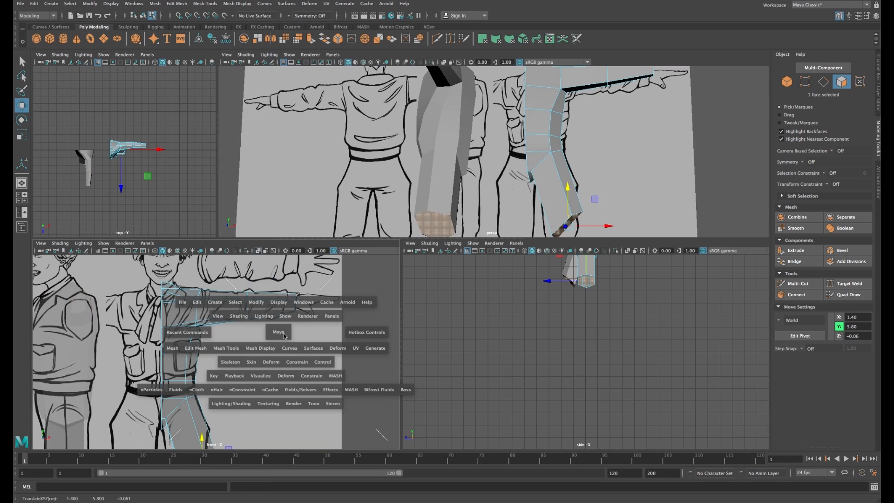
middle_click_drag(370, 440, 398, 276, "alt")
scroll(365, 303, "down", 3)
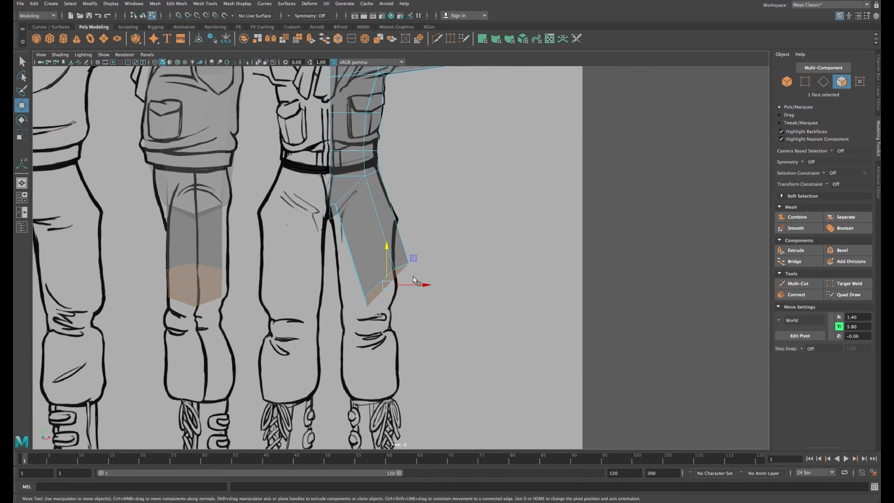
key("e")
left_click_drag(409, 256, 420, 286)
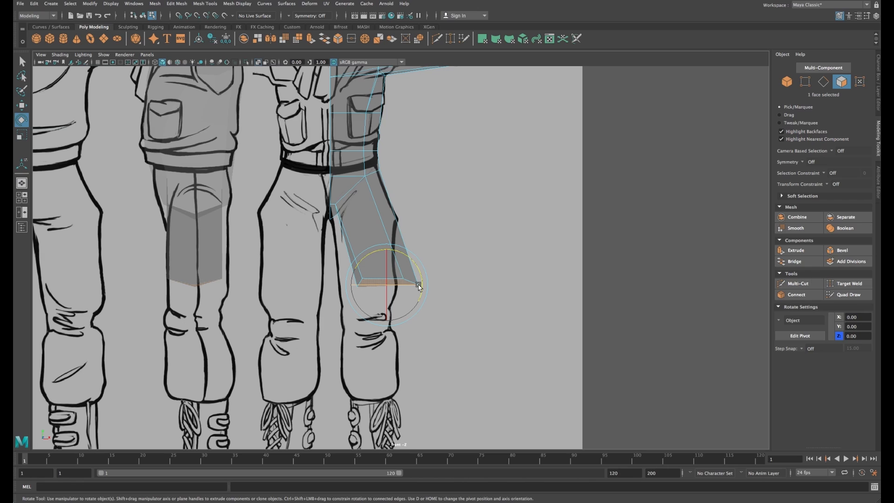
key("r")
left_click_drag(387, 260, 385, 285)
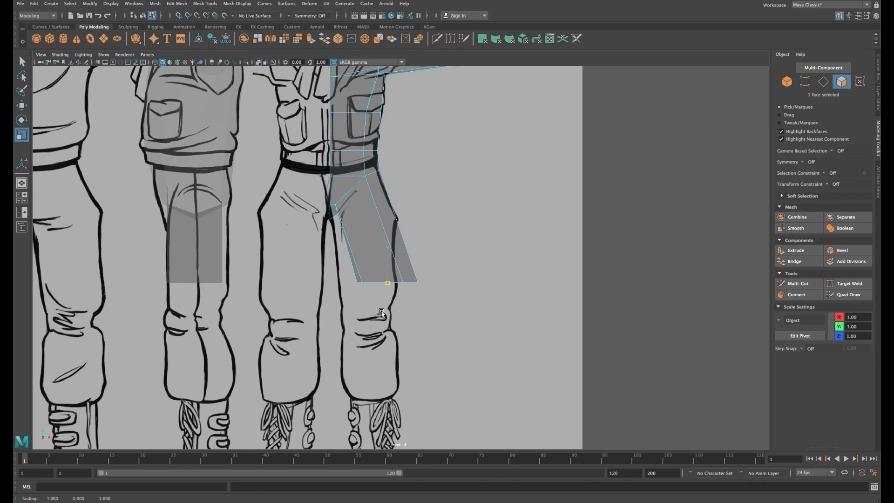
Step: Move the leg's end face down to the ankle at about X 1.15, Y 1.01 and scale its width and depth to about 0.692
middle_click_drag(383, 313, 394, 248, "alt")
key("w")
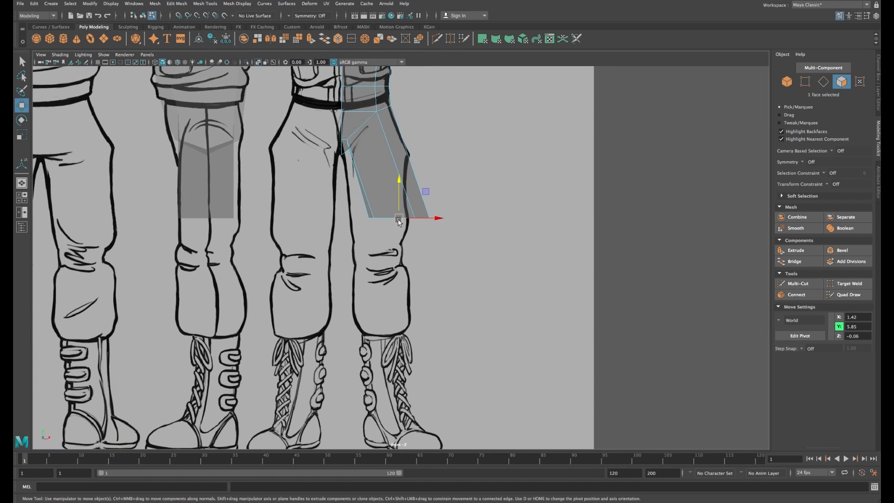
left_click_drag(399, 218, 387, 417)
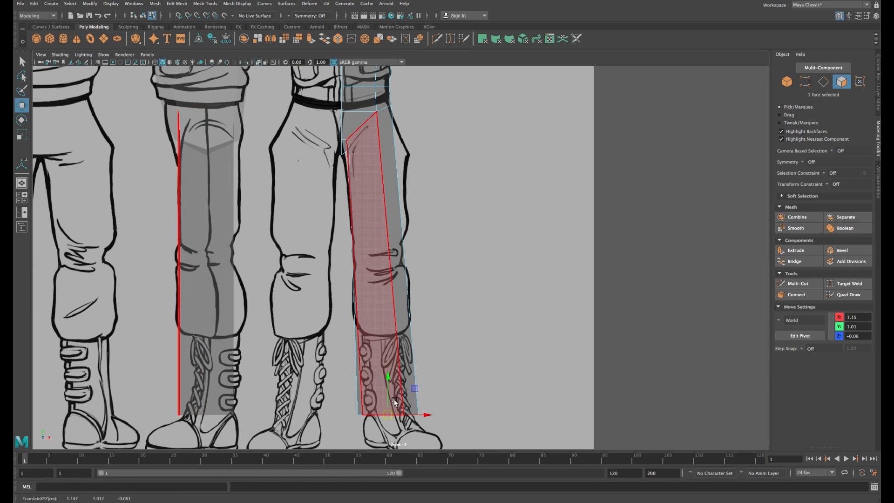
key("r")
left_click_drag(390, 420, 376, 424)
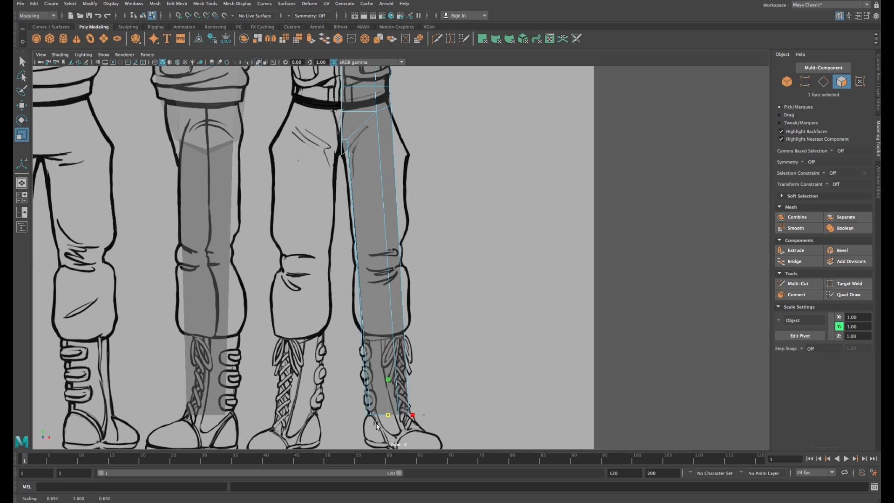
Step: Connect the lengthwise leg edges with one edge loop near the knee and flatten the loop along Y
middle_click_drag(375, 221, 382, 214, "alt")
right_click_drag(376, 214, 376, 190)
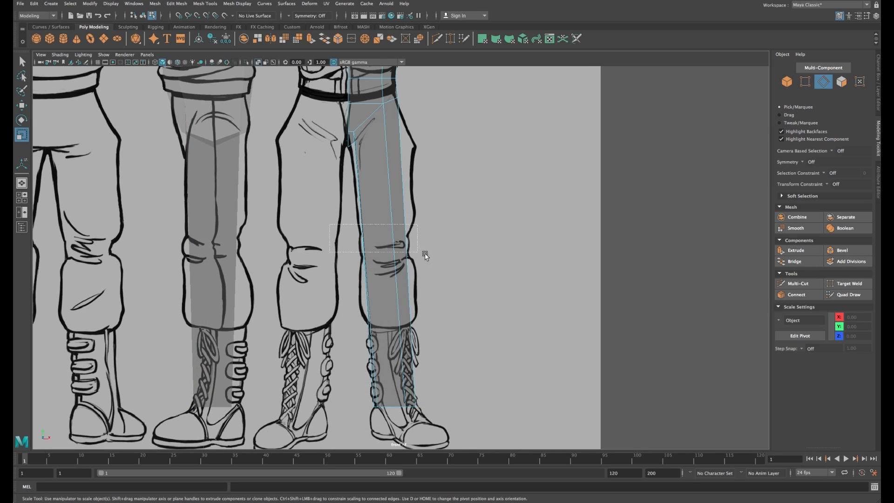
left_click_drag(442, 259, 440, 257)
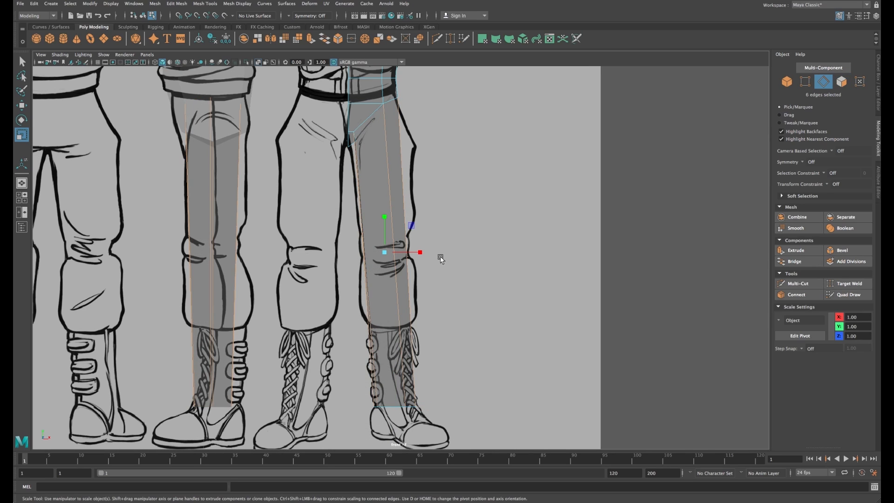
left_click(796, 295)
key("r")
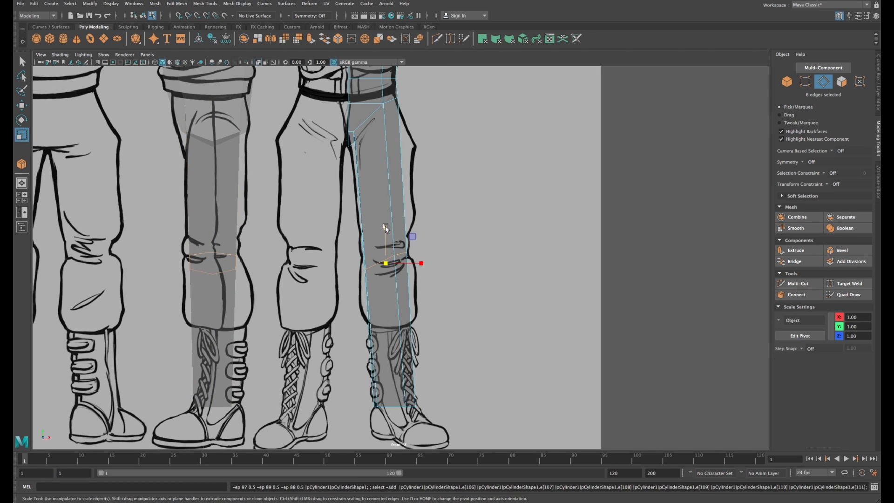
left_click_drag(386, 228, 386, 286)
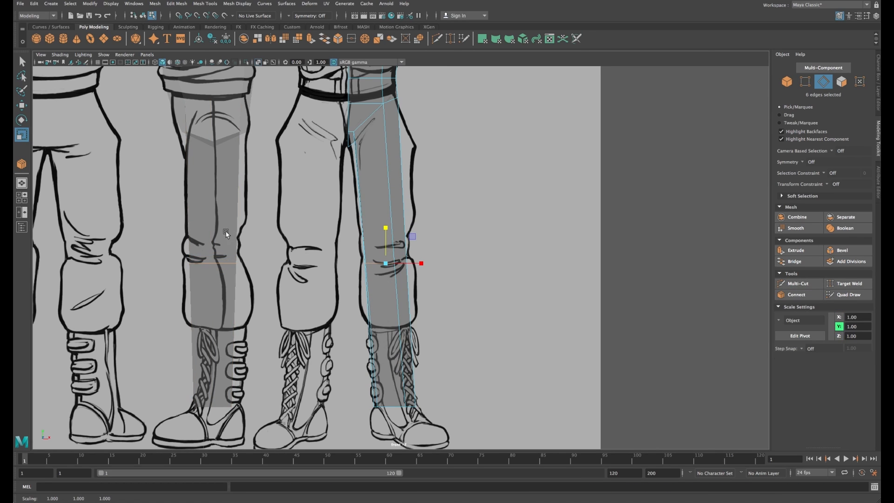
Step: Raise the knee edge loop to about Y 4.86 and fit its depth to the side drawing, centred at about X -3.37
middle_click_drag(249, 249, 374, 236, "alt")
key("w")
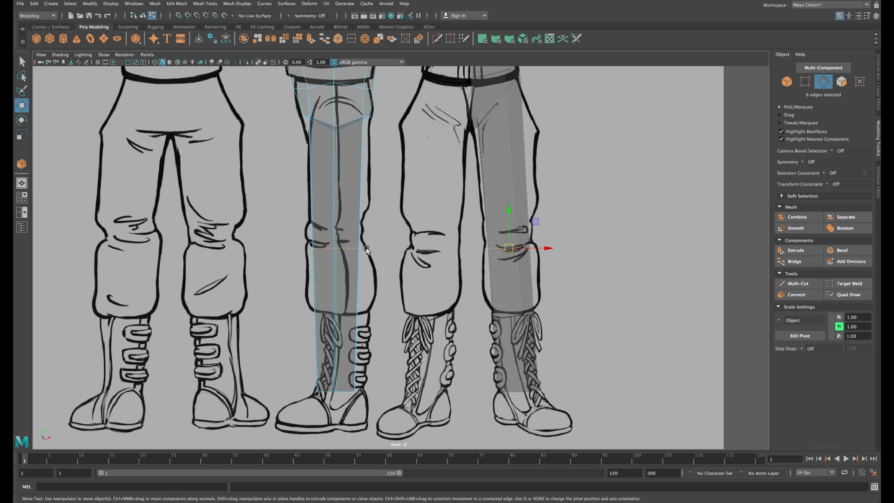
right_click_drag(347, 248, 347, 224)
left_click(344, 247)
left_click_drag(347, 249, 329, 218)
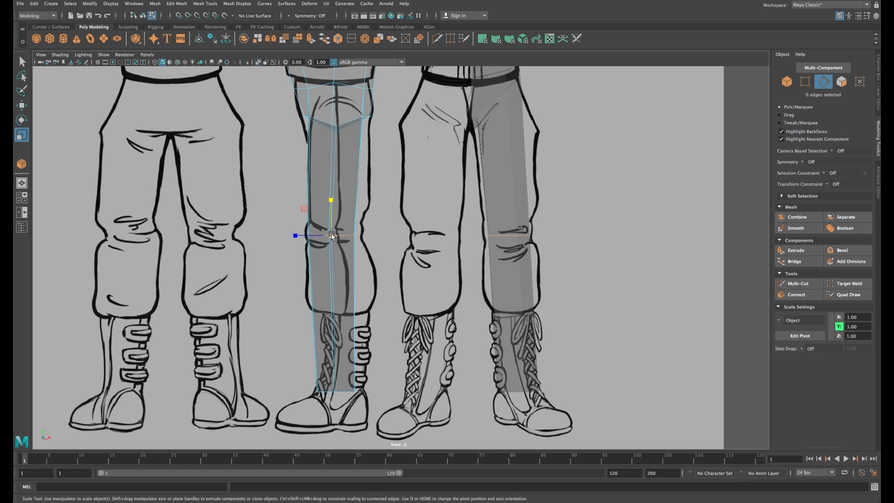
left_click_drag(332, 235, 296, 235)
key("w")
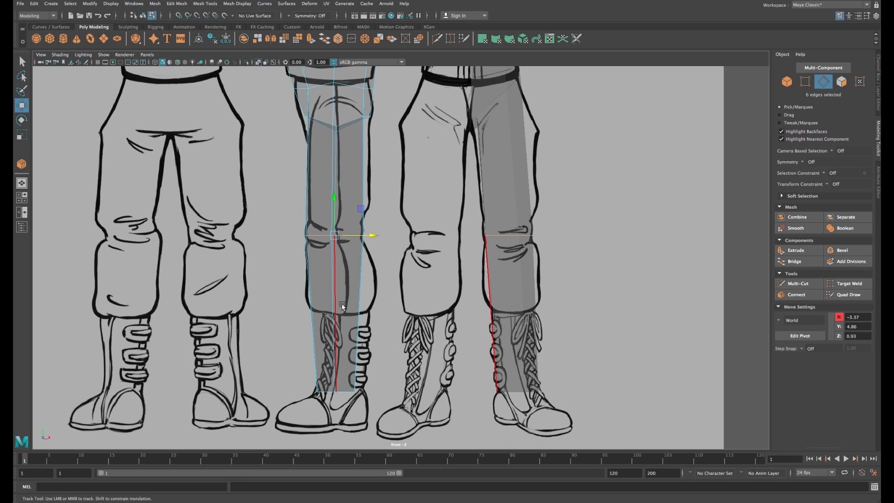
Step: Shift the six ankle vertices along X to about -3.17 to match the boot in the side drawing
middle_click_drag(342, 304, 343, 225, "alt")
right_click_drag(346, 308, 290, 293)
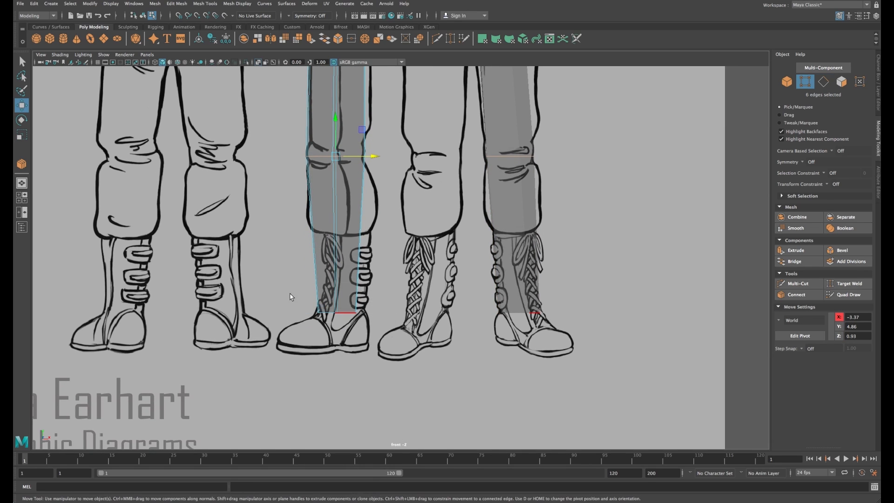
left_click_drag(372, 321, 376, 315)
middle_click_drag(387, 236, 387, 335, "alt")
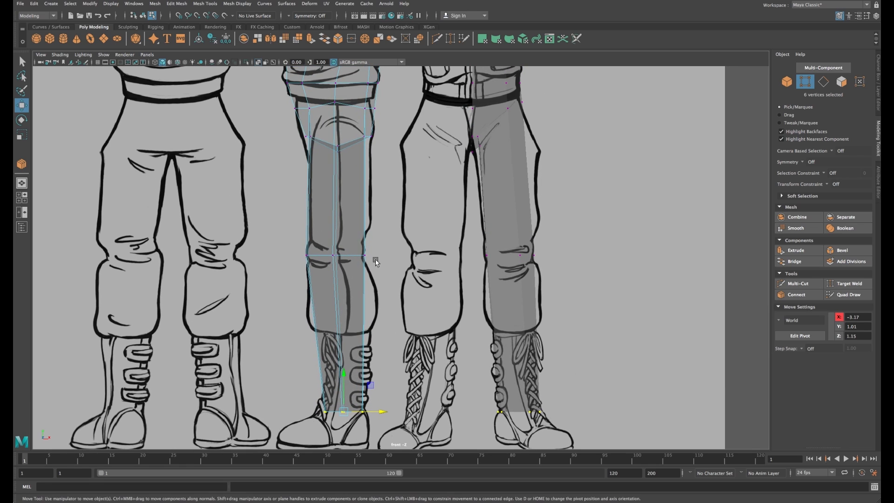
Step: Adjust the inner knee vertices and the inner upper-thigh vertices of the front copy's leg in the perspective view
left_click(512, 164)
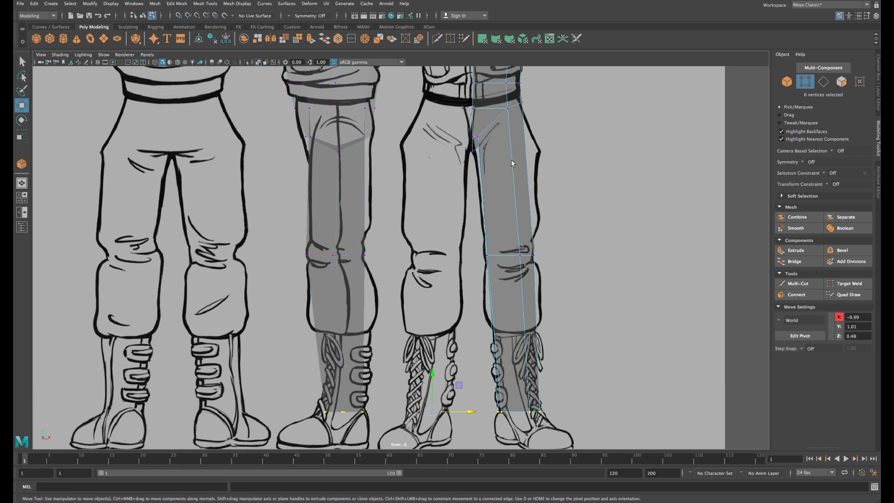
key("space")
key("space")
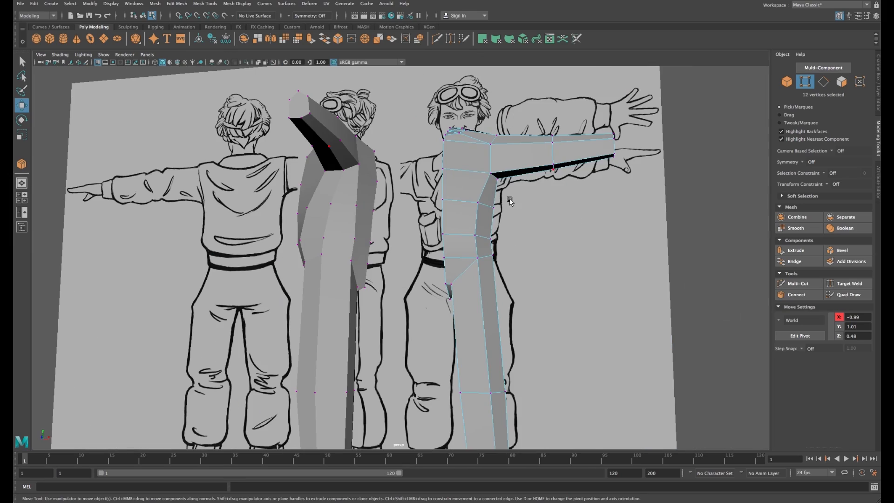
left_click_drag(526, 169, 463, 175, "alt")
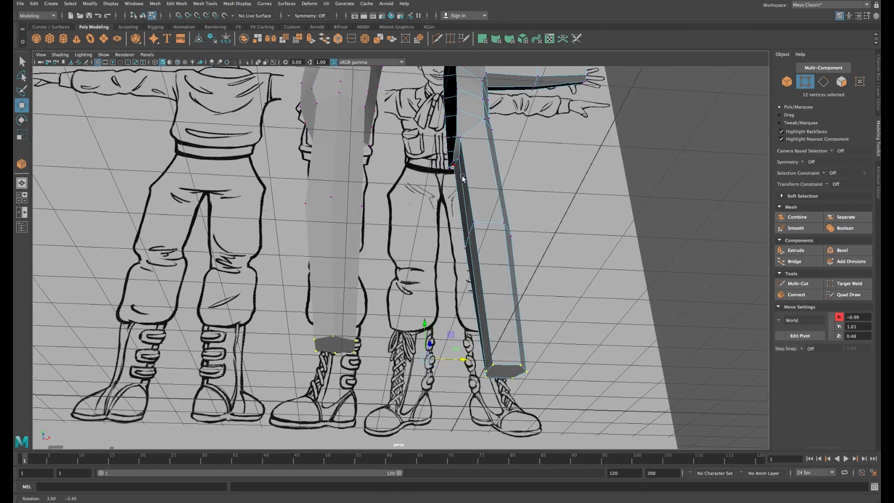
right_click_drag(463, 176, 543, 207, "alt")
left_click_drag(543, 208, 519, 214, "alt")
middle_click_drag(492, 128, 473, 189, "alt")
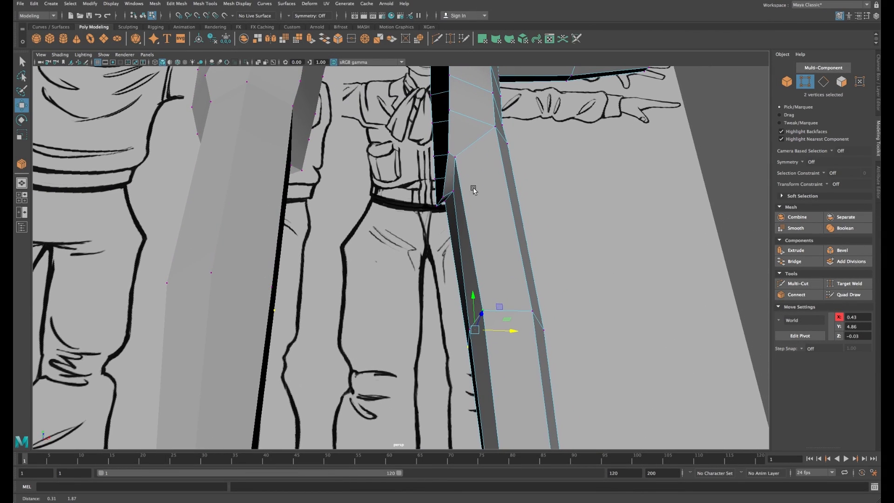
left_click(455, 156)
left_click(445, 201, "shift")
left_click_drag(469, 180, 475, 192)
left_click(457, 192)
Step: Select the two inner vertices at the leg's ankle end and nudge them slightly along X
left_click_drag(479, 216, 472, 186, "alt")
left_click(508, 365)
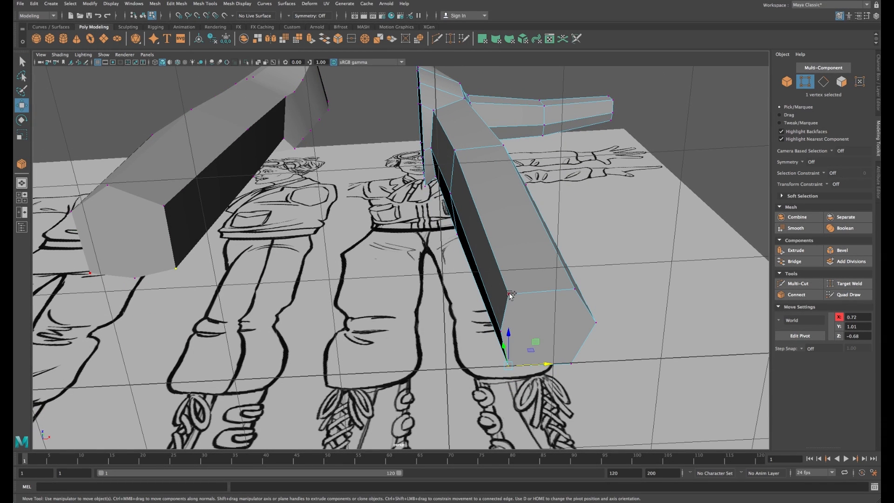
left_click(509, 294, "shift")
left_click_drag(526, 330, 528, 331)
Step: Extrude the leg's ankle end face straight down to the boot's sole in the front drawing, at about Y 0.24
left_click_drag(510, 223, 502, 268, "alt")
right_click_drag(502, 269, 464, 261, "alt")
middle_click_drag(465, 261, 468, 216, "alt")
left_click_drag(467, 216, 417, 246, "alt")
right_click_drag(418, 246, 438, 291, "alt")
left_click(435, 273)
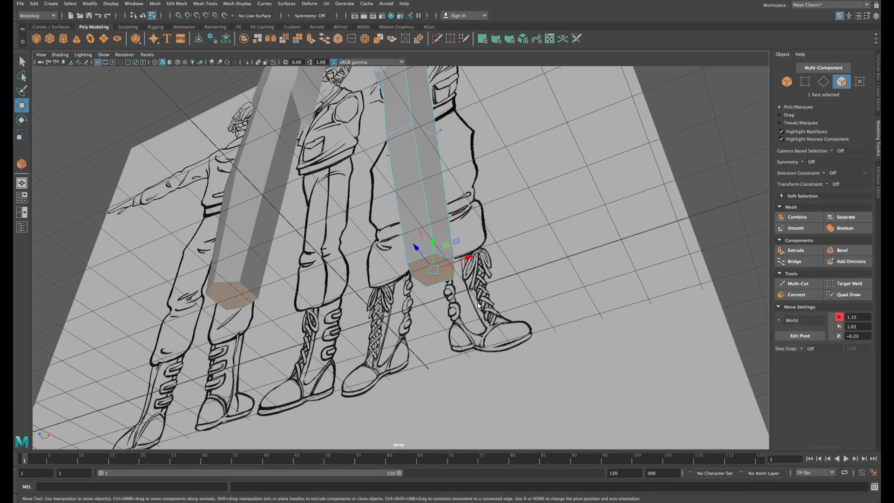
left_click(796, 250)
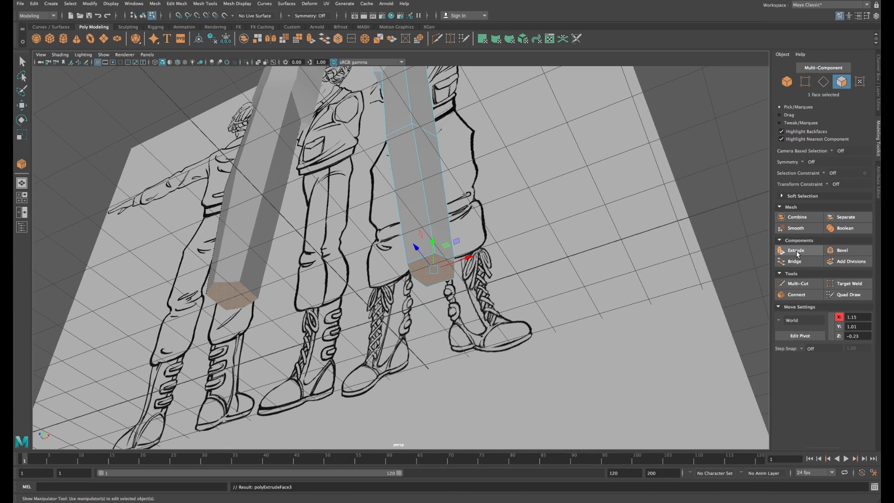
key("w")
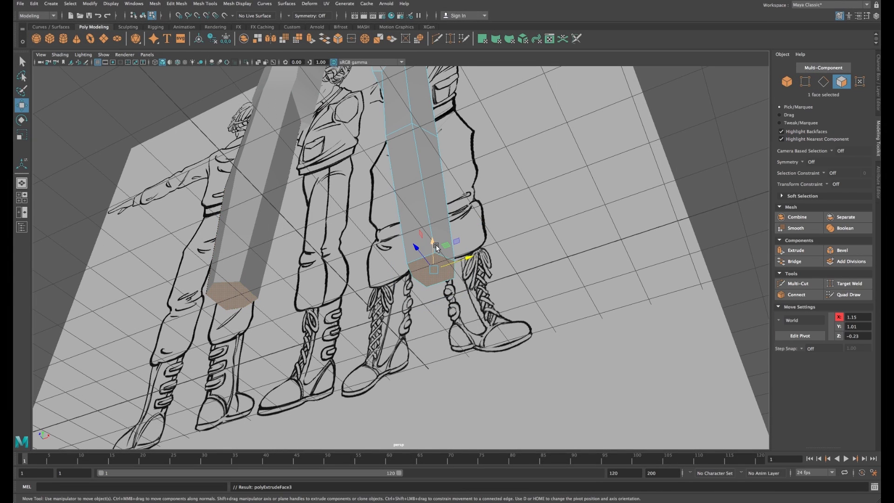
left_click_drag(433, 247, 421, 321)
key("space")
key("space")
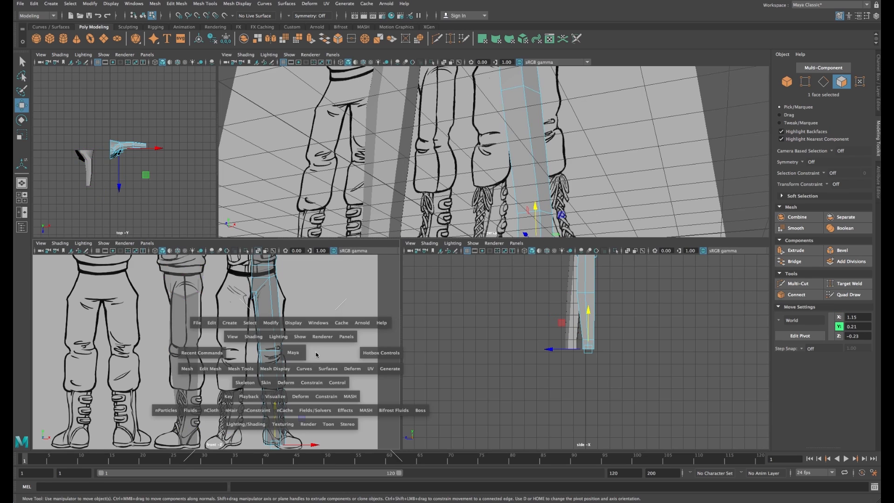
scroll(391, 353, "down", 4)
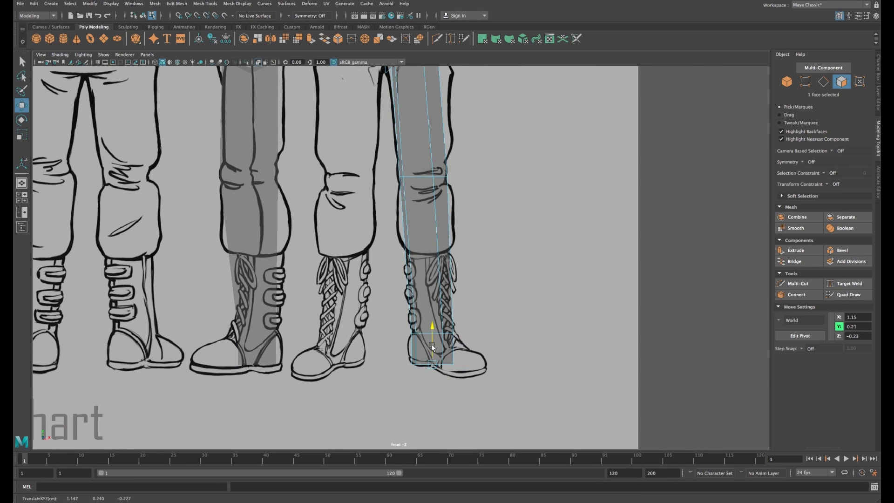
Step: Extrude the three front faces of the ankle segment forward to about Z 1.31 as a foot, and reduce the toe faces' height
left_click(414, 346)
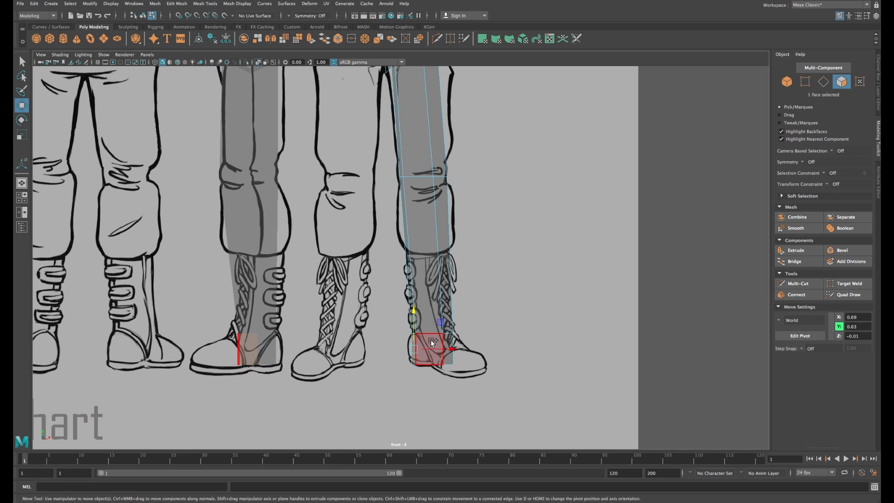
left_click(432, 343, "shift")
left_click(448, 358, "shift")
key("space")
key("space")
left_click_drag(542, 151, 536, 247, "alt")
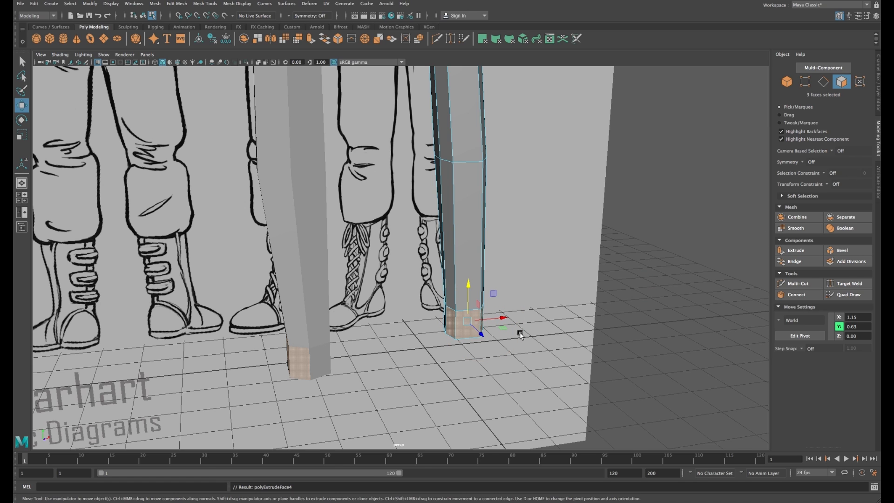
left_click_drag(516, 332, 549, 347, "alt")
key("r")
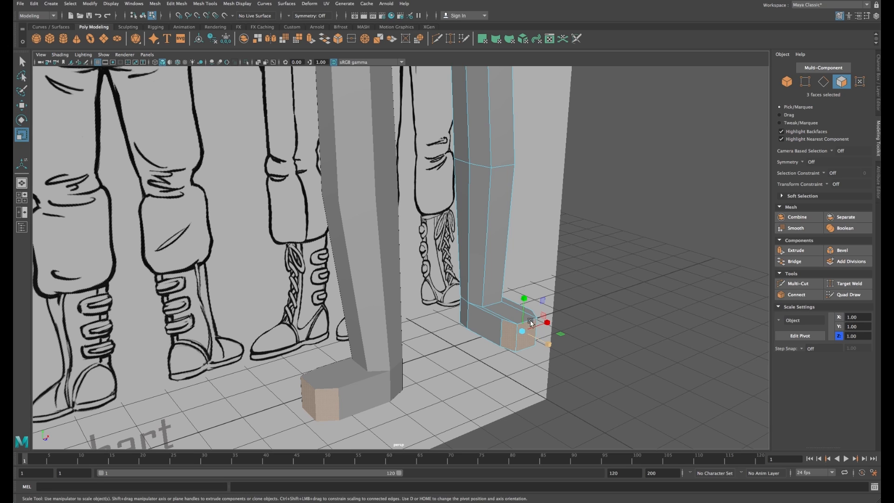
left_click_drag(524, 298, 523, 308)
key("w")
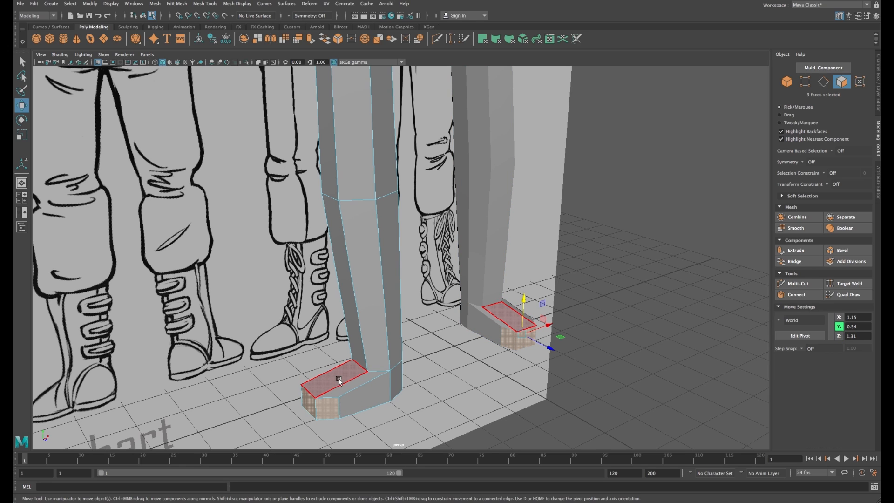
Step: Fit the foot's toe, instep and sole vertices to the boot in the side drawing, with the sole at about Y 0.16
right_click_drag(349, 310, 309, 311)
key("space")
key("space")
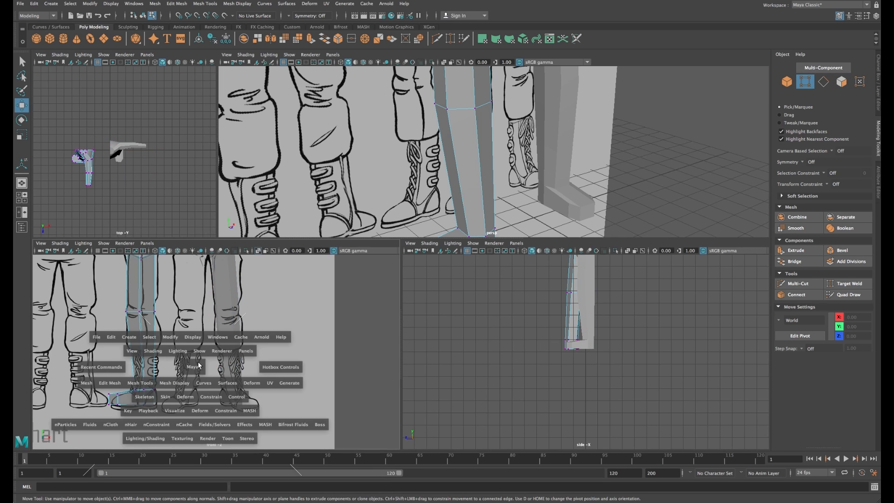
middle_click_drag(200, 369, 303, 319, "alt")
mouse_move(320, 339)
left_mouse_down()
mouse_move(285, 301)
mouse_move(312, 288)
mouse_move(320, 338)
left_mouse_up()
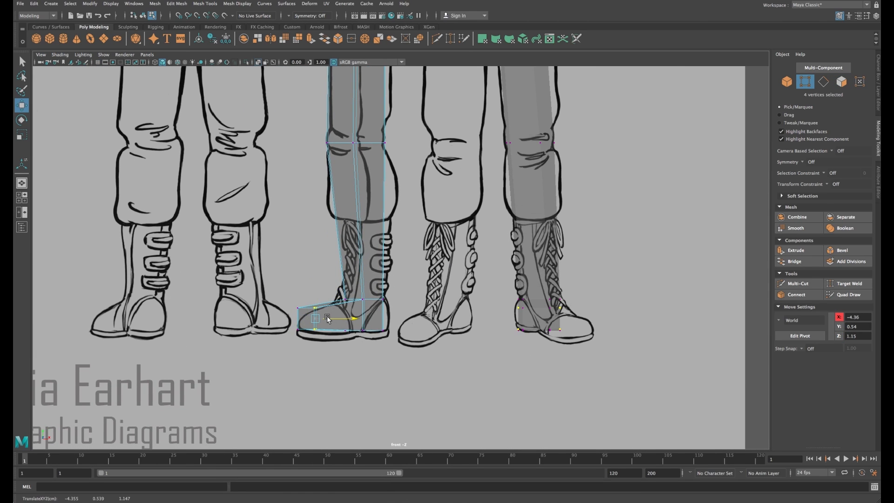
left_click_drag(352, 308, 344, 292)
left_click_drag(291, 300, 315, 313)
left_click_drag(305, 287, 341, 318)
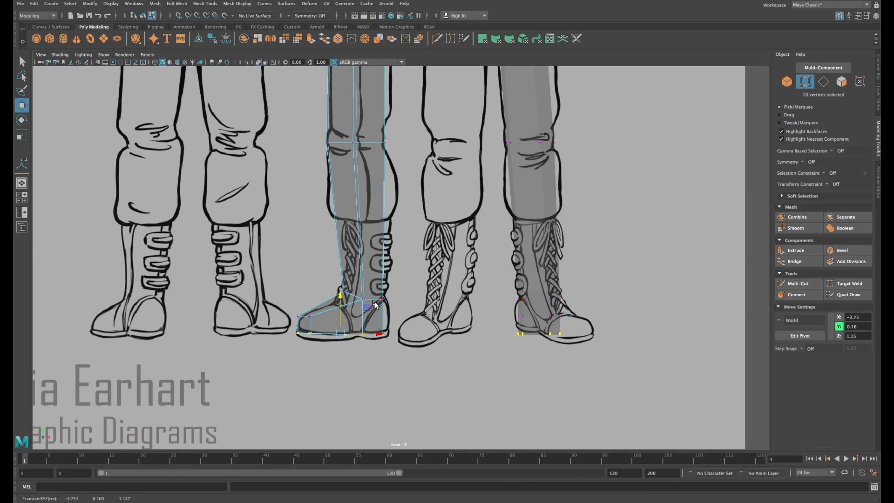
Step: Extrude the sleeve's end face, scale it inward to about 0.87, and move it slightly outward to about X 4.65
middle_click_drag(459, 234, 423, 368, "alt")
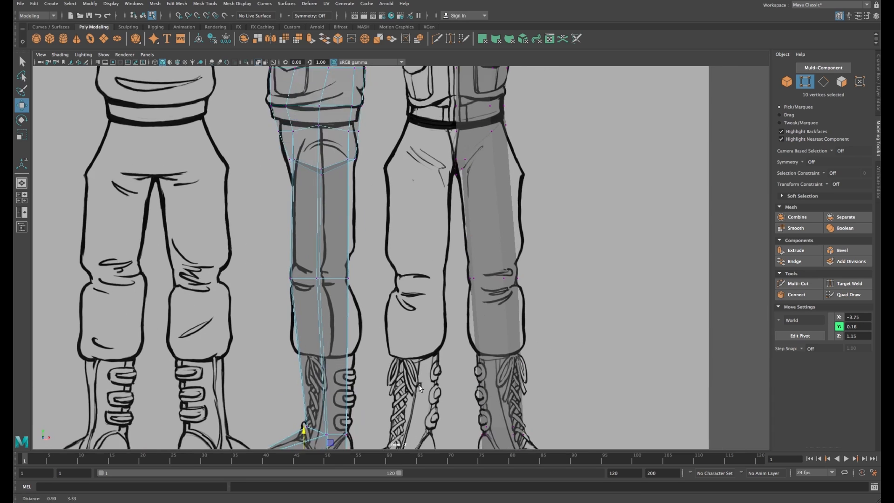
middle_click_drag(465, 210, 403, 383, "alt")
key("space")
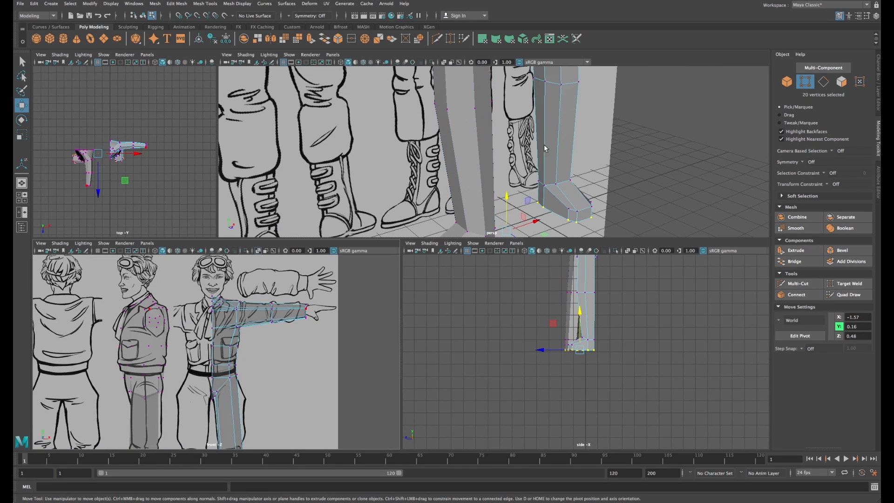
middle_click_drag(547, 146, 559, 149, "alt")
key("space")
left_click_drag(559, 150, 374, 172, "alt")
middle_click_drag(404, 110, 456, 229, "alt")
left_click_drag(455, 230, 423, 224, "alt")
right_click_drag(423, 223, 447, 224, "alt")
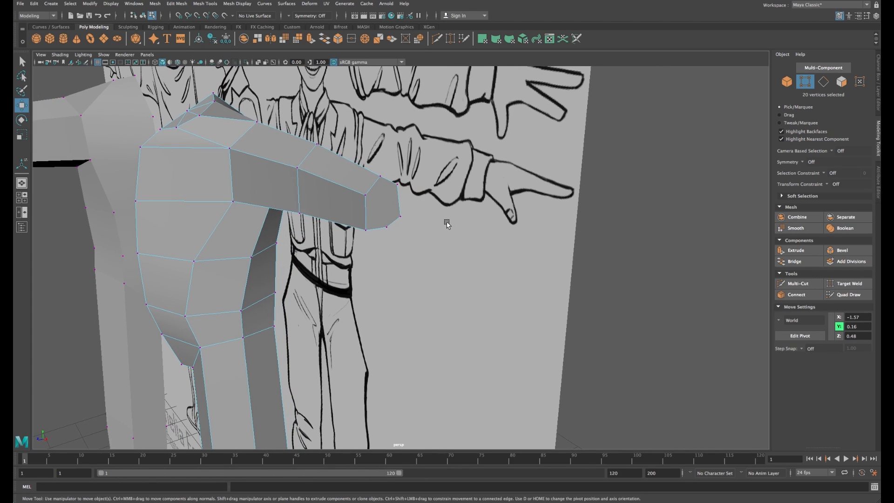
right_click(389, 190)
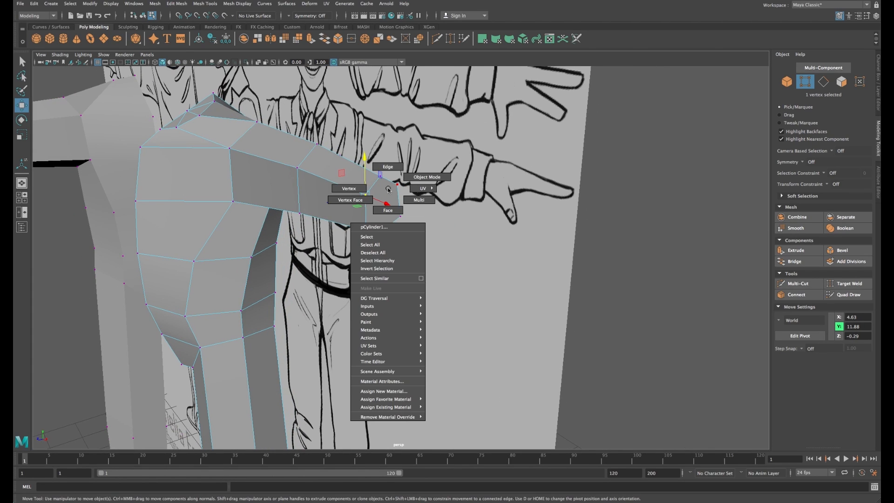
left_click(394, 211)
left_click(394, 214)
left_click_drag(393, 213, 397, 217, "alt")
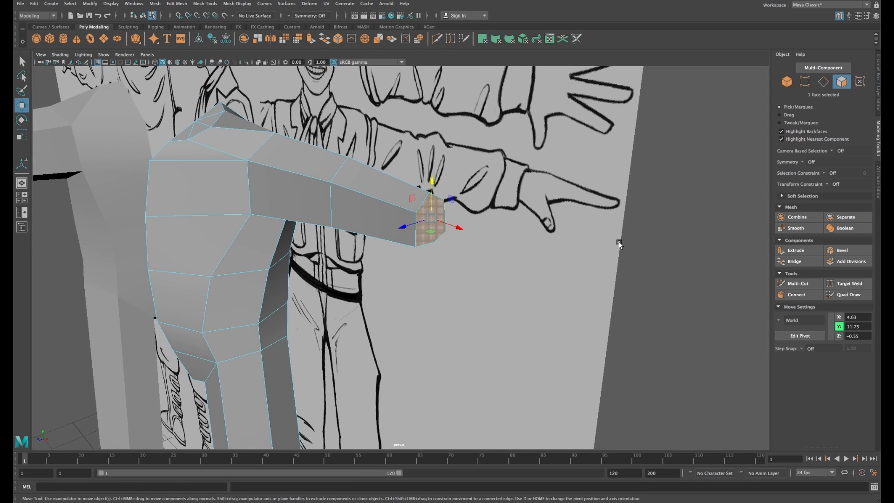
left_click(809, 254)
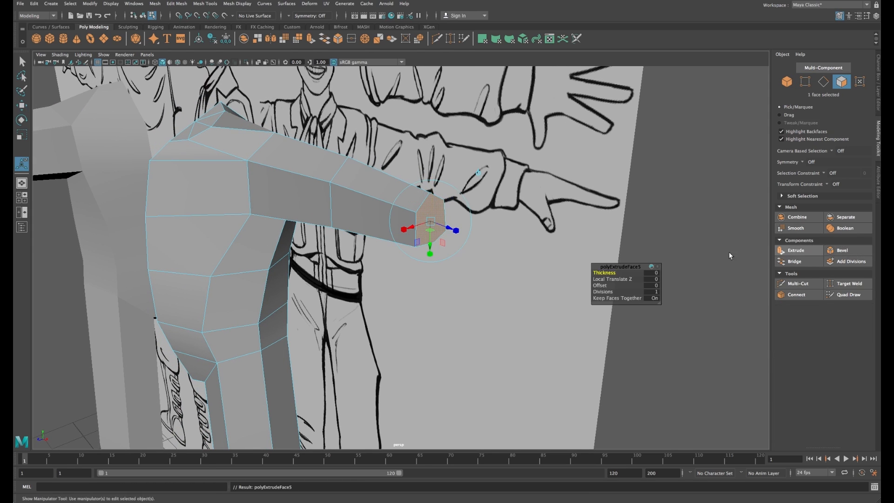
key("r")
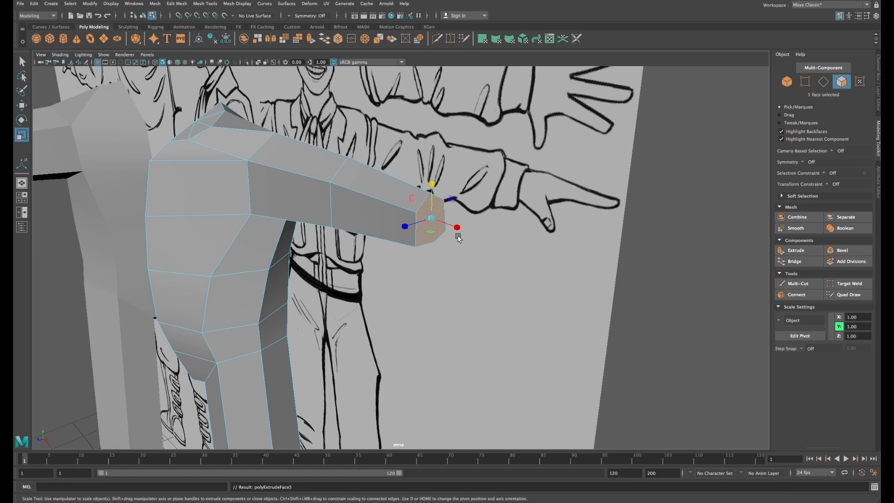
left_click_drag(432, 218, 431, 220)
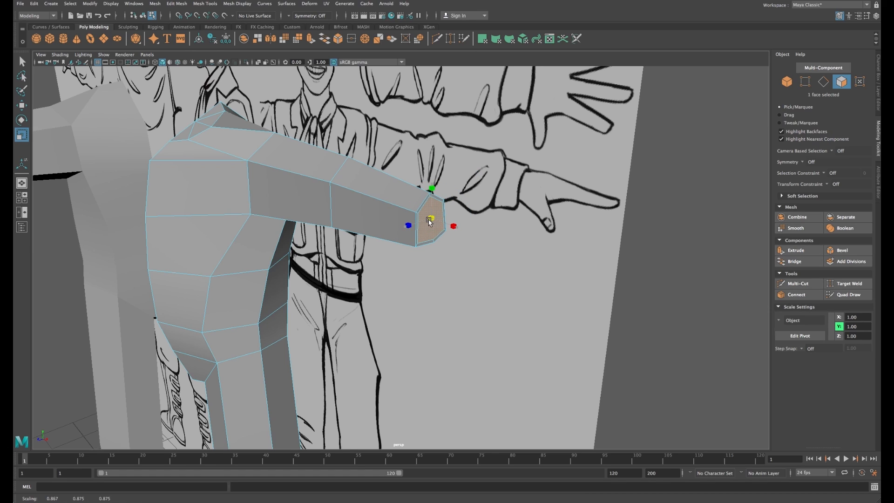
key("w")
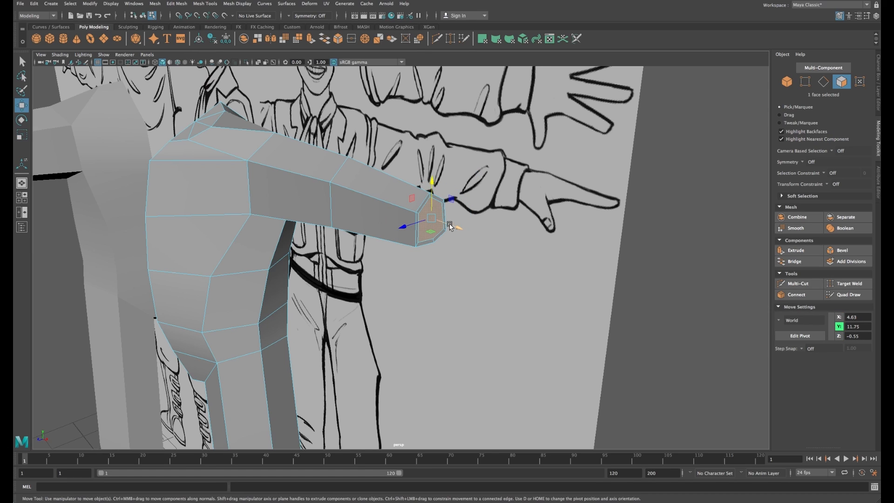
left_click_drag(452, 226, 452, 226)
Step: Scale the inset face at the sleeve's end down vertically to form the wrist opening
scroll(451, 227, "up", 3)
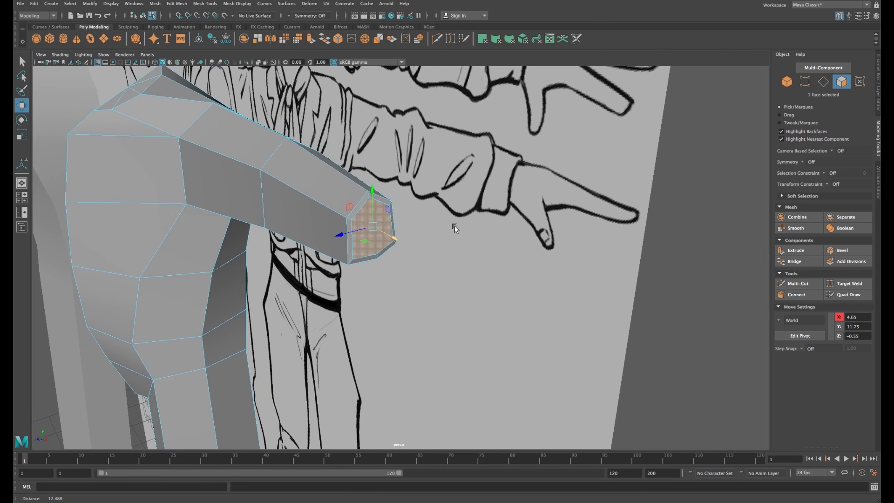
key("r")
left_click_drag(373, 195, 381, 212)
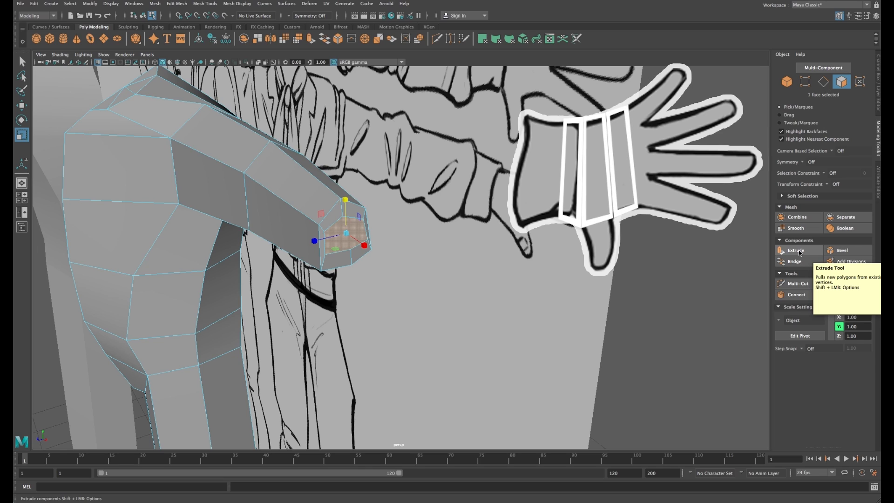
Step: Extrude the wrist face outward along X to about 4.85 as the start of the hand
left_click(797, 250)
left_click_drag(473, 265, 458, 217, "alt")
key("w")
key("r")
left_click_drag(470, 267, 455, 250, "alt")
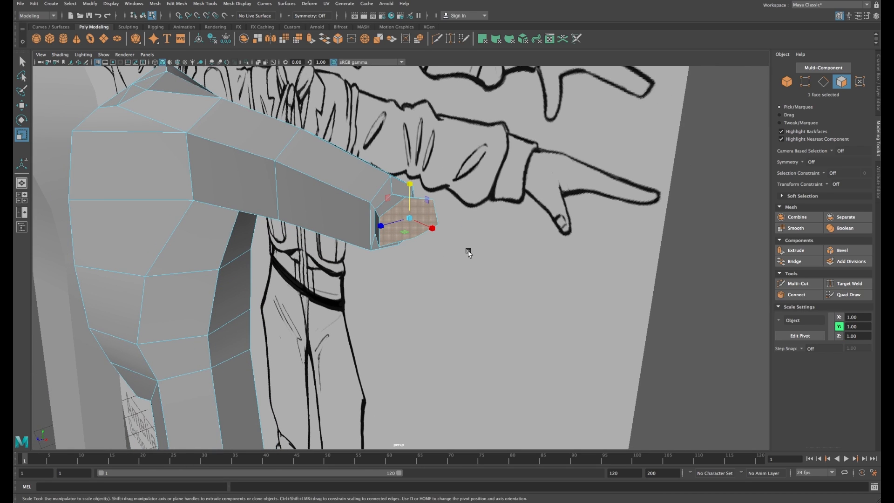
key("f")
scroll(496, 267, "down", 10)
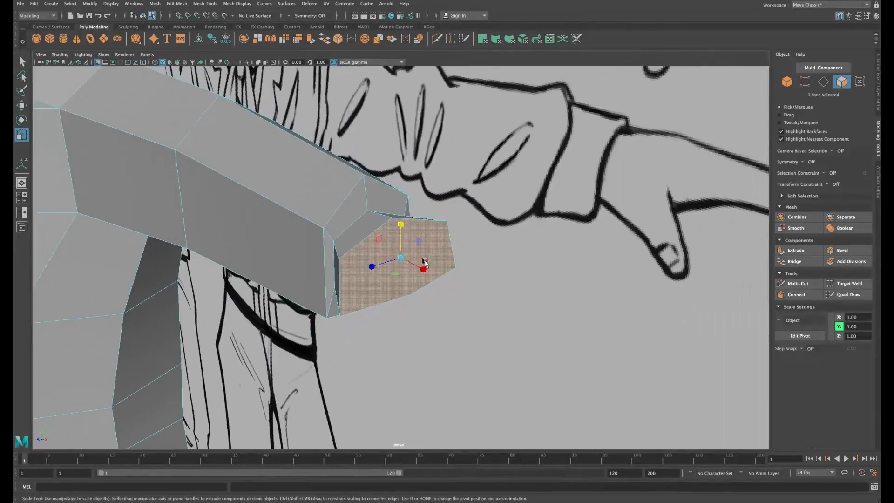
left_click_drag(425, 263, 462, 267, "alt")
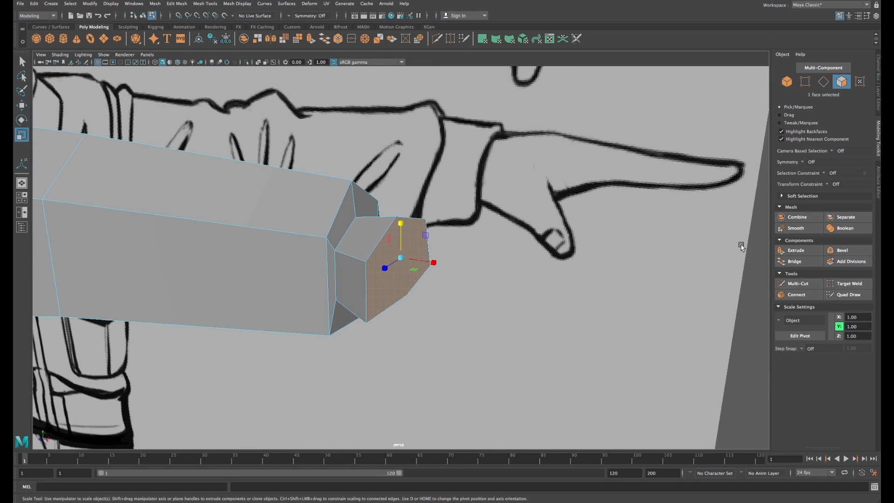
Step: Extrude the hand's end face along X to about 5.20 as the palm, and scale the new face flatter and wider
left_click(788, 253)
key("w")
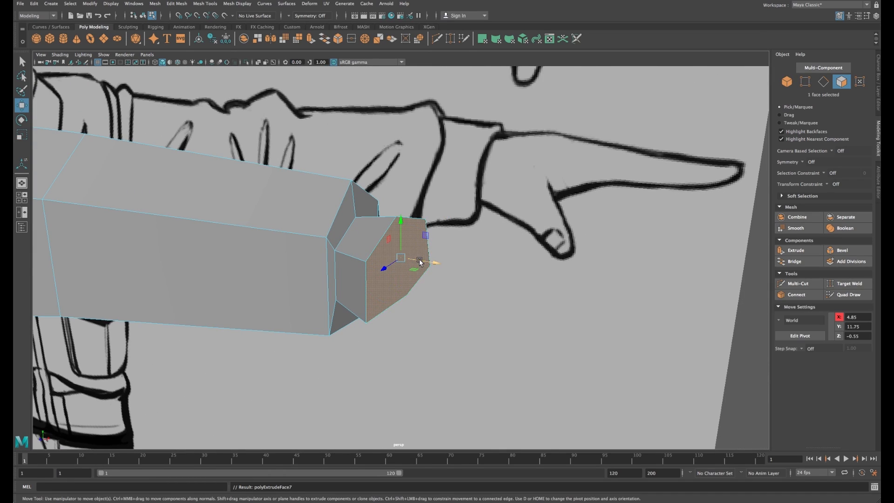
left_click_drag(420, 261, 498, 278)
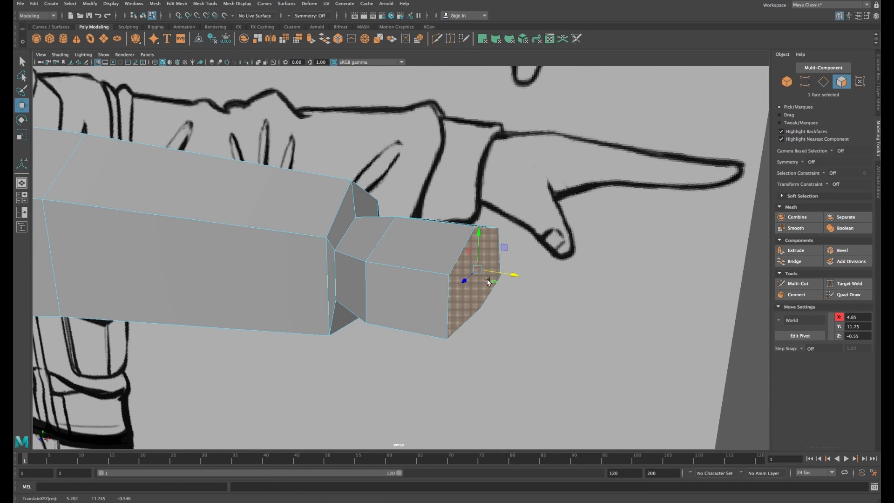
left_click_drag(411, 303, 416, 299, "alt")
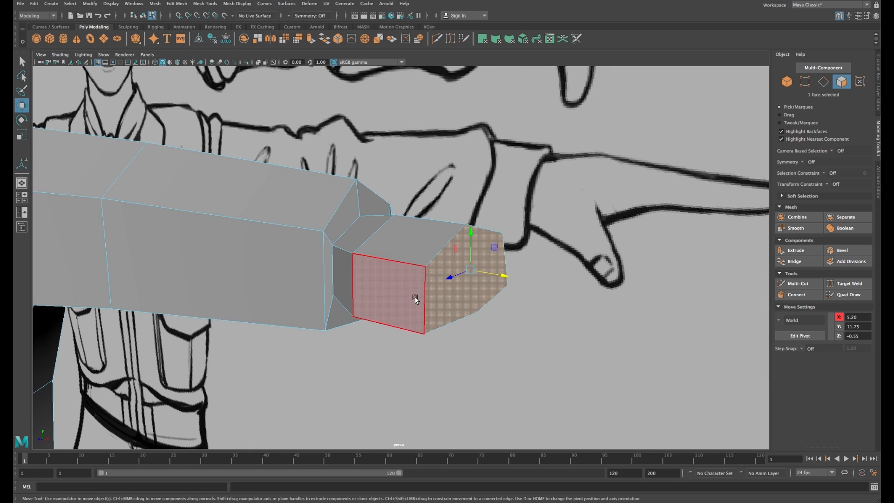
key("r")
left_click_drag(472, 236, 582, 261)
key("w")
Step: Extrude the palm's end face once more to about X 5.30, scale it down, and raise it to about Y 11.81
left_click(797, 251)
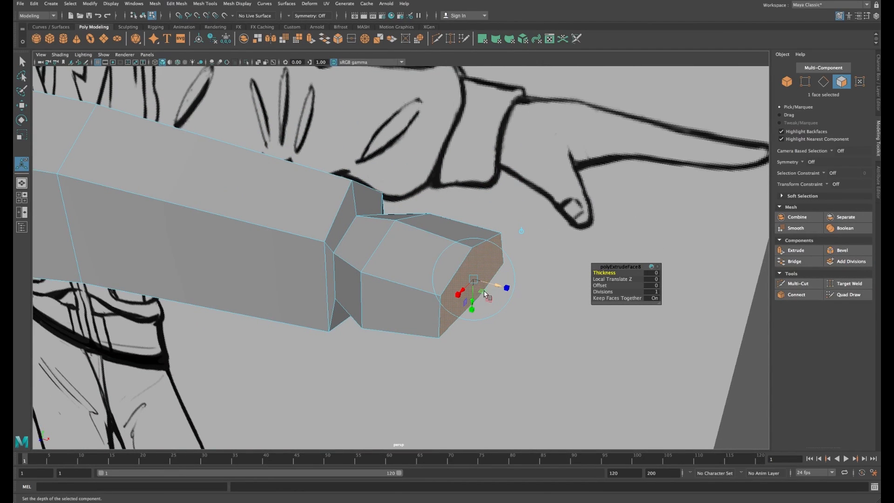
key("w")
mouse_move(494, 285)
left_mouse_down()
mouse_move(517, 285)
mouse_move(486, 283)
left_mouse_up()
key("r")
left_click_drag(497, 253, 317, 279)
key("w")
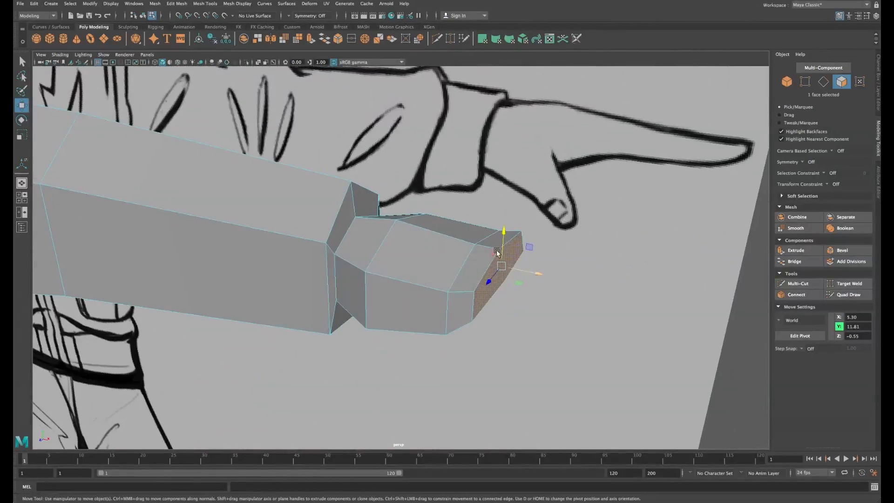
Step: In the front view, reposition the palm's vertices vertically so its upper and lower edges follow the drawn hand's outline
key("space")
key("space")
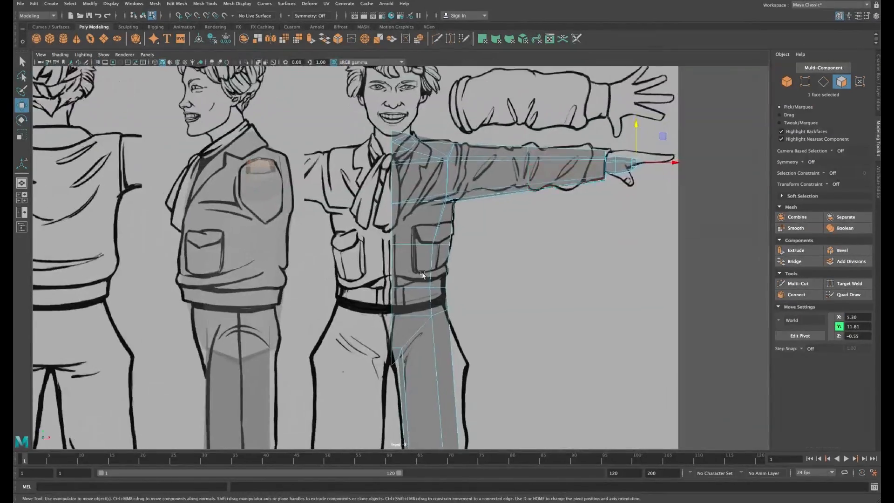
scroll(419, 298, "up", 10)
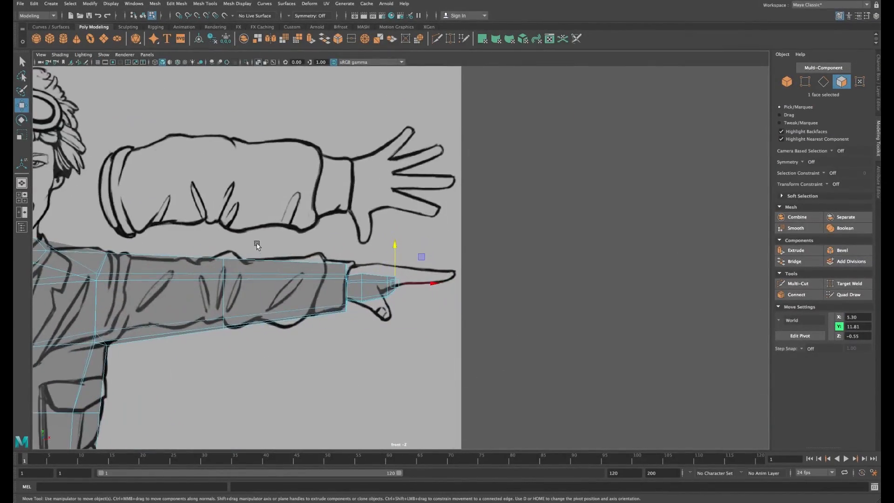
middle_click_drag(245, 270, 266, 244, "alt")
scroll(361, 278, "up", 2)
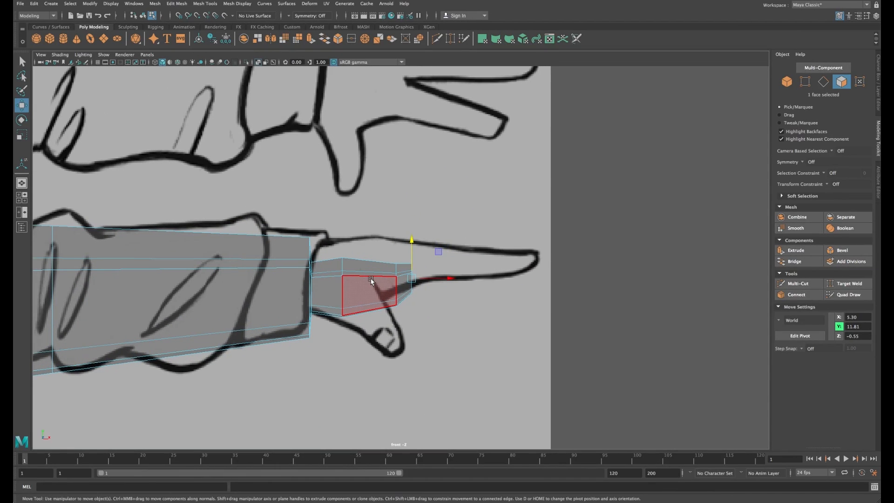
right_click(371, 279)
left_click(332, 279)
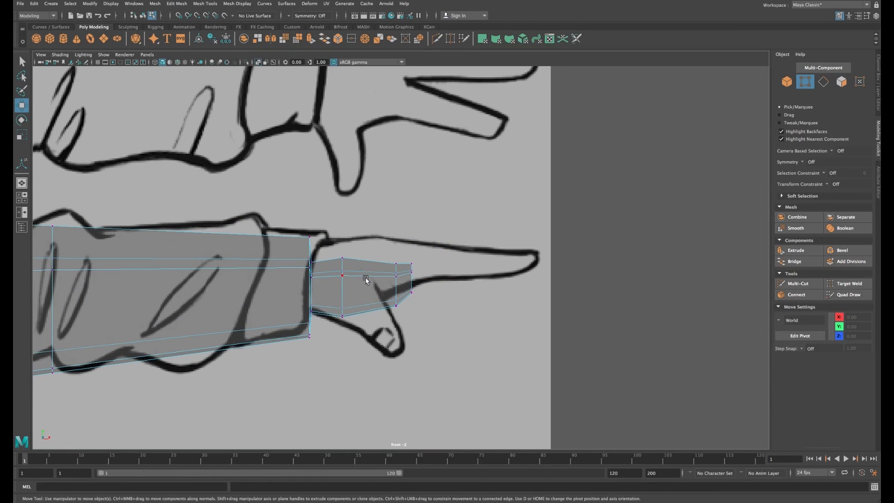
mouse_move(325, 255)
left_mouse_down()
mouse_move(352, 332)
mouse_move(344, 237)
mouse_move(311, 245)
left_mouse_up()
key("r")
left_click_drag(384, 257, 424, 235)
key("w")
key("r")
key("w")
left_click_drag(406, 285, 385, 311)
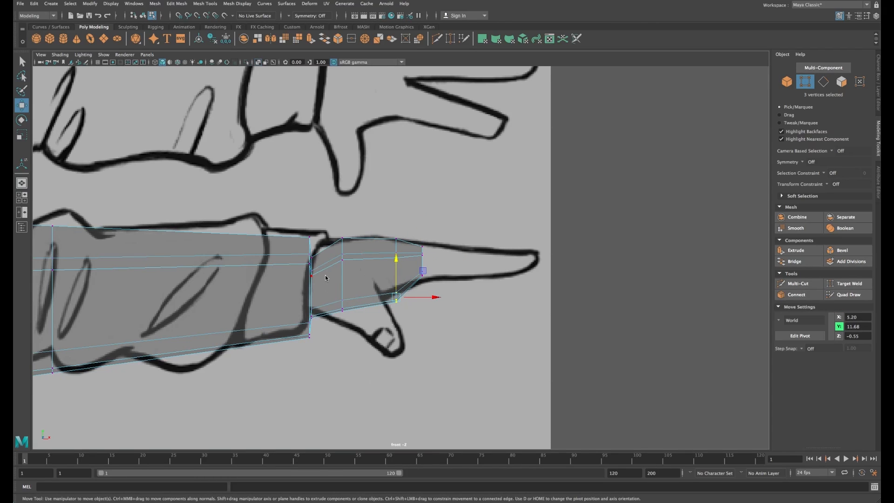
Step: Adjust the vertices at the wrist and hand base to fit the drawing, and move the hand's end vertices to about X 5.32
right_click_drag(326, 277, 327, 284)
mouse_move(329, 230)
left_mouse_down()
mouse_move(324, 325)
mouse_move(326, 235)
left_mouse_up()
right_click_drag(356, 265, 333, 265)
left_click_drag(332, 226, 352, 320)
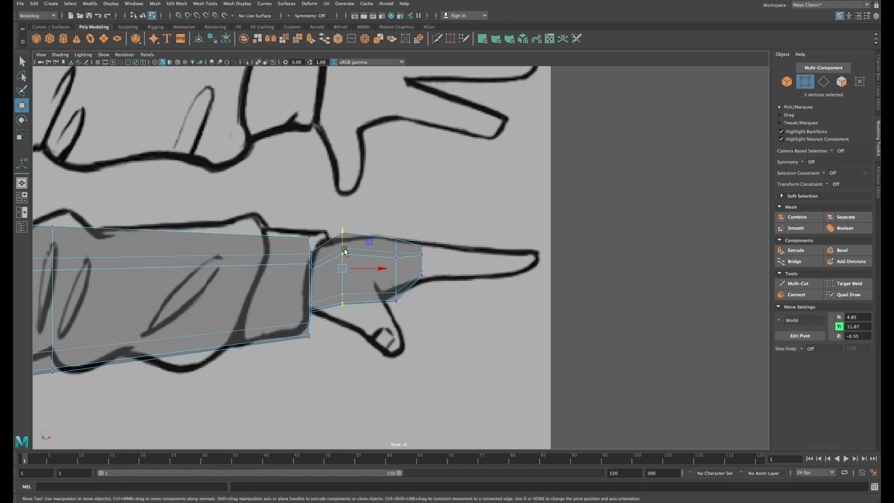
left_click_drag(343, 252, 303, 343)
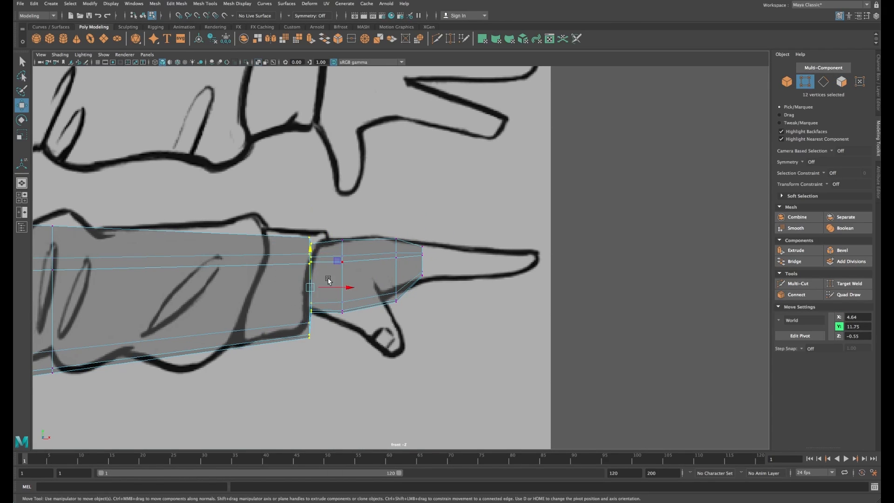
left_click_drag(324, 287, 326, 290)
left_click_drag(375, 322, 429, 255)
Step: In the perspective view, extrude the palm's thumb-side face in place and scale it down to form an inset thumb base
key("space")
key("space")
left_click_drag(531, 164, 393, 289, "alt")
right_click(394, 290)
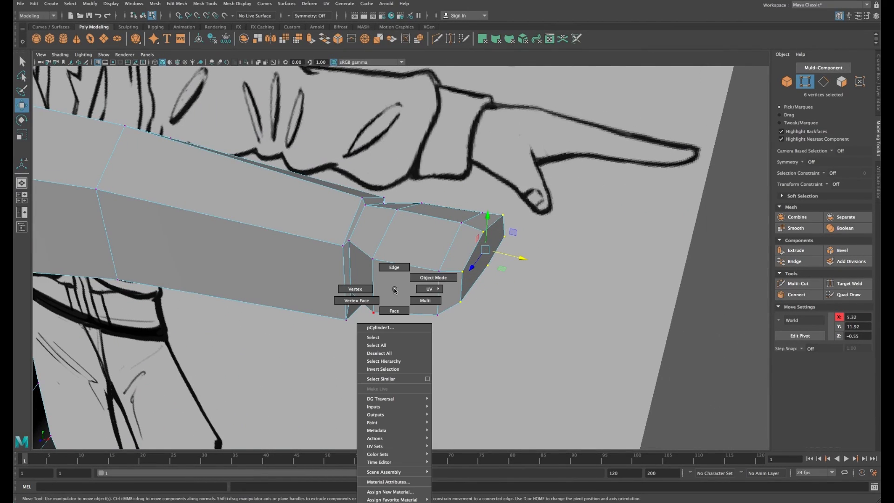
right_click_drag(396, 314, 395, 314)
left_click(406, 286)
left_click_drag(406, 285, 402, 275, "alt")
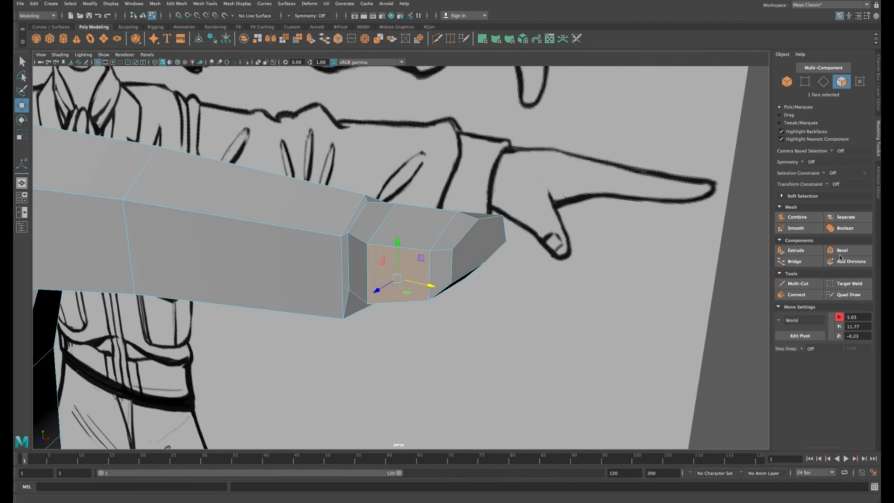
left_click(797, 251)
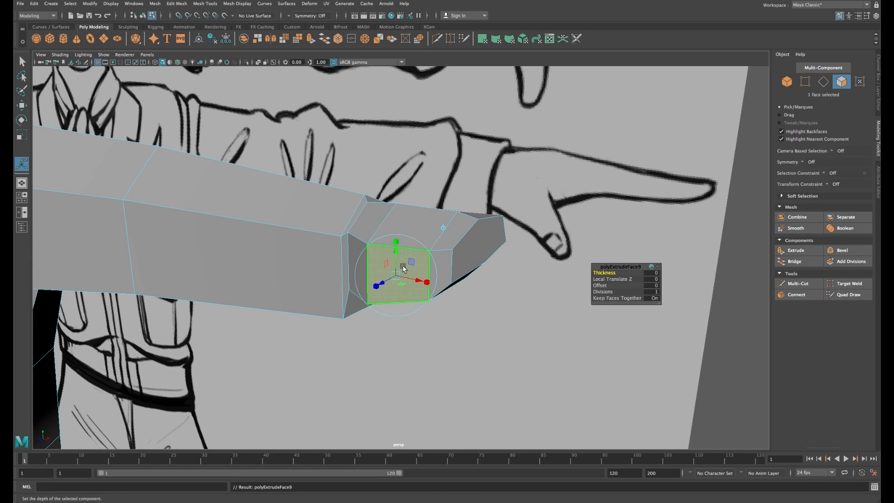
key("r")
left_click_drag(397, 280, 493, 266)
key("w")
Step: Extrude the inset face outward as the thumb to about Z 0.19, tapering its end and positioning it at about Y 11.68
key("ctrl+e")
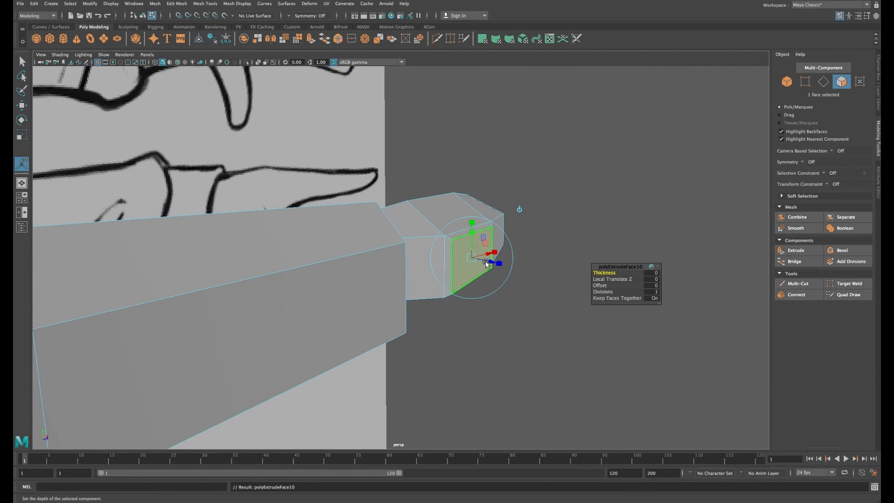
left_click_drag(498, 263, 262, 270)
key("w")
key("r")
key("w")
left_click_drag(363, 286, 439, 326, "alt")
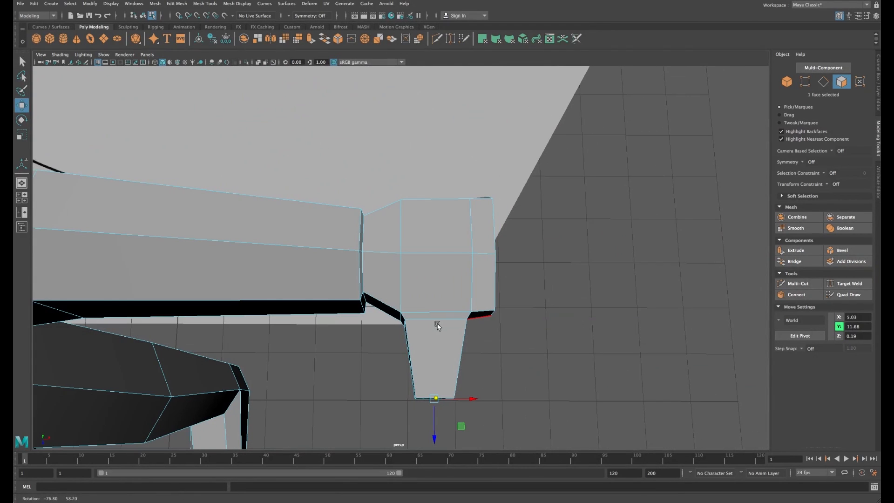
Step: Connect the thumb's four lengthwise edges with one segment to add an edge loop halfway along it
right_click_drag(442, 353, 441, 289)
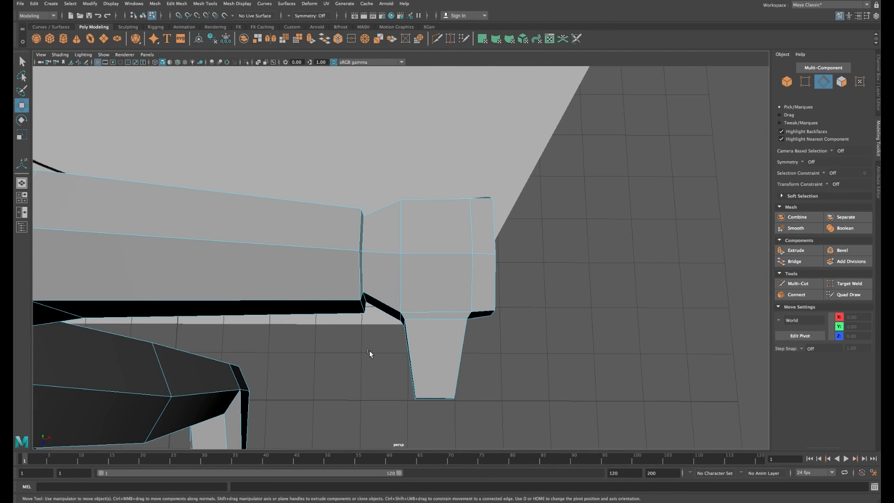
left_click_drag(406, 353, 512, 364)
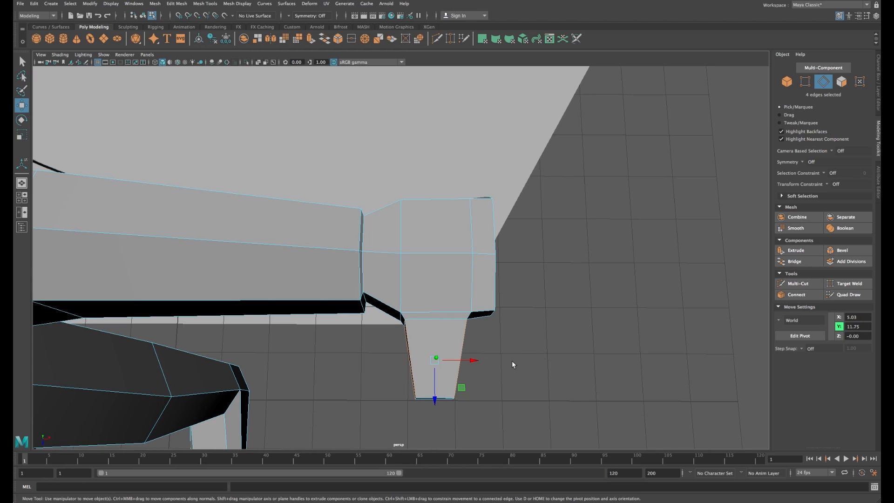
left_click(793, 295)
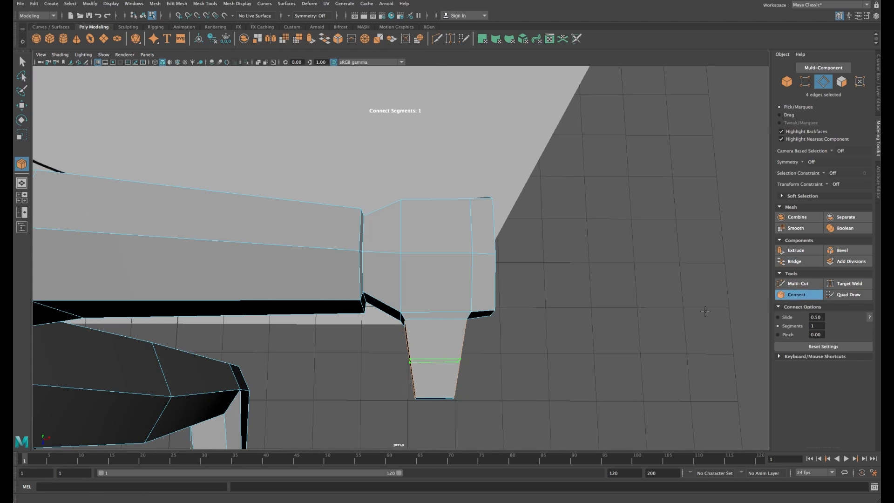
left_click_drag(465, 298, 366, 311, "alt")
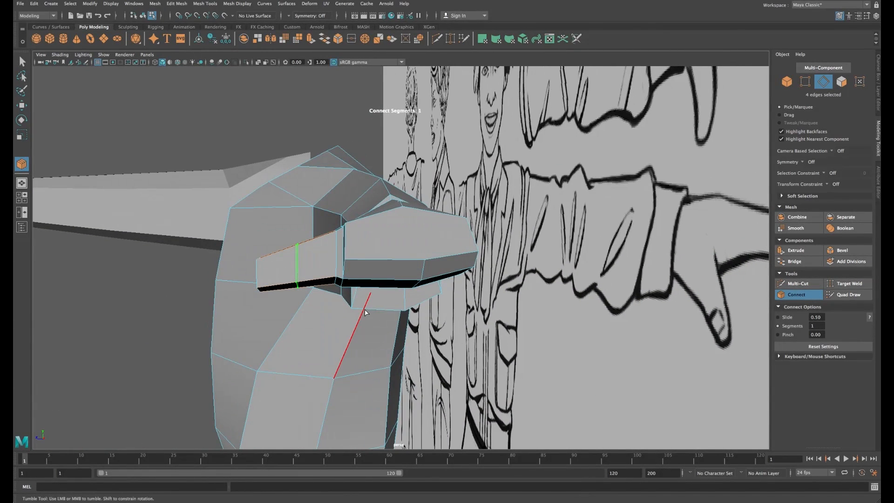
key("w")
Step: Shift the thumb's middle edge loop to bend the thumb, and move its lower wrist-side edge to about X 4.92, Y 11.61, Z 0.10
left_click_drag(297, 237, 414, 261)
left_click(411, 292)
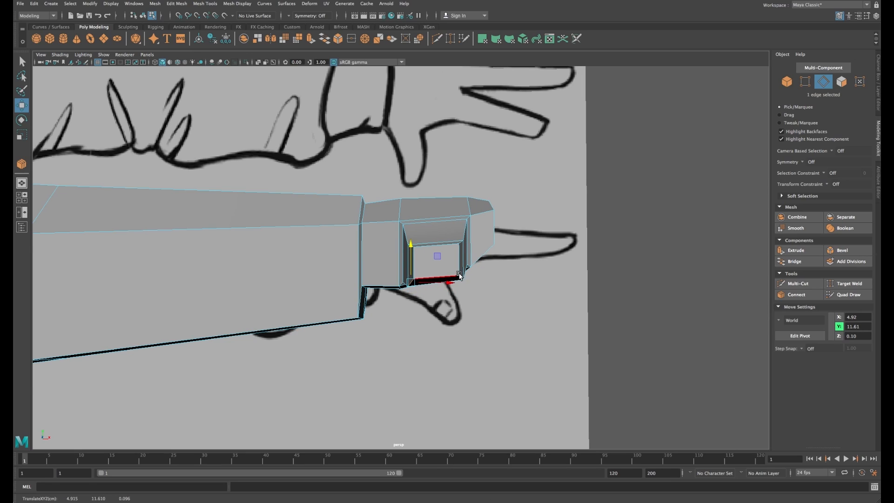
left_click_drag(465, 275, 345, 243, "alt")
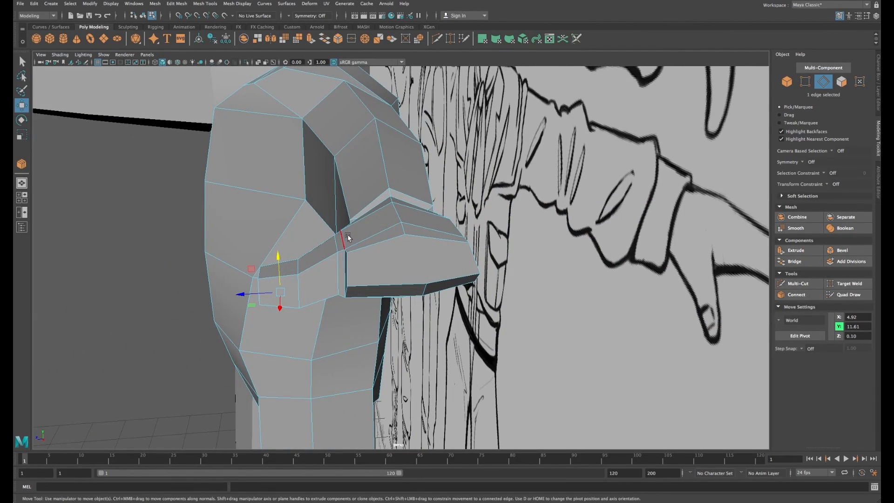
Step: Round the back of the hand by raising its thumb-side edge, the outer edge to about Y 12.01, and the middle edge to about Y 12.06, Z -0.53
left_click(347, 237)
left_click_drag(343, 208, 343, 199)
left_click(458, 227)
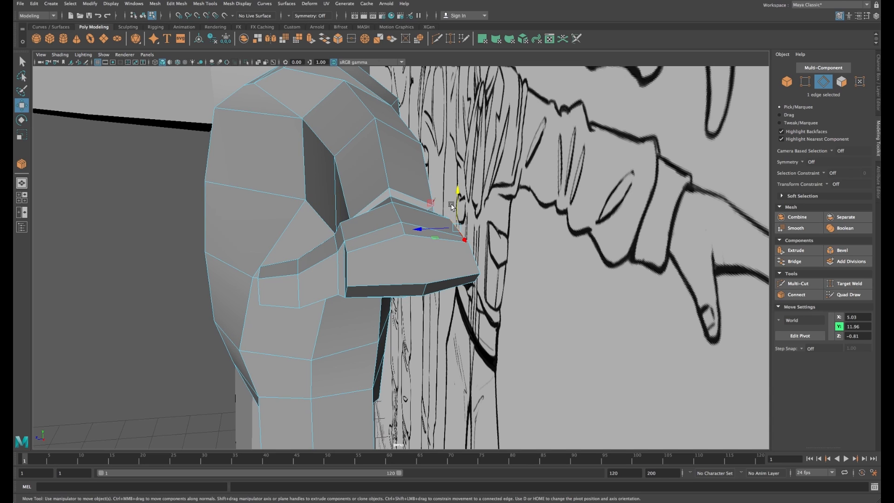
left_click_drag(458, 204, 457, 195)
left_click_drag(428, 235, 425, 235, "alt")
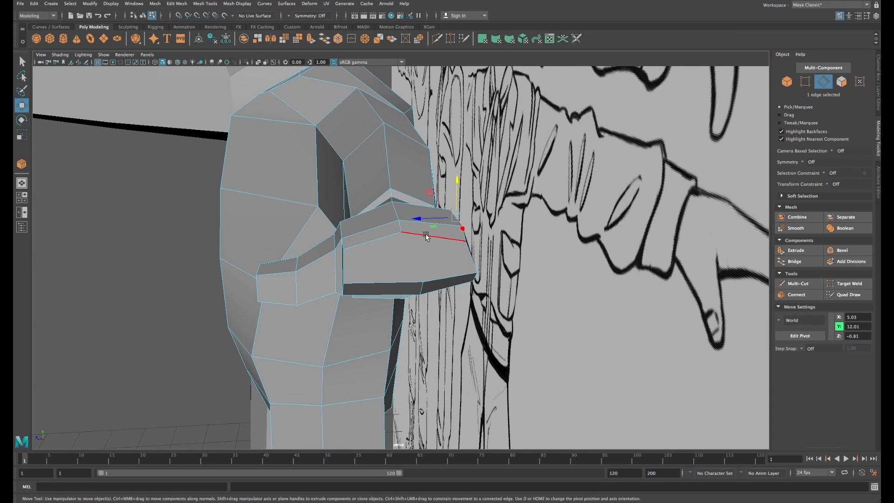
left_click(403, 226)
left_click_drag(379, 227, 389, 227)
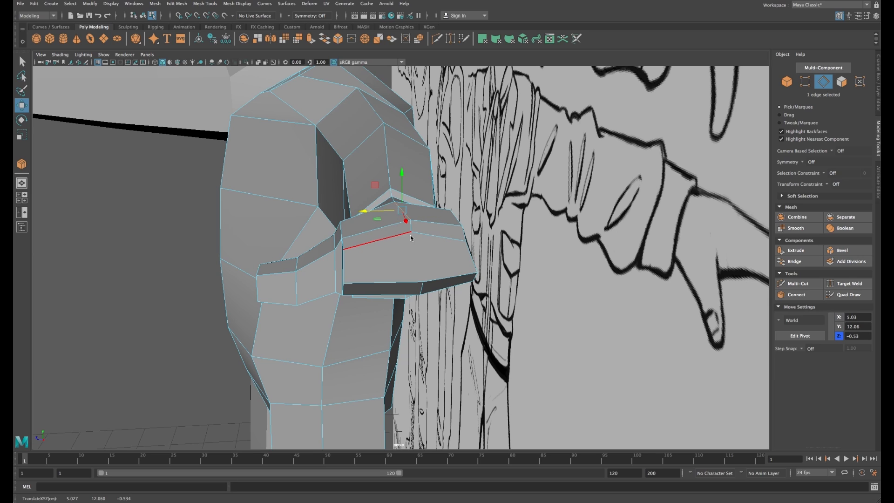
Step: Connect the upper and lower middle vertices of the hand's end face with a new edge
right_click_drag(411, 236, 383, 236)
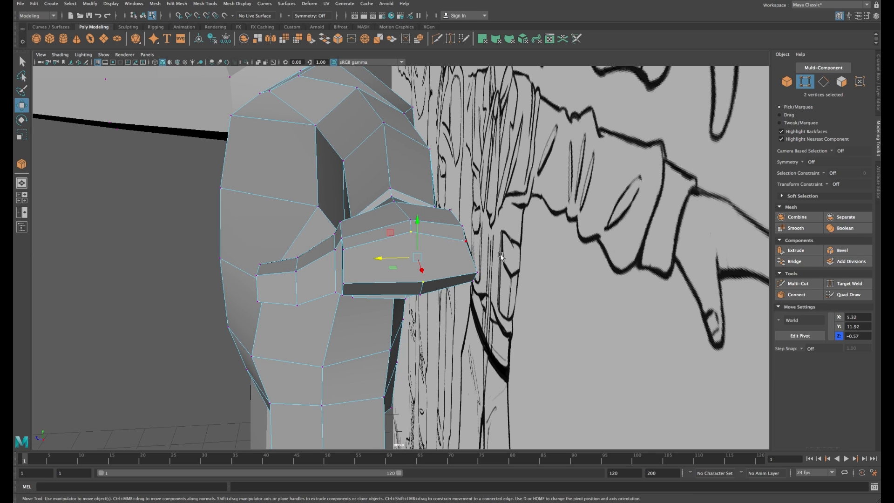
left_click(797, 294)
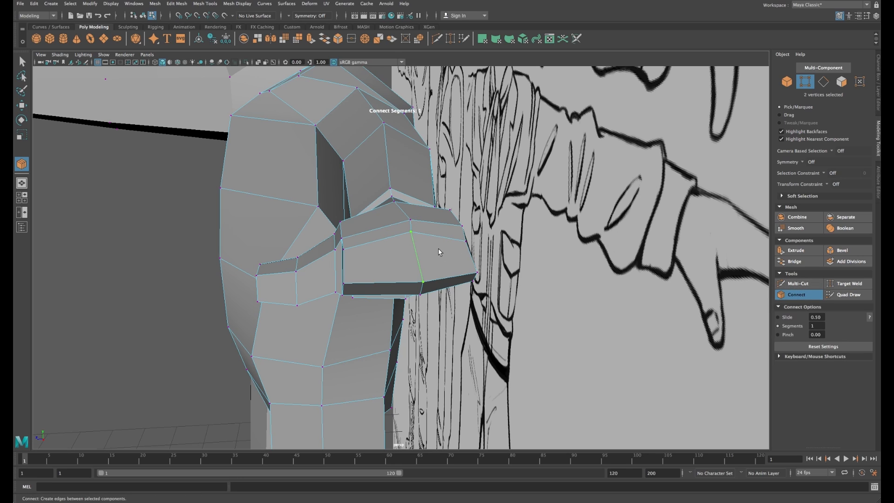
key("r")
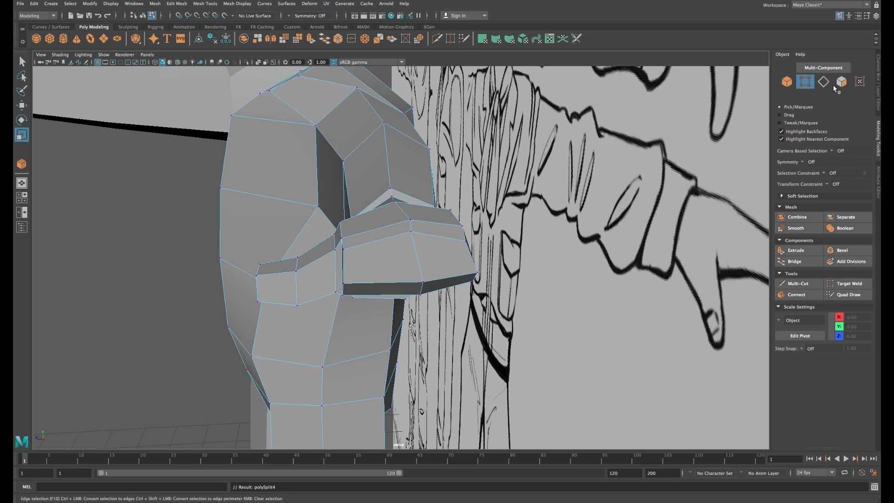
Step: Straighten the upright edges of the hand's end face by scaling them flat along Z
left_click(828, 84)
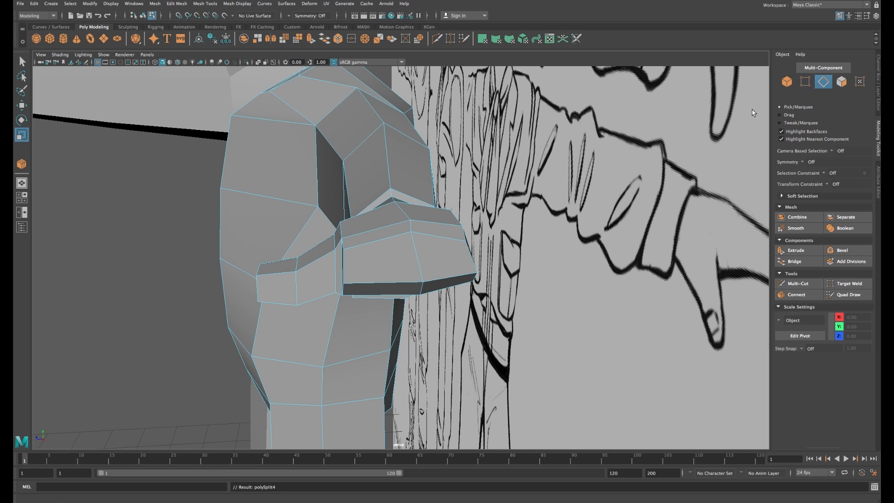
left_click(425, 260)
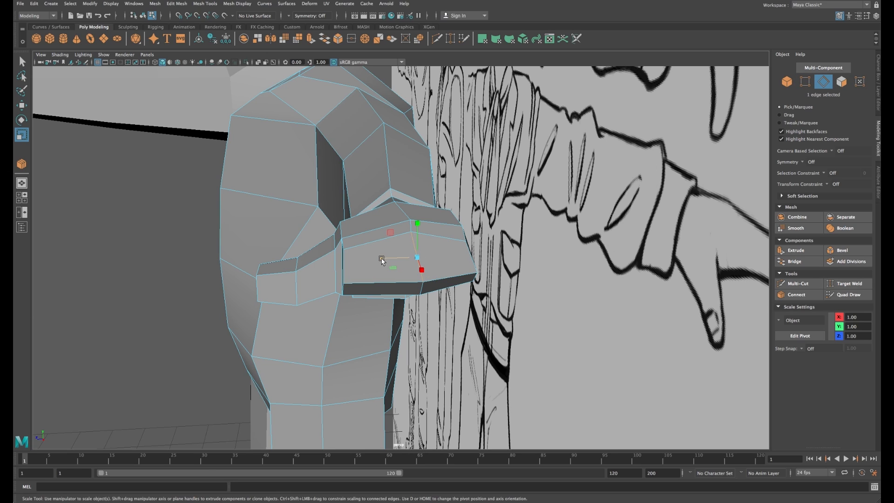
left_click_drag(382, 259, 433, 260)
left_click(465, 251)
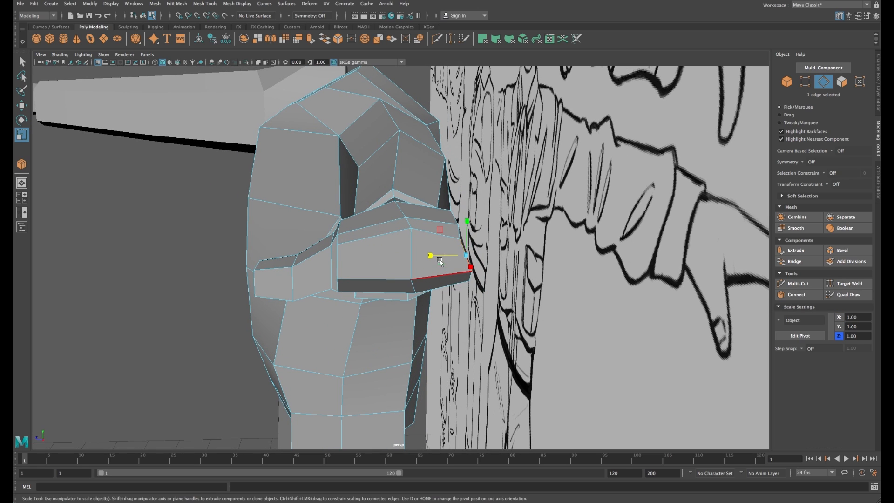
left_click(430, 255)
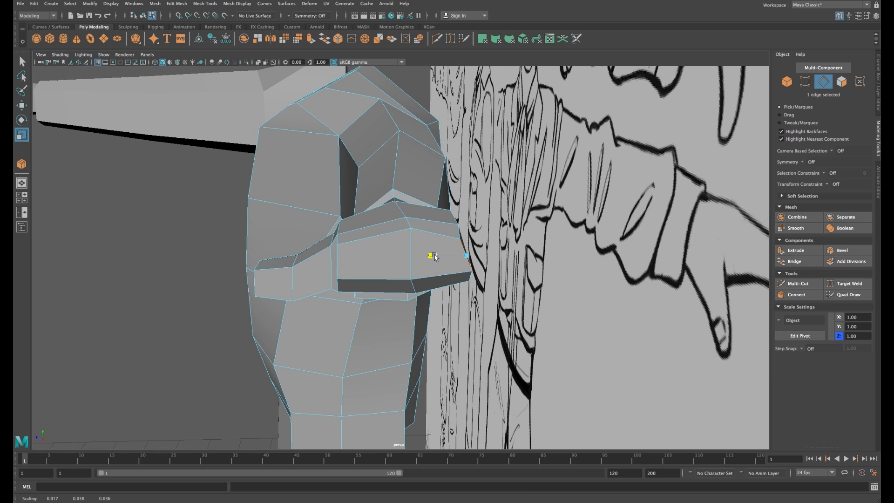
left_click(338, 259)
Step: Connect the upper and lower edges of each half of the hand's end face, dividing it into four finger sections
left_click_drag(363, 261, 433, 289, "alt")
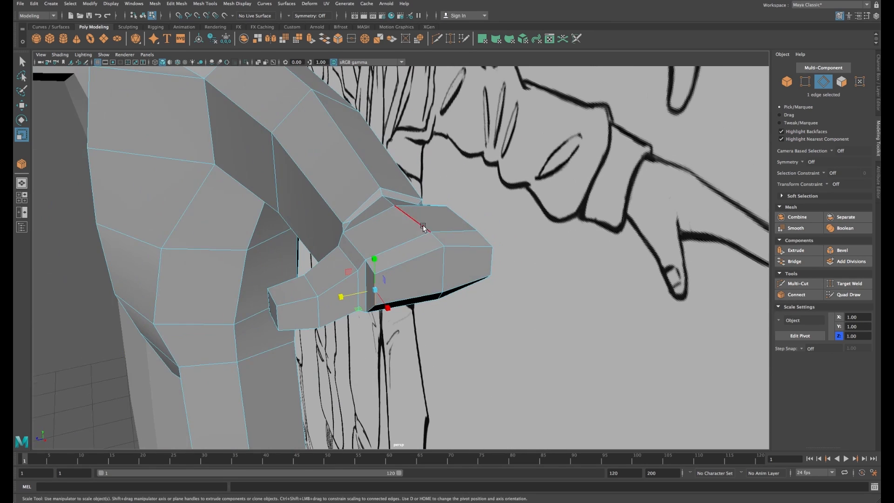
left_click(435, 297, "shift")
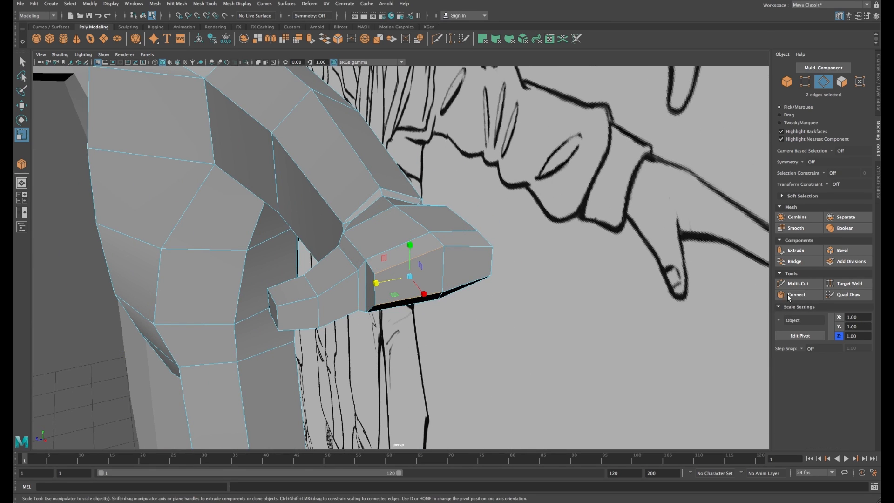
left_click(533, 289)
key("w")
left_click(479, 252)
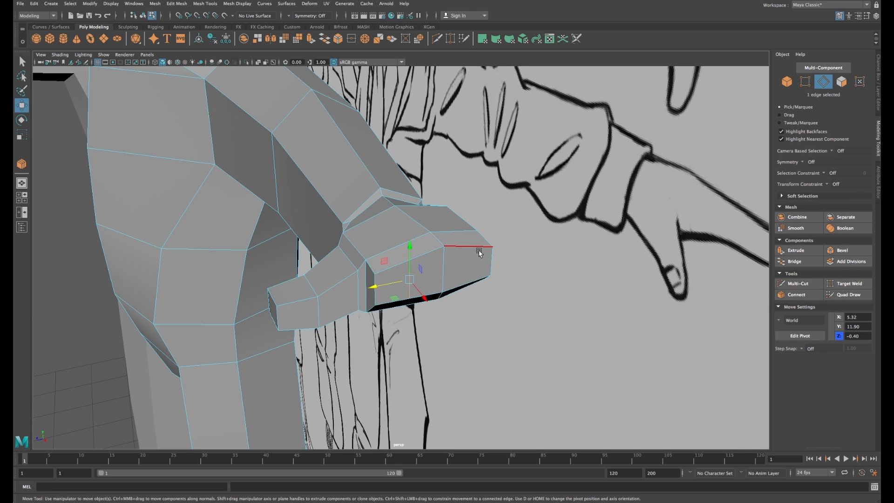
left_click(469, 284)
left_click(469, 282, "shift")
left_click(795, 294)
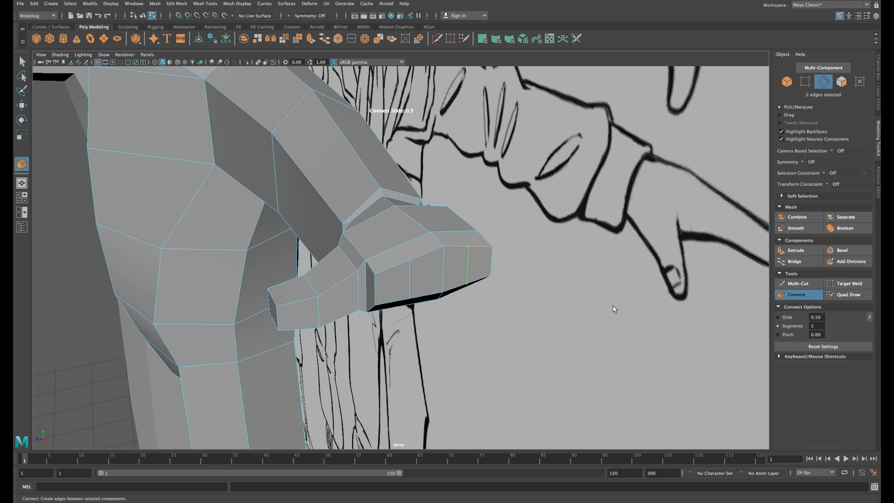
key("w")
Step: Widen the hand's end by moving its outer upright edge away from the thumb, and shift the adjacent dividing edge to about Z -0.72
left_click_drag(610, 309, 554, 304, "alt")
right_click_drag(554, 305, 587, 307, "alt")
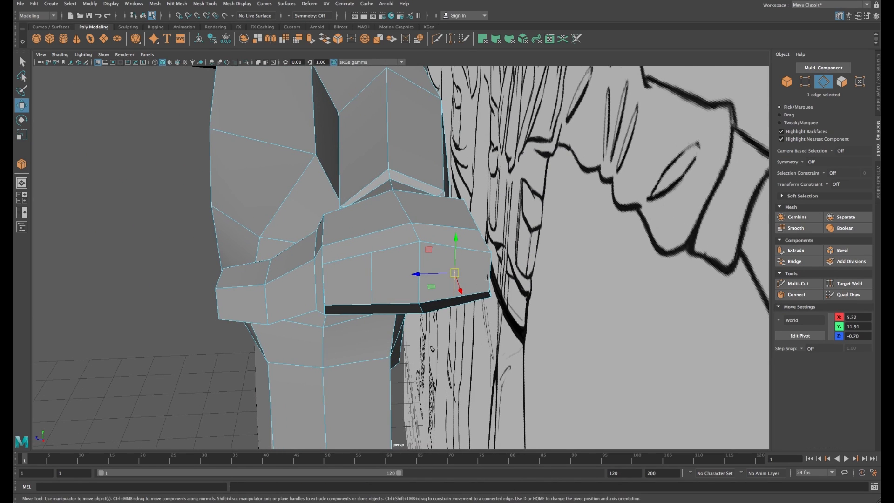
mouse_move(436, 274)
left_mouse_down()
mouse_move(485, 276)
mouse_move(440, 276)
left_mouse_up()
key("ctrl+z")
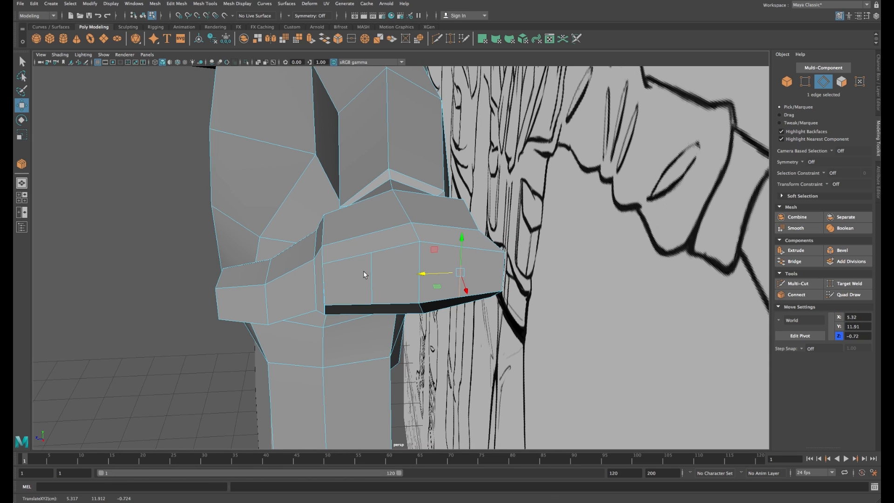
Step: Cut new edges with Multi-Cut from the wrist across the back of the hand to the finger divisions on its end face
left_click_drag(363, 271, 396, 315, "alt")
left_click(798, 284)
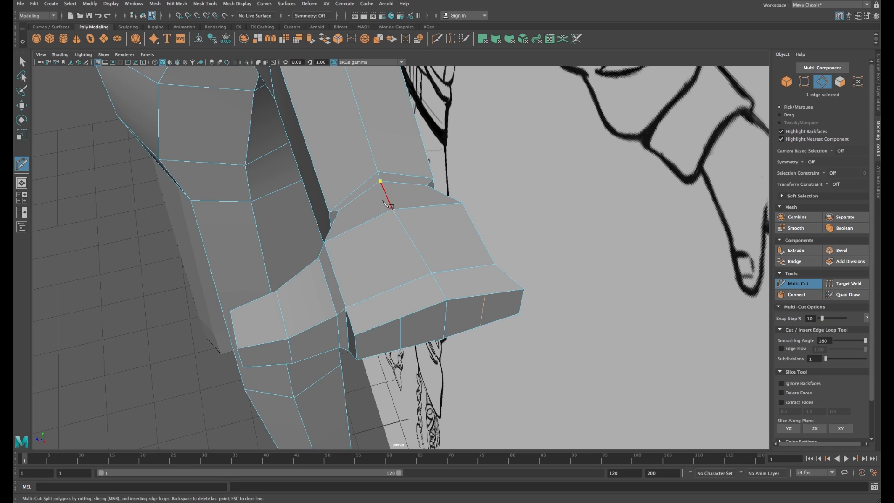
left_click(380, 216)
left_click(400, 318)
Step: Cut matching edges across the underside of the hand, joining the lower ends of the finger divisions to the wrist
left_click_drag(464, 305, 469, 239, "alt")
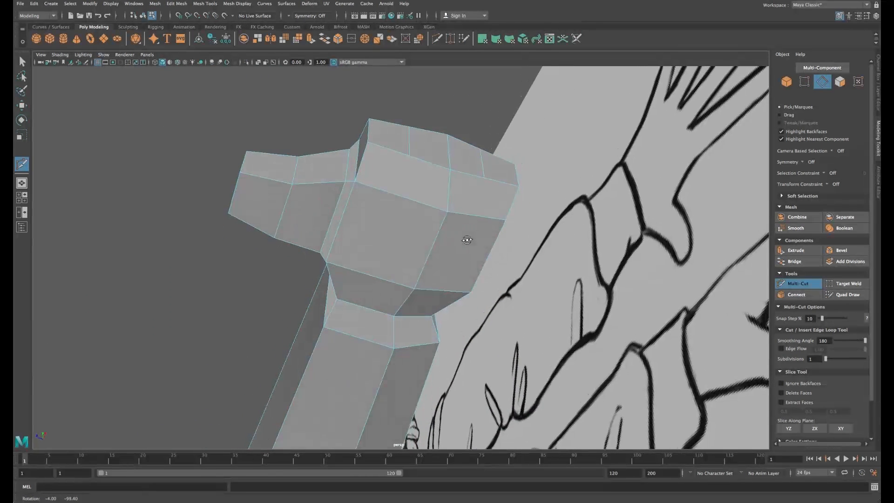
left_click(393, 316)
left_click_drag(509, 196, 456, 251, "alt")
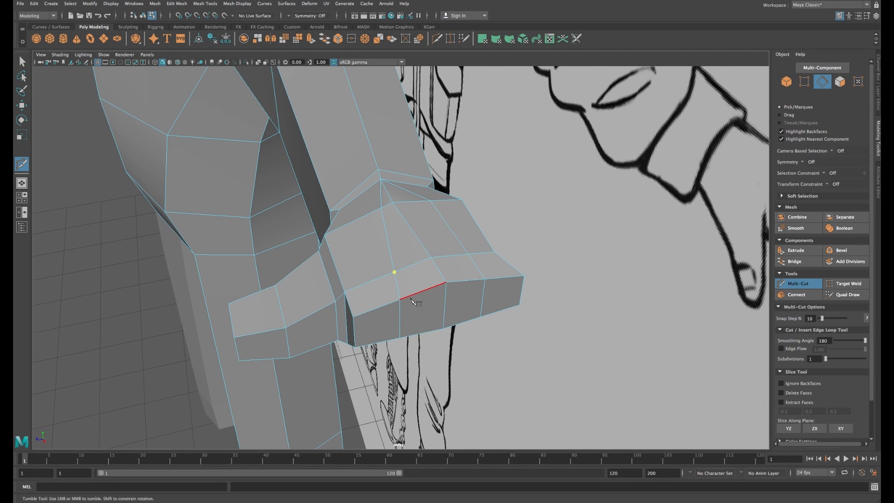
left_click_drag(420, 286, 395, 270, "alt")
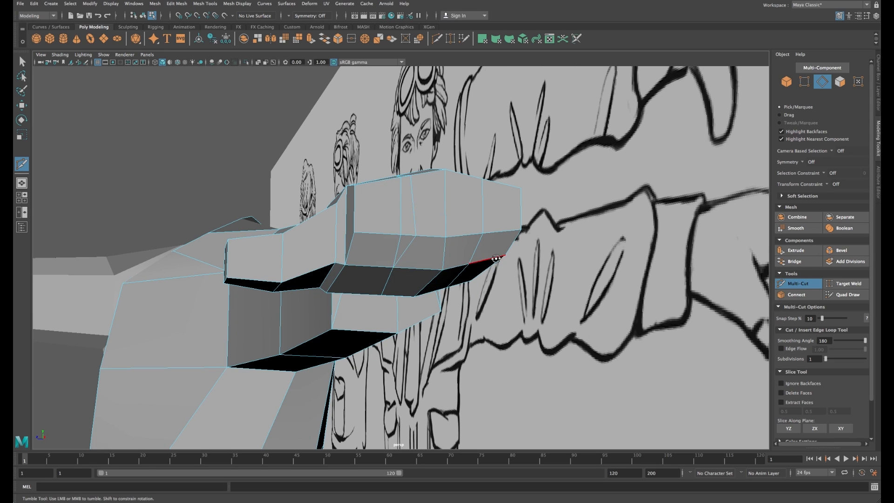
left_click_drag(495, 258, 426, 229, "alt")
left_click_drag(440, 303, 450, 221, "alt")
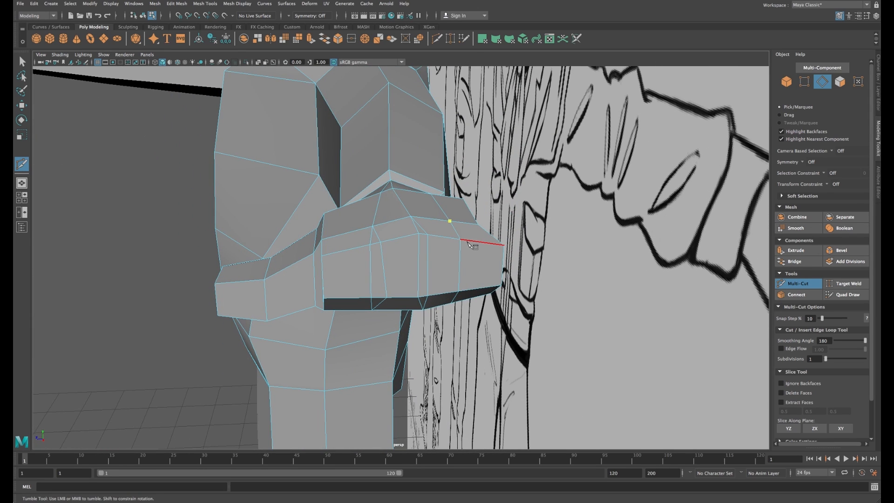
Step: Reposition the hand's end edges to refine the finger sections, placing the outer upright edge at about Z -0.90
left_click_drag(472, 291, 394, 269, "alt")
key("w")
left_click(424, 270)
left_click(330, 282)
left_click_drag(318, 288, 444, 254)
left_click(424, 255)
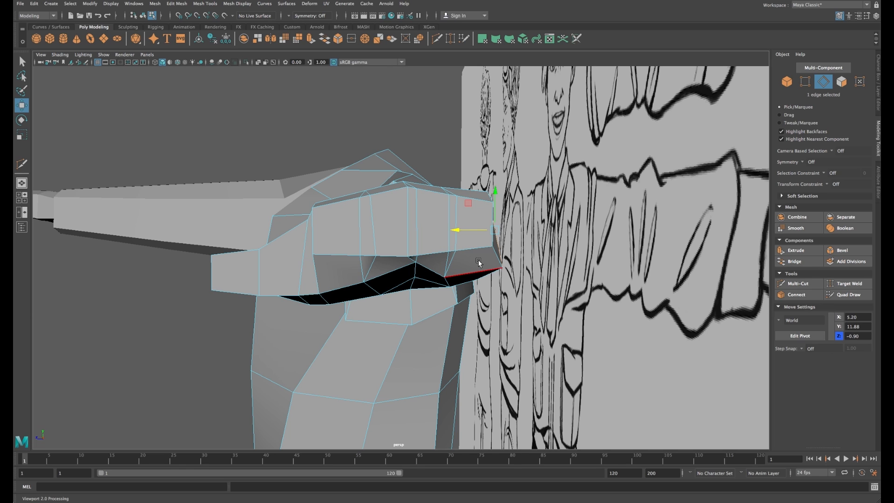
left_click_drag(470, 250, 557, 303, "alt")
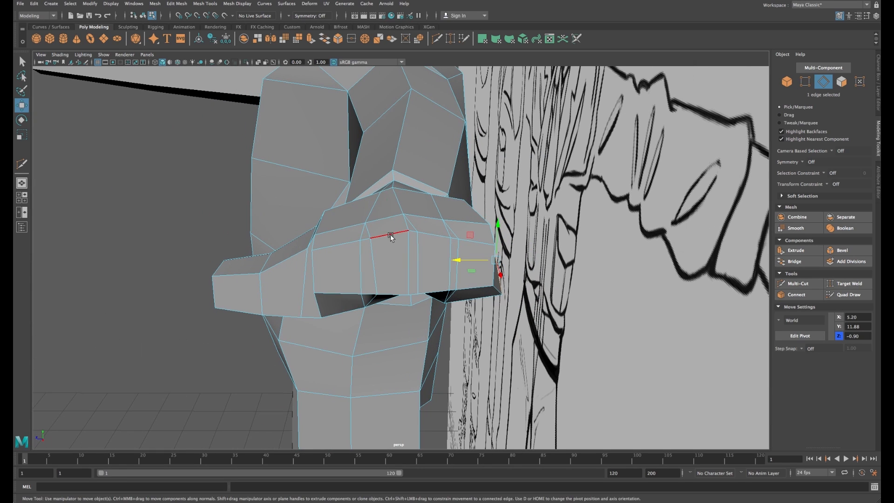
Step: Level the upper edges of the middle and outer finger sections on the hand's end face by scaling them flat along Y
key("r")
left_click_drag(389, 202, 390, 236)
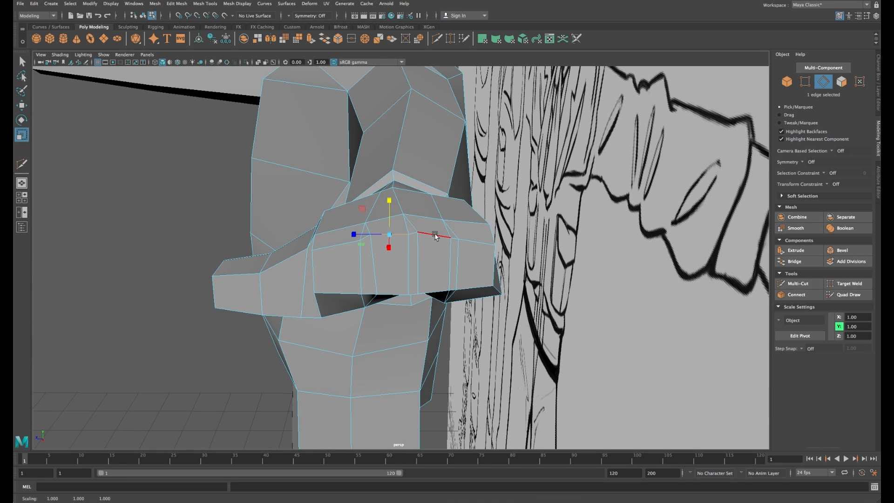
left_click(436, 236)
left_click_drag(435, 202, 476, 287)
left_click(478, 241)
Step: Level the lower edges of the finger sections and the upper edge of the thumb-side section by scaling them flat along Y
left_click(475, 291)
left_click(434, 293)
left_click_drag(433, 260, 434, 292)
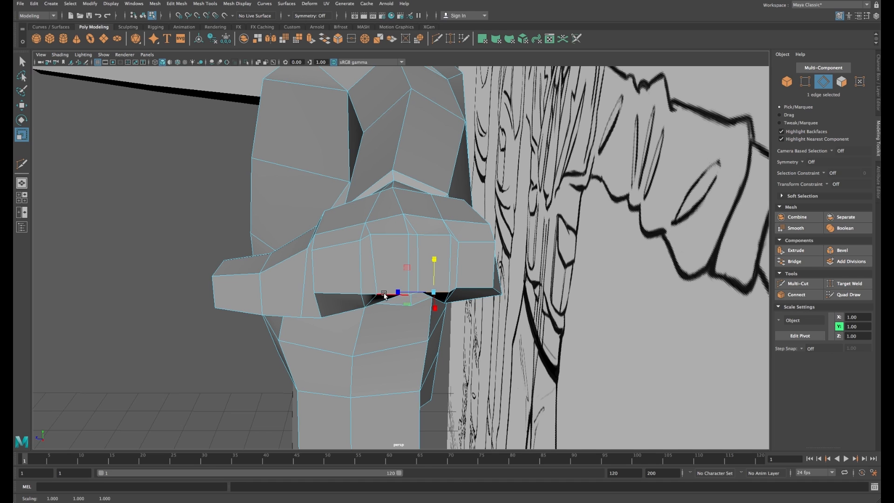
left_click(392, 294)
left_click_drag(392, 261, 393, 294)
left_click(337, 294)
left_click_drag(336, 261, 336, 293)
left_click(341, 243)
left_click_drag(336, 213, 338, 242)
left_click_drag(354, 261, 356, 235, "alt")
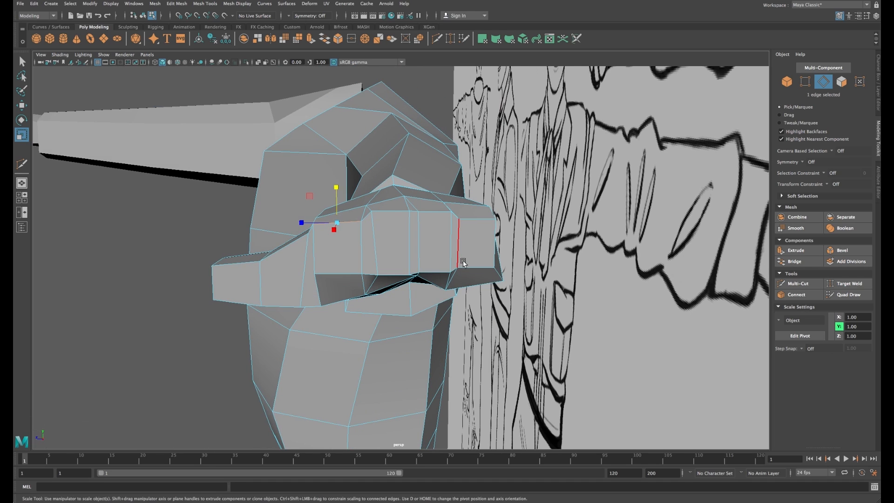
Step: Widen the hand's end by moving the outer upright edge and its neighbouring divider away from the thumb, and the opposite end edge toward the thumb
key("w")
left_click(497, 255)
left_click_drag(480, 243, 461, 242)
left_click(459, 246, "shift")
left_click(313, 252)
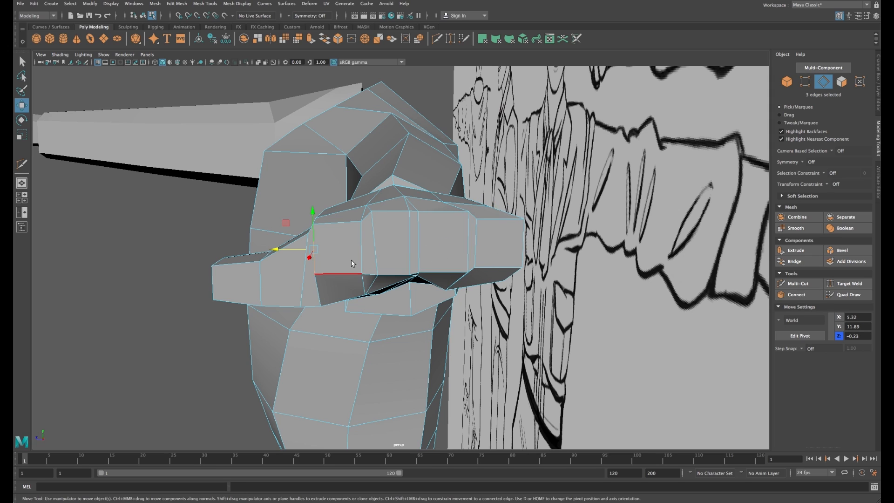
left_click_drag(303, 250, 373, 243)
Step: Shift the inner finger-dividing edges toward the thumb and raise the outer middle section's lower edge to about Y 11.80
left_click(375, 254)
key("r")
key("w")
left_click(410, 247)
left_click_drag(387, 248, 386, 245)
left_click(439, 272)
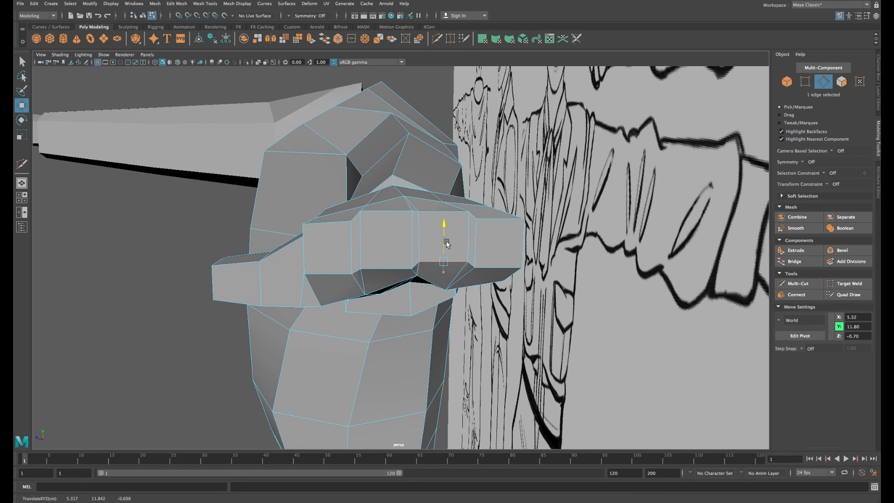
Step: Lower the outermost finger face on the hand's end to about Y 11.75
right_click(496, 241)
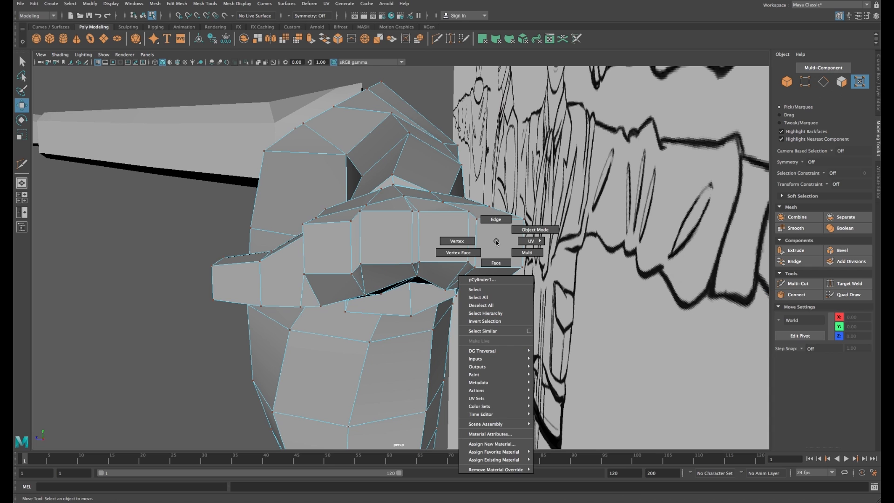
right_click_drag(497, 260, 497, 263)
mouse_move(498, 255)
left_mouse_down("alt")
mouse_move(487, 239)
mouse_move(493, 271)
left_mouse_up("alt")
left_click(491, 239)
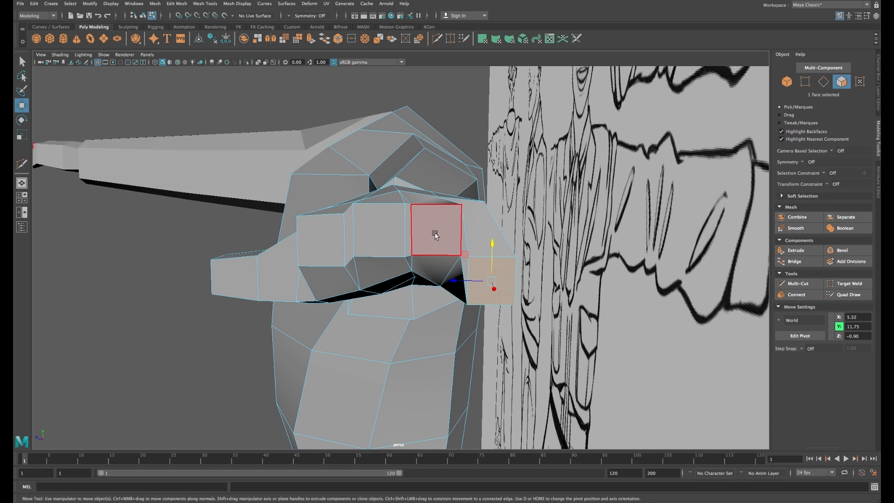
Step: Move the four knuckle faces vertically so that they follow a curved arch across the front of the hand
left_click(435, 231)
left_click_drag(437, 215, 437, 232)
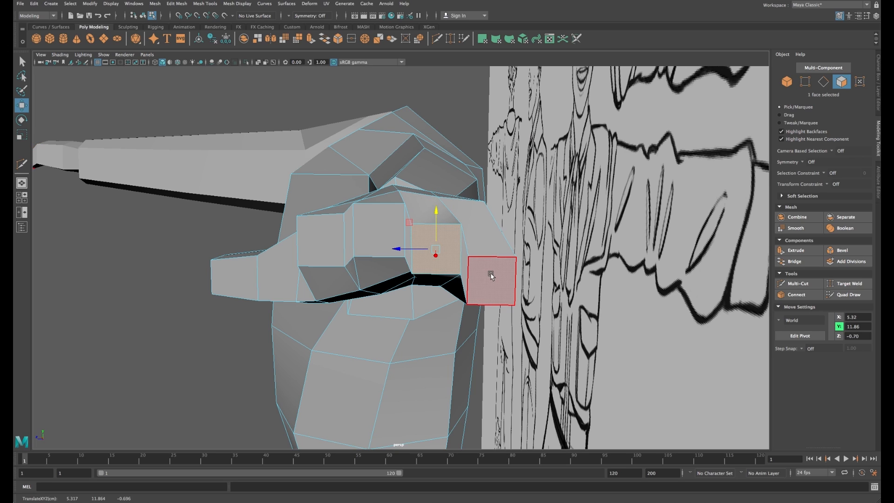
left_click(491, 275)
left_click_drag(493, 241, 492, 238)
left_click(440, 247)
left_click_drag(437, 229, 437, 226)
left_click(321, 238)
left_click_drag(320, 217, 319, 211)
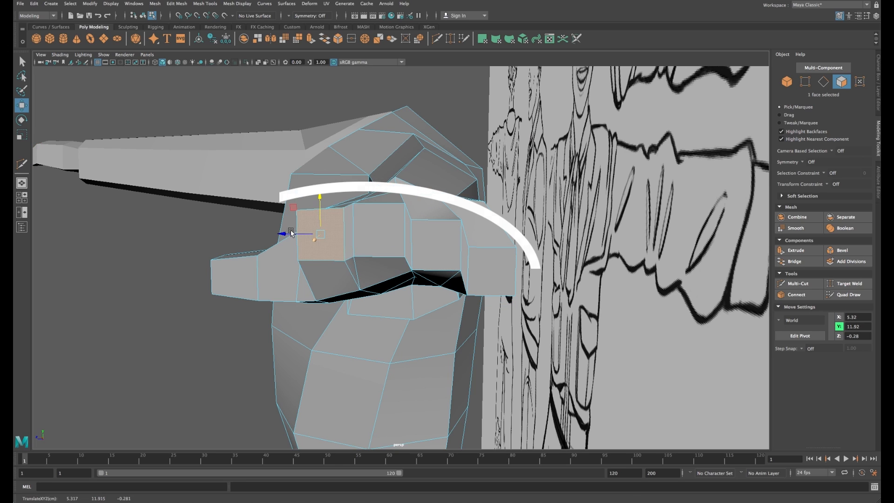
left_click(493, 275)
left_click(439, 247)
left_click(384, 233)
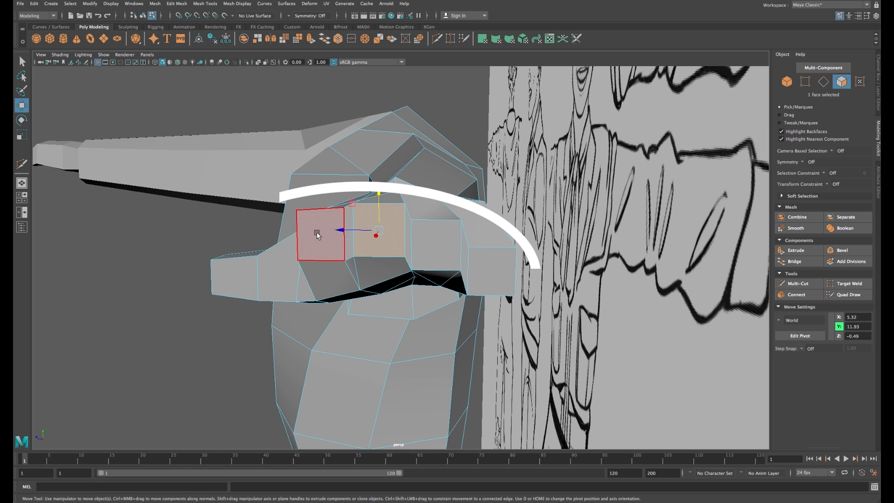
Step: In the top view, rotate the outermost pinky knuckle face outward and move it slightly back toward the palm
left_click_drag(320, 232, 471, 246, "alt")
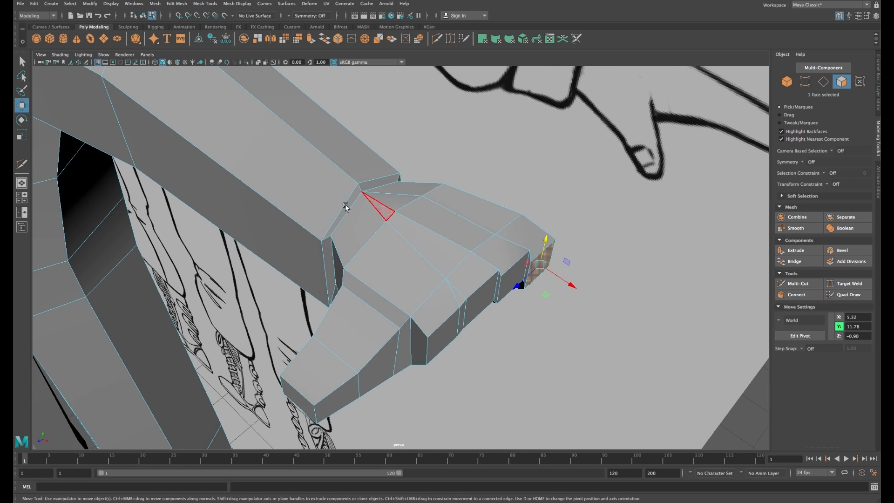
key("space")
key("space")
key("space")
key("space")
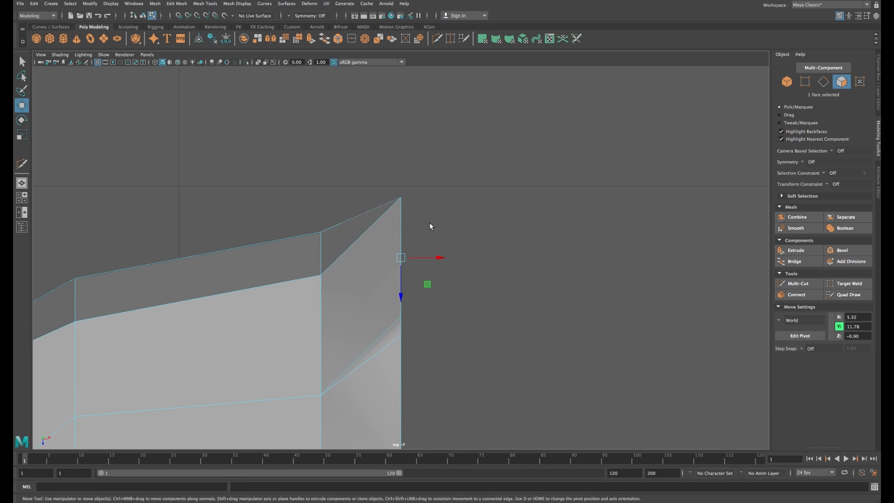
key("e")
left_click_drag(418, 218, 431, 205)
scroll(418, 230, "down", 5)
scroll(418, 230, "up", 4)
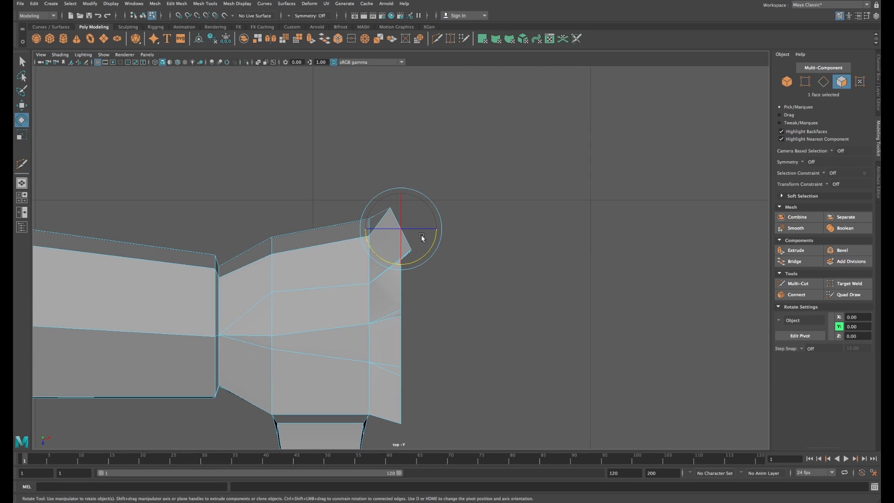
key("w")
left_click_drag(399, 231, 396, 230)
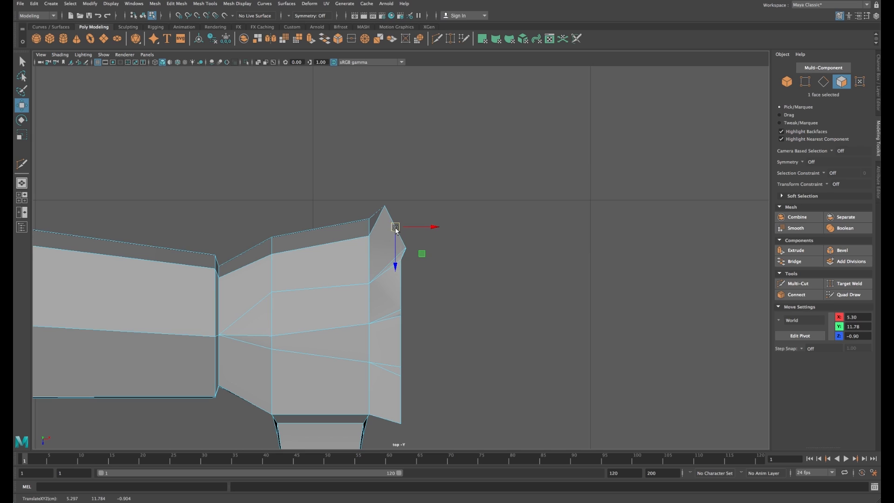
Step: Display the top view as wireframe and move the two vertices behind the pinky knuckle outward and toward the wrist
key("4")
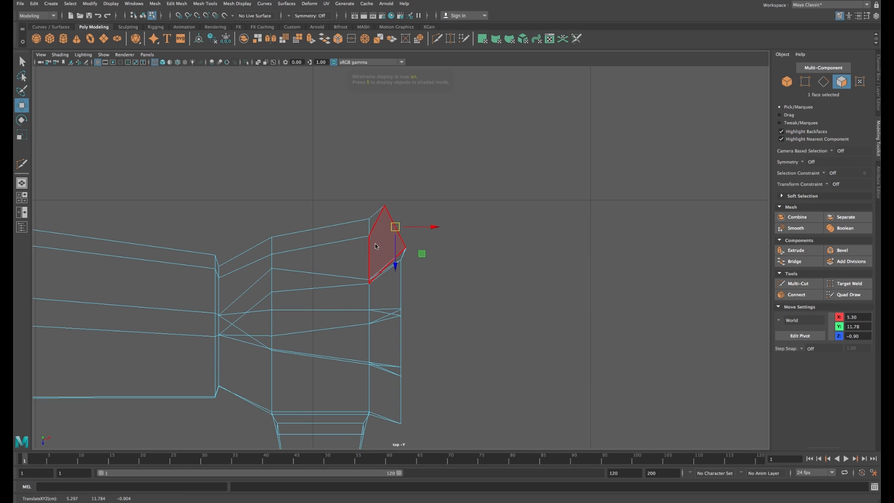
left_click(359, 245)
left_click(357, 241)
right_click(356, 240)
right_click_drag(355, 240, 326, 240)
left_click_drag(374, 242, 341, 221)
middle_click_drag(408, 288, 400, 226, "alt")
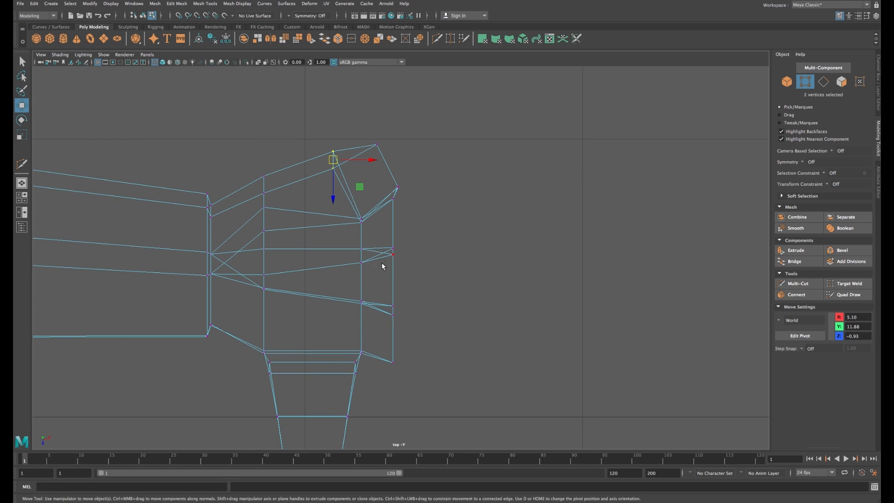
Step: Reposition the pinky knuckle's vertices, and rotate and move the ring finger knuckle's four vertices to follow the curve
left_click_drag(414, 192, 415, 194)
left_click_drag(390, 166, 411, 207)
key("e")
left_click_drag(418, 251, 399, 221)
key("w")
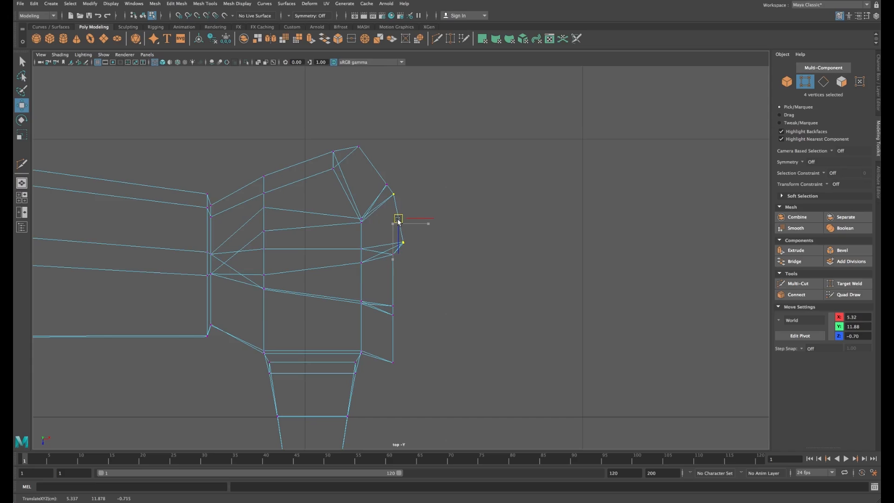
Step: Move the middle and index knuckle vertices outward to X 5.37, and rotate the index knuckle's four vertices inward
left_click_drag(378, 371, 432, 250)
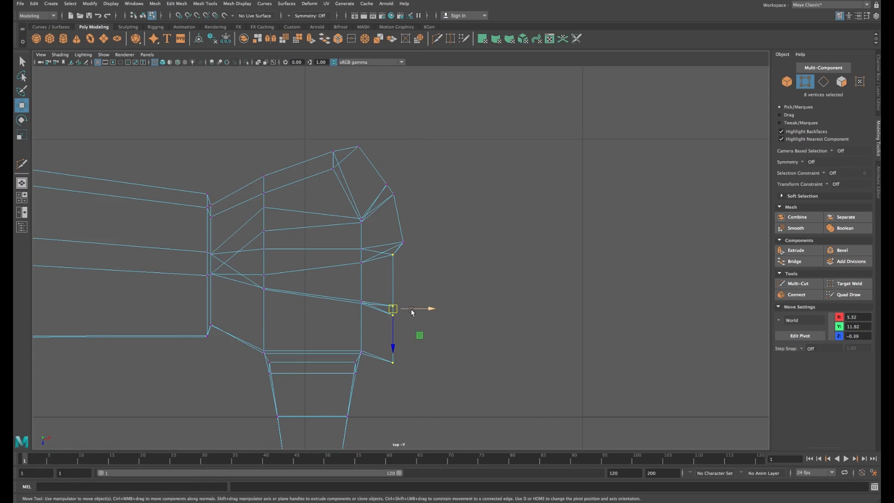
left_click_drag(412, 309, 425, 307)
middle_click_drag(378, 324, 368, 279, "alt")
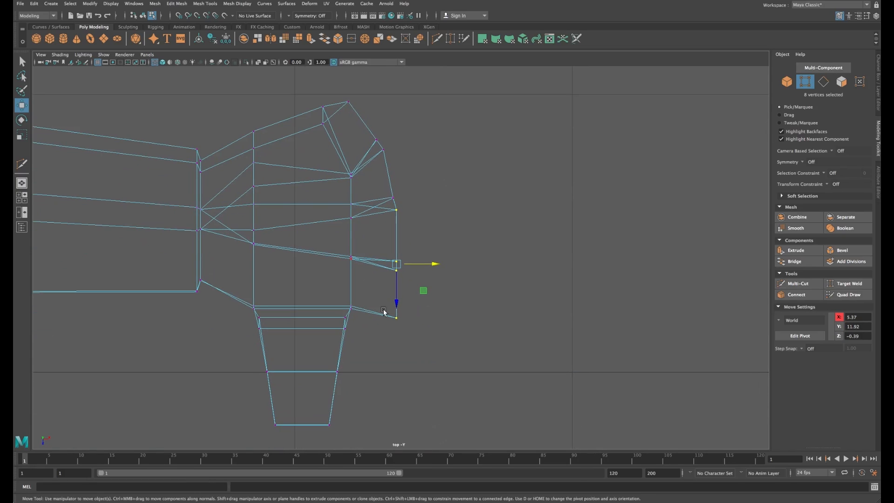
left_click_drag(376, 337, 431, 289)
key("e")
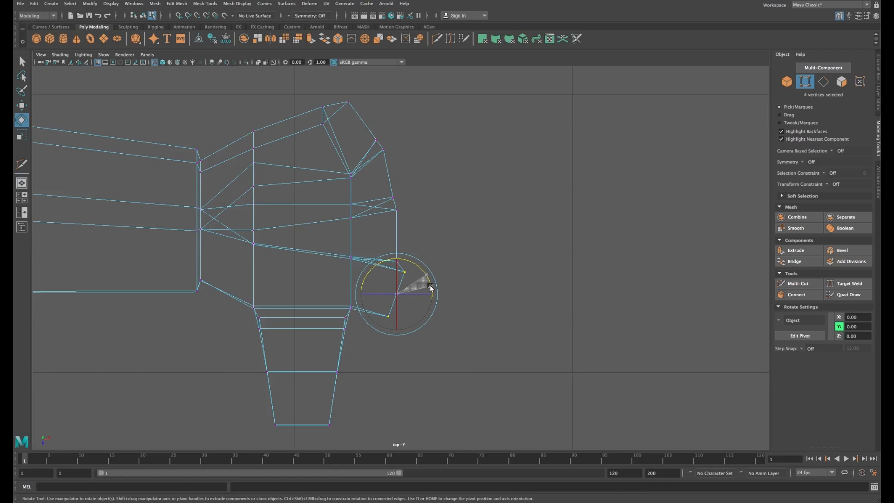
key("w")
Step: Select all 24 knuckle vertices and shift them toward the pinky side to Z -0.62
middle_click_drag(396, 267, 403, 295, "alt")
left_click_drag(301, 108, 434, 293)
left_click_drag(378, 366, 432, 283, "shift")
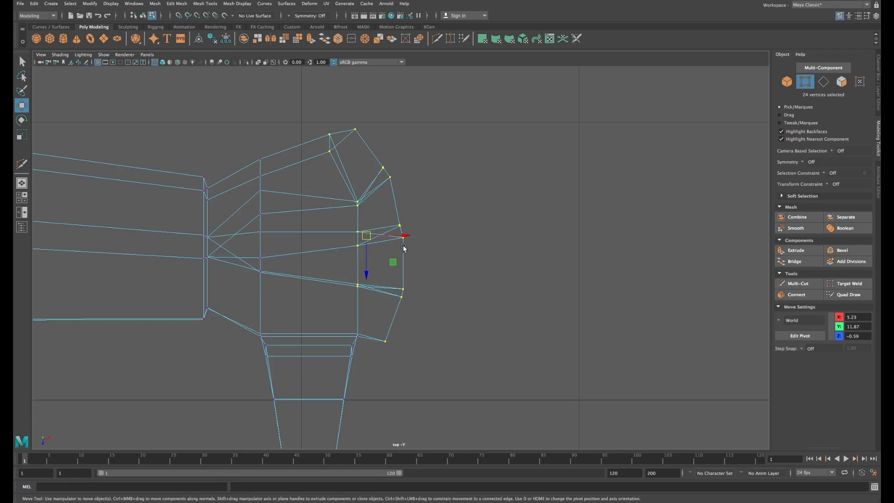
left_click_drag(366, 262, 366, 256)
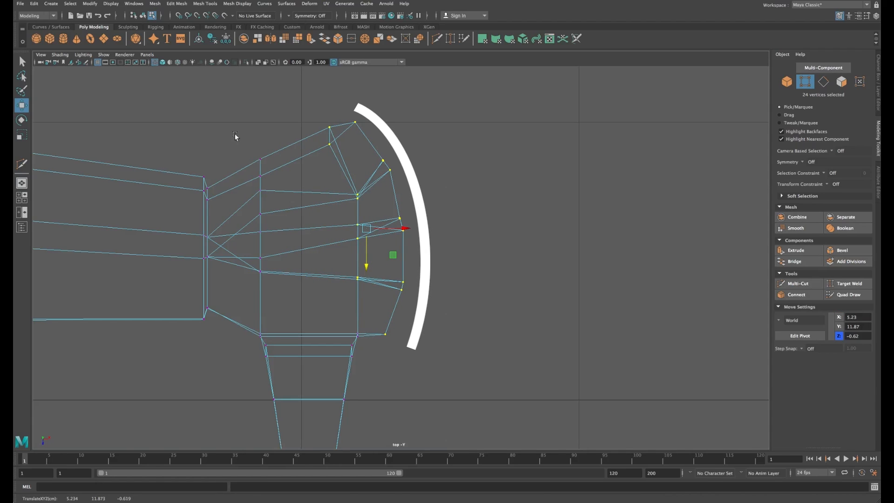
Step: Round the pinky side of the hand by moving the palm, knuckle and wrist vertices along its outer edge
left_click_drag(236, 134, 261, 184)
left_click_drag(315, 158, 324, 137)
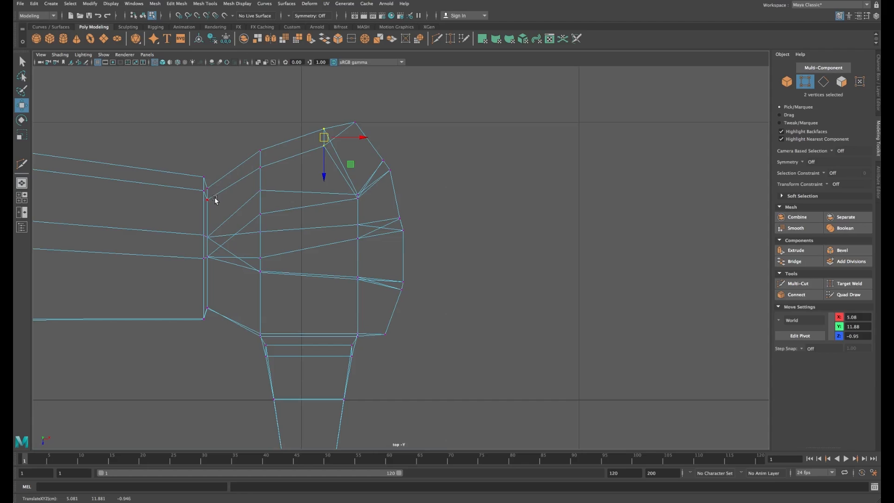
left_click_drag(188, 168, 219, 216)
left_click_drag(205, 212, 206, 203)
left_click_drag(247, 135, 260, 171)
Step: Adjust the thumb-side palm vertices and the two vertices between the knuckles to smooth the hand's outline
middle_click_drag(363, 298, 374, 253, "alt")
left_click_drag(261, 273, 282, 315)
left_click_drag(274, 302, 264, 304)
left_click_drag(203, 253, 216, 310)
middle_click_drag(397, 172, 394, 194, "alt")
left_click_drag(395, 186, 416, 204)
left_click_drag(407, 196, 410, 194)
Step: In the perspective view, adjust the height of the vertex on the back of the hand behind the knuckles
key("space")
key("space")
left_click_drag(485, 176, 416, 241, "alt")
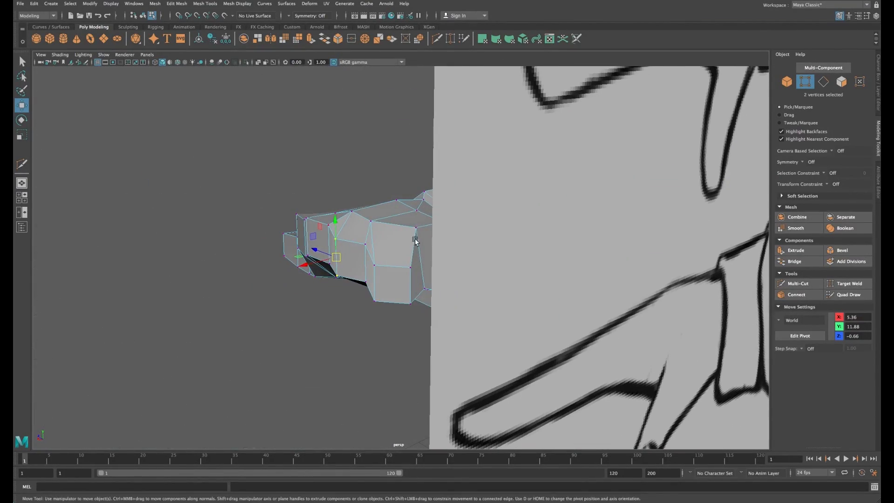
left_click(416, 228)
left_click_drag(416, 205, 417, 217)
left_click_drag(417, 217, 384, 171, "alt")
left_click(375, 214)
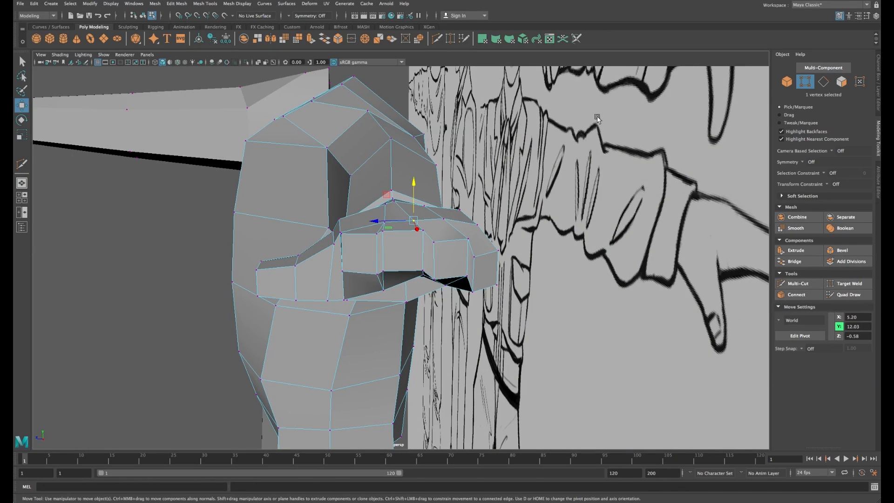
Step: Return the character mesh to object mode and isolate it from the reference images
mouse_move(385, 164)
right_mouse_down()
mouse_move(409, 155)
mouse_move(393, 164)
right_mouse_up()
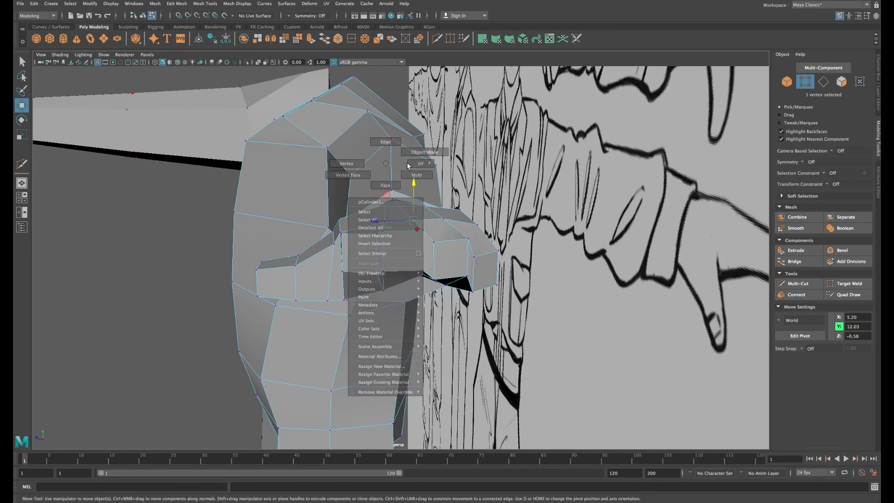
left_click(787, 84)
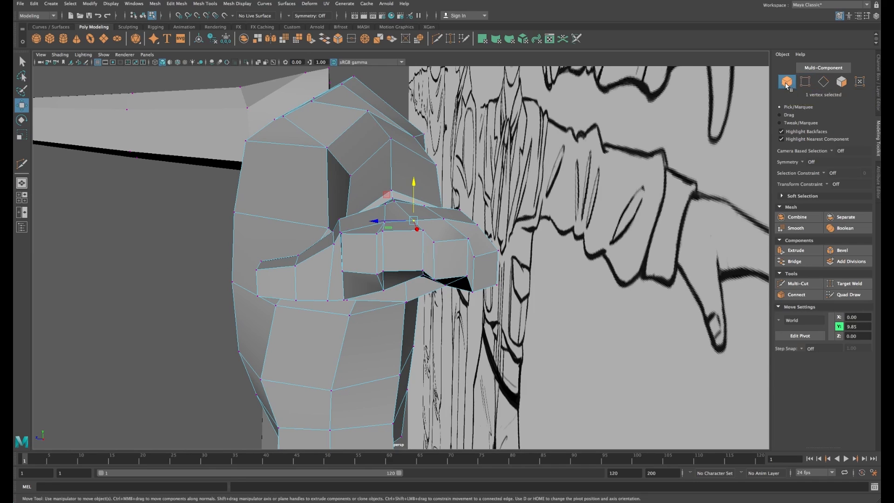
mouse_move(399, 210)
left_mouse_down("alt")
mouse_move(413, 215)
mouse_move(406, 213)
left_mouse_up("alt")
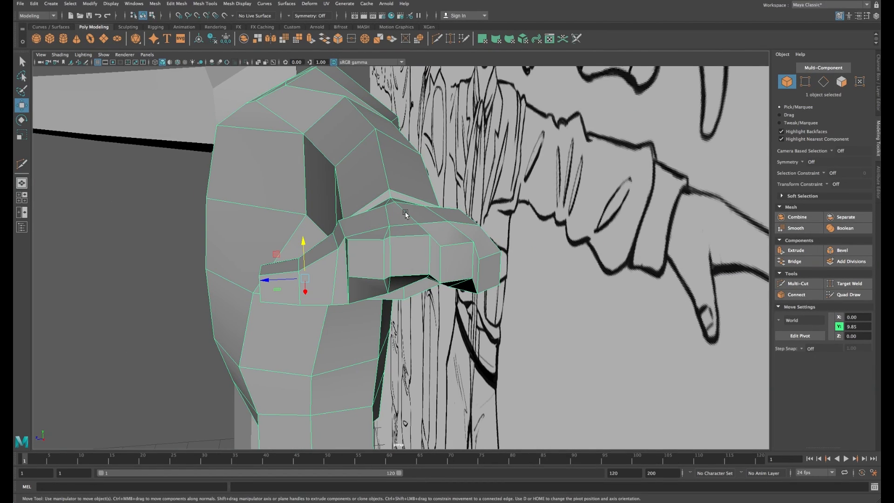
key("ctrl+1")
right_click_drag(418, 228, 395, 197, "alt")
left_click_drag(395, 197, 421, 179, "alt")
Step: Select the four knuckle faces and extrude them outward by thickness to form the fingers
right_click_drag(421, 179, 420, 204)
left_click(404, 180)
left_click(422, 178, "shift")
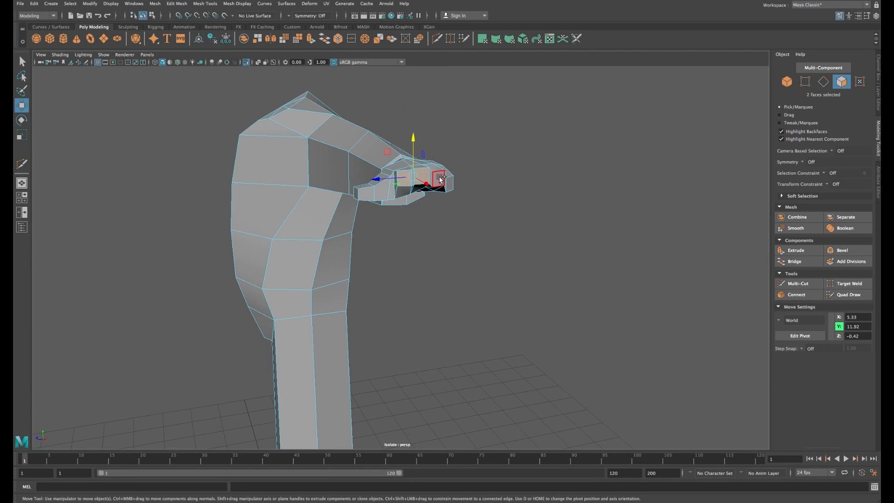
left_click(439, 182, "shift")
left_click(448, 183, "shift")
left_click_drag(419, 209, 591, 252, "alt")
left_click(794, 254)
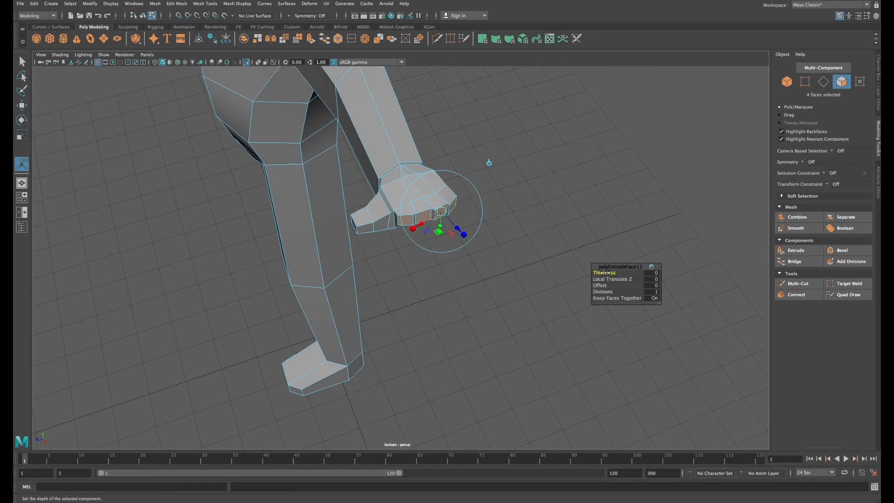
left_click_drag(604, 272, 512, 255)
Step: Scale down the end face of each of the four fingers to taper the fingertips
key("w")
left_click(510, 254)
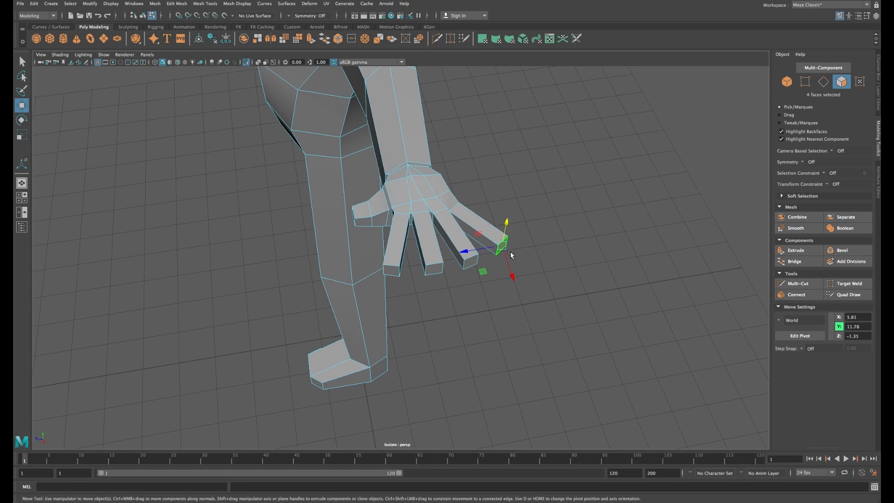
key("r")
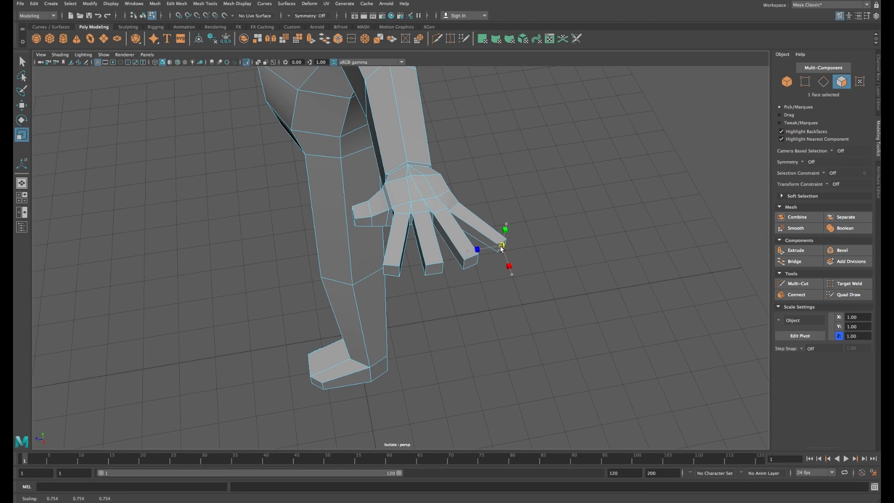
left_click(474, 262)
left_click_drag(471, 263, 390, 271)
left_click(431, 272)
left_click(390, 270)
left_click_drag(451, 261, 405, 203, "alt")
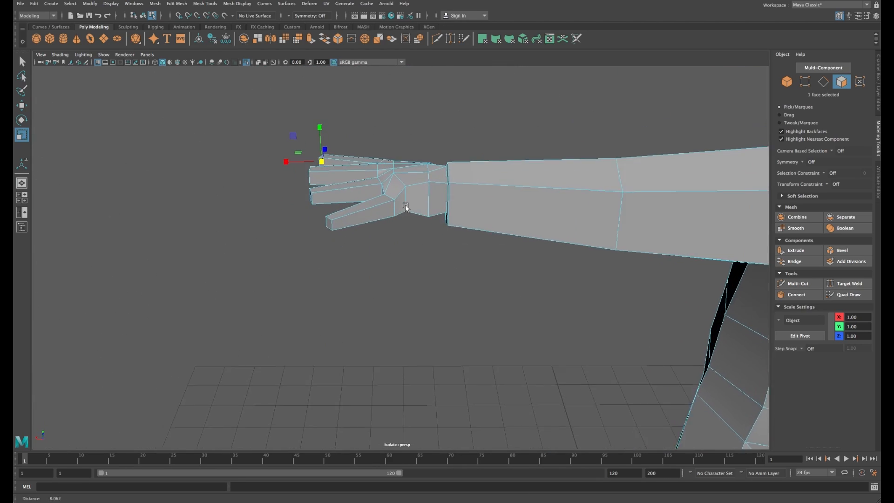
Step: Select and move the edge at the base of the pinky finger to refine its joint with the palm
right_click_drag(405, 204, 368, 217, "alt")
left_click(412, 206)
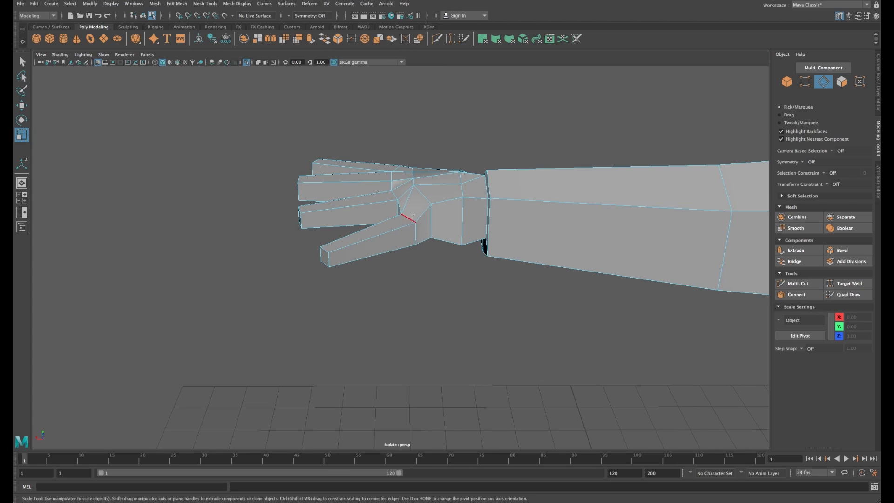
key("w")
left_click_drag(409, 191, 421, 169)
left_click(424, 195)
left_click_drag(412, 225, 410, 208, "alt")
Step: Select the two top vertices at the ring finger's base and adjust their height to Y 12.00
right_click_drag(409, 208, 393, 207)
left_click(416, 203)
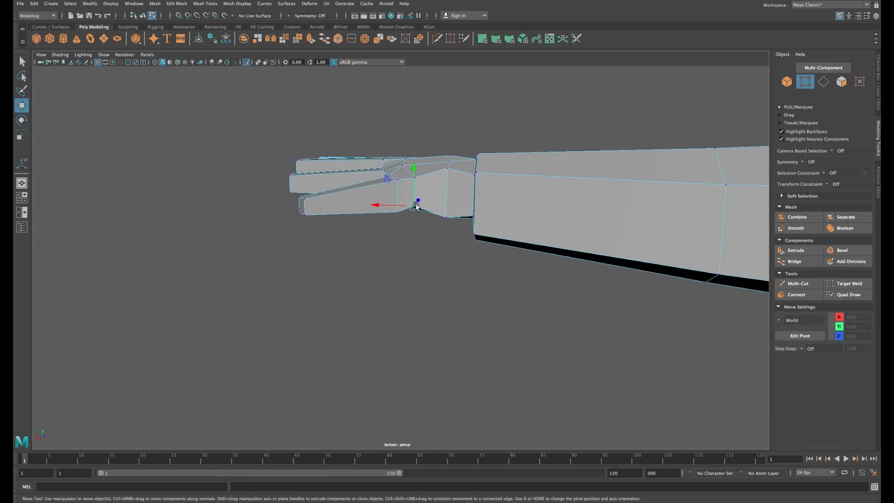
left_click(448, 172)
left_click_drag(393, 191, 431, 209, "alt")
left_click(428, 184)
left_click(445, 189, "shift")
left_click_drag(437, 171, 429, 211)
Step: In the top view, shorten and realign the pinky, ring and index fingers and nudge the two vertices behind the pinky knuckle
key("space")
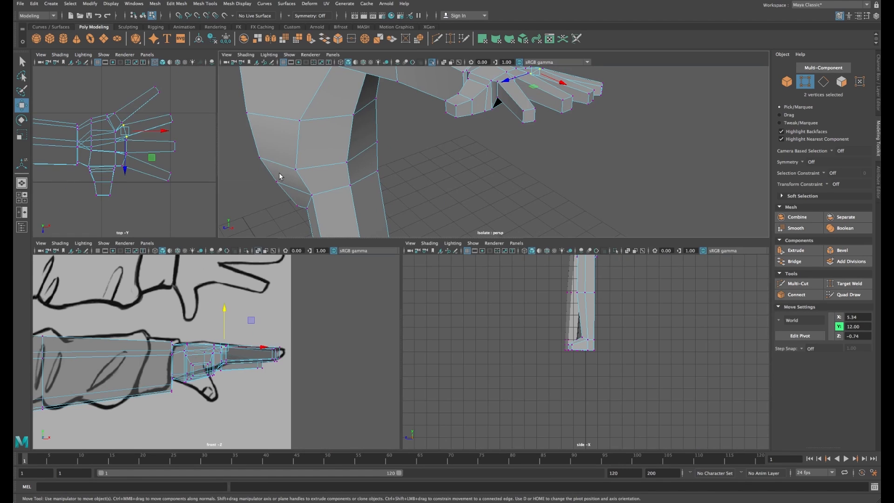
key("space")
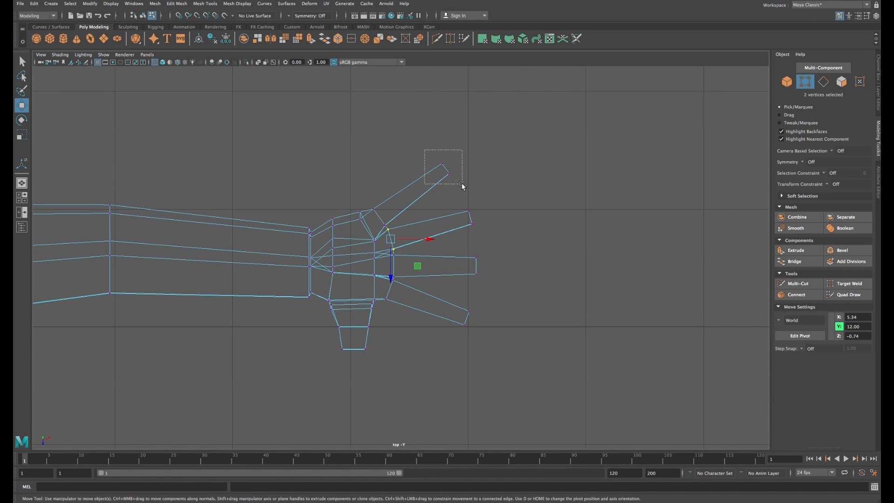
left_click_drag(462, 185, 433, 193)
left_click_drag(457, 203, 462, 223)
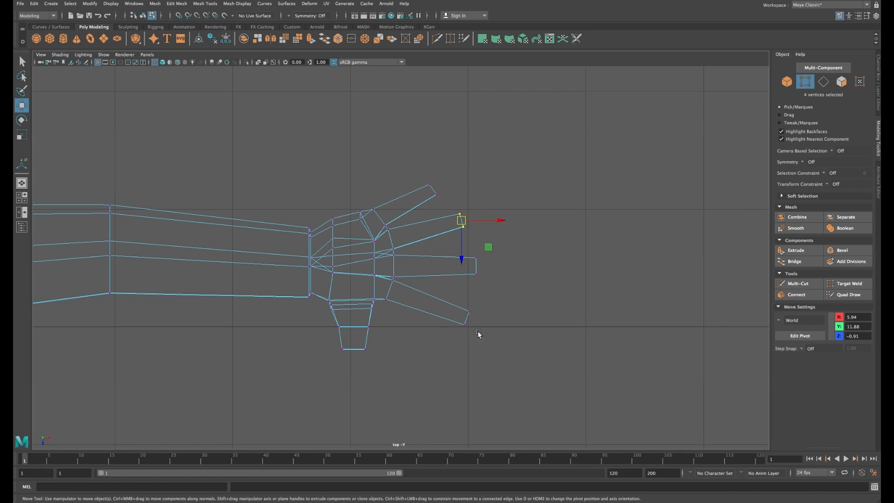
left_click_drag(479, 334, 457, 304)
left_click_drag(466, 318, 453, 310)
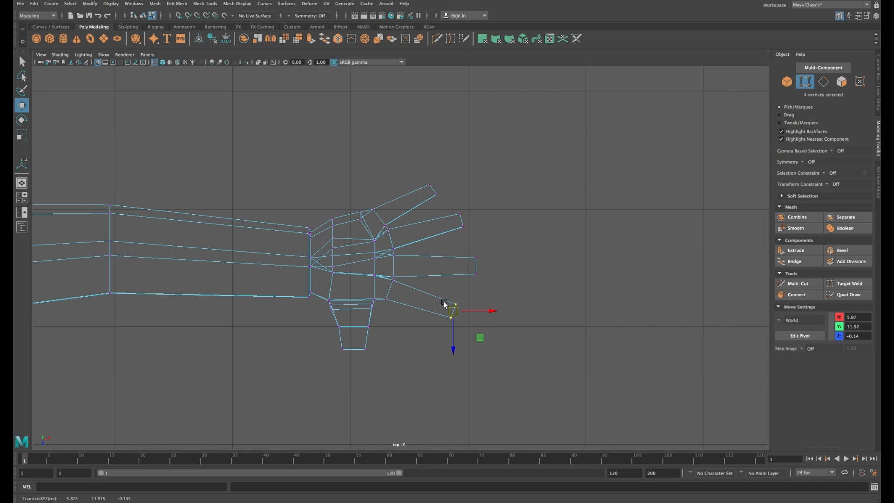
left_click_drag(353, 204, 363, 219)
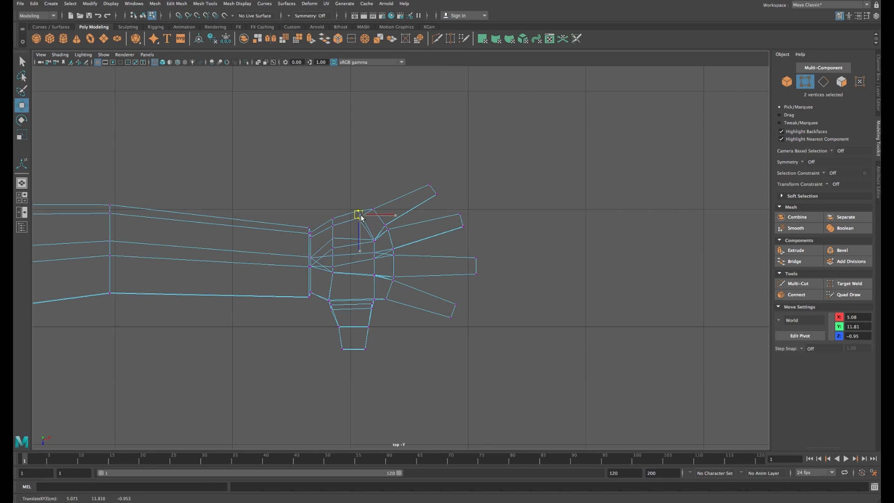
Step: In the front view, move the middle fingertip's four vertices outward to X 6.11 to match the reference drawing
key("space")
key("space")
middle_click_drag(451, 305, 417, 312, "alt")
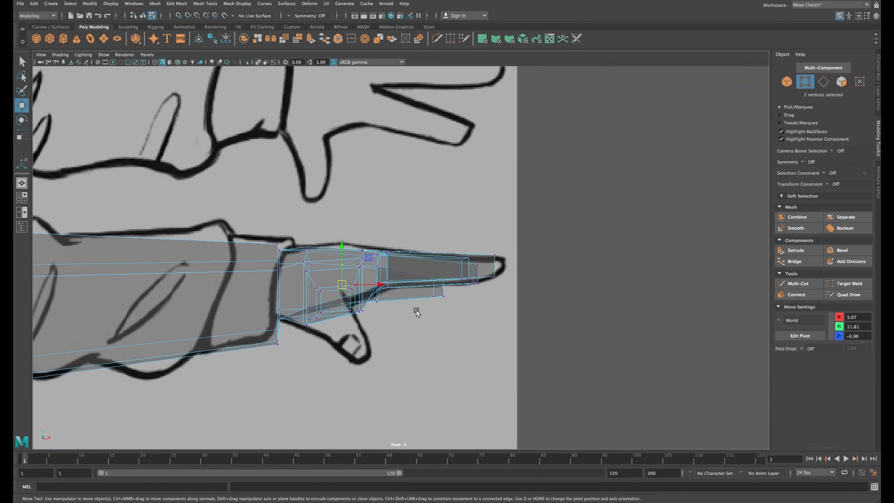
left_click_drag(491, 247, 528, 266)
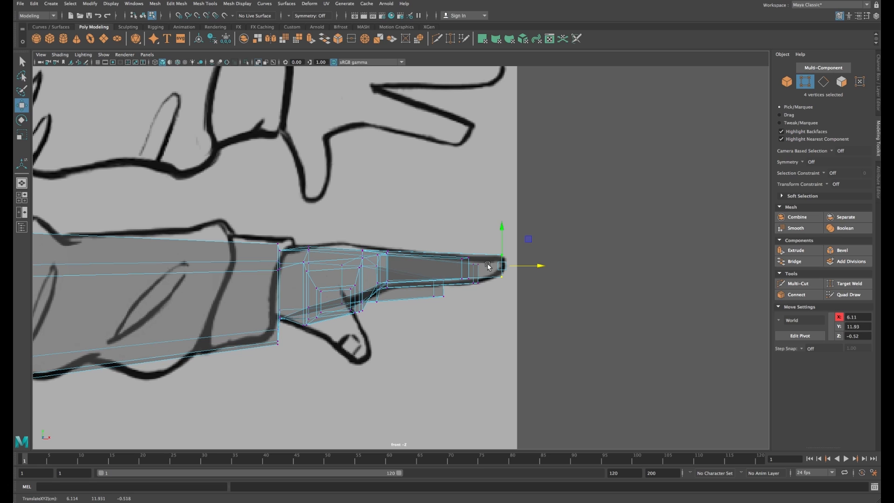
Step: In the perspective view, connect the lengthwise edges of the four fingers with 2 segments, leaving the thumb uncut
key("space")
key("space")
left_click_drag(519, 173, 485, 193, "alt")
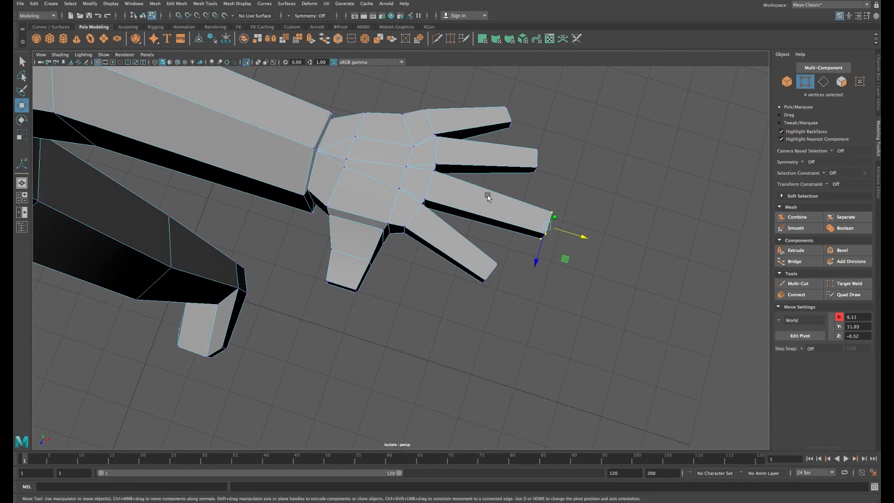
right_click(483, 192)
right_click_drag(479, 172, 479, 169)
left_click_drag(485, 185, 489, 201, "alt")
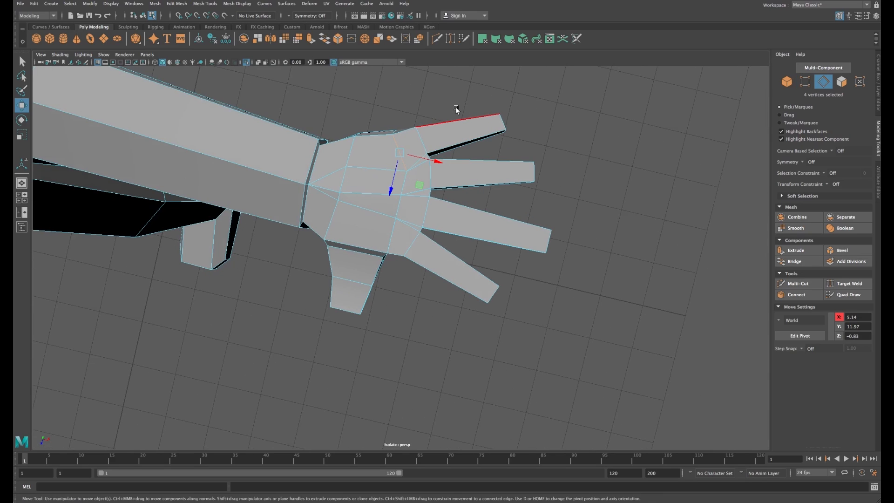
left_click_drag(457, 95, 462, 309)
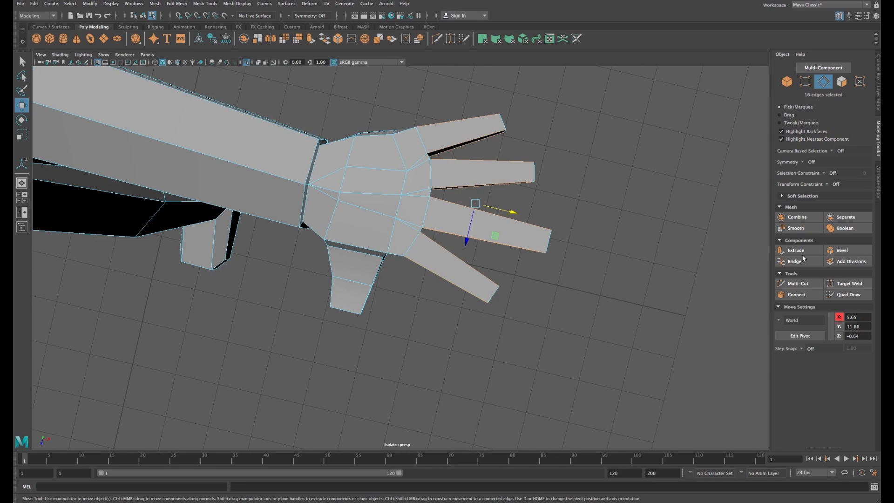
left_click(798, 295)
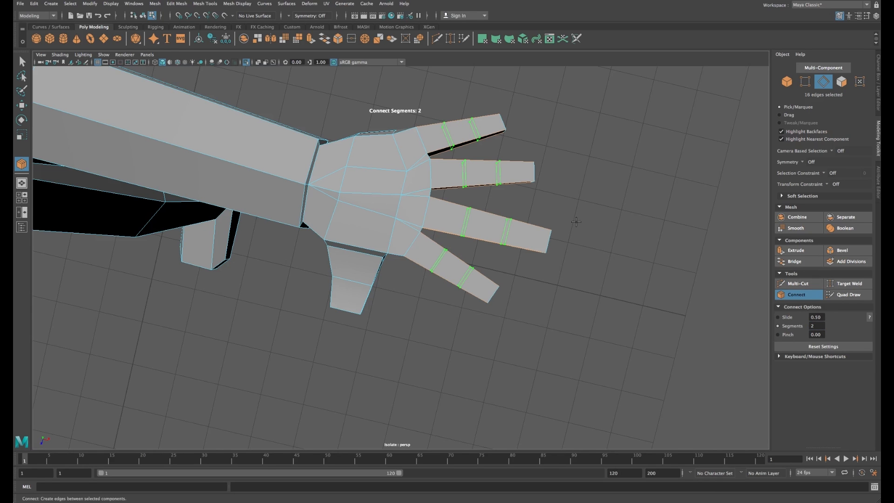
Step: Raise the new joint edges on the four fingers to Y 11.89 so the fingers arch slightly
mouse_move(576, 222)
left_mouse_down("alt")
mouse_move(565, 195)
mouse_move(551, 199)
mouse_move(581, 206)
left_mouse_up("alt")
key("w")
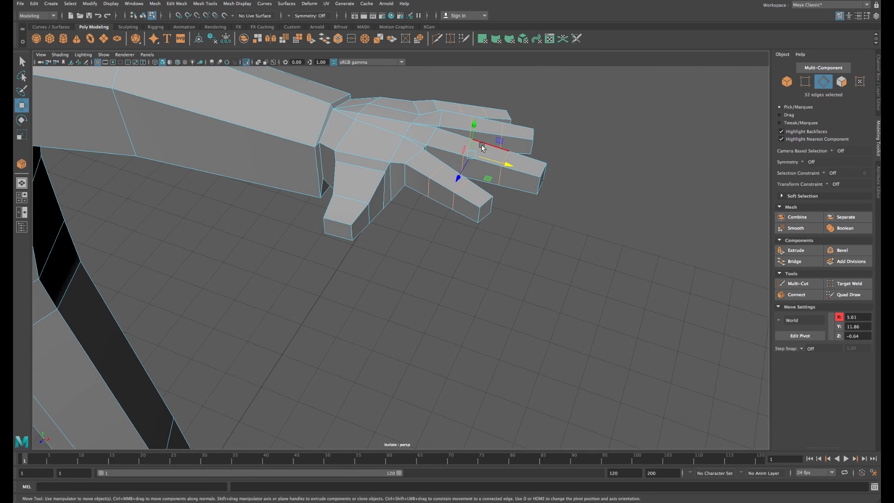
left_click_drag(473, 135, 475, 130)
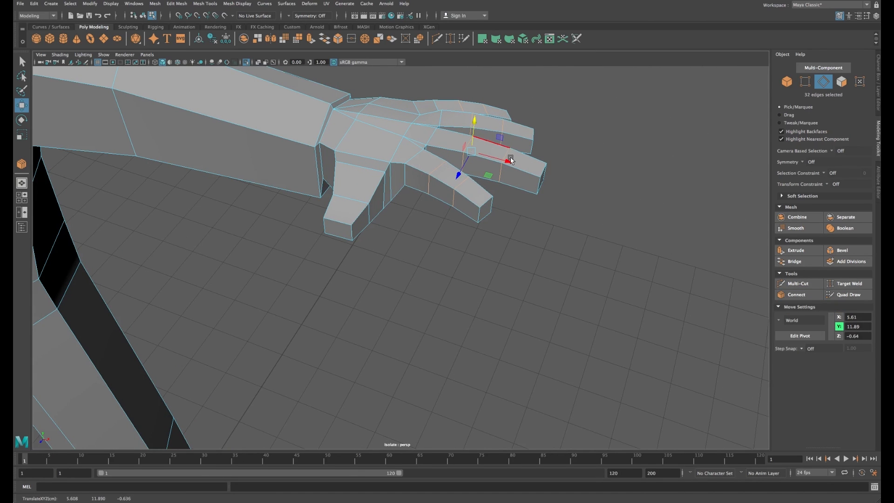
Step: Return to object mode, deselect the mesh and examine the overall shape of the arm, torso and leg
left_click_drag(510, 160, 407, 176, "alt")
key("r")
right_click_drag(407, 176, 395, 158, "alt")
right_click_drag(410, 145, 390, 144)
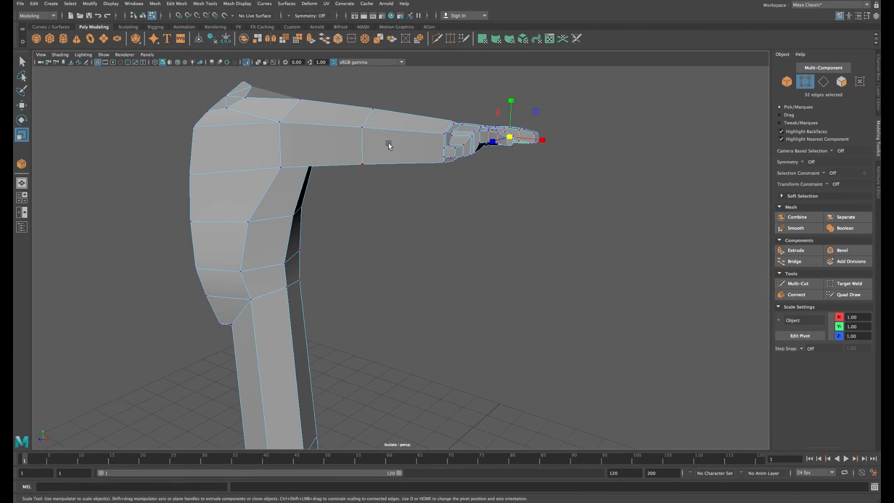
left_click_drag(389, 144, 396, 172, "alt")
right_click(391, 155)
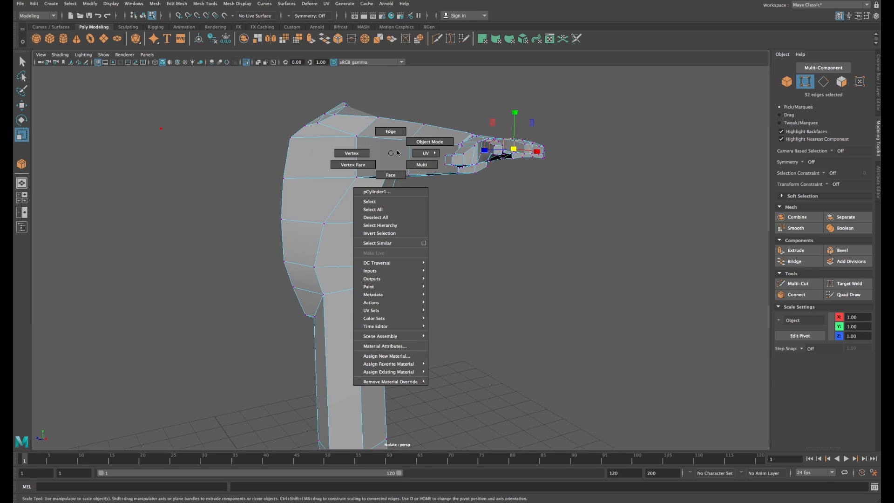
right_click_drag(397, 153, 415, 145)
right_click_drag(439, 205, 415, 230, "alt")
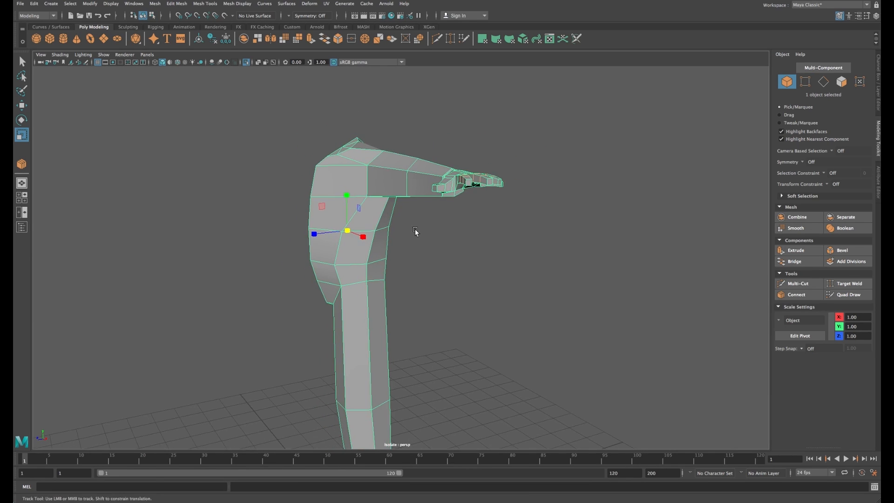
middle_click_drag(416, 230, 429, 186, "alt")
right_click_drag(491, 215, 433, 250, "alt")
middle_click_drag(433, 250, 440, 228, "alt")
left_click(442, 225)
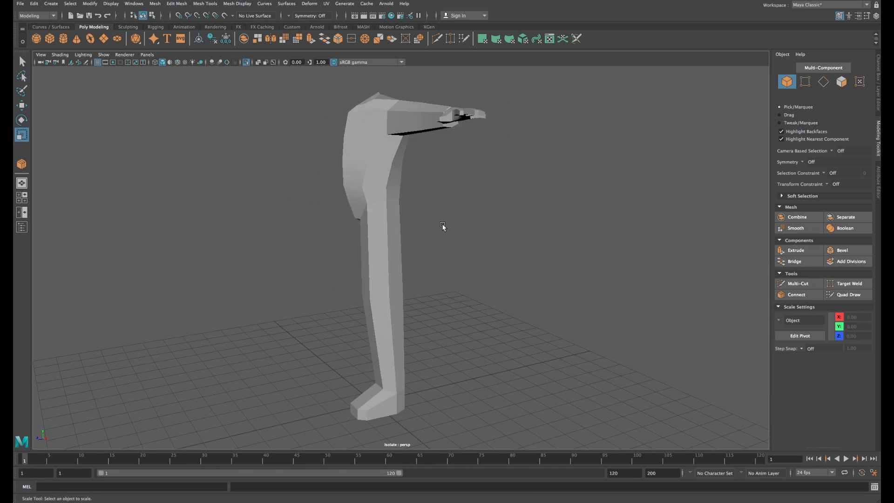
mouse_move(443, 226)
left_mouse_down("alt")
mouse_move(403, 231)
mouse_move(451, 226)
left_mouse_up("alt")
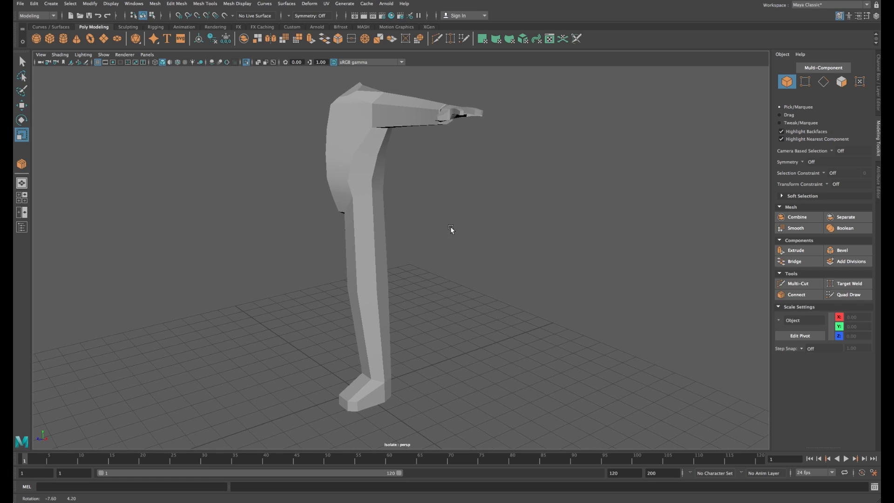
Step: Assign the body mesh to a new display layer named body and hide that layer
left_click(364, 171)
left_click(876, 16)
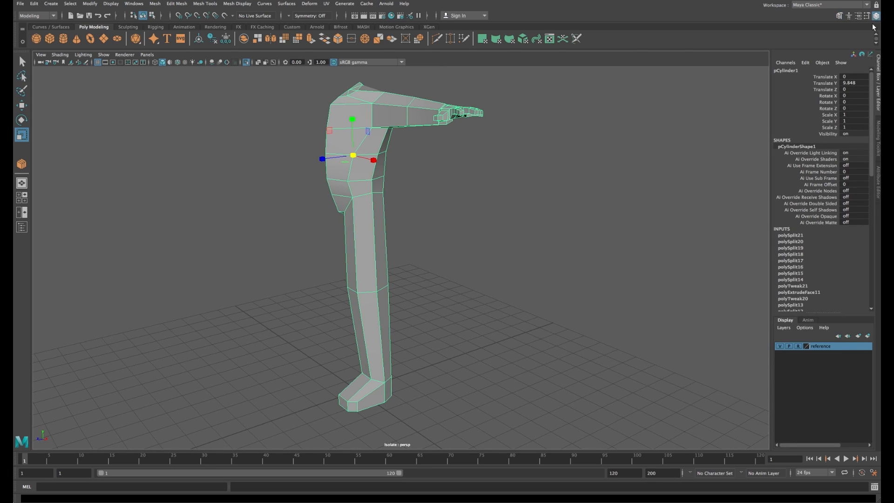
left_click(868, 337)
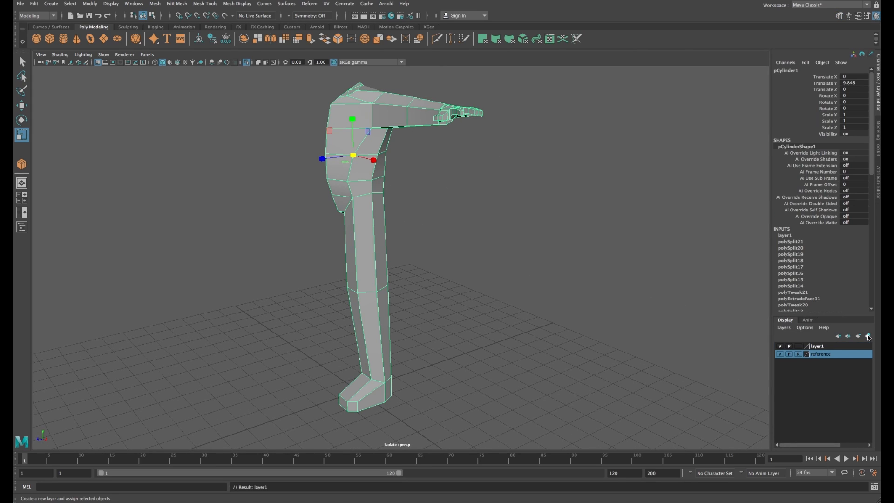
double_click(818, 347)
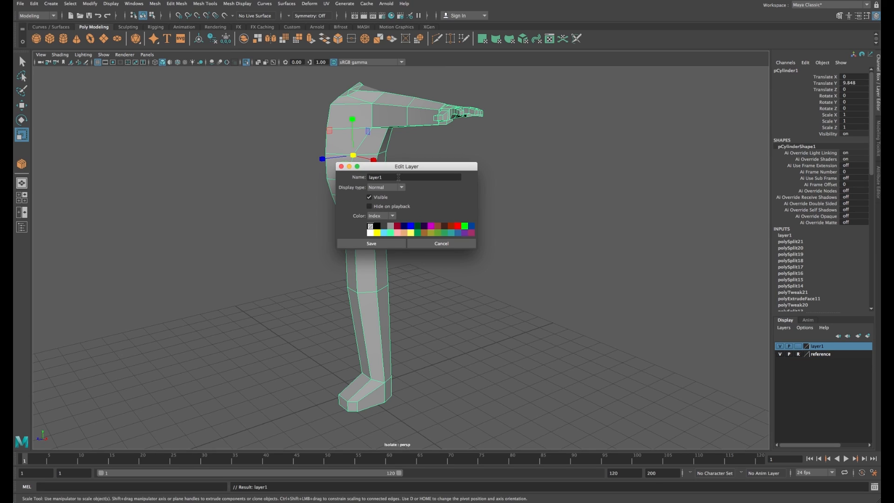
double_click(399, 178)
type("body")
key("Return")
left_click(387, 243)
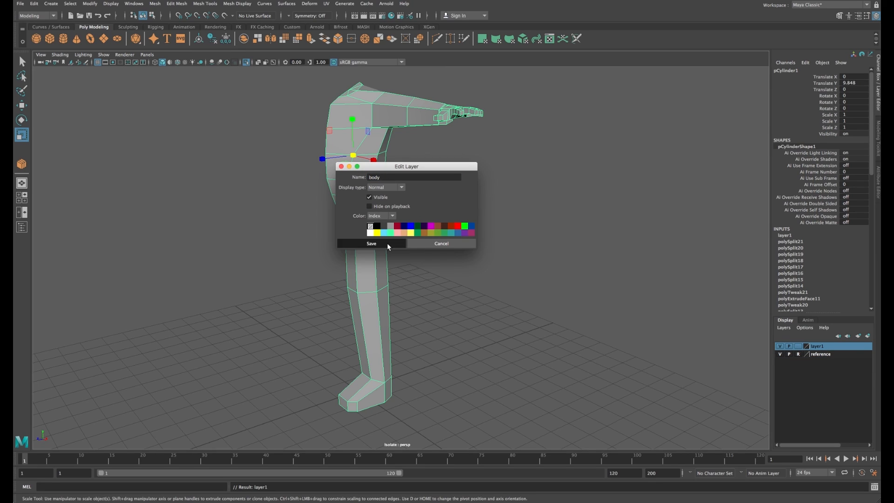
left_click(780, 347)
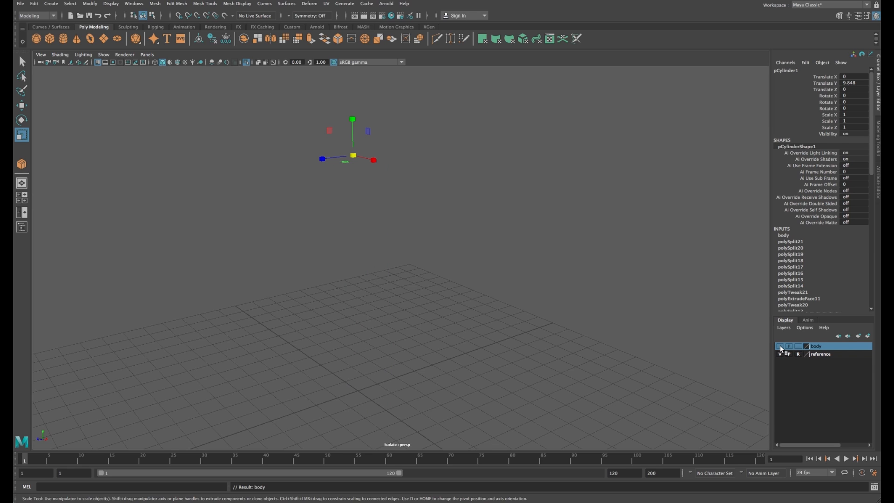
Step: In the front view, select the body copy over the side-view drawing and add it to the body layer
key("space")
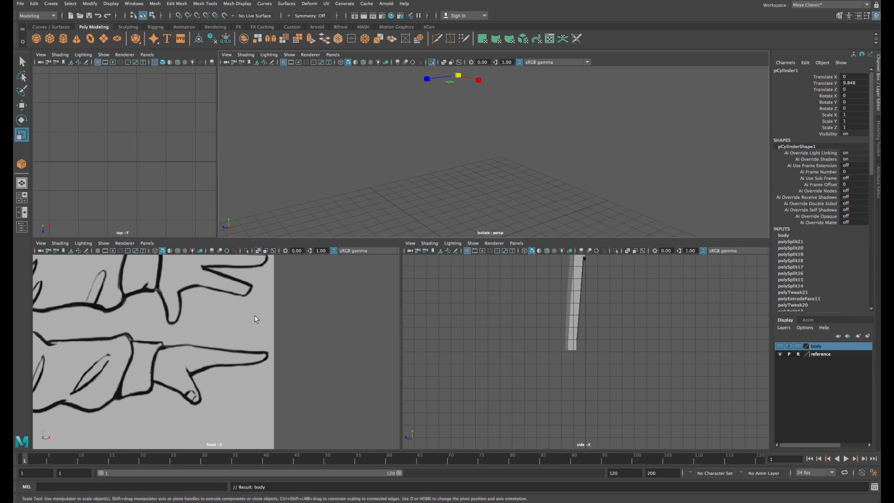
key("space")
key("f")
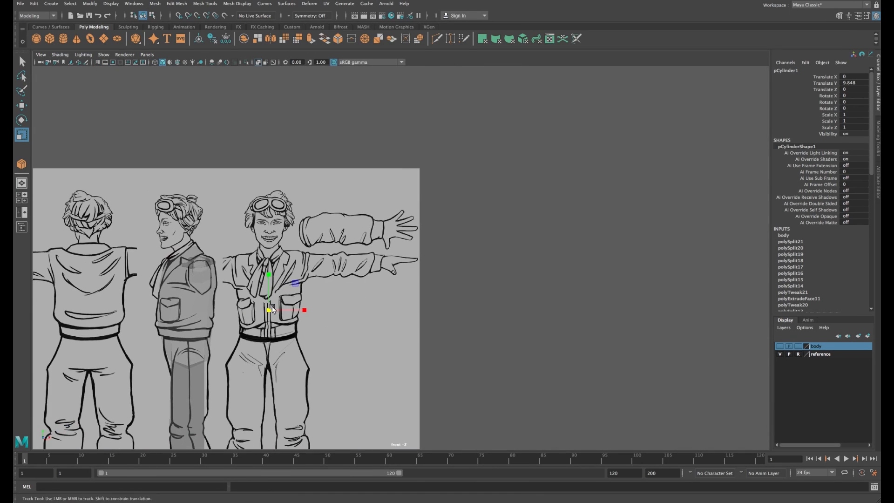
left_click(316, 248)
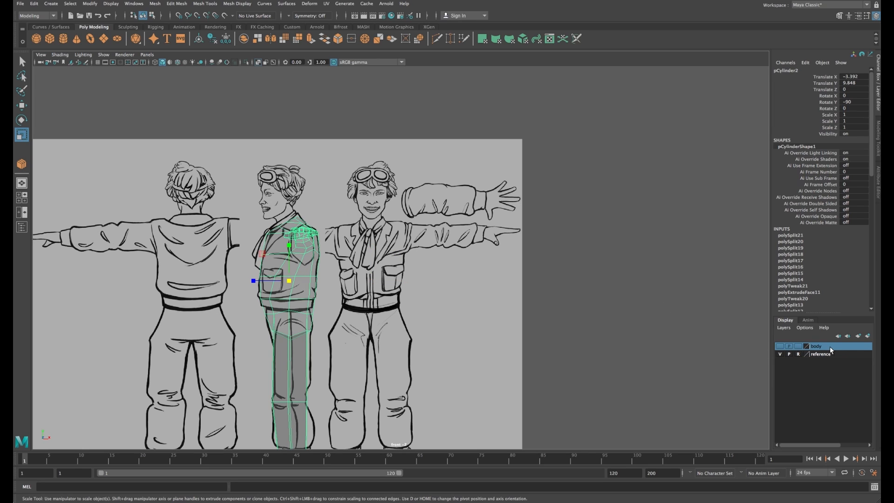
right_click(831, 349)
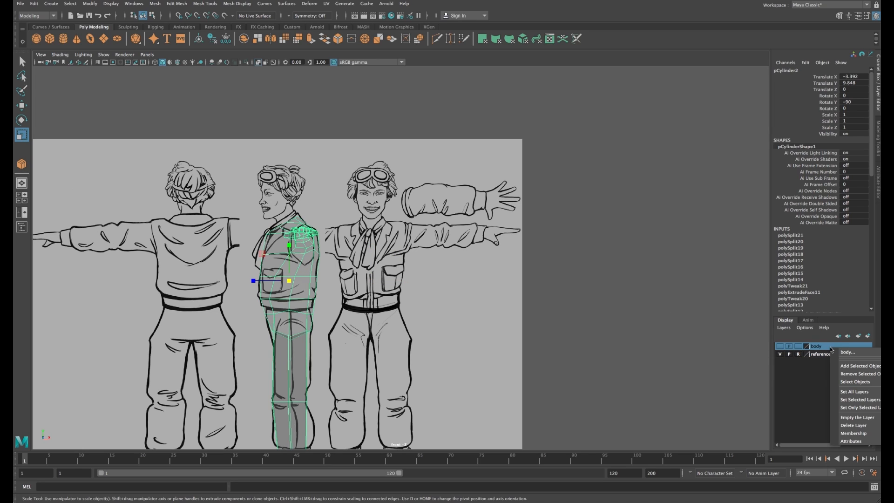
left_click(854, 367)
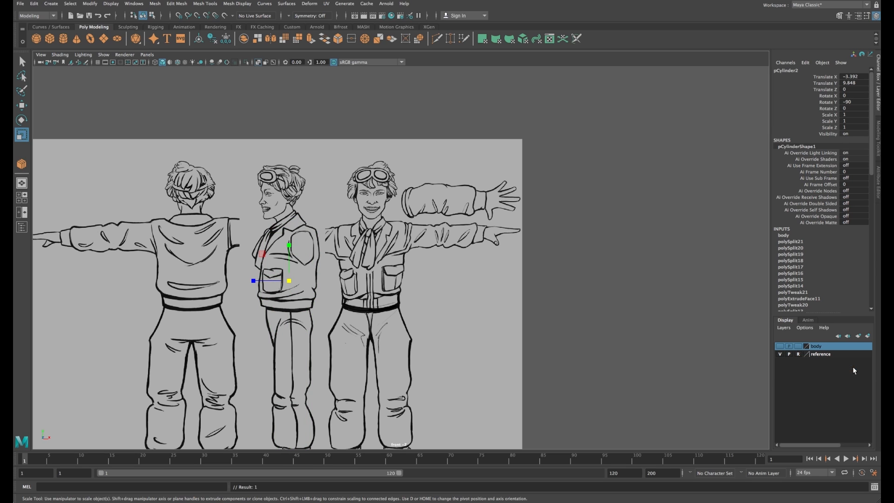
Step: Start a new polygon with Create Polygon, tracing the side-view drawing from the throat under the jaw to the chin
scroll(433, 268, "up", 4)
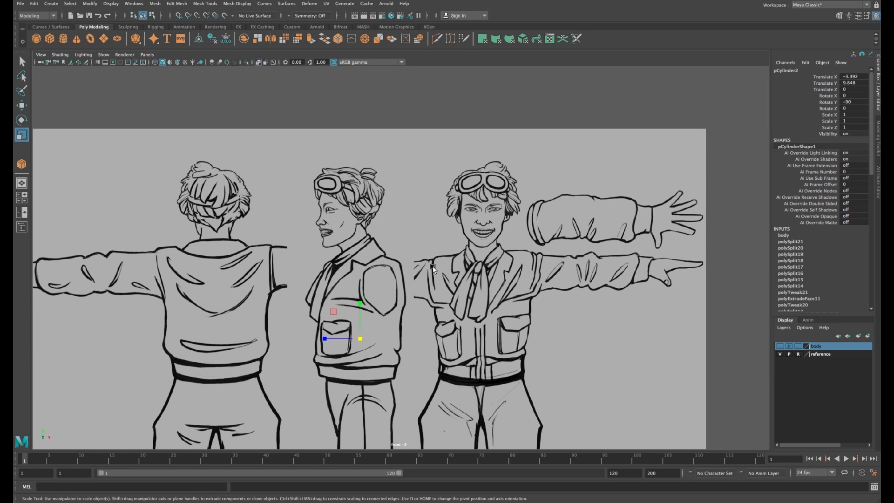
left_click(393, 135)
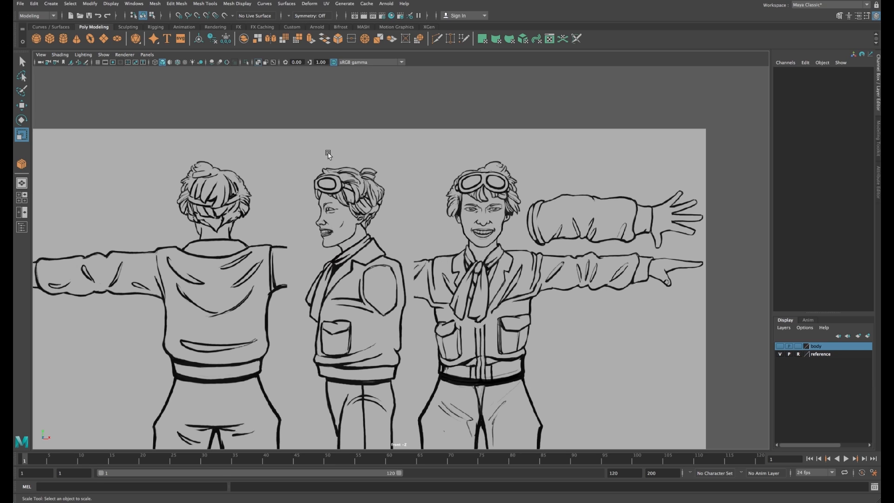
left_click(206, 5)
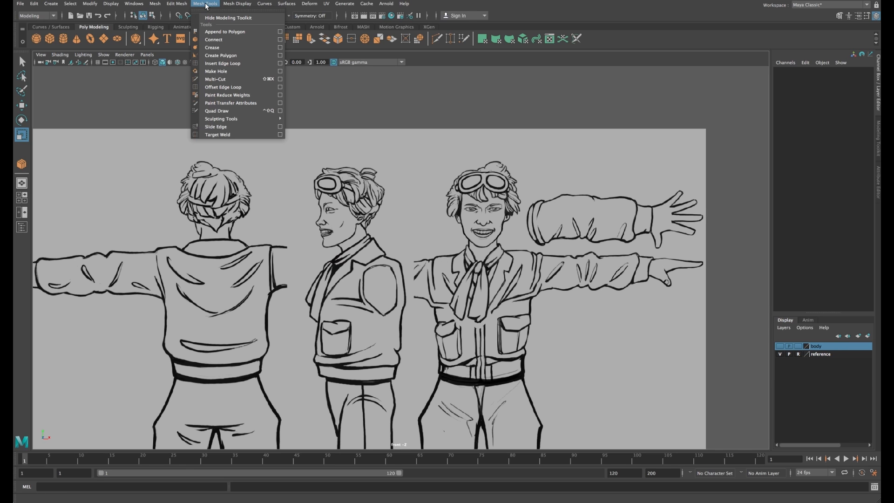
left_click(221, 56)
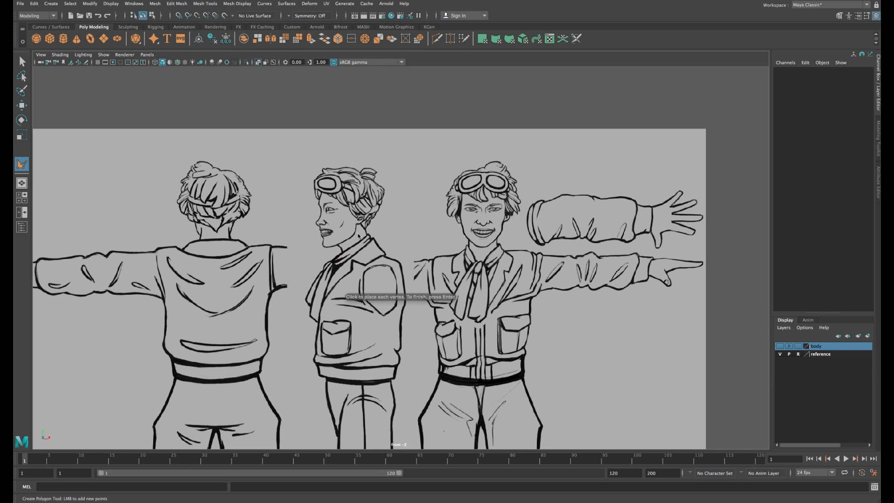
scroll(345, 261, "up", 5)
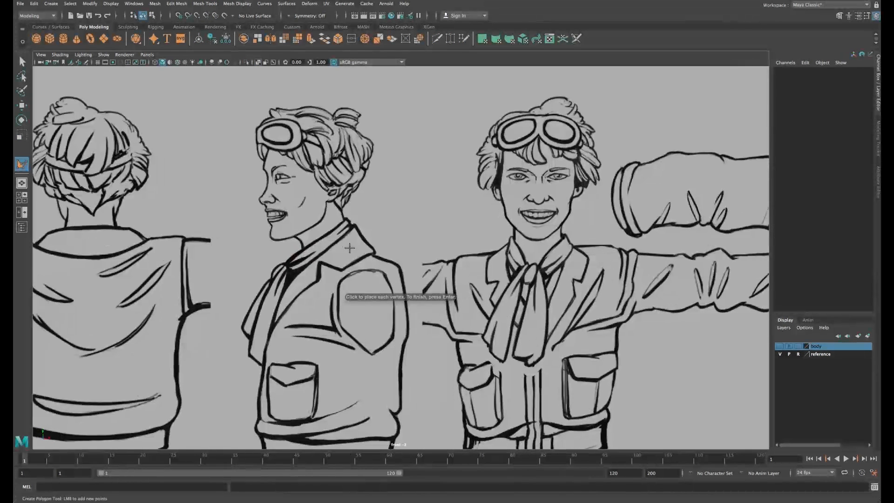
middle_click_drag(345, 236, 390, 263, "alt")
right_click_drag(378, 249, 472, 302, "alt")
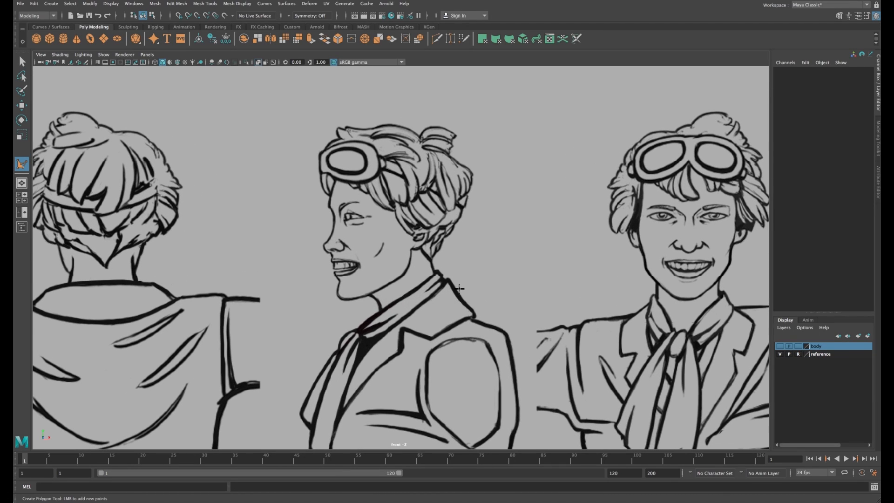
left_click(385, 317)
left_click(374, 296)
left_click(346, 300)
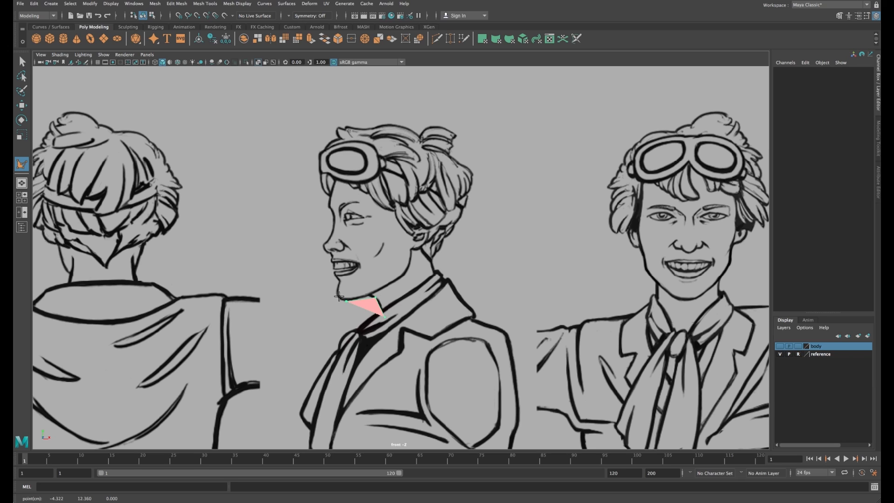
left_click(339, 293)
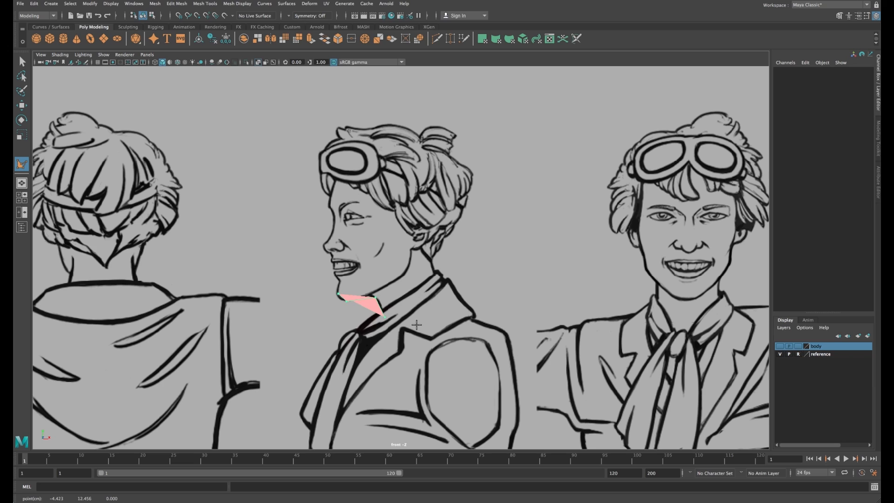
Step: Continue the polygon outline up the side profile with points along the chin crease, lips and underside of the nose
left_click(340, 281)
left_click(336, 273)
left_click(332, 260)
left_click(331, 251)
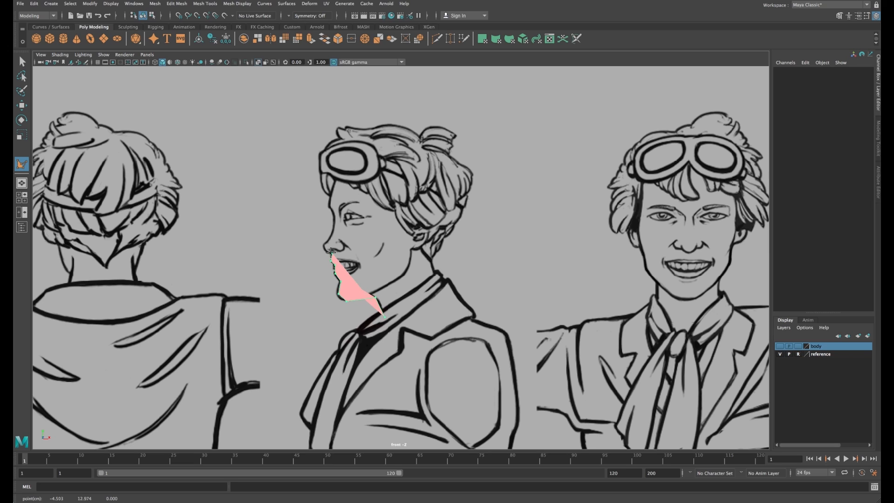
left_click(324, 251)
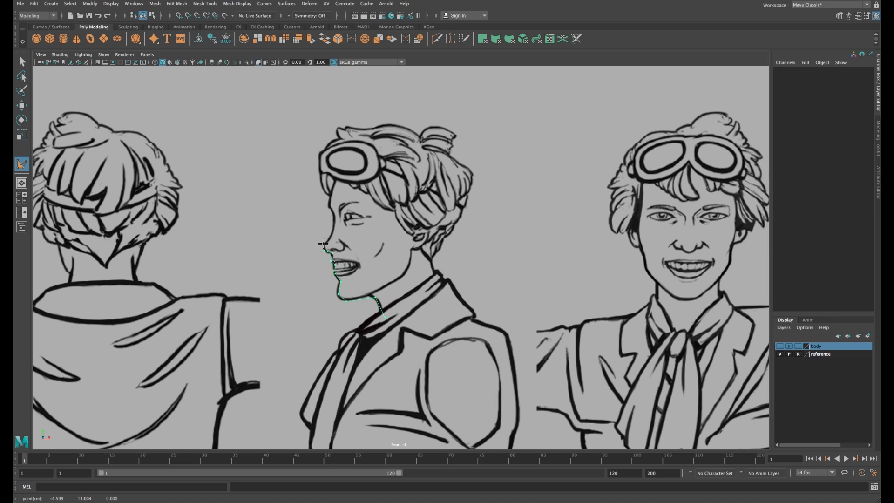
Step: Extend the polygon outline up the side-view face with points along the nose bridge, brow and forehead to beneath the goggles
left_click(333, 230)
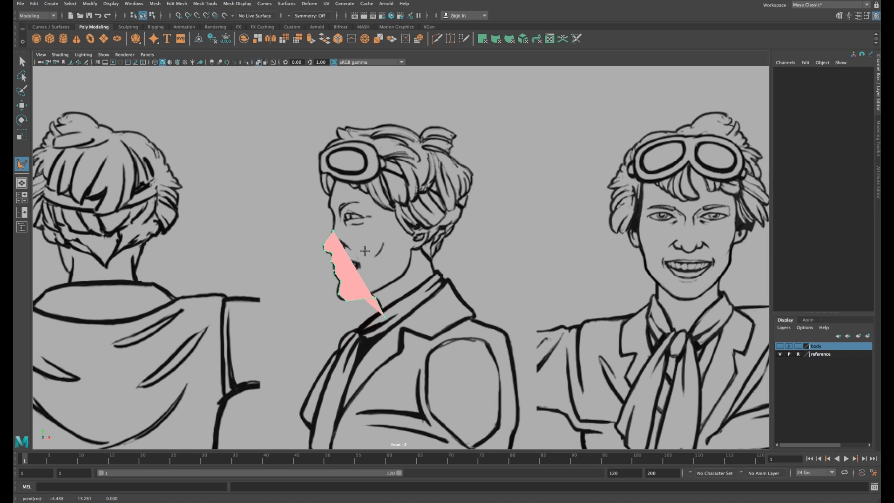
left_click(334, 218)
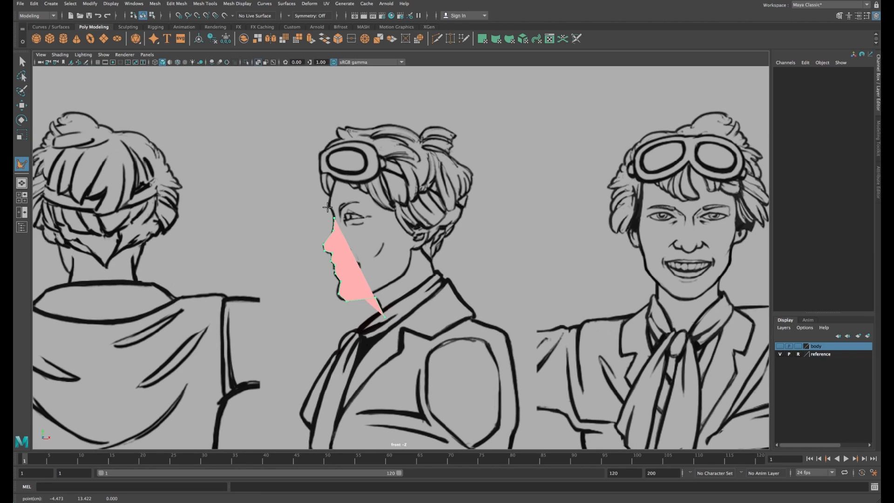
left_click(327, 207)
left_click(331, 188)
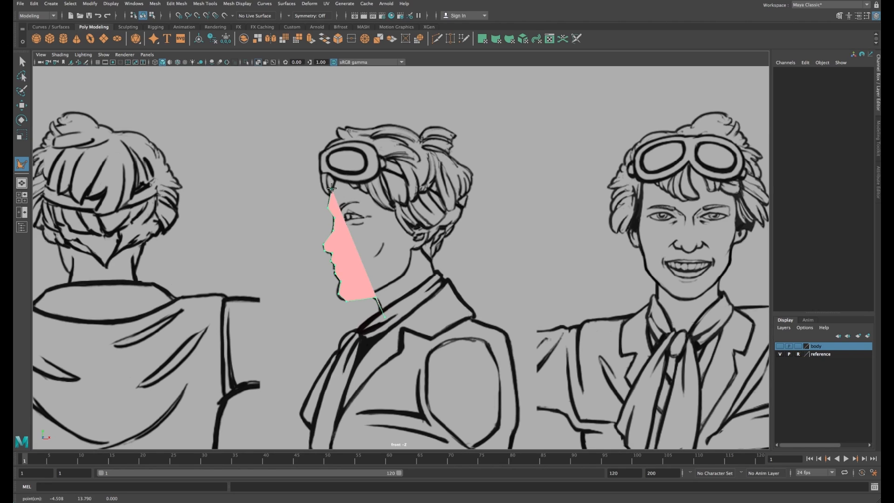
left_click(341, 162)
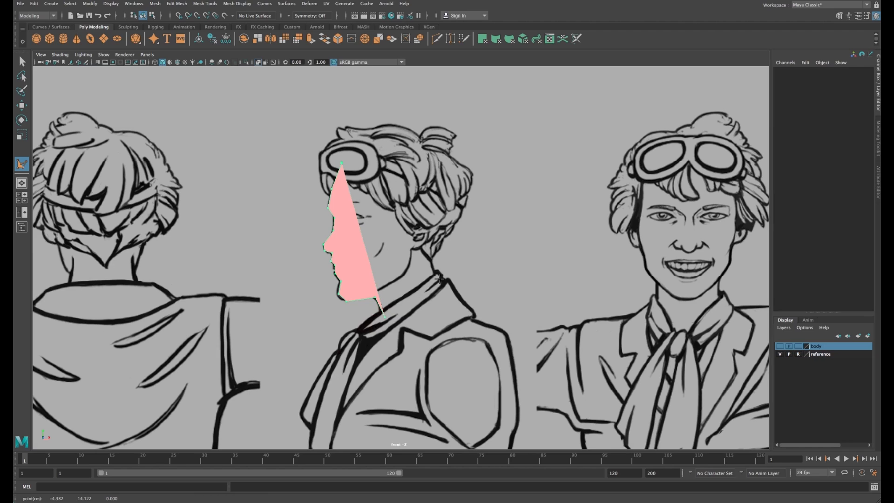
Step: Continue the outline over the crown, down the back of the skull and nape to the collar, and complete the polygon
left_click(362, 148)
left_click(394, 148)
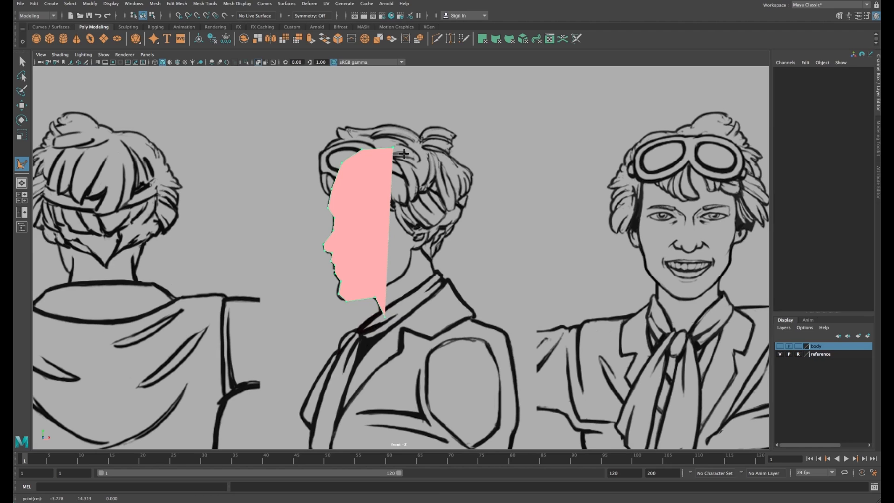
left_click(420, 162)
left_click(438, 191)
left_click(439, 218)
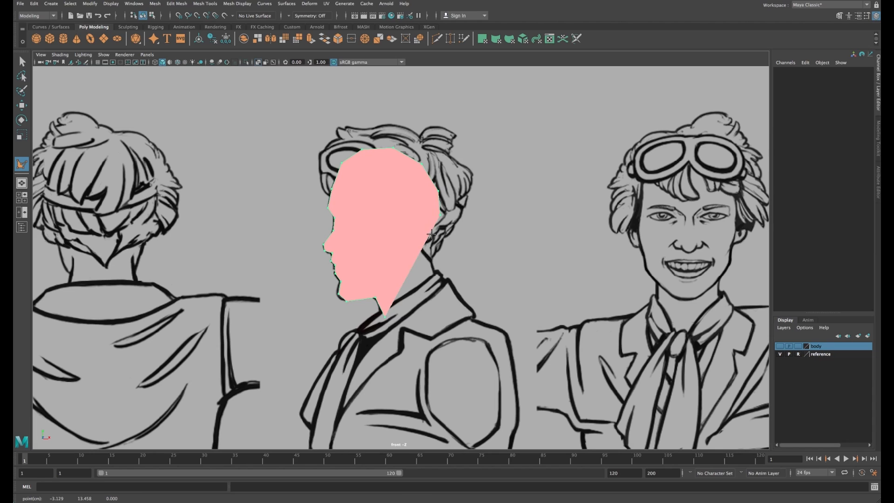
left_click(434, 239)
left_click(428, 257)
left_click(440, 286)
key("Return")
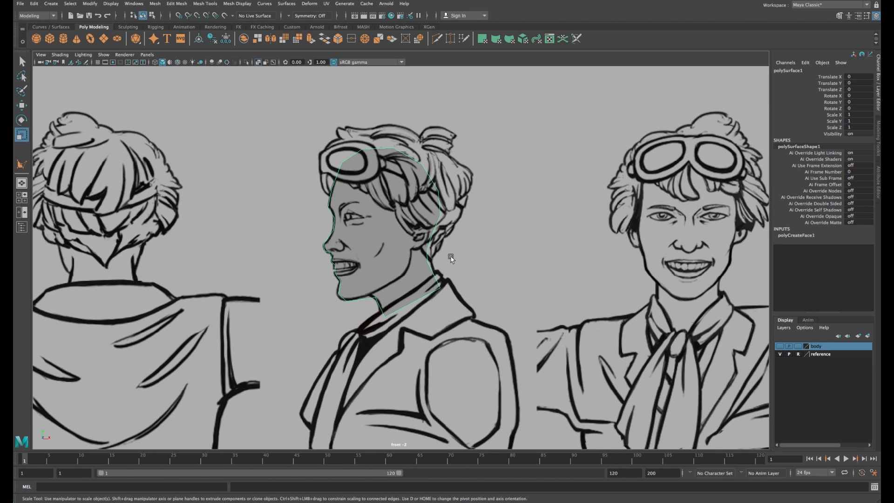
Step: Switch the head polygon to vertex editing and move the crown and back-of-skull vertices outward to enlarge the cranium
right_click(388, 180)
left_click(348, 179)
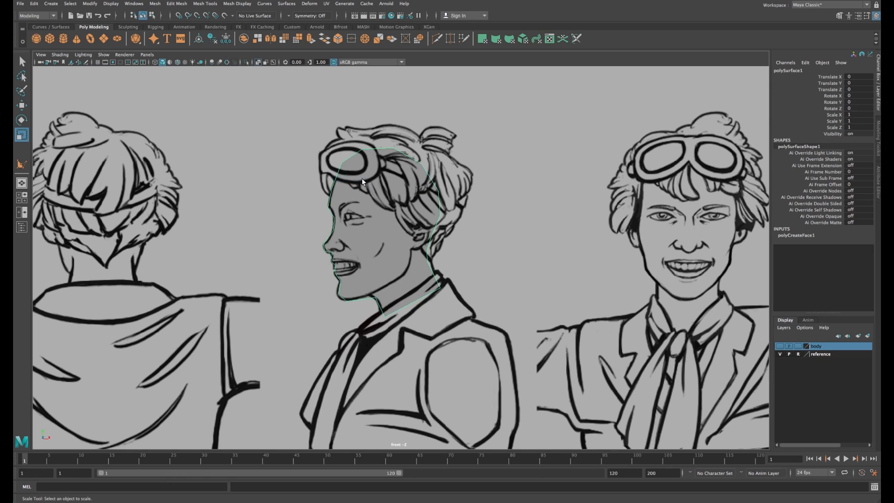
left_click_drag(412, 155, 368, 142)
key("w")
left_click_drag(421, 208, 446, 227)
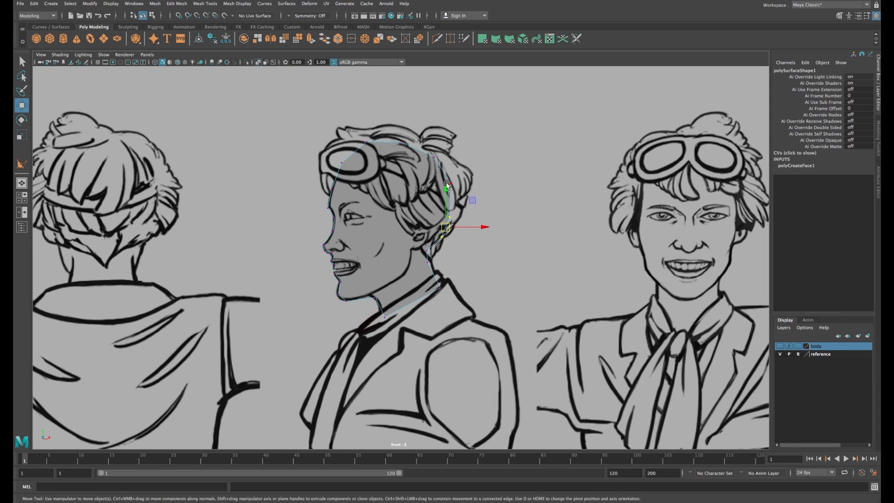
left_click_drag(443, 178, 458, 191)
left_click_drag(450, 183, 458, 228)
left_click_drag(450, 218, 454, 211)
left_click_drag(424, 163, 411, 136)
left_click_drag(403, 142, 405, 137)
Step: Reposition the vertices at the nape, back of the skull and rear crown to round the head's rear contour
left_click_drag(433, 228, 434, 257)
left_click_drag(427, 252, 430, 243)
left_click_drag(421, 256, 433, 268)
left_click_drag(428, 263, 422, 252)
left_click_drag(434, 176, 464, 220)
left_click_drag(453, 199, 449, 185)
mouse_move(435, 223)
left_mouse_down()
mouse_move(448, 235)
mouse_move(450, 223)
left_mouse_up()
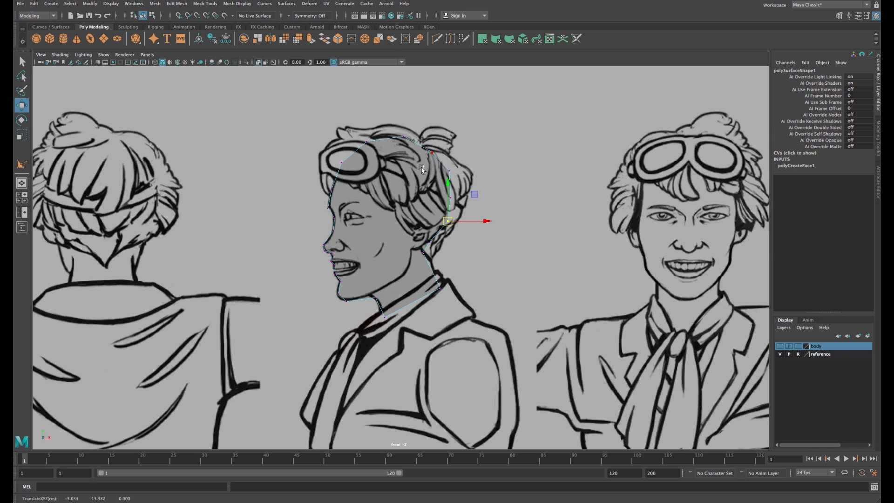
mouse_move(435, 162)
left_mouse_down()
mouse_move(458, 180)
mouse_move(431, 160)
mouse_move(432, 149)
left_mouse_up()
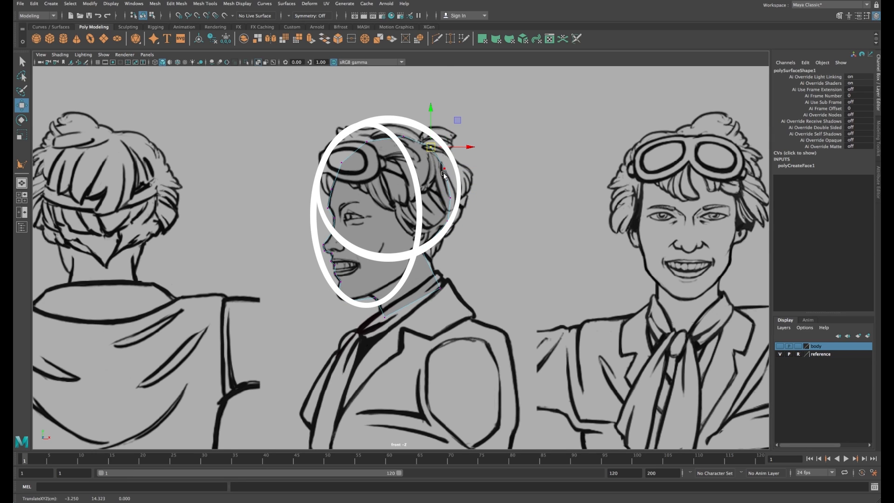
Step: Adjust the vertex at the base of the skull and the rear neck vertex at the collar to follow the side-view drawing
left_click(432, 244)
left_click_drag(433, 245, 424, 251)
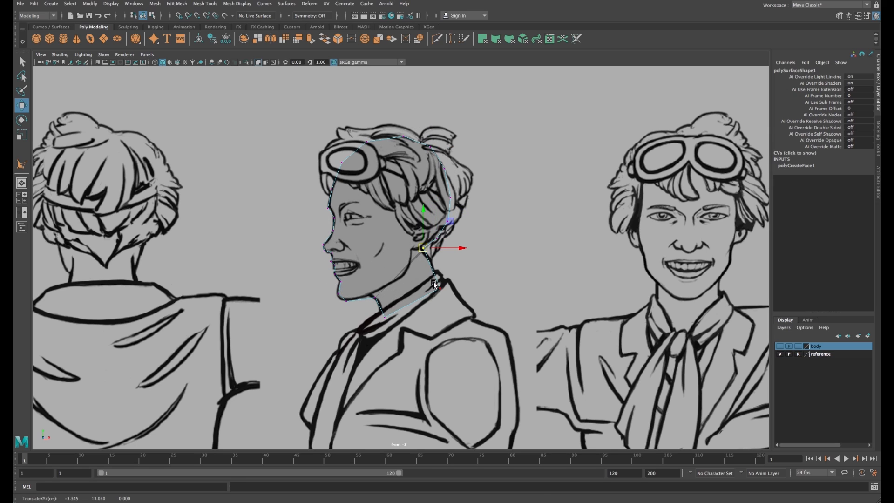
left_click(439, 289)
left_click_drag(439, 289, 443, 287)
Step: Fine-tune the vertices around the crown, rear skull, throat and nape of the profile, and return it to object mode
left_click_drag(385, 121, 412, 151)
middle_click_drag(411, 152, 404, 151)
left_click_drag(440, 187, 459, 206)
middle_click_drag(458, 206, 460, 199)
left_click_drag(435, 160, 454, 177)
middle_click_drag(454, 177, 454, 172)
left_click_drag(439, 212, 457, 227)
middle_click_drag(457, 227, 458, 224)
left_click_drag(366, 287, 386, 307)
middle_click_drag(387, 307, 382, 302)
left_click_drag(412, 242, 447, 279)
middle_click_drag(447, 279, 450, 281)
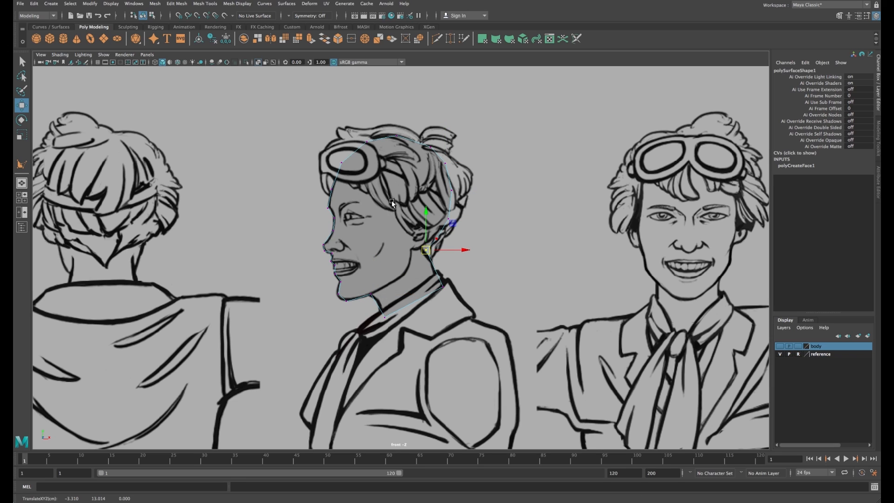
right_click_drag(392, 201, 417, 189)
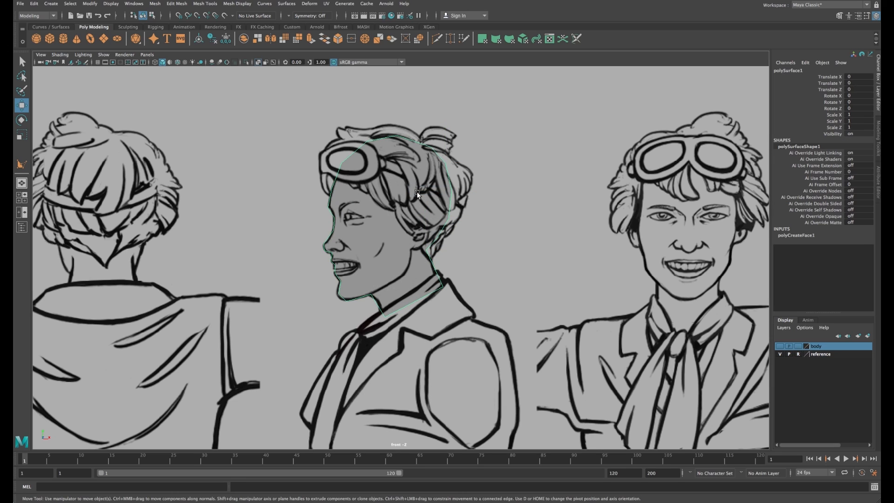
Step: Turn off isolation in the perspective view to show the head profile together with the reference plane
key("space")
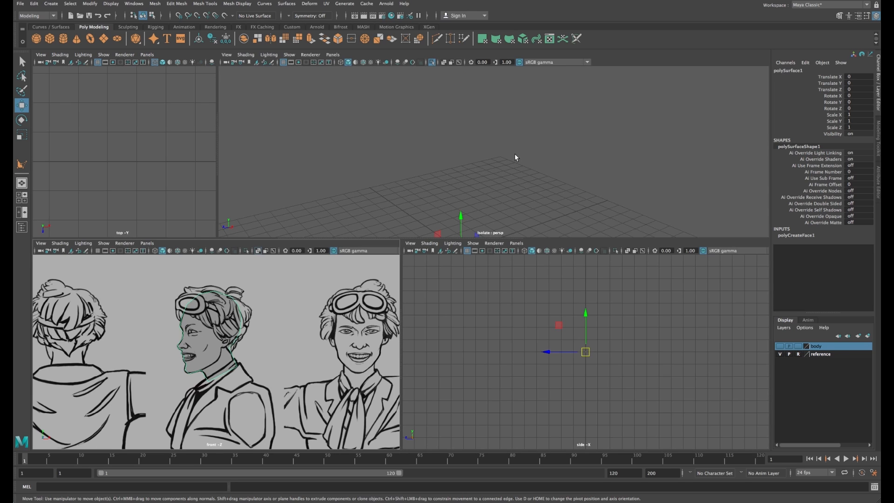
key("space")
left_click_drag(520, 188, 401, 171, "alt")
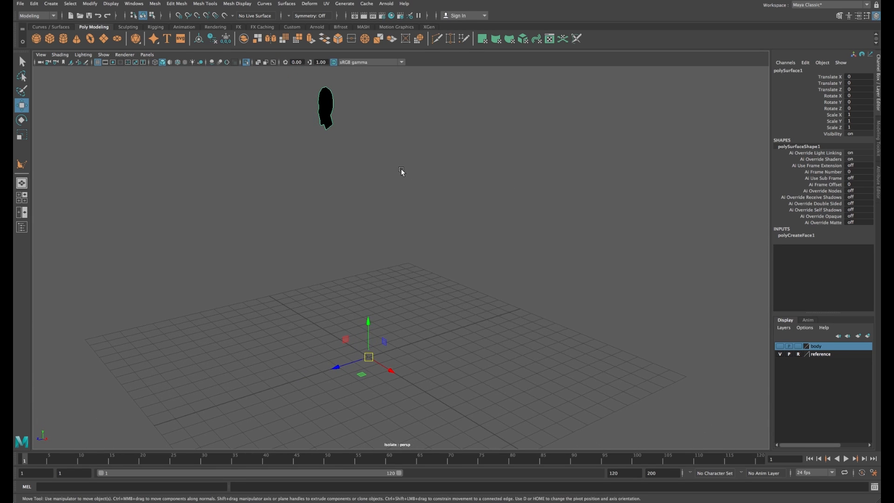
key("ctrl+1")
left_click_drag(409, 194, 445, 193, "alt")
middle_click_drag(391, 190, 470, 208, "alt")
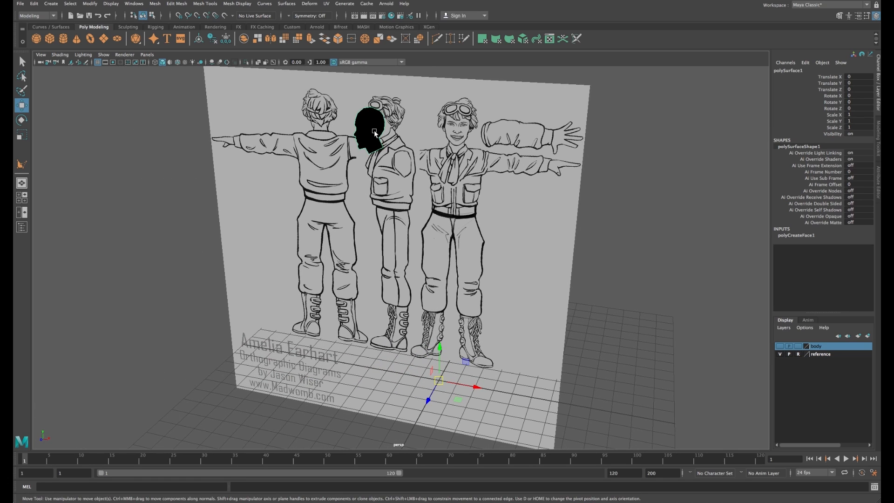
left_click_drag(371, 142, 400, 249, "alt")
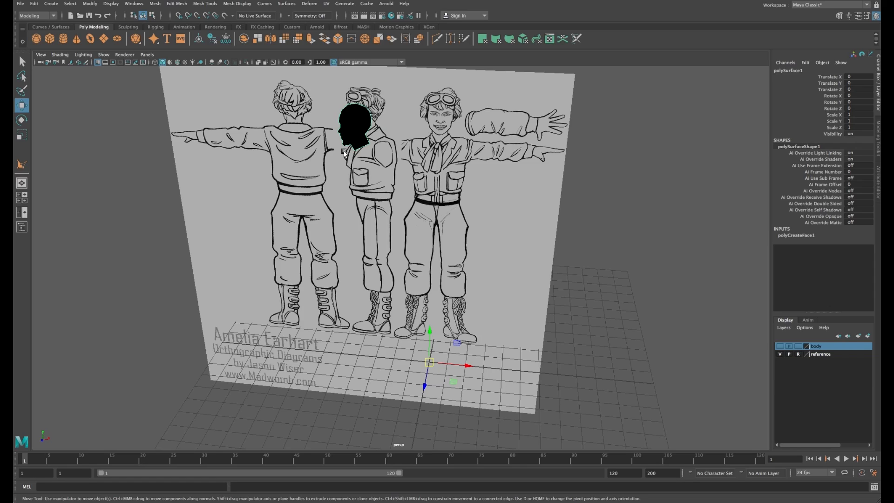
Step: Center the head polygon's pivot and lower it to about Y 12.87, near the neck
left_click(90, 4)
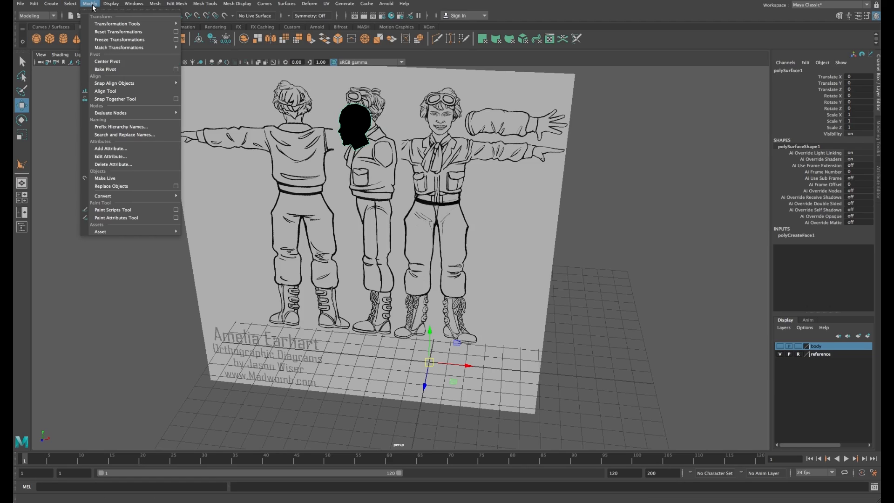
left_click(104, 61)
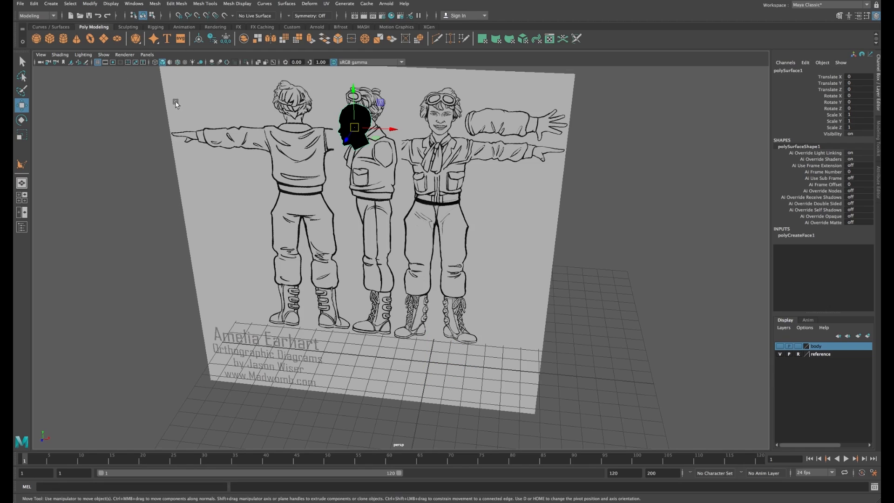
key("d")
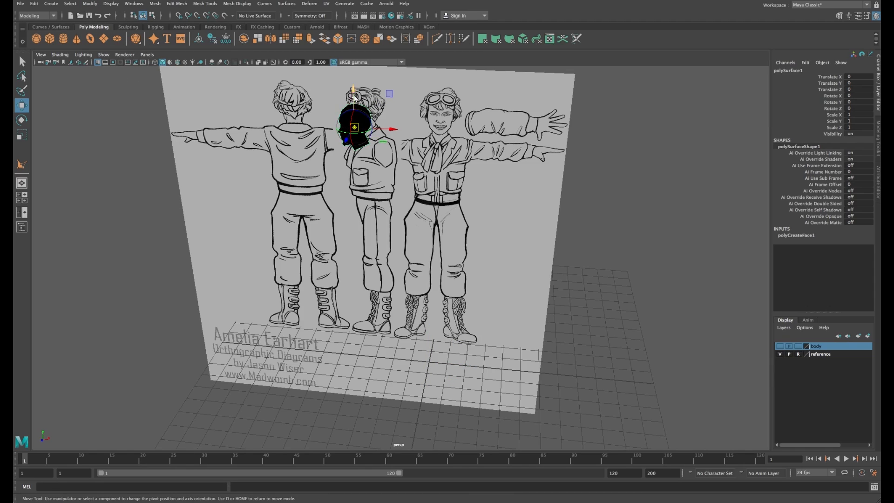
left_click_drag(354, 97, 352, 108)
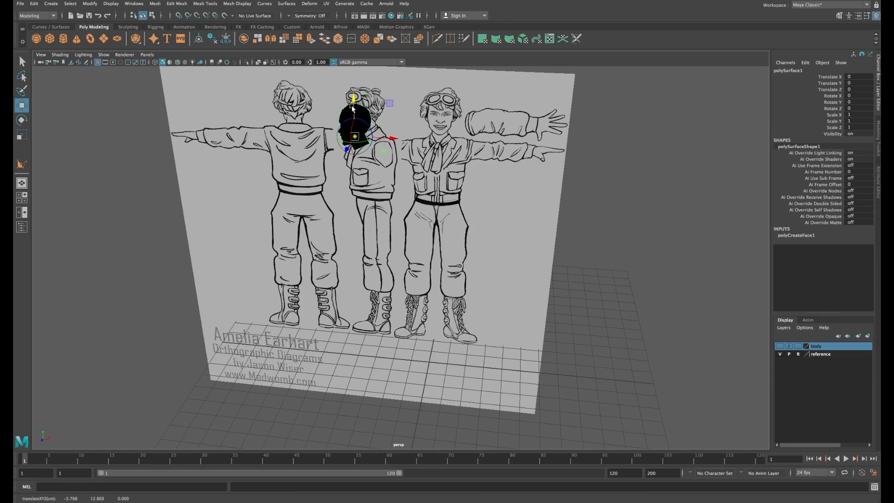
key("d")
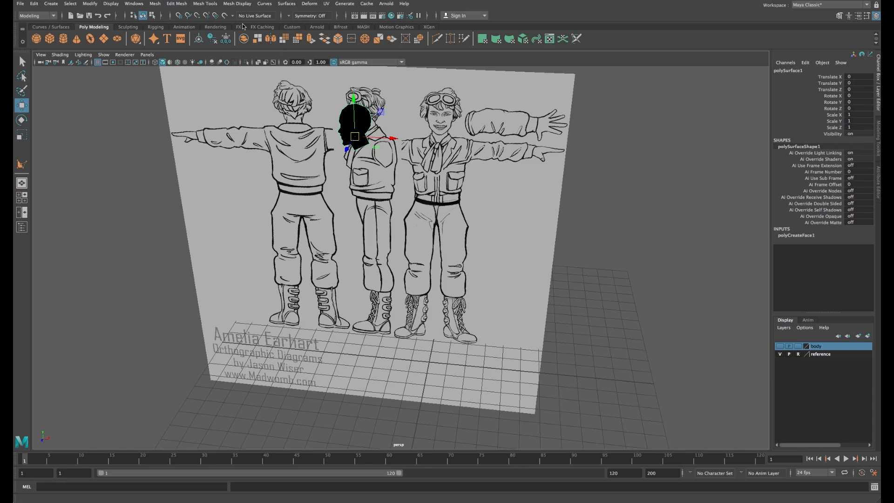
Step: Reverse the head polygon's normals and return it to object mode
left_click(239, 5)
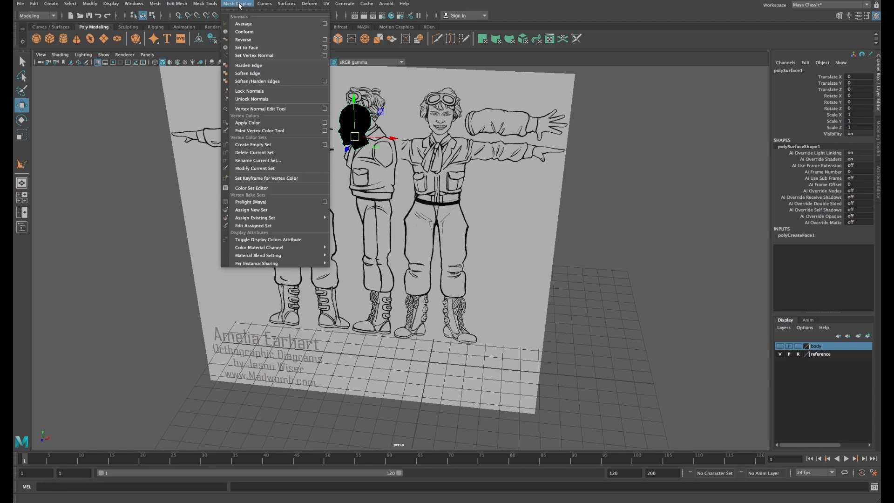
left_click(243, 40)
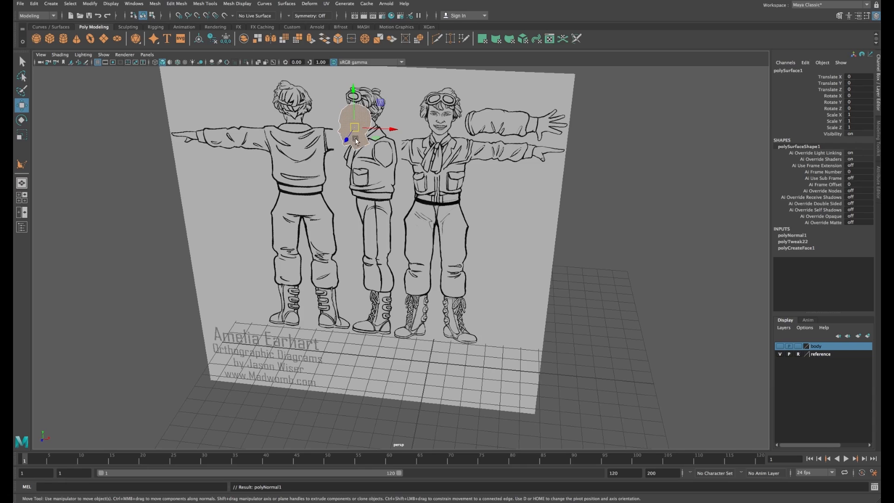
right_click(362, 119)
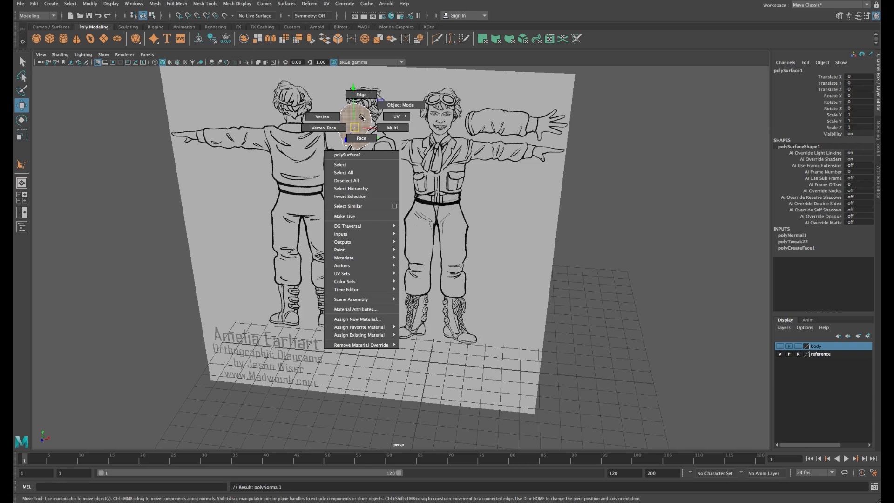
right_click_drag(362, 117, 396, 107)
left_click(395, 108)
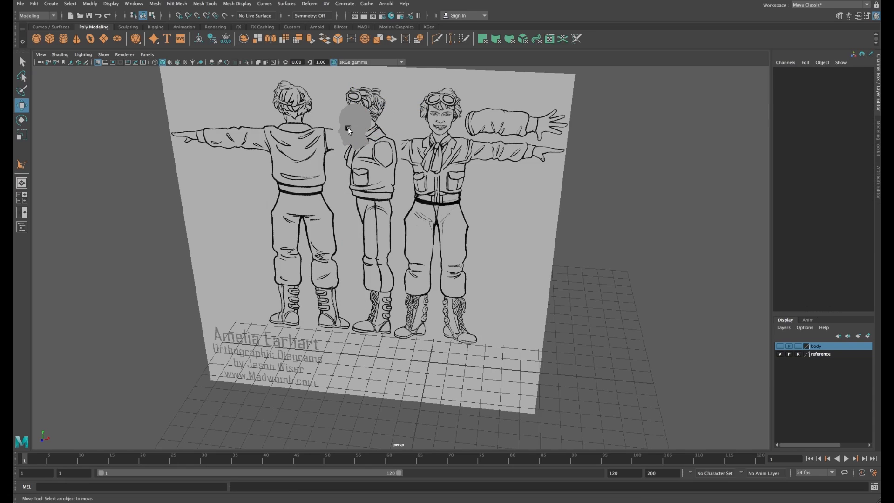
Step: Create one instance of the head polygon with Duplicate Special and move it about 3.82 in X onto the front-view face
left_click(356, 126)
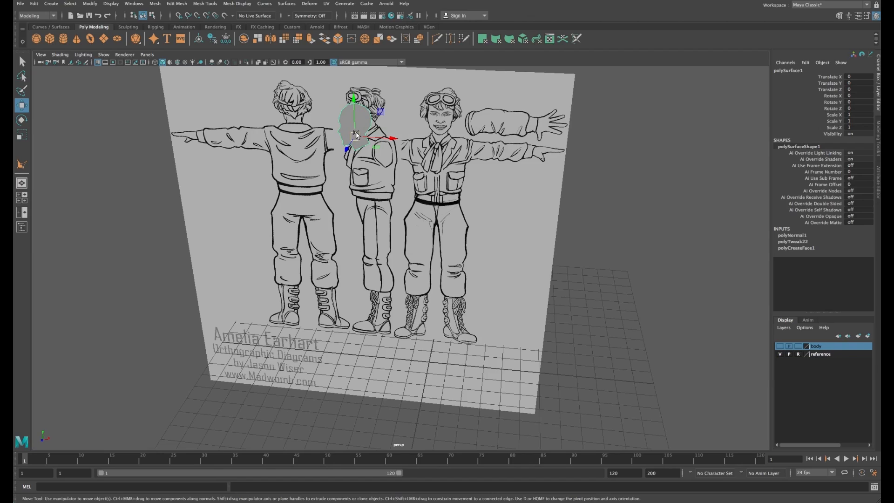
left_click(355, 135)
left_click(34, 3)
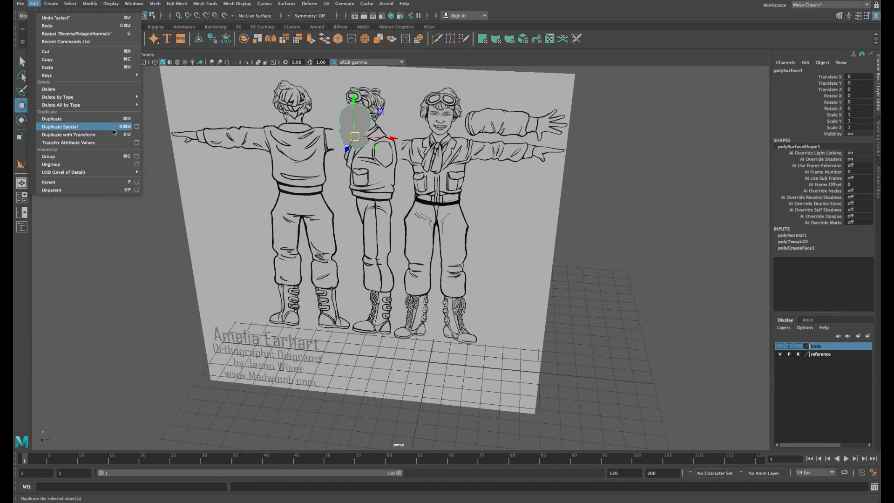
left_click(137, 128)
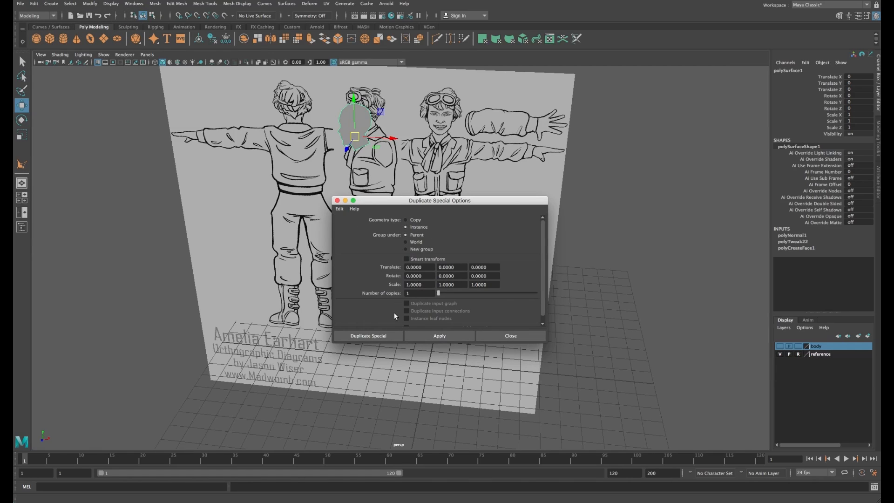
left_click(375, 335)
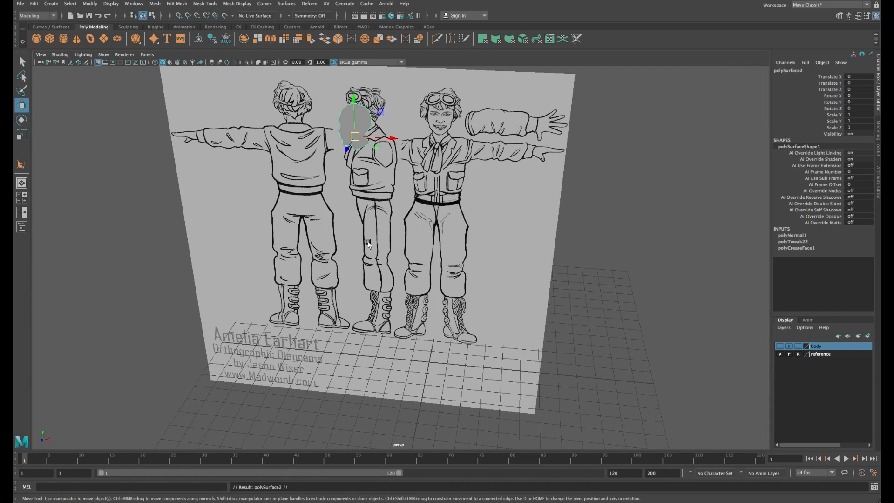
left_click_drag(388, 143, 463, 142)
Step: Rotate the front-view head instance 90 degrees in Y and align it with the face's center line at about X 0.03
left_click(839, 15)
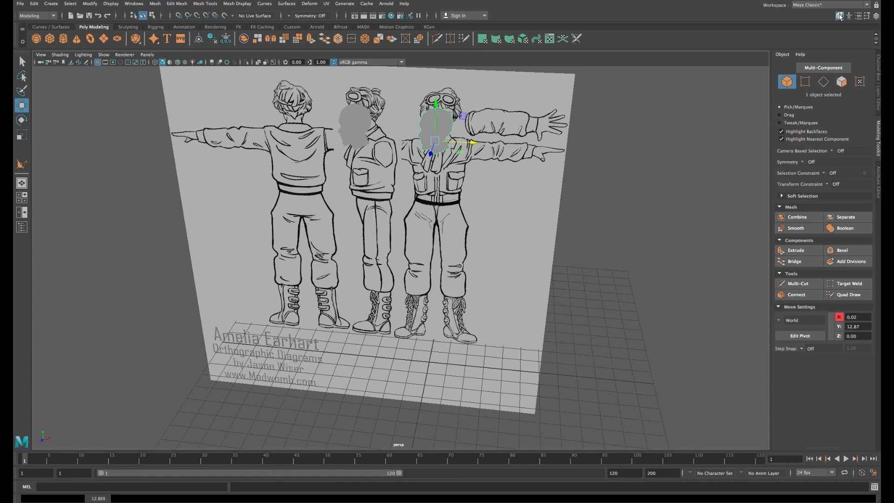
key("space")
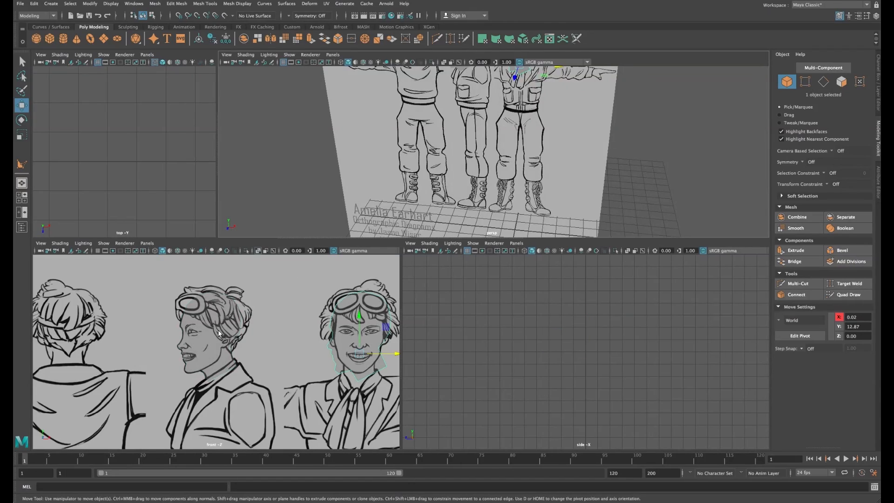
key("space")
middle_click_drag(589, 296, 368, 295, "alt")
right_click_drag(368, 295, 388, 293, "alt")
middle_click_drag(387, 292, 367, 288, "alt")
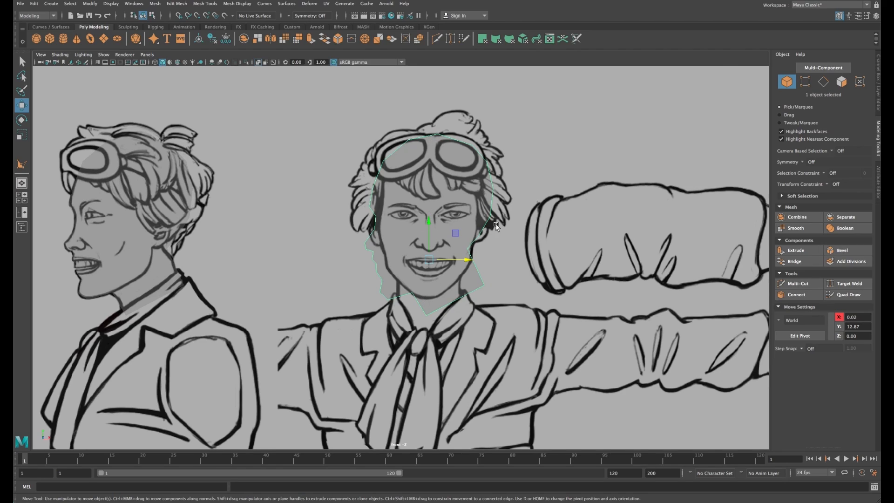
left_click(875, 16)
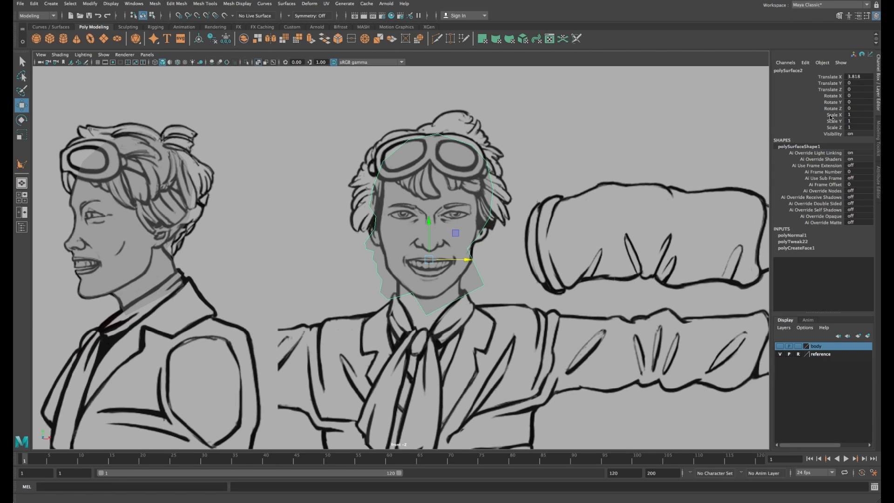
left_click(870, 103)
type("90")
key("Return")
left_click(839, 16)
left_click(839, 16)
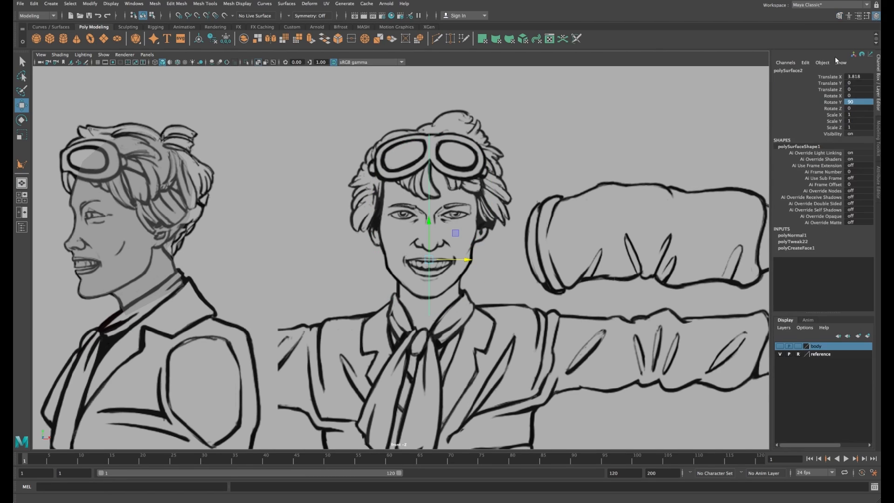
left_click(839, 16)
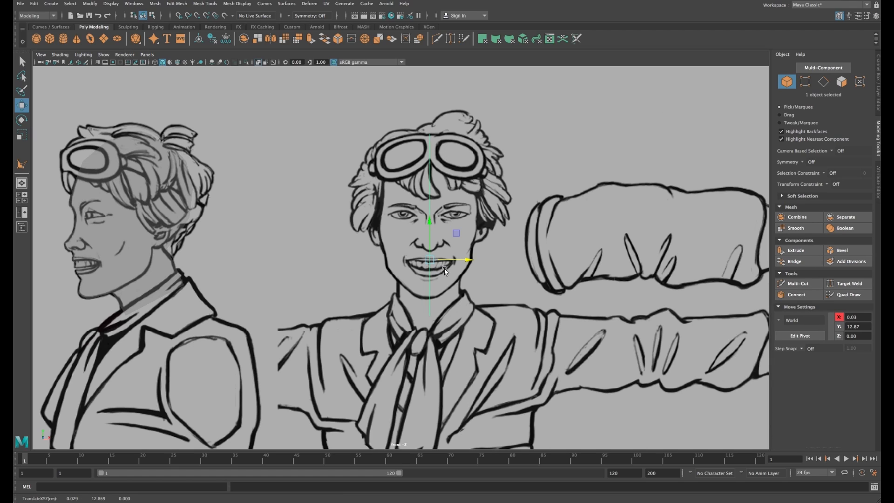
Step: Extrude the instanced head profile's face with a thickness of 0.1
key("space")
middle_click_drag(517, 98, 524, 174, "alt")
right_click_drag(523, 174, 577, 173, "alt")
left_click_drag(578, 172, 533, 172, "alt")
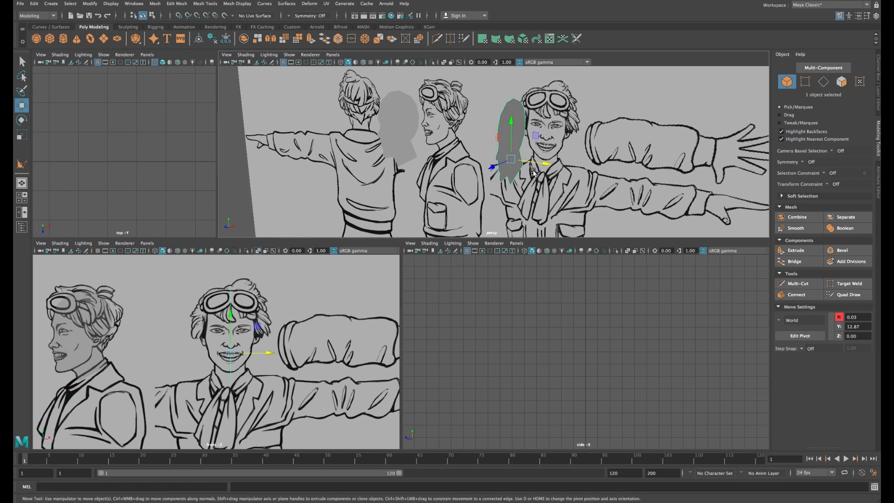
middle_click_drag(533, 172, 511, 175, "alt")
right_click_drag(510, 176, 551, 169, "alt")
middle_click_drag(552, 168, 548, 181, "alt")
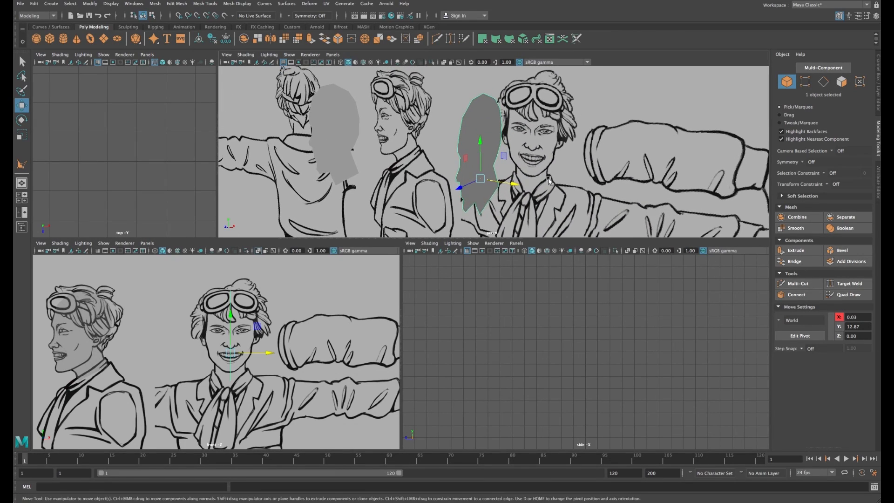
left_click_drag(548, 180, 545, 167, "alt")
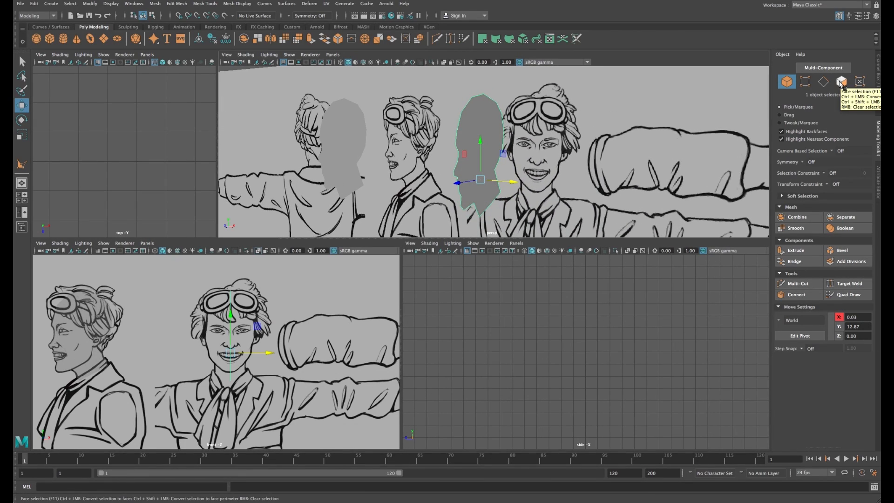
left_click(841, 83)
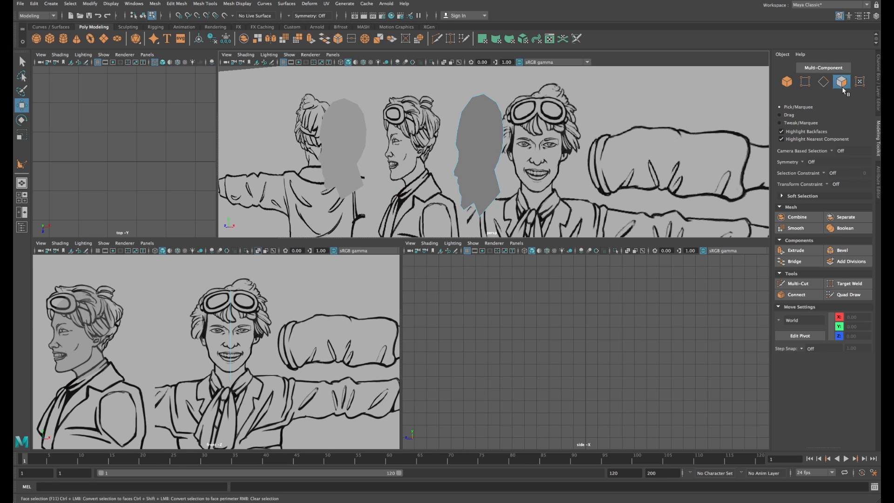
left_click(479, 154)
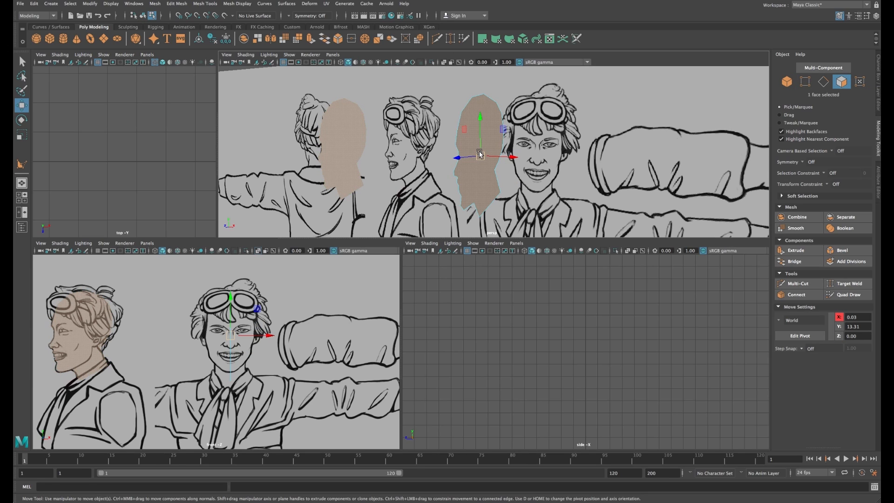
left_click(799, 253)
left_click_drag(645, 150, 572, 176)
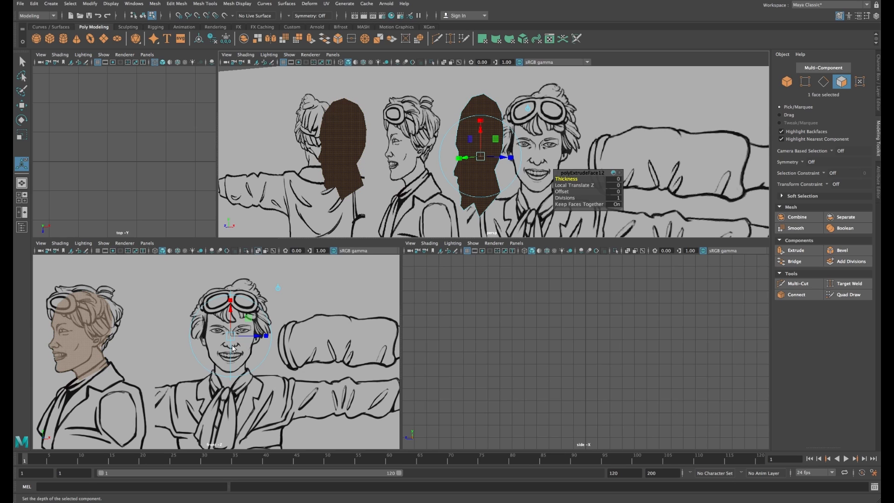
left_click_drag(568, 180, 569, 180)
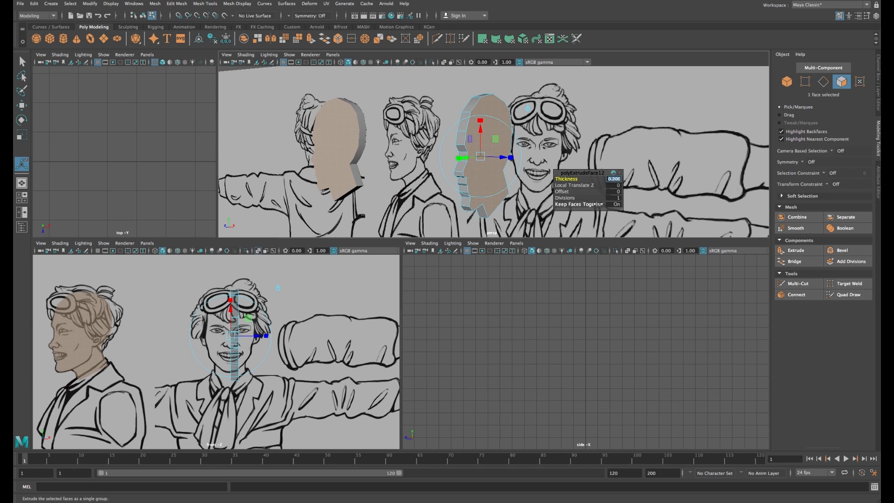
key("Return")
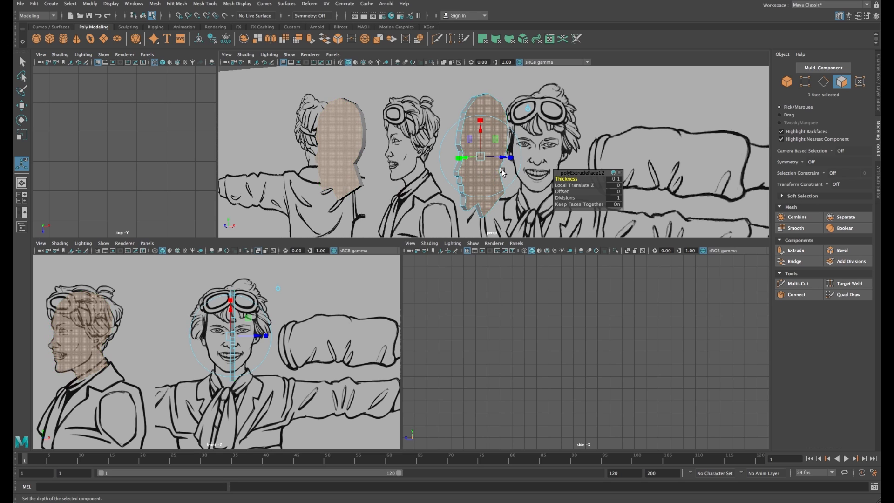
Step: Try an offset of 0.05 on the head face extrusion
left_click(615, 192)
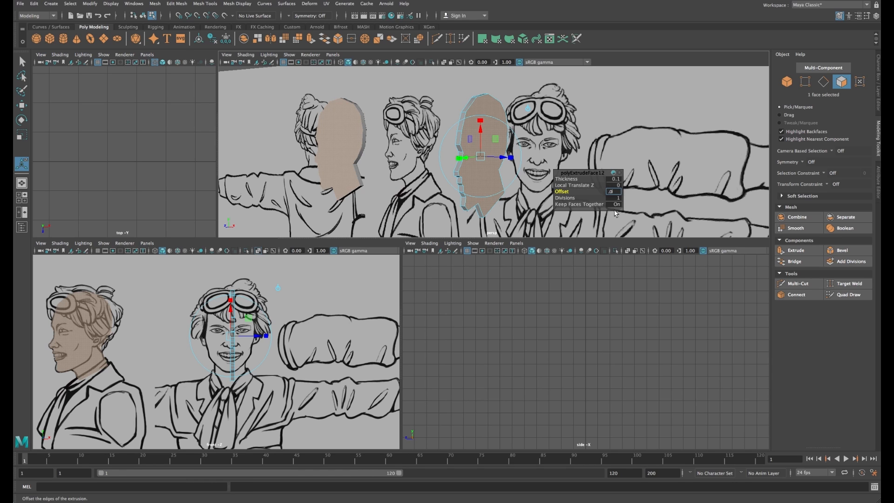
type(".05")
key("Return")
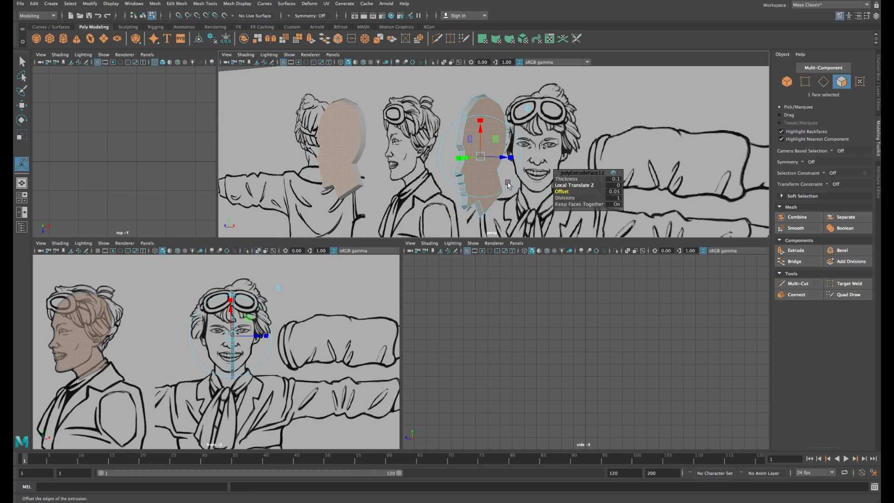
left_click_drag(487, 186, 519, 175, "alt")
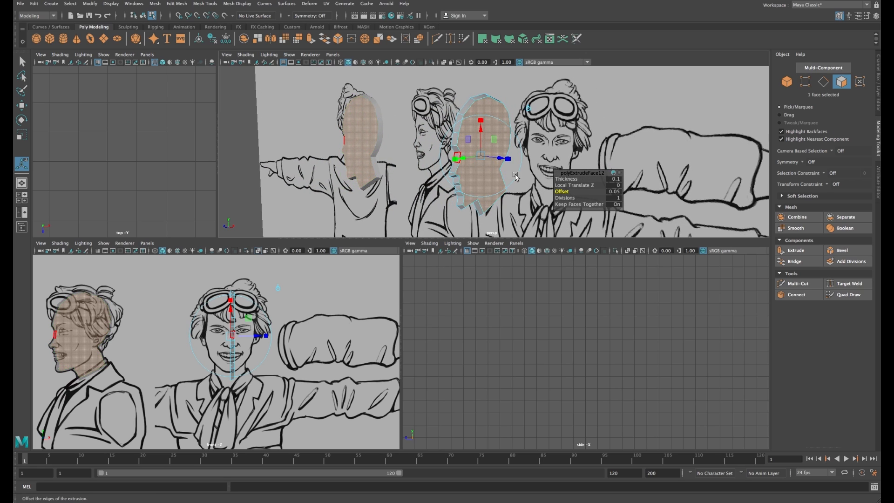
Step: Set the head face extrusion's offset to 0.03 and return to the Move tool
left_click(614, 192)
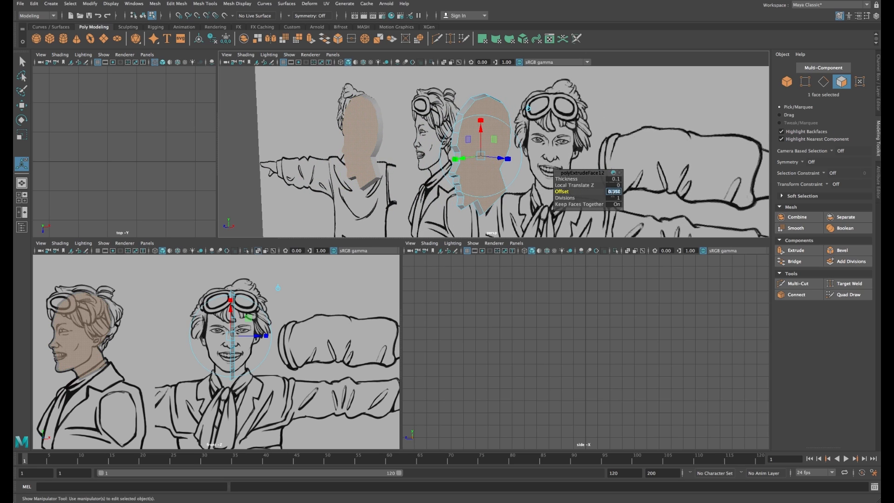
type(".03")
key("Return")
mouse_move(507, 187)
left_mouse_down("alt")
mouse_move(522, 186)
mouse_move(513, 192)
left_mouse_up("alt")
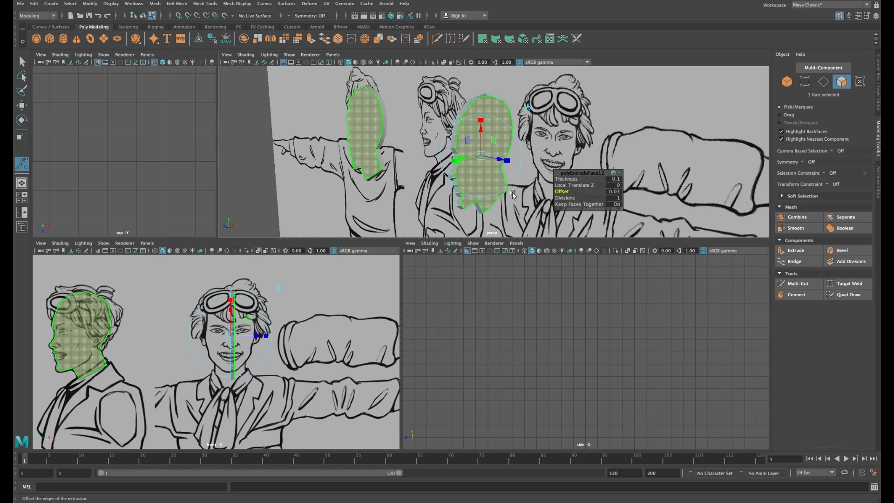
key("w")
Step: Connect the vertices above and below the nose with 2 segments and move the middle vertex to about Z 0.68
left_click_drag(512, 191, 450, 180, "alt")
right_click_drag(451, 180, 506, 194, "alt")
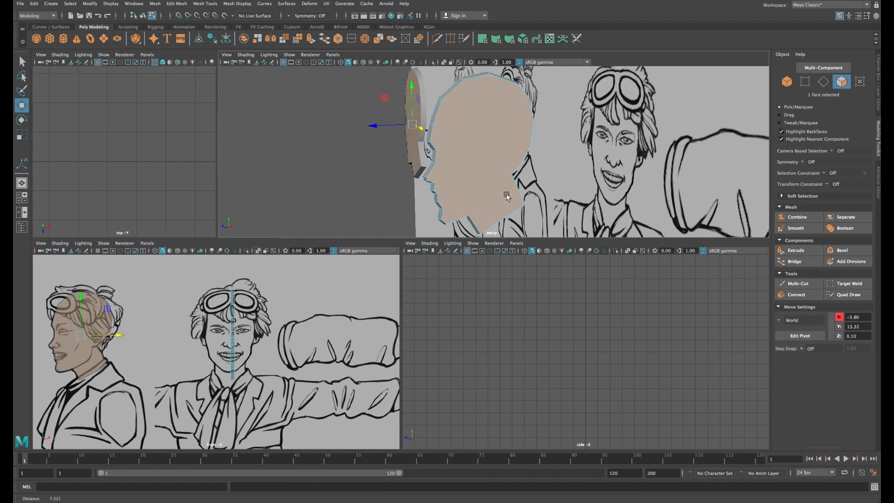
left_click_drag(506, 195, 505, 166, "alt")
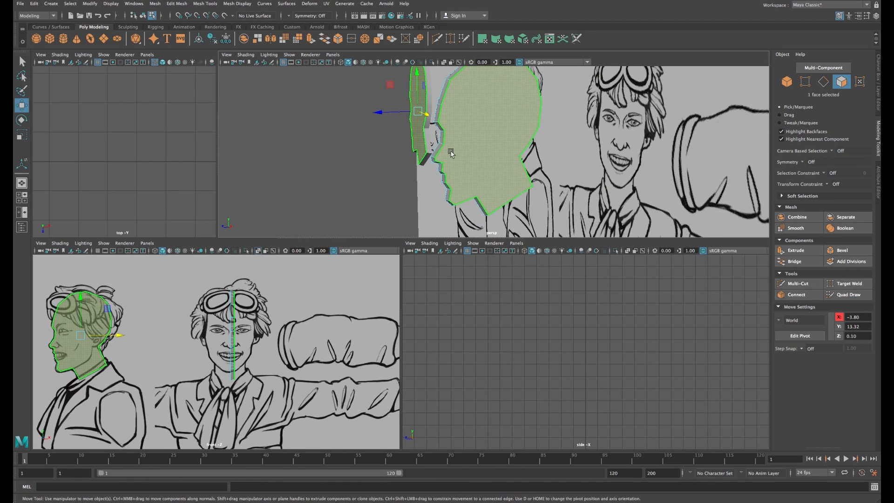
right_click_drag(473, 154, 435, 154)
left_click(442, 163)
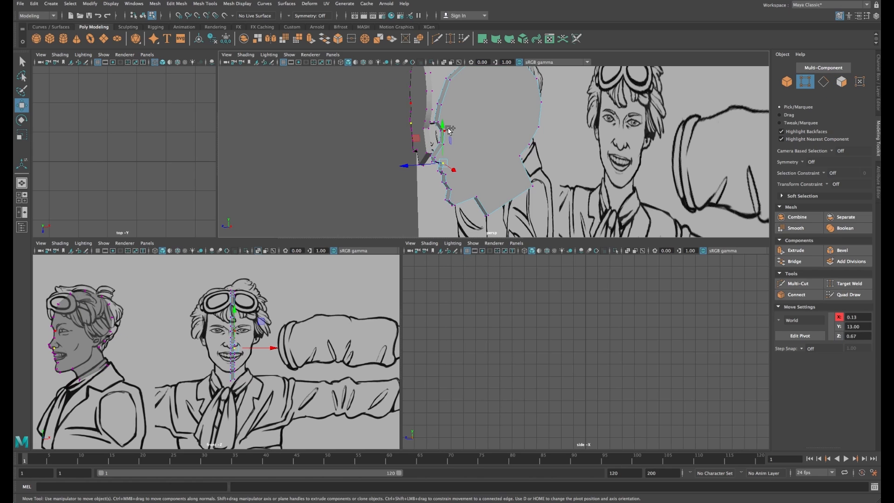
mouse_move(453, 140)
left_mouse_down()
mouse_move(473, 145)
mouse_move(462, 138)
left_mouse_up()
right_click_drag(462, 138, 566, 176, "alt")
left_click(794, 295)
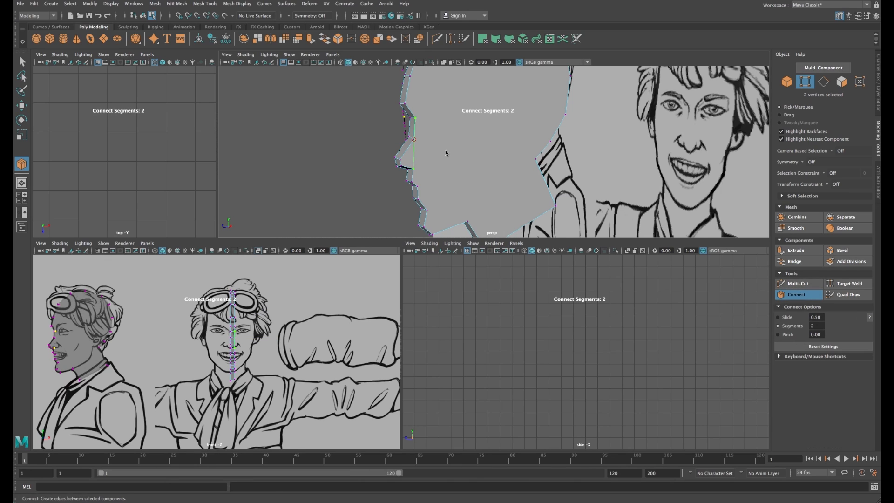
left_click(414, 139)
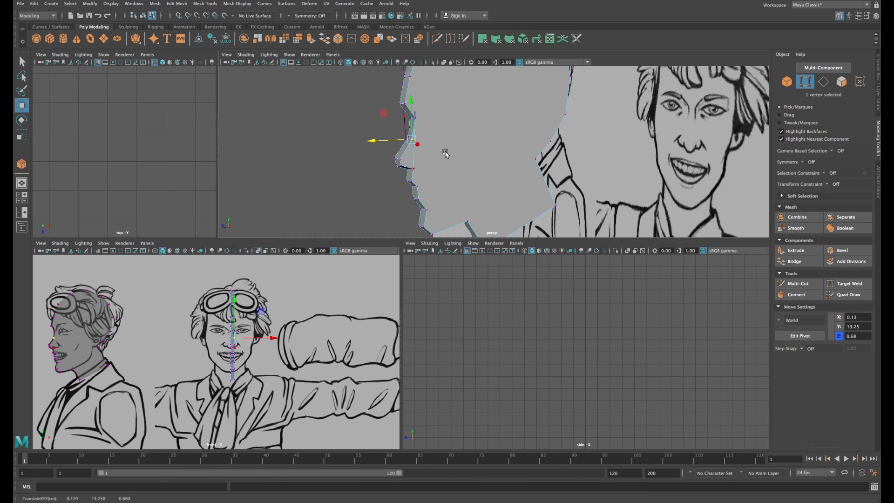
left_click_drag(442, 150, 472, 155, "alt")
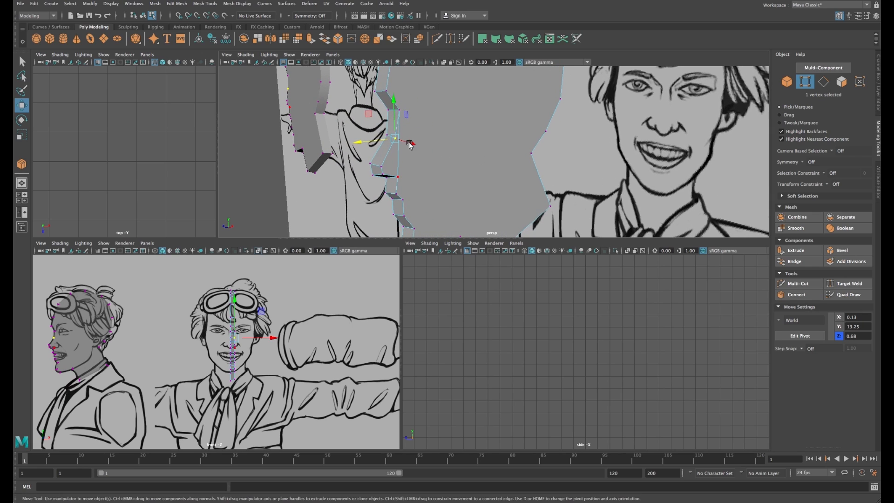
Step: Extrude the large side face of the head with a thickness of 0.3 and an offset of 0.1
right_click_drag(459, 151, 374, 151)
left_click(463, 162)
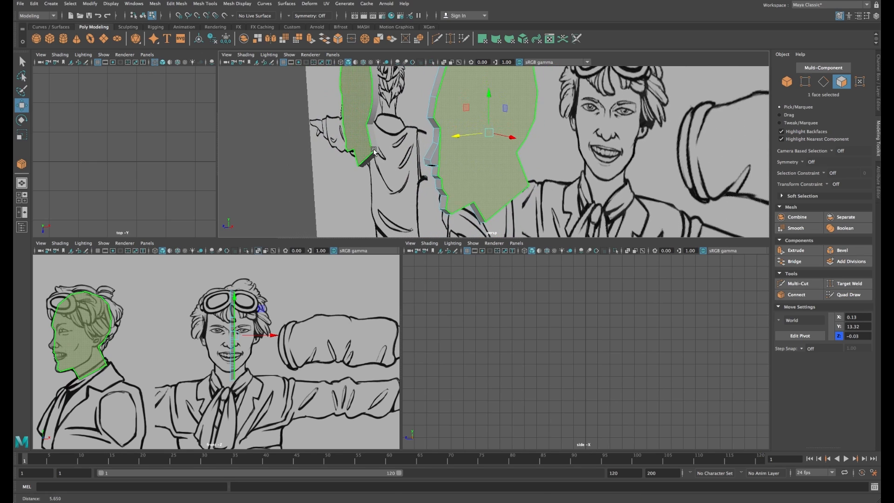
left_click_drag(374, 151, 388, 154, "alt")
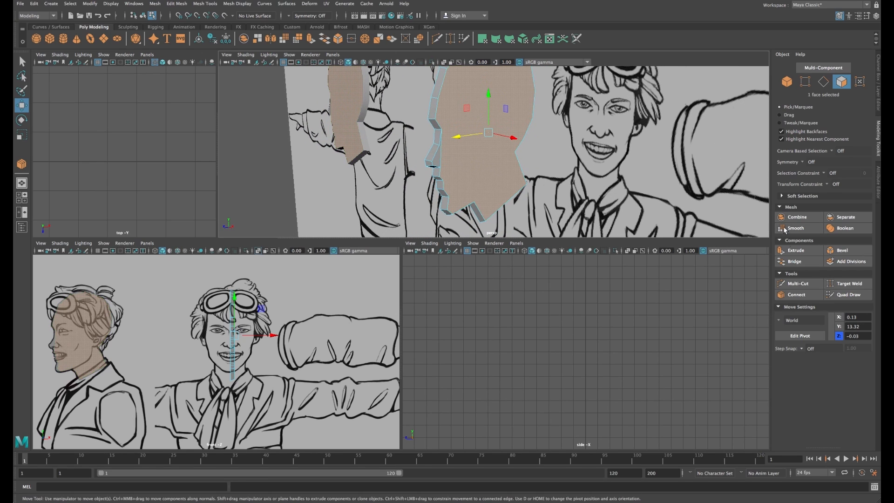
left_click(796, 252)
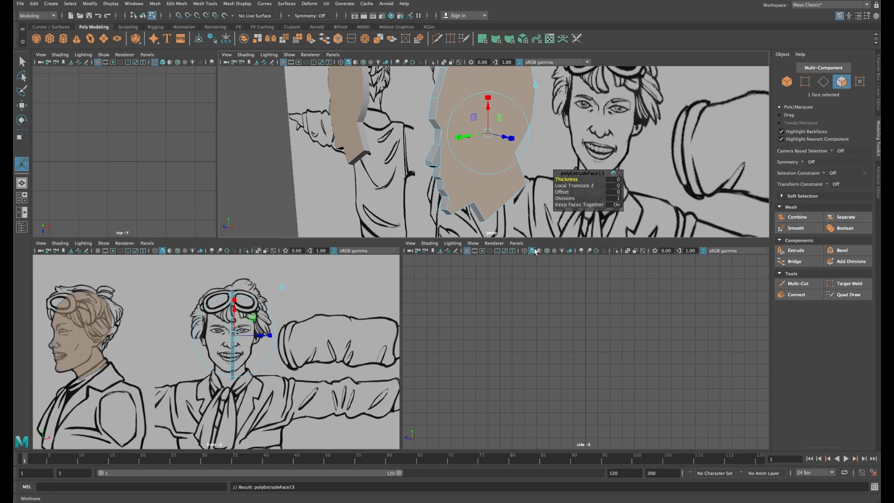
left_click_drag(566, 179, 569, 180)
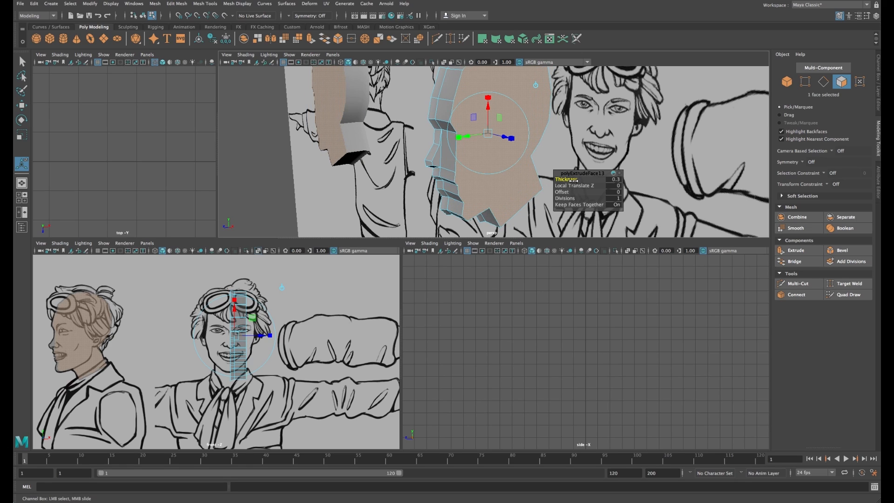
left_click(613, 192)
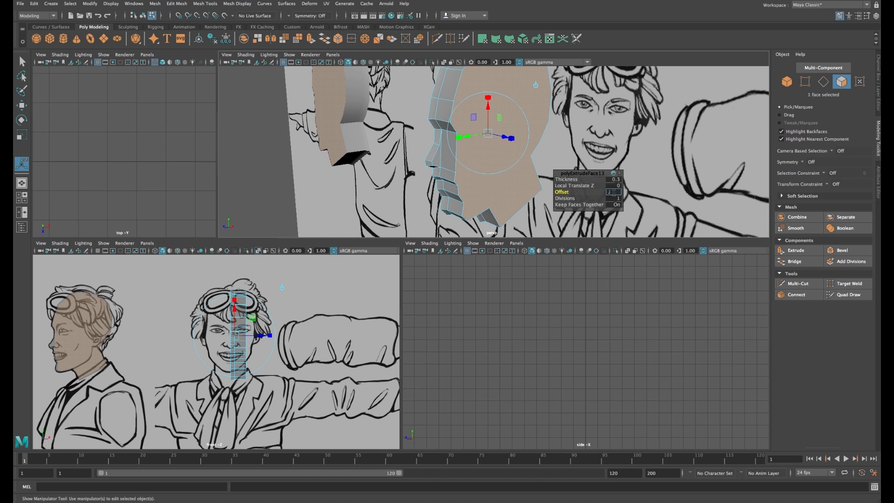
type(".1")
key("Return")
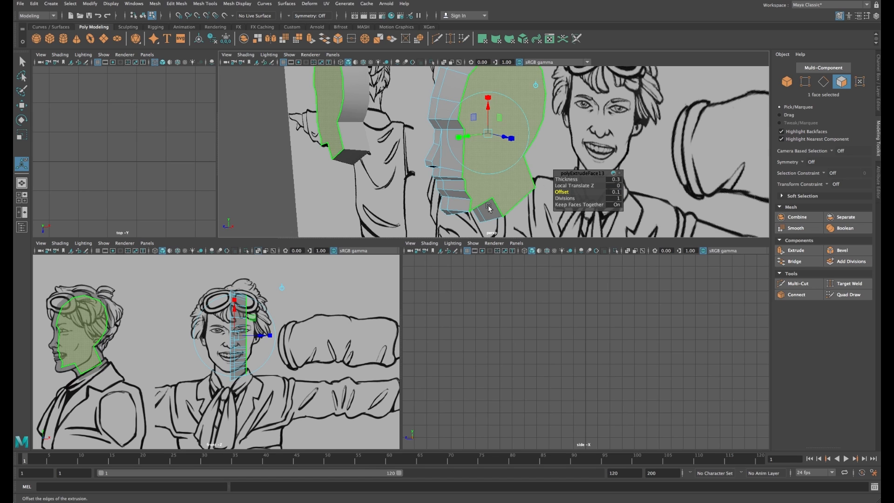
left_click_drag(473, 183, 516, 195, "alt")
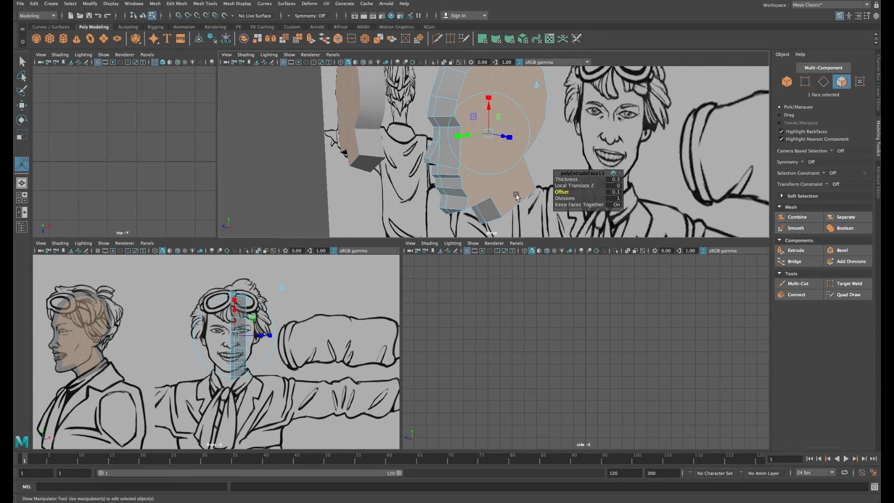
Step: Connect the vertex under the jaw to the nape vertex with an edge separating the head from the neck
key("w")
right_click_drag(503, 174, 473, 172)
left_click(489, 196)
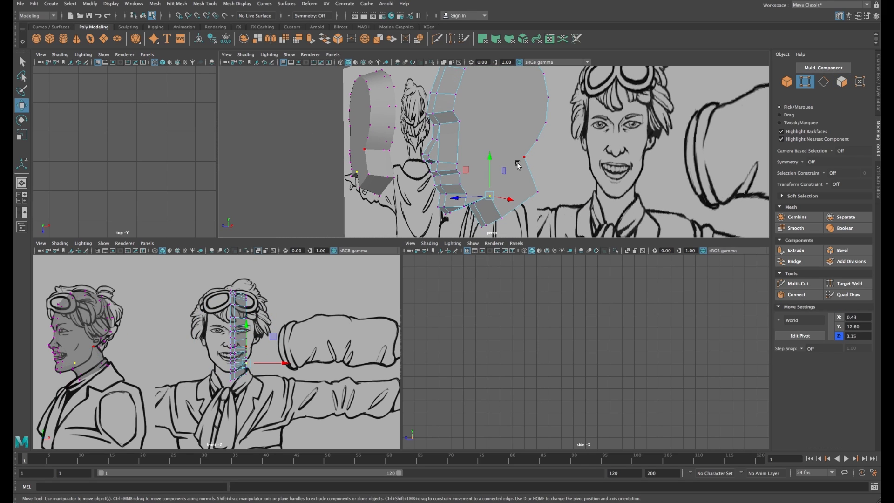
left_click(525, 157, "shift")
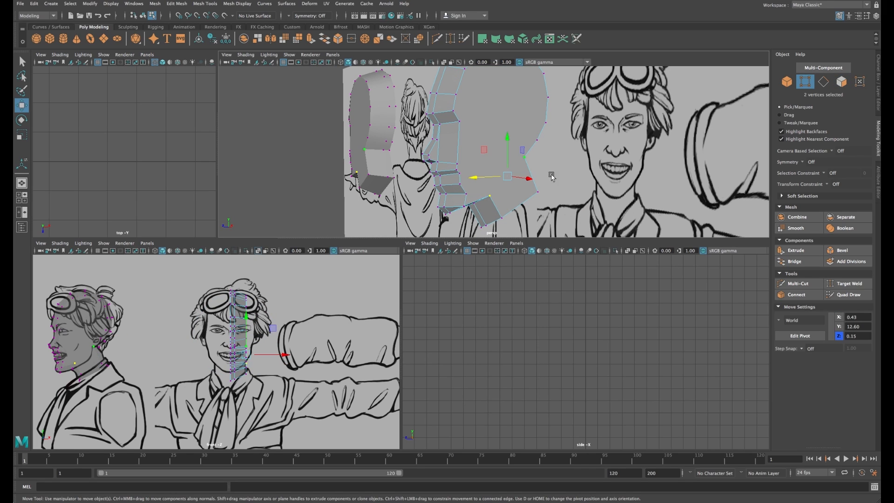
left_click(797, 294)
key("w")
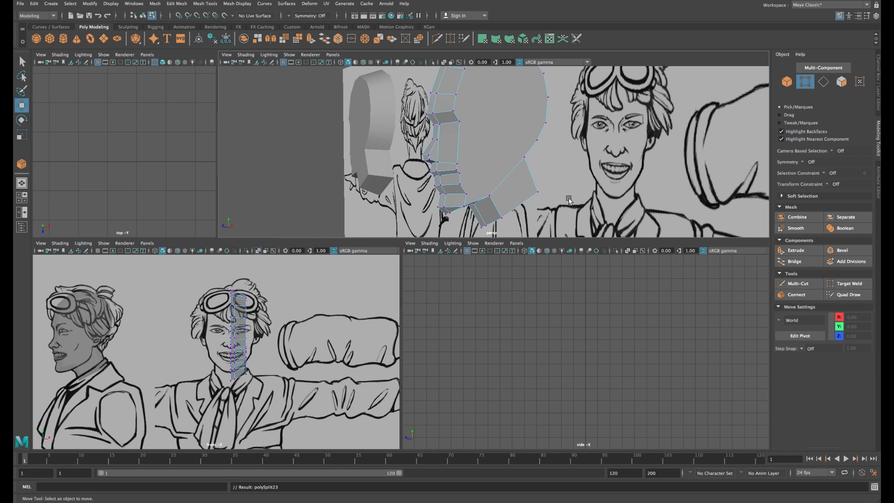
Step: Merge the extra side vertices beside the mouth and along the jaw into their neighbours with Target Weld
right_click_drag(506, 188, 482, 180, "alt")
middle_click_drag(483, 179, 501, 152, "alt")
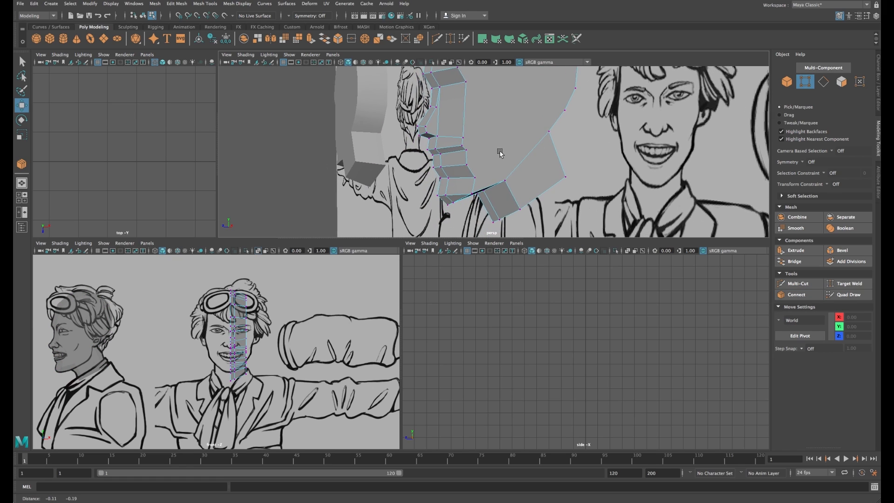
right_click_drag(501, 152, 484, 160, "alt")
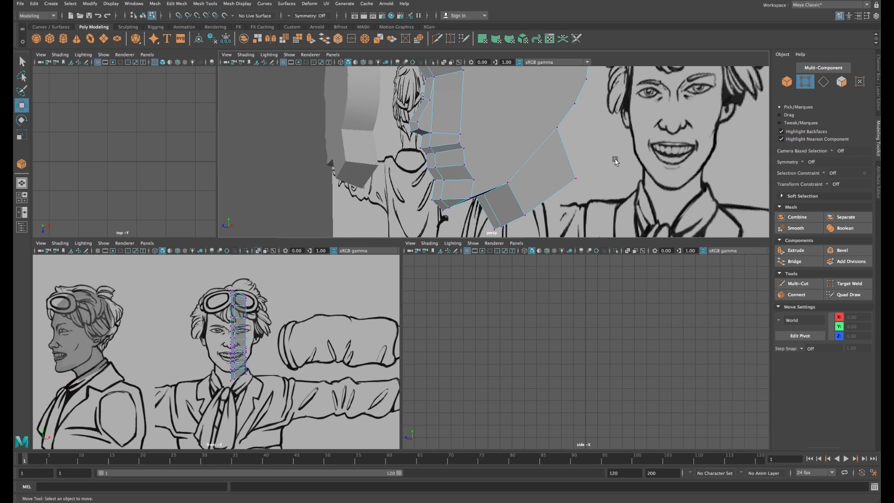
left_click(851, 285)
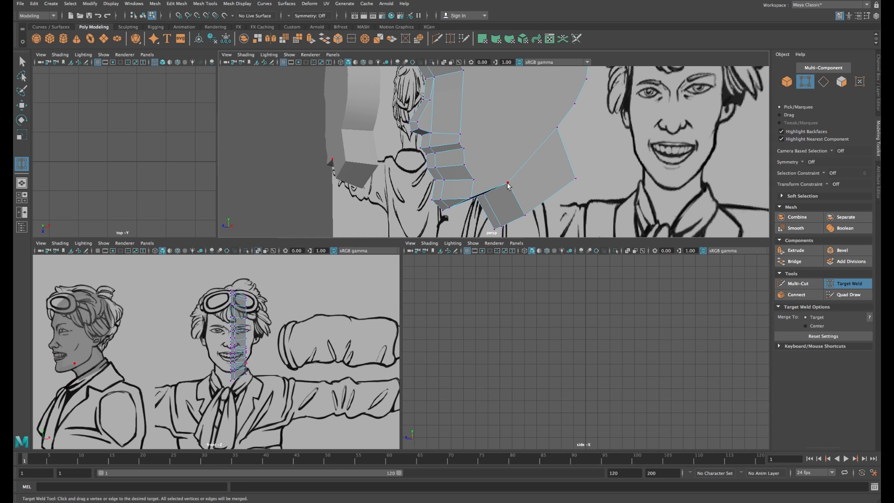
left_click_drag(466, 151, 464, 150)
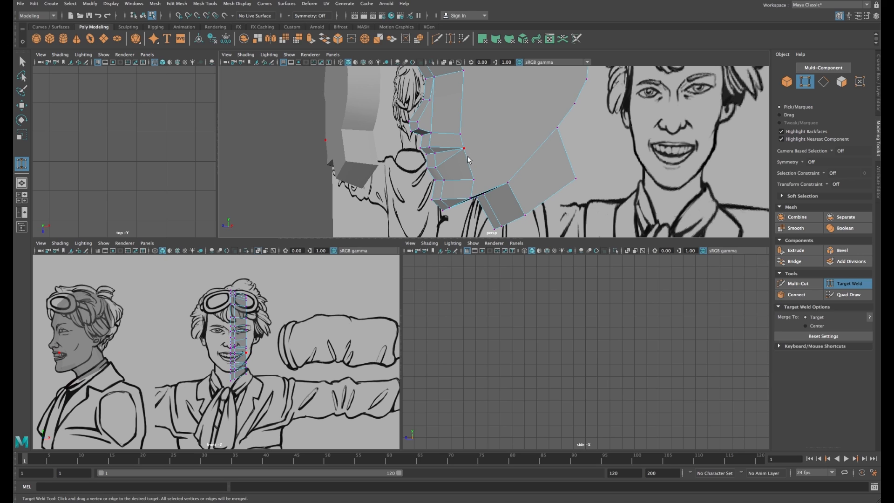
left_click_drag(474, 176, 459, 188, "alt")
Step: Reposition the jawline vertices behind the chin to smooth the head's lower side contour
key("w")
left_click(468, 188)
mouse_move(438, 194)
left_mouse_down()
mouse_move(468, 172)
mouse_move(448, 187)
left_mouse_up()
left_click(454, 179)
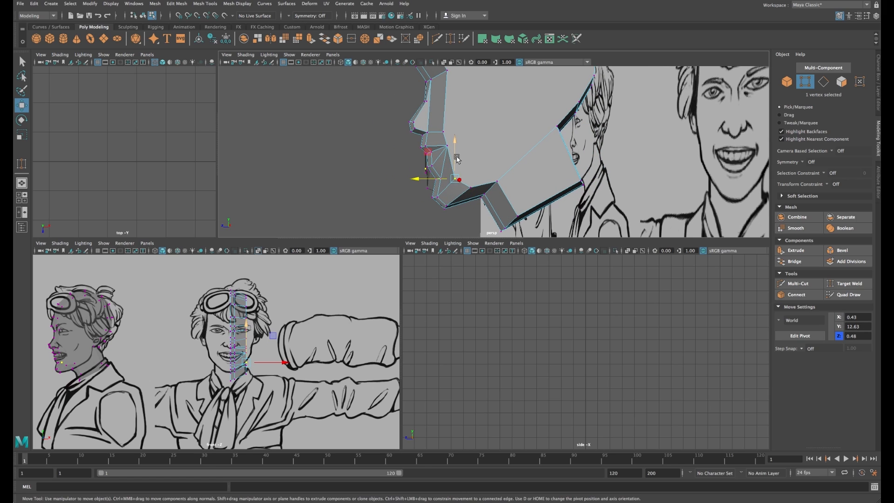
left_click_drag(456, 156, 454, 181)
left_click(471, 187)
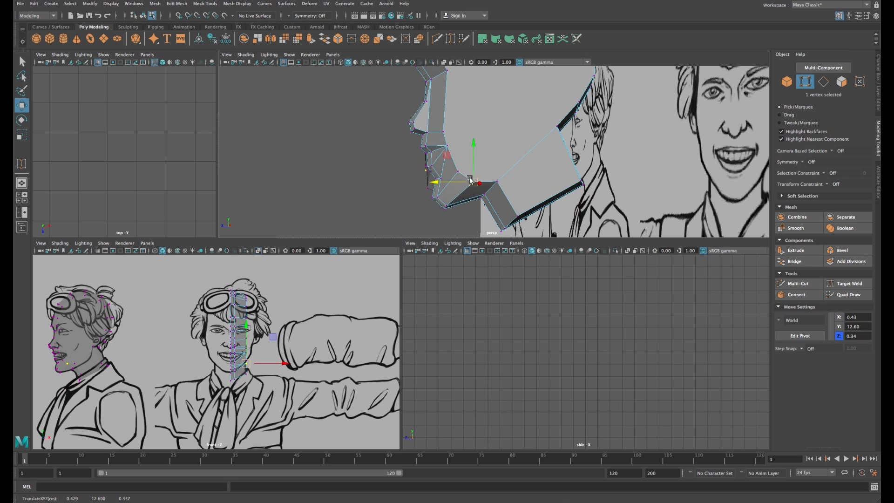
left_click(497, 181)
Step: Select the two side vertices under the chin and move them outward to about X 0.17
left_click_drag(497, 184, 559, 192, "alt")
left_click(448, 198)
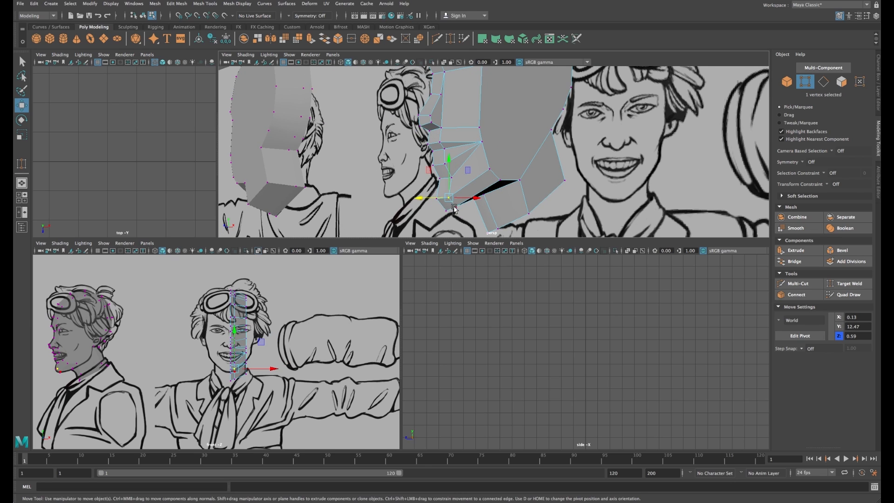
left_click(456, 207, "shift")
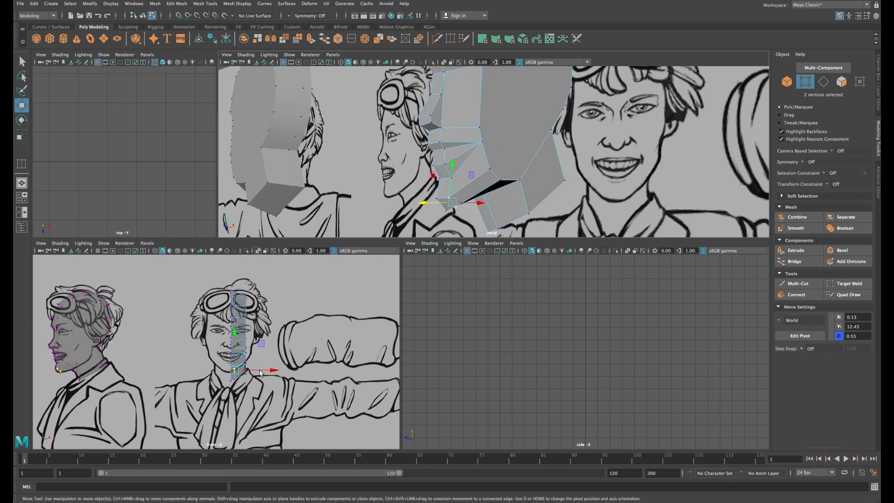
left_click_drag(260, 371, 262, 372)
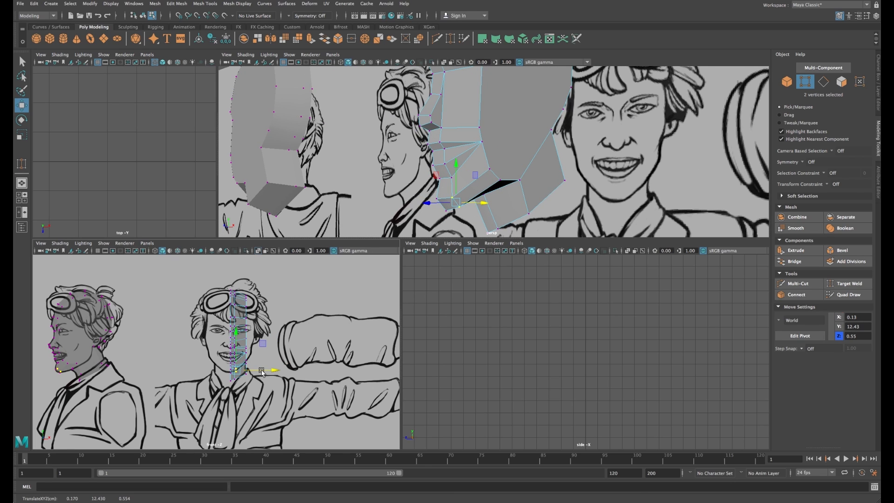
Step: Extrude the large side face of the head outward by about 0.19
left_click_drag(509, 146, 523, 163, "alt")
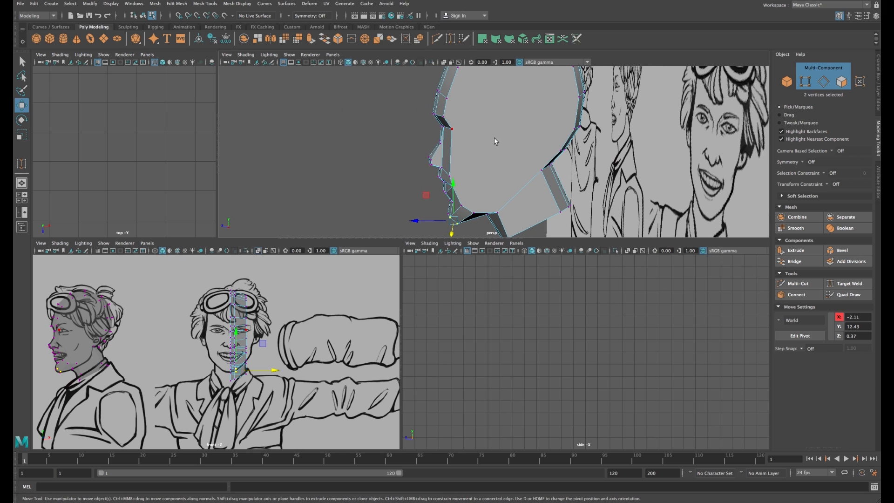
right_click_drag(495, 141, 499, 158)
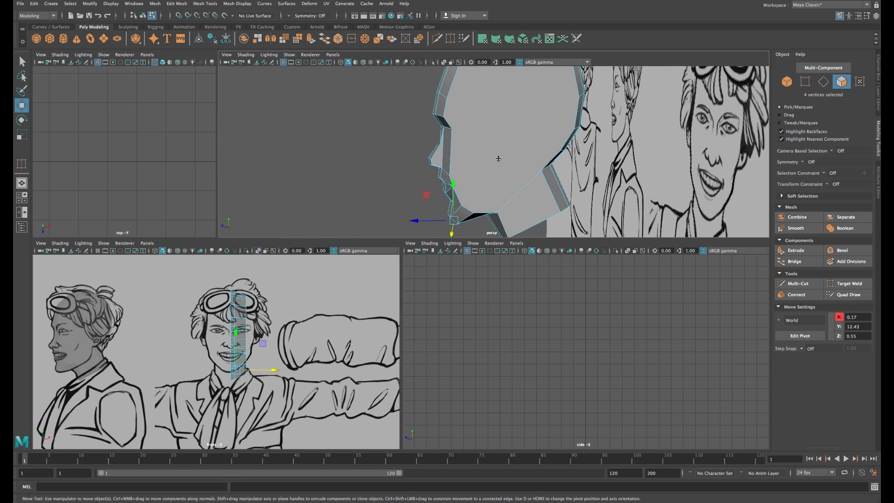
left_click(498, 158)
left_click_drag(498, 158, 527, 166, "alt")
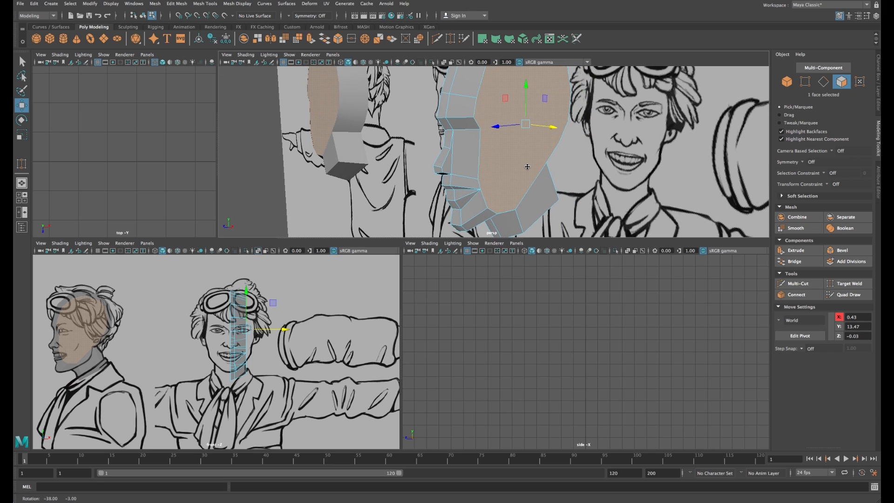
key("ctrl+e")
left_click_drag(272, 329, 280, 329)
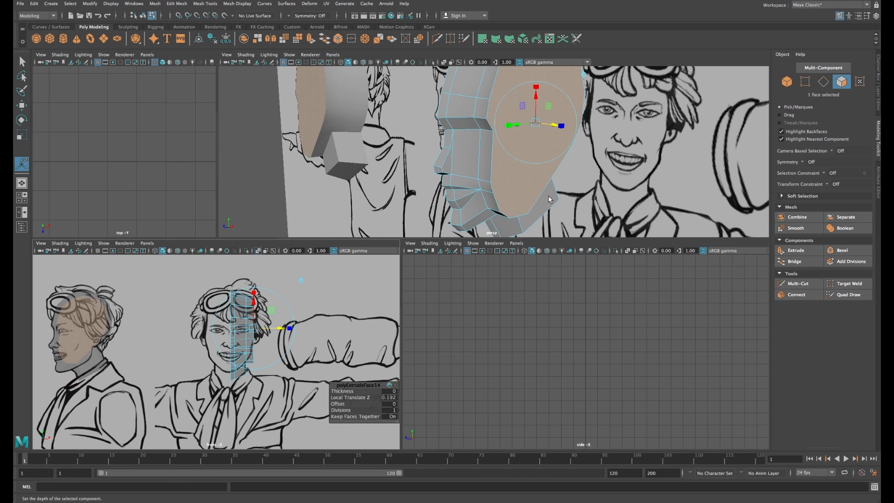
Step: Scale the extruded side face down uniformly to taper the side of the head
key("r")
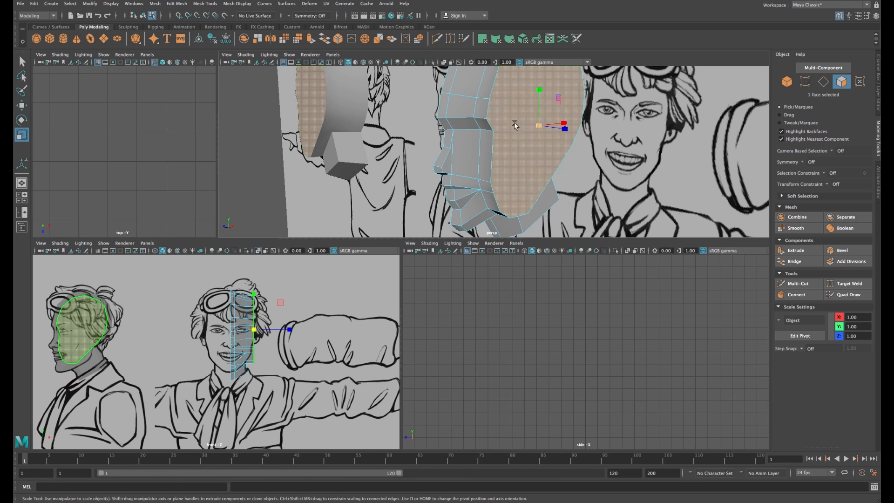
middle_click_drag(533, 151, 529, 155, "alt")
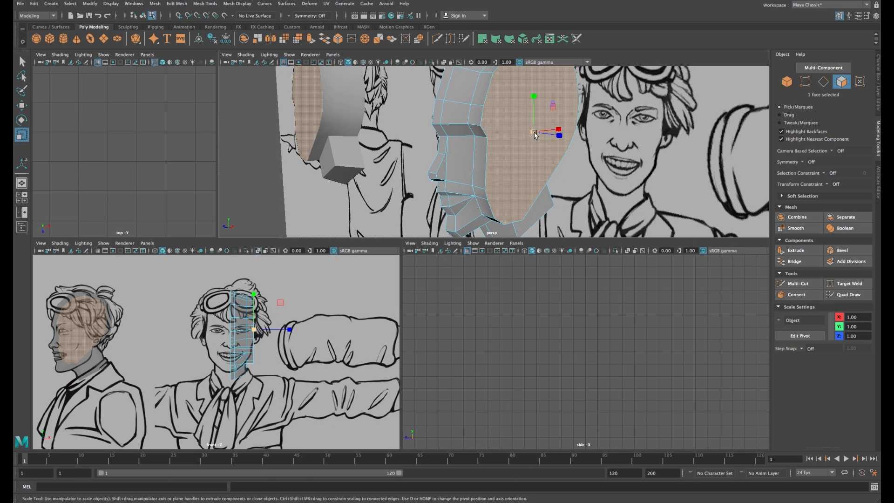
left_click_drag(533, 134, 539, 155)
Step: Delete the flat inner face along the head's centre plane and the faces closing the bottom of the neck
left_click_drag(534, 160, 503, 175, "alt")
left_click(502, 174)
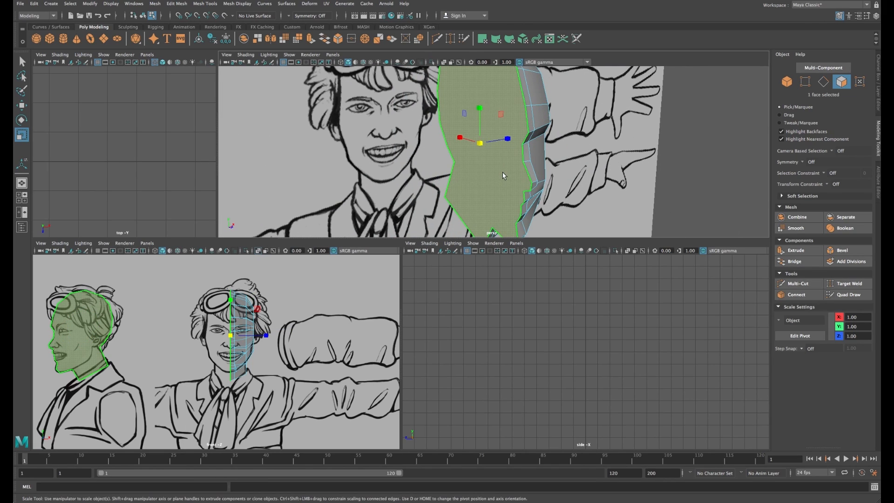
key("Delete")
middle_click_drag(503, 175, 503, 148, "alt")
left_click(471, 183)
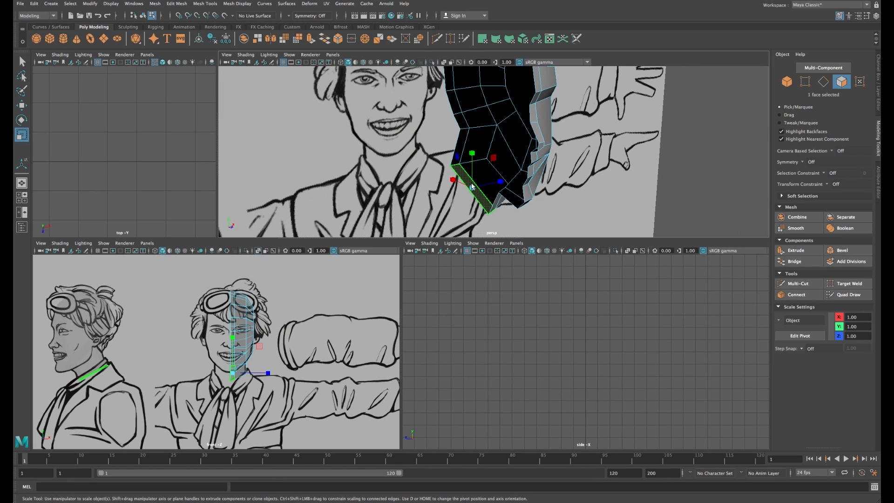
key("Delete")
left_click(479, 177)
key("Delete")
Step: Connect the edges across the side of the neck with 1 segment to add a vertical edge
mouse_move(502, 178)
left_mouse_down("alt")
mouse_move(547, 164)
mouse_move(513, 175)
left_mouse_up("alt")
right_click(511, 176)
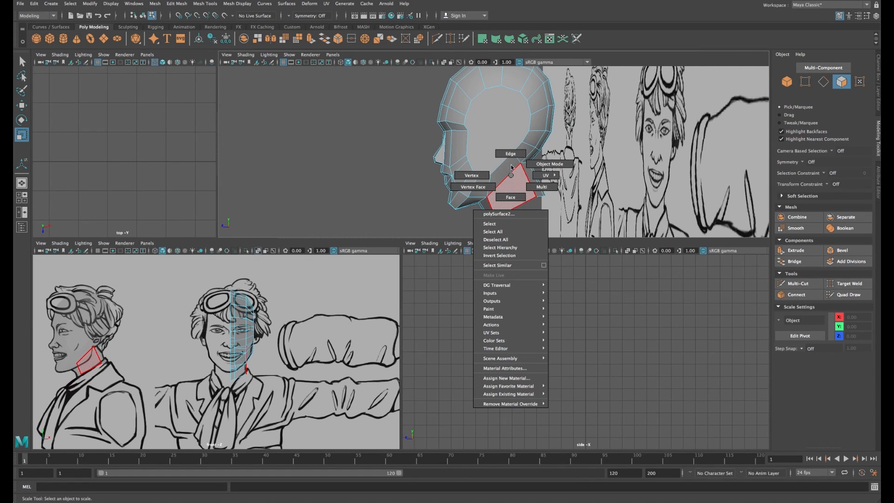
right_click_drag(511, 175, 510, 158)
left_click(501, 165)
left_click(505, 178, "shift")
left_click(515, 206, "shift")
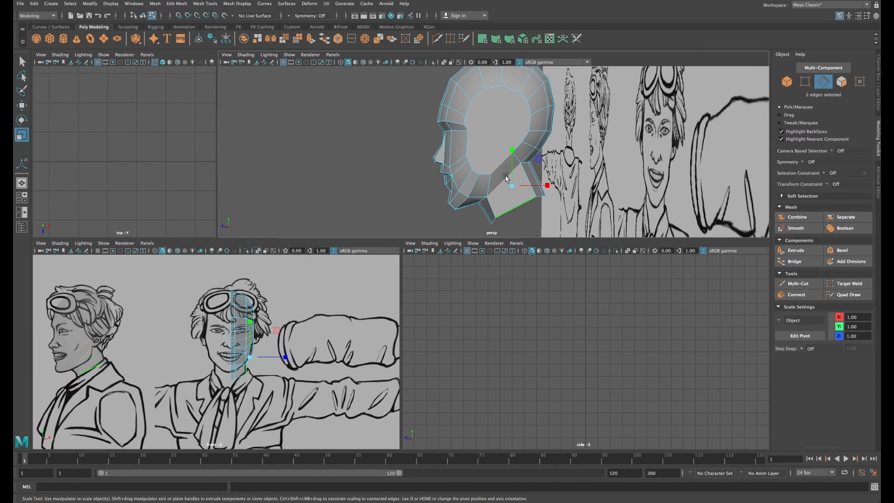
left_click(796, 294)
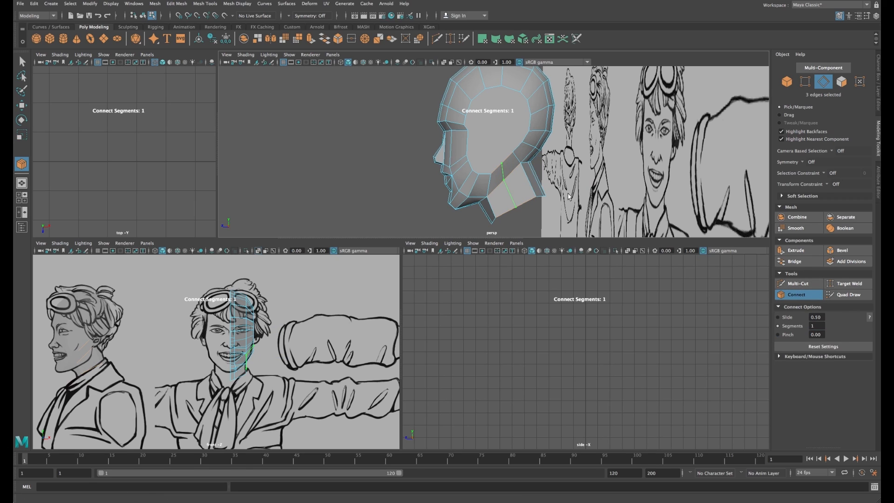
Step: Adjust the neck's front and back edges along X to round its shape, placing the back edge at about X 0.21
left_click_drag(503, 165, 598, 154, "alt")
key("w")
left_click(527, 190)
left_click(506, 182)
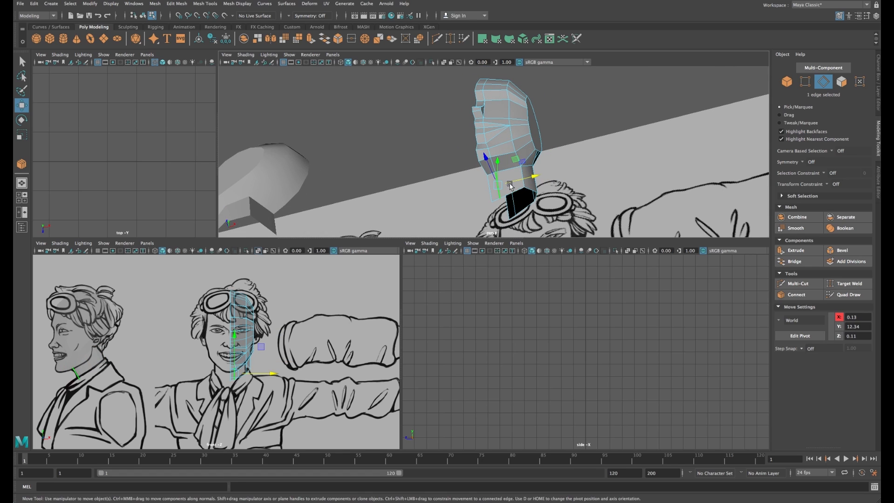
left_click_drag(521, 180, 529, 215)
left_click(515, 205)
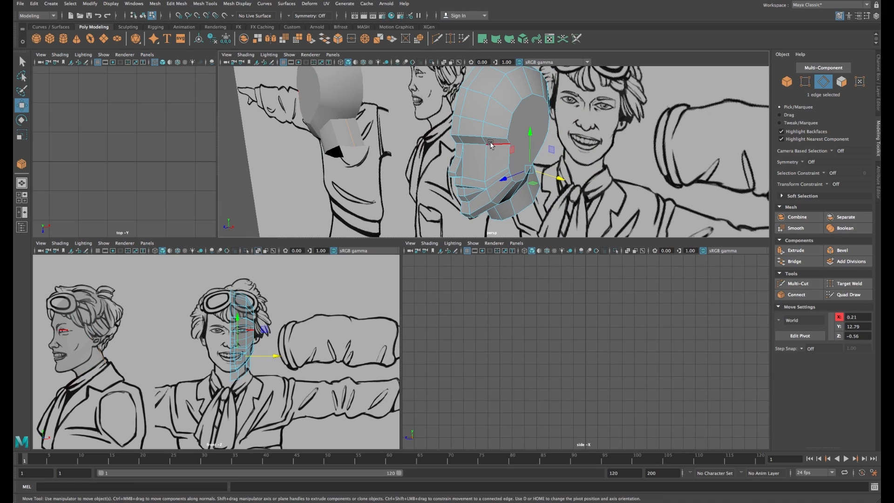
left_click_drag(497, 153, 507, 122, "alt")
left_click(467, 170)
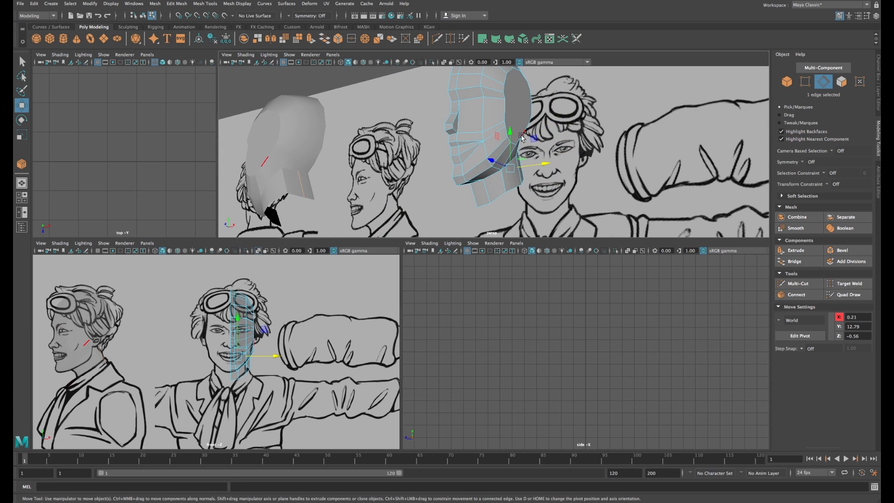
Step: Maximize the perspective view and make the body layer visible
key("space")
scroll(403, 234, "down", 5)
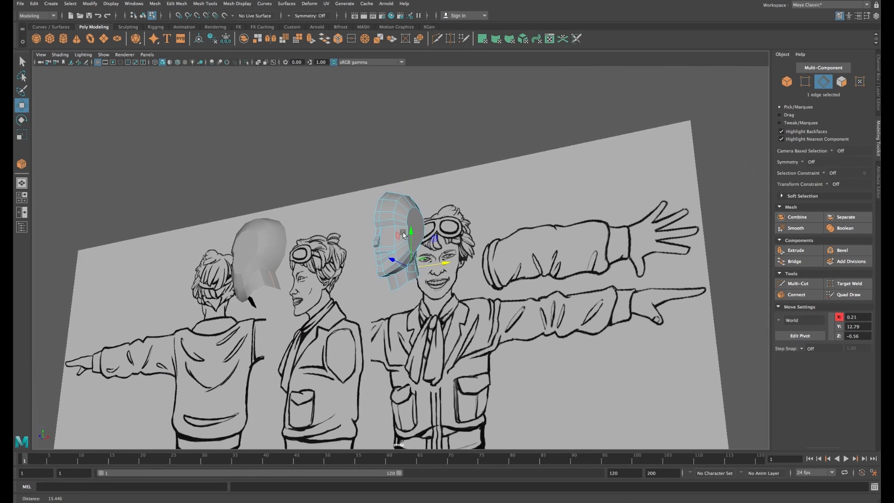
middle_click_drag(461, 297, 467, 225, "alt")
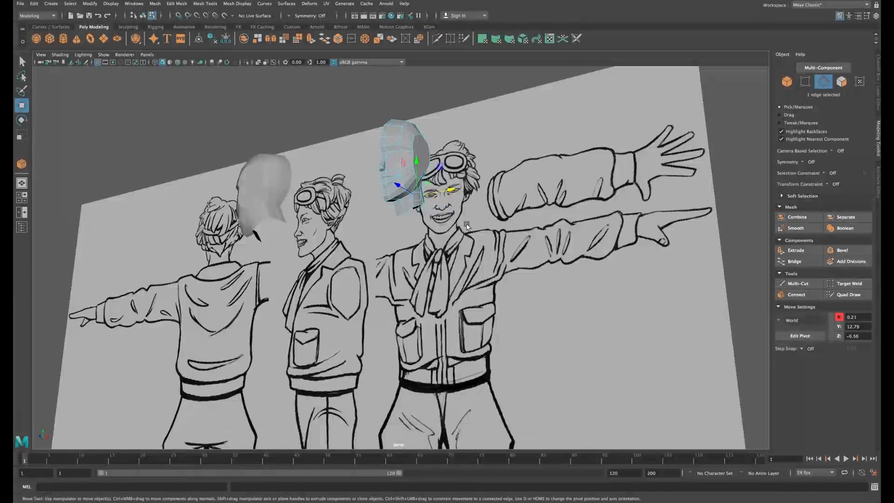
left_click(876, 15)
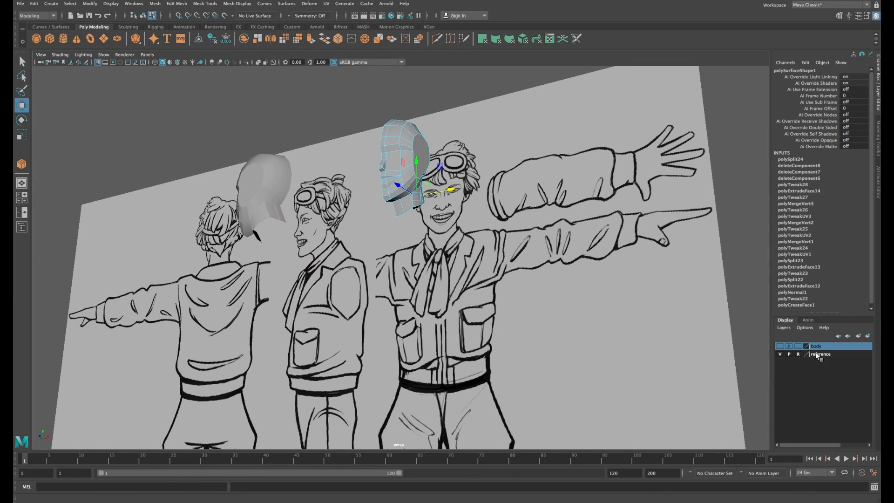
left_click(780, 347)
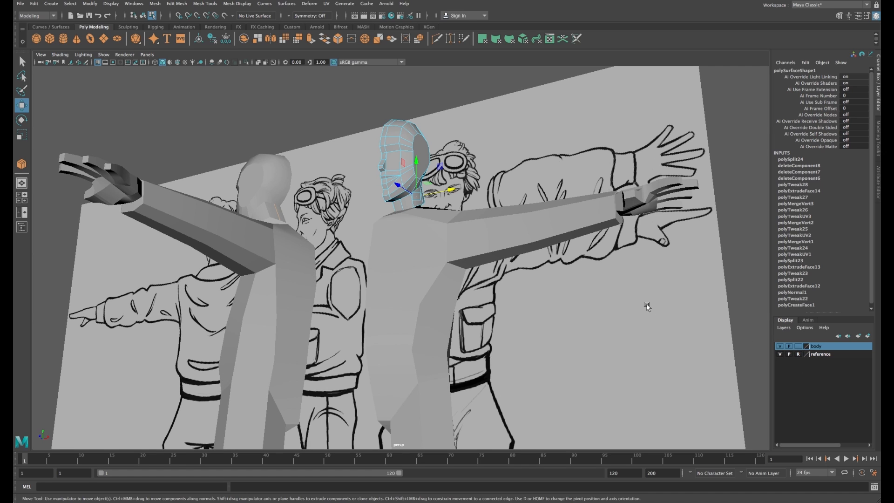
left_click_drag(647, 307, 383, 184, "alt")
Step: Select the half head as a whole object and move it forward over the body to Translate Z 0.524
key("F9")
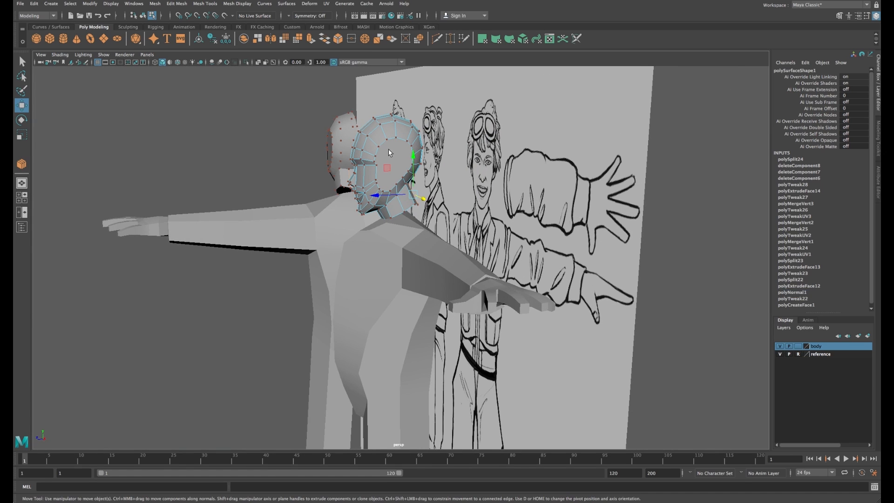
right_click_drag(389, 151, 402, 203)
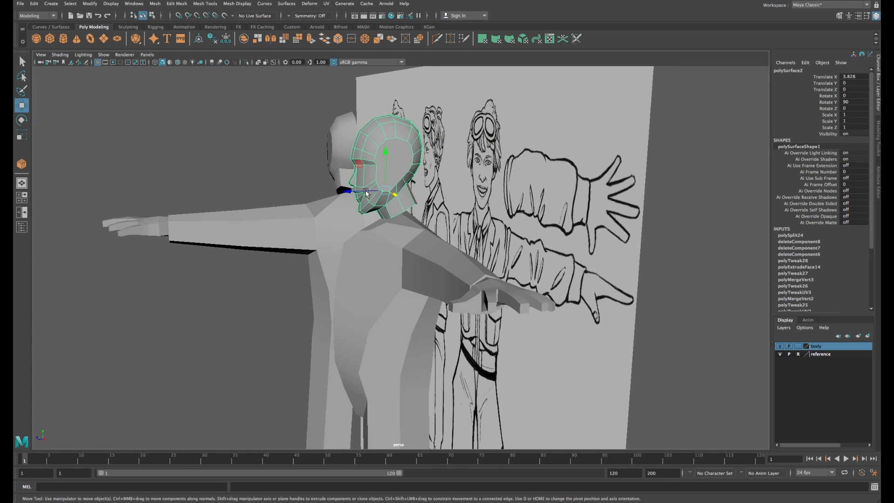
left_click_drag(366, 193, 345, 192)
Step: Delete the faces at the top of the body's shoulder to open the hole where the neck attaches
left_click_drag(390, 219, 395, 233, "alt")
left_click(396, 235)
right_click_drag(397, 235, 459, 242, "alt")
middle_click_drag(387, 195, 413, 225, "alt")
right_click_drag(413, 225, 414, 248)
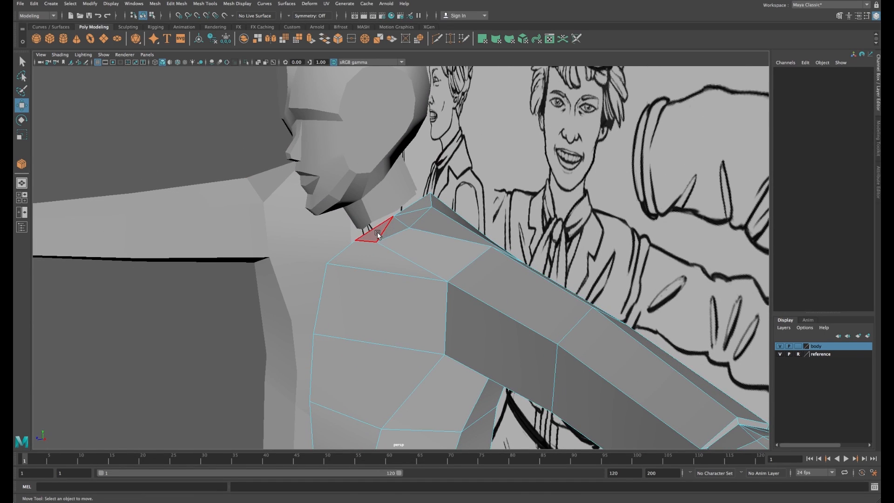
left_click(377, 234)
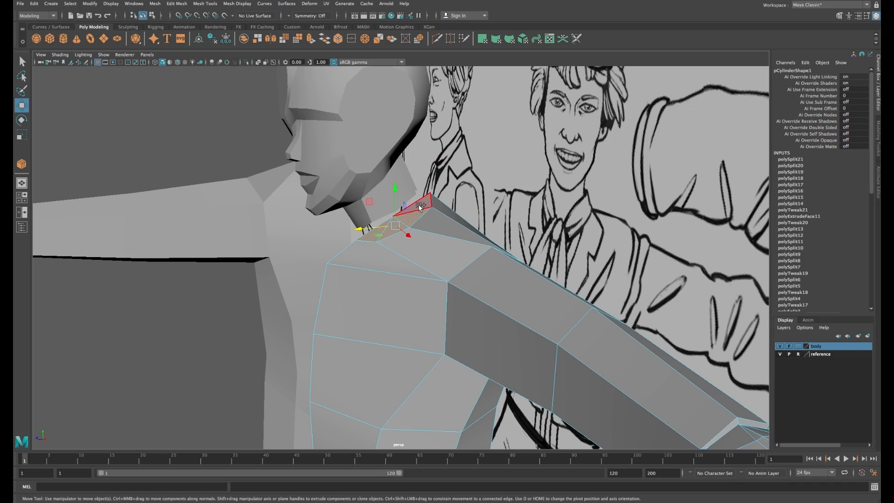
key("Delete")
Step: Select the vertical edge in the middle of the neck's side and move it outward along X to round the neck
left_click_drag(489, 229, 459, 227, "alt")
left_click(385, 228)
right_click_drag(421, 225, 387, 190, "alt")
left_click_drag(387, 190, 444, 226, "alt")
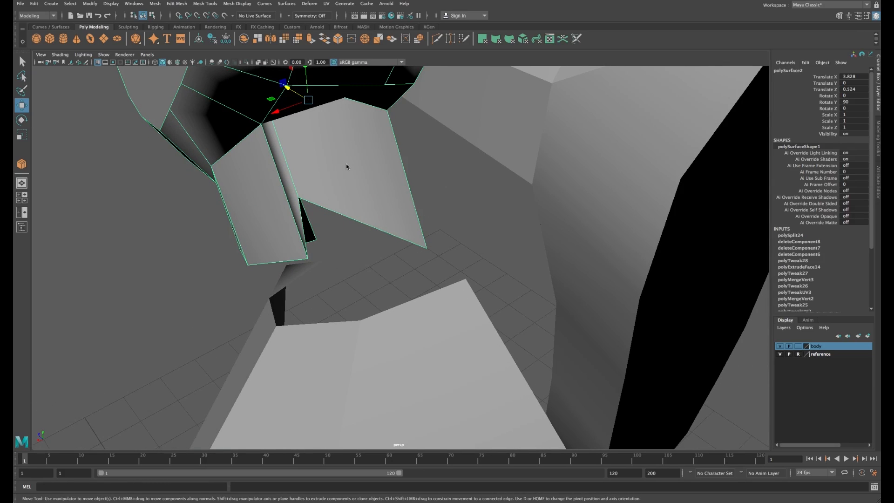
right_click_drag(346, 166, 345, 184)
left_click(330, 176)
left_click_drag(329, 176, 328, 203, "alt")
right_click(331, 123)
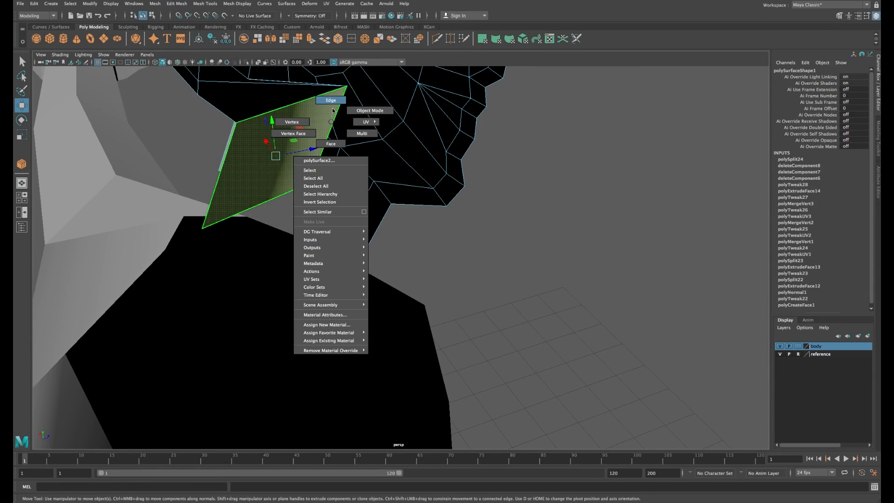
right_click_drag(333, 100, 334, 98)
left_click(335, 116)
middle_click_drag(355, 137, 378, 170, "alt")
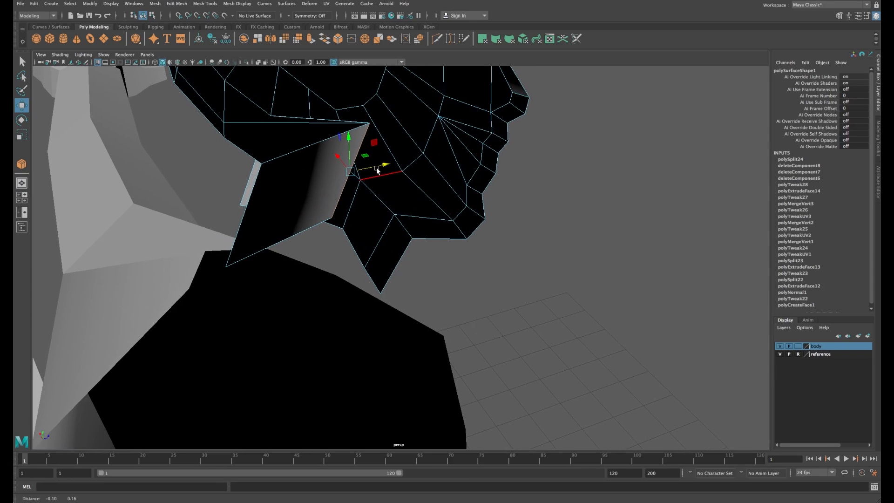
left_click_drag(375, 167, 484, 249)
right_click_drag(528, 259, 526, 280)
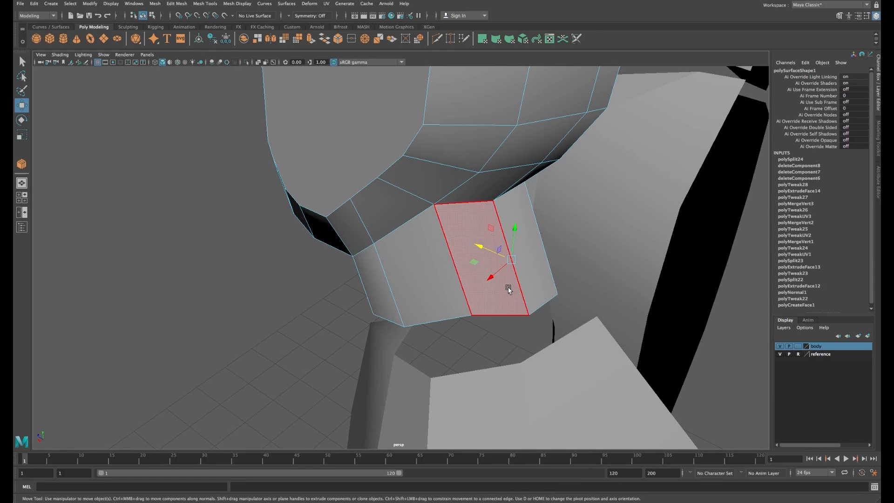
Step: Delete the face in the middle of the neck's side and bridge the two open vertical edges across the gap
left_click(511, 288)
key("Delete")
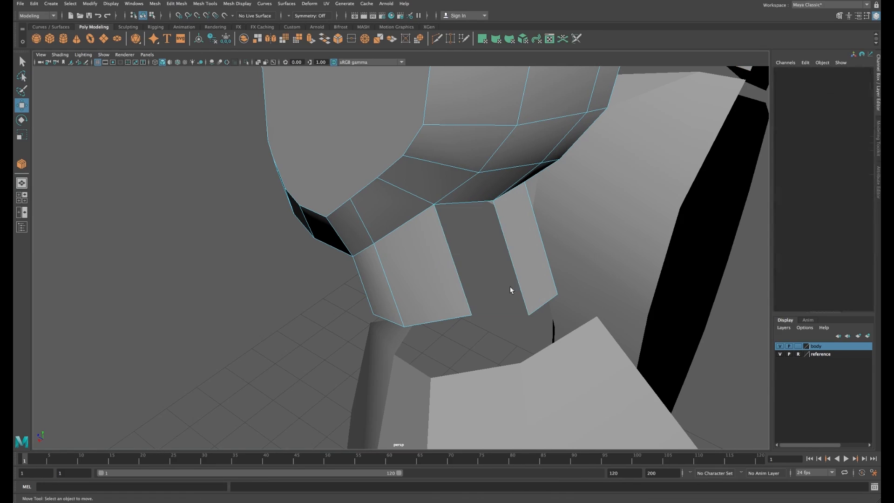
right_click(419, 255)
left_click(418, 226)
left_click(448, 251)
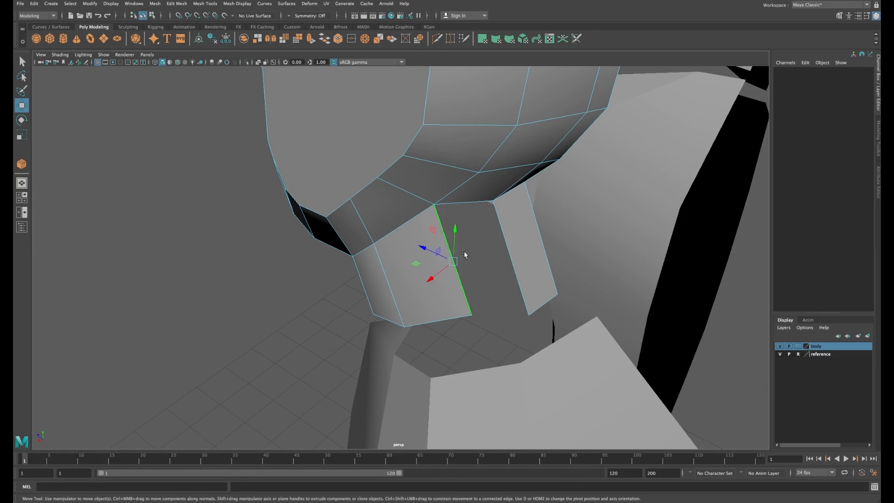
left_click(510, 251, "shift")
left_click_drag(519, 257, 723, 242, "alt")
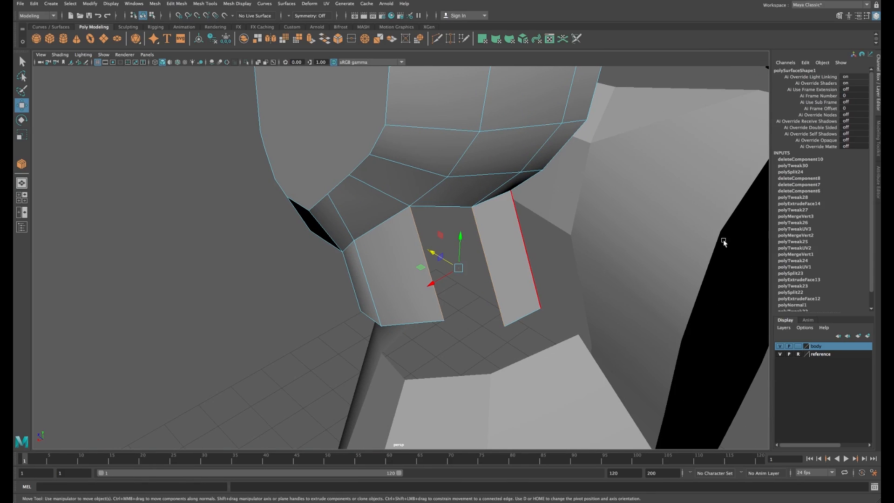
left_click(839, 15)
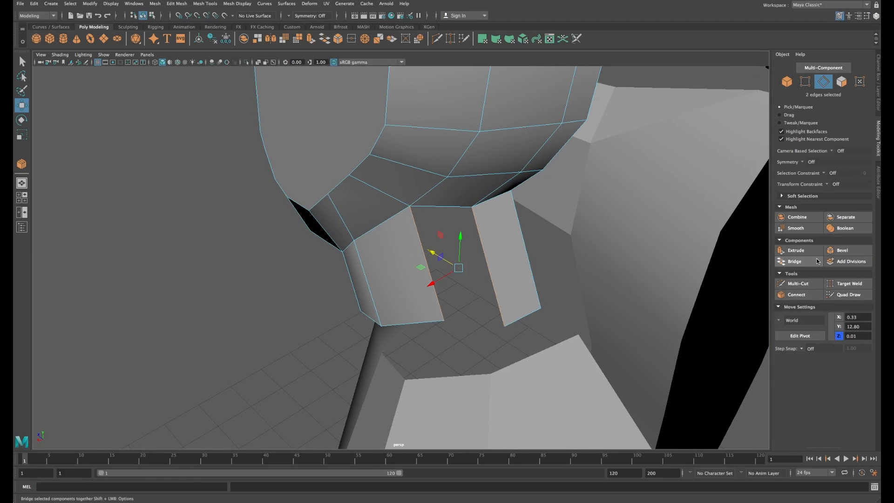
left_click(798, 266)
left_click_drag(532, 254, 563, 242, "alt")
key("w")
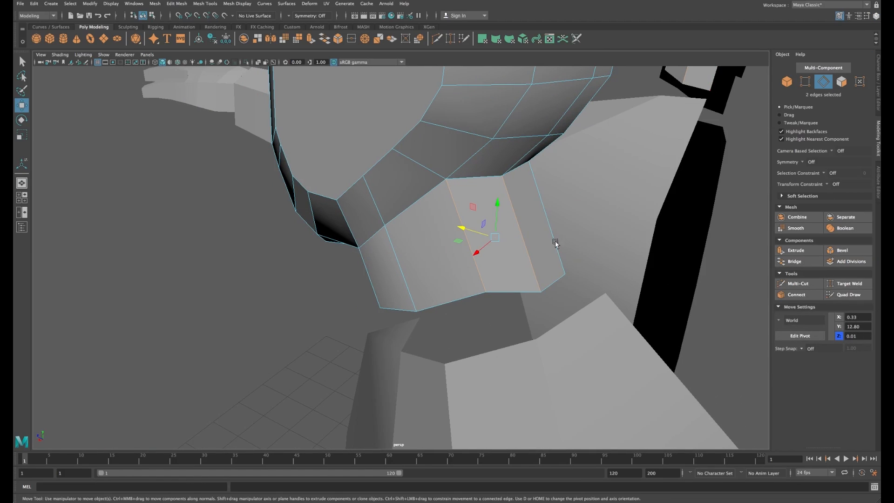
Step: Delete the middle and rear faces of the neck's side
right_click_drag(518, 229, 545, 235)
key("Delete")
mouse_move(542, 238)
left_mouse_down("alt")
mouse_move(507, 240)
mouse_move(535, 247)
left_mouse_up("alt")
Step: Extrude the edge under the back of the head and move it down to form the rear neck face
left_click(486, 213)
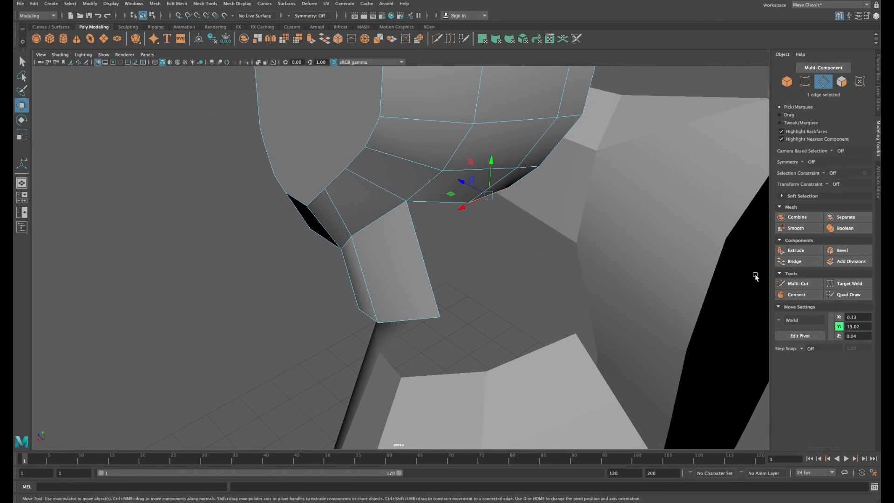
left_click(796, 251)
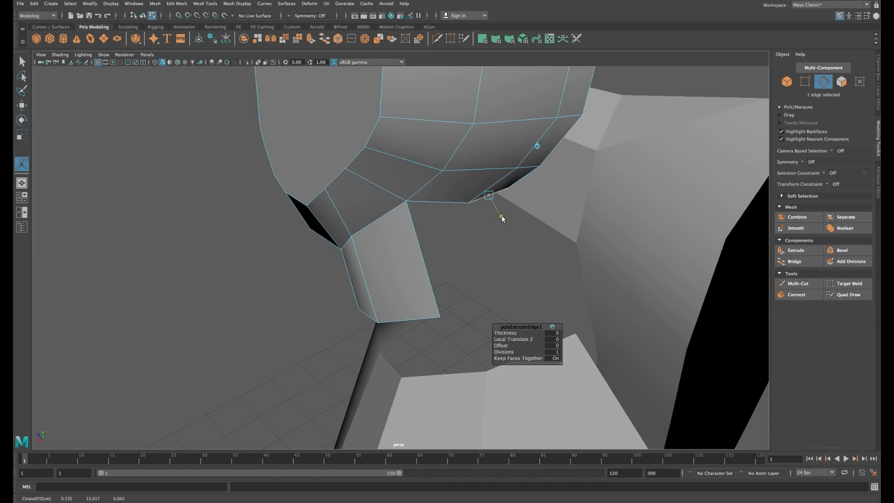
key("w")
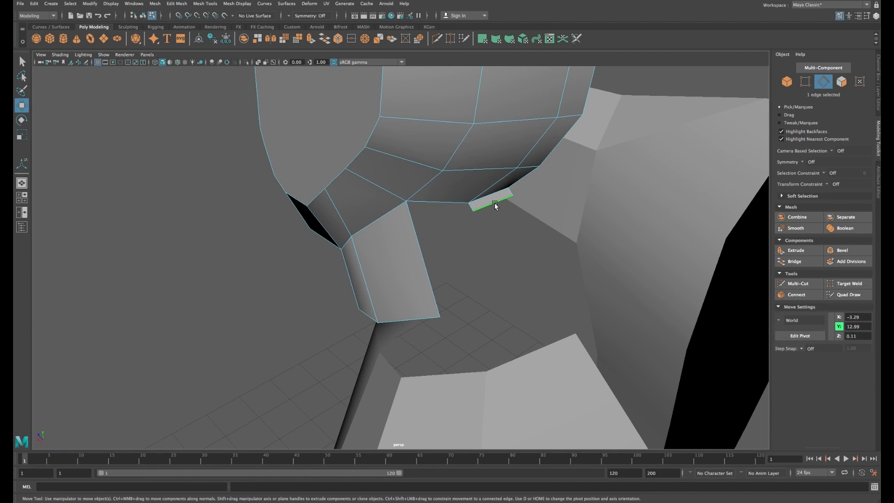
left_click_drag(496, 182, 552, 264)
left_click_drag(501, 250, 535, 256)
Step: Bridge the facing vertical edges of the front and rear neck faces to close the gap in the neck's side
left_click(531, 212)
left_click(488, 228, "shift")
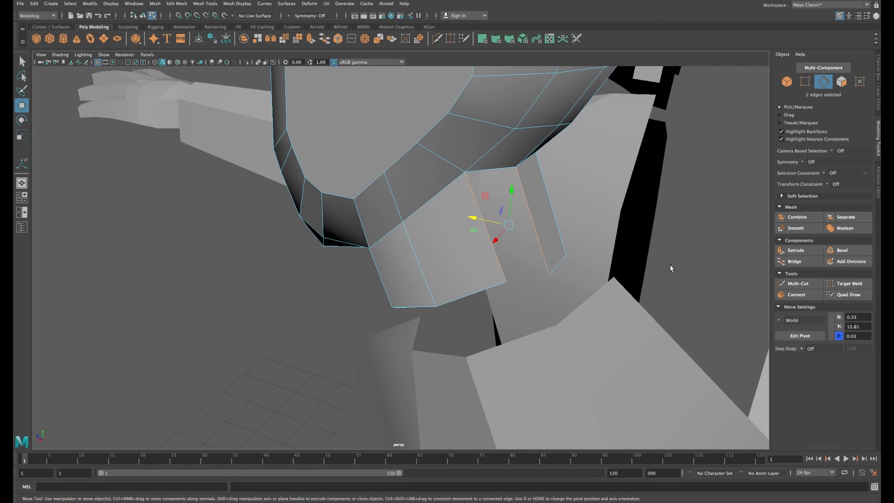
left_click_drag(563, 272, 495, 266, "alt")
scroll(495, 267, "down", 6)
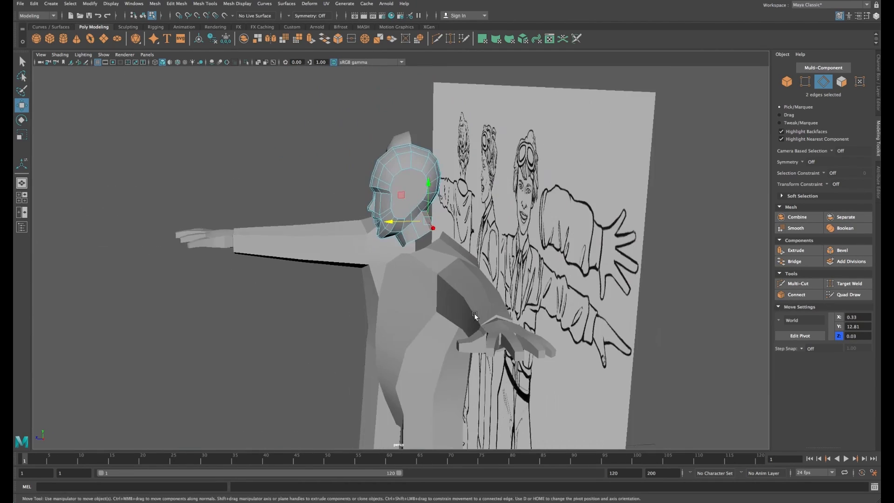
Step: Try to combine the head and the body while edges are selected on both meshes
left_click_drag(475, 315, 486, 285, "alt")
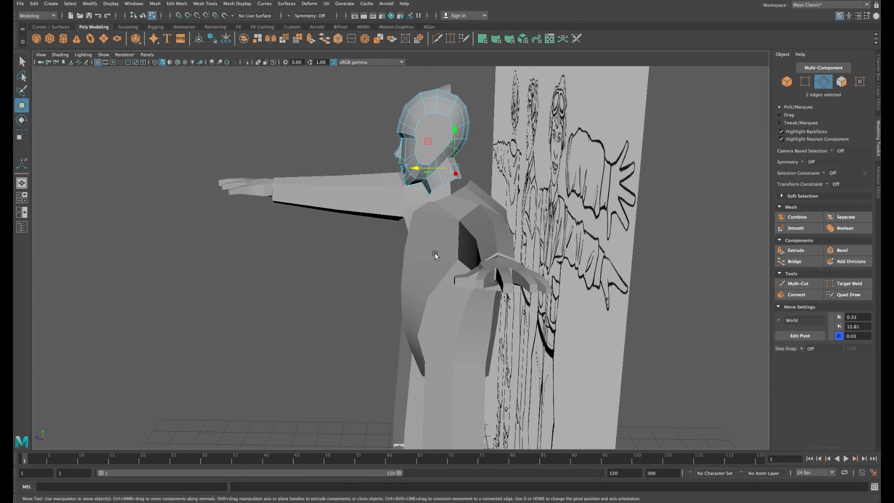
left_click(430, 116, "shift")
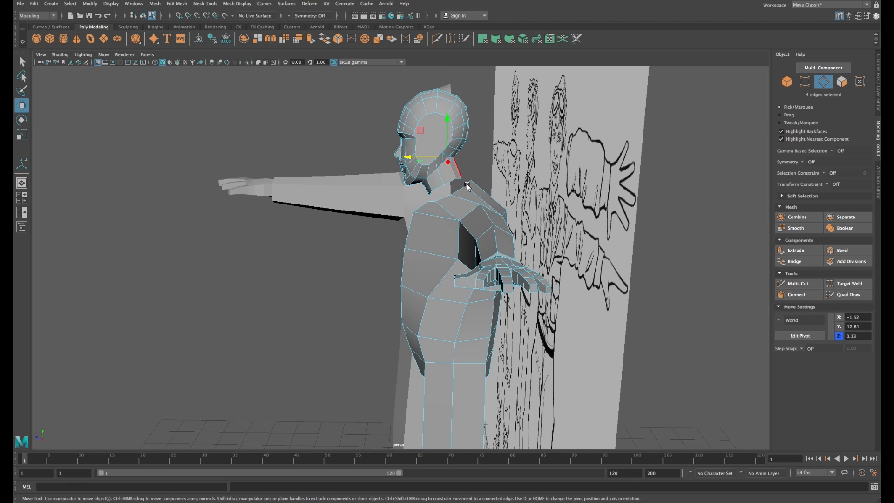
left_click_drag(467, 186, 514, 212, "alt")
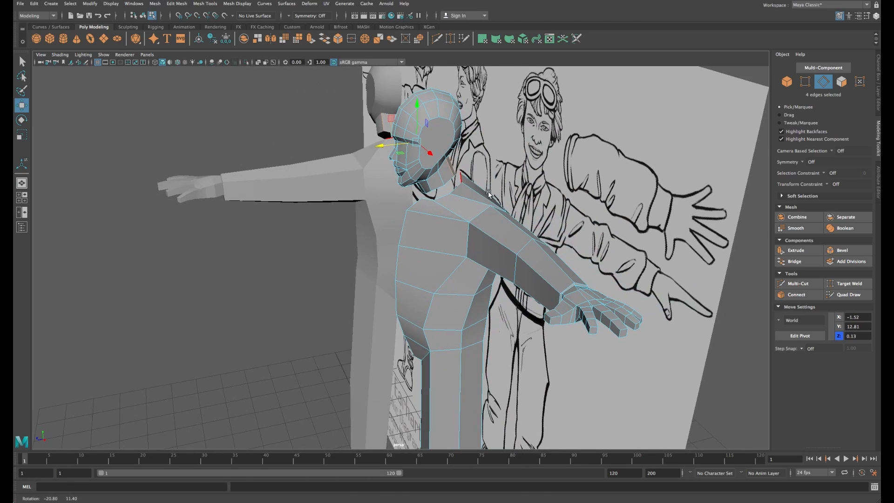
left_click(797, 217)
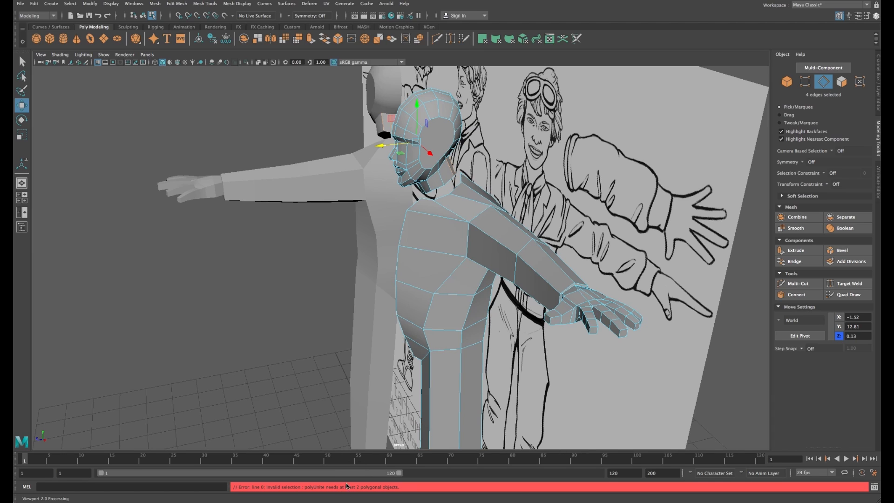
left_click_drag(455, 325, 423, 296, "alt")
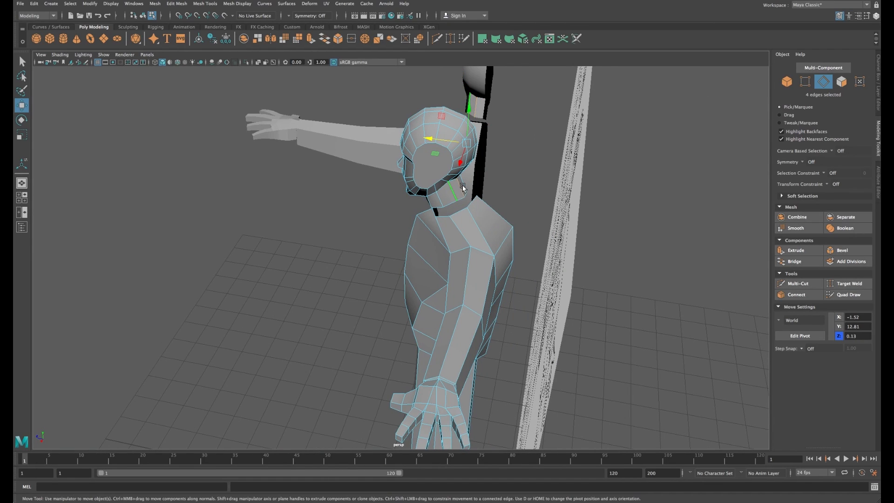
left_click_drag(461, 198, 442, 186, "alt")
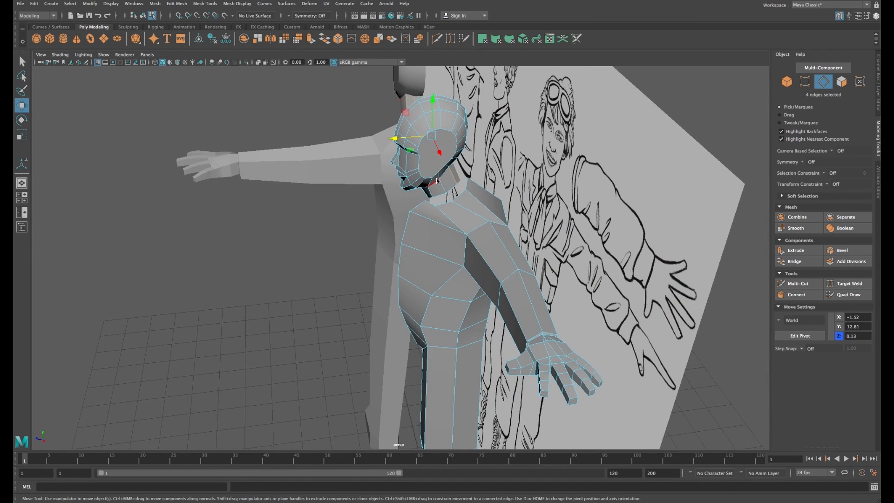
Step: Select the half body and the half head as whole objects and combine them into one mesh
right_click_drag(437, 181, 459, 178)
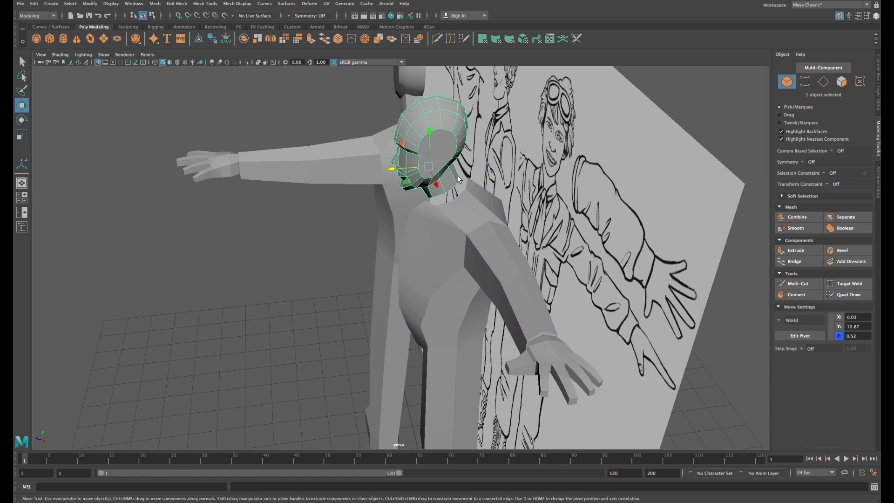
left_click(449, 236)
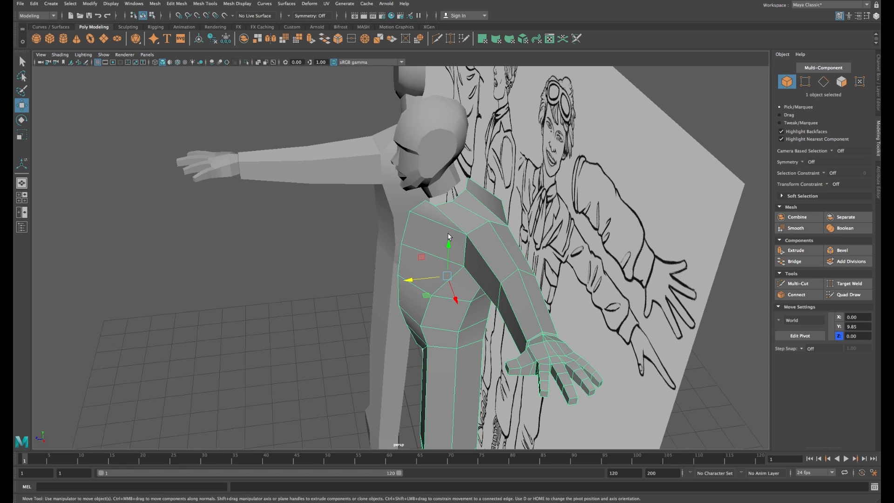
left_click(434, 169, "shift")
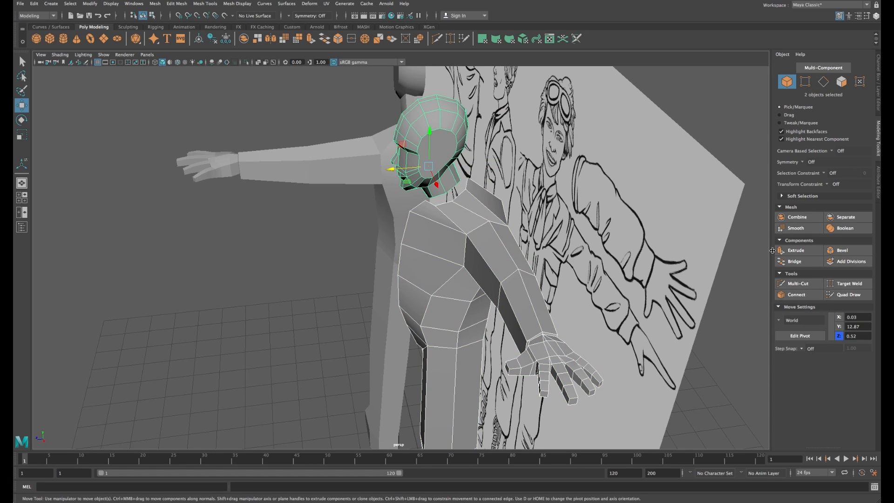
left_click(797, 219)
left_click_drag(536, 223, 364, 213, "alt")
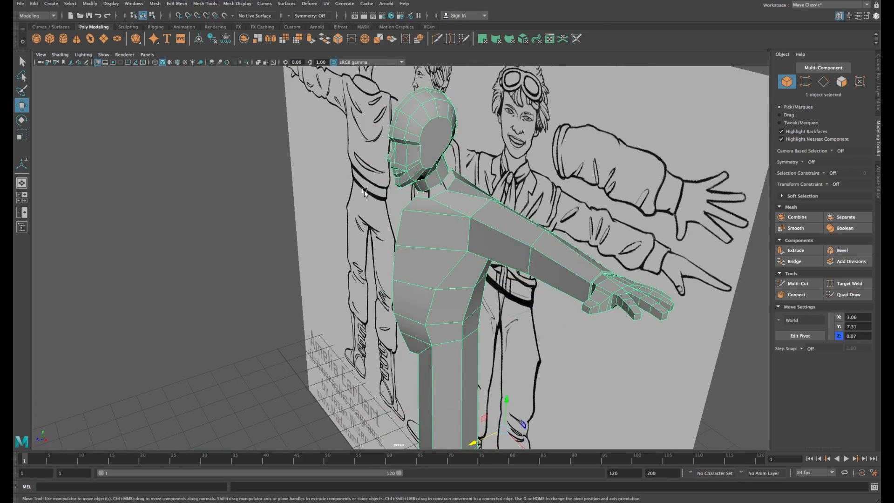
Step: Target weld the vertices along the neck's lower edge onto the matching vertices of the body's shoulder opening
left_click_drag(438, 208, 389, 224, "alt")
right_click_drag(388, 223, 544, 237, "alt")
key("y")
left_click_drag(545, 238, 549, 231, "alt")
right_click(505, 170)
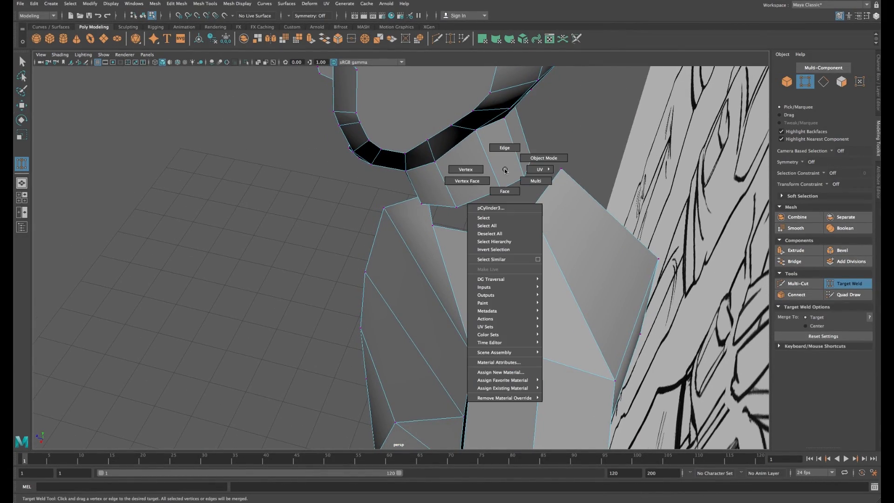
left_click(476, 172)
left_click_drag(599, 208, 558, 190, "alt")
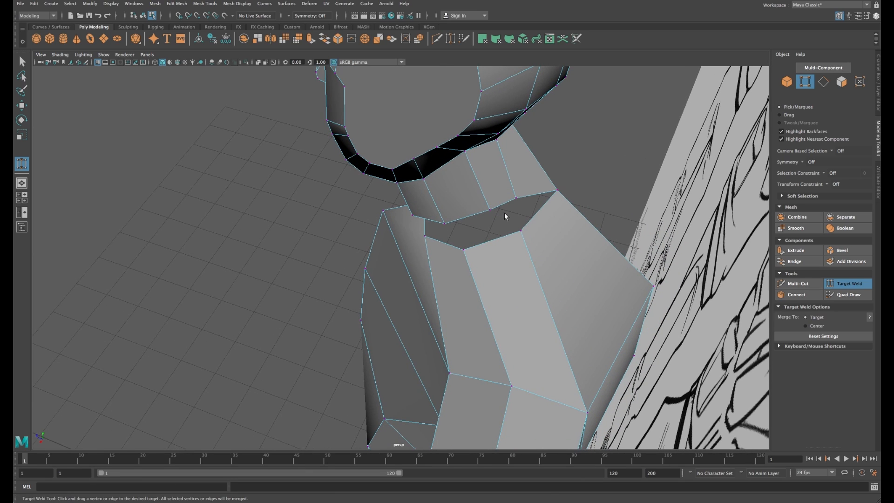
left_click_drag(517, 229, 546, 167)
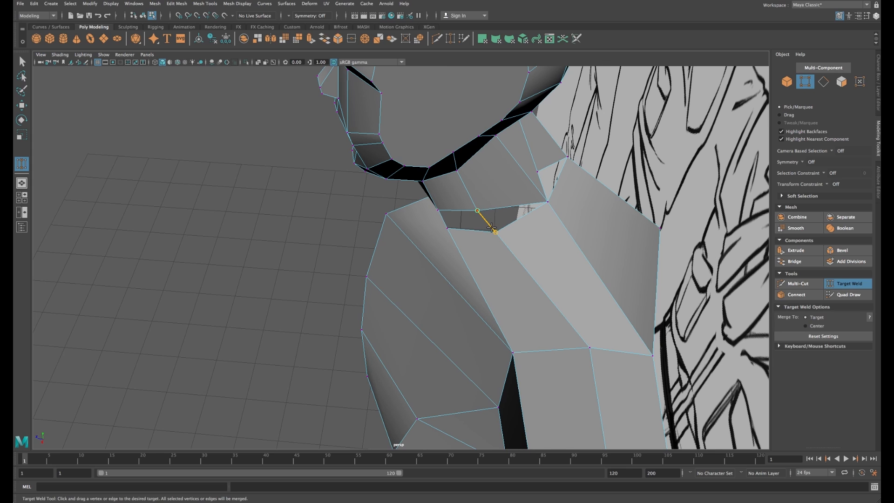
left_click_drag(492, 227, 459, 203)
left_click_drag(532, 173, 494, 181, "alt")
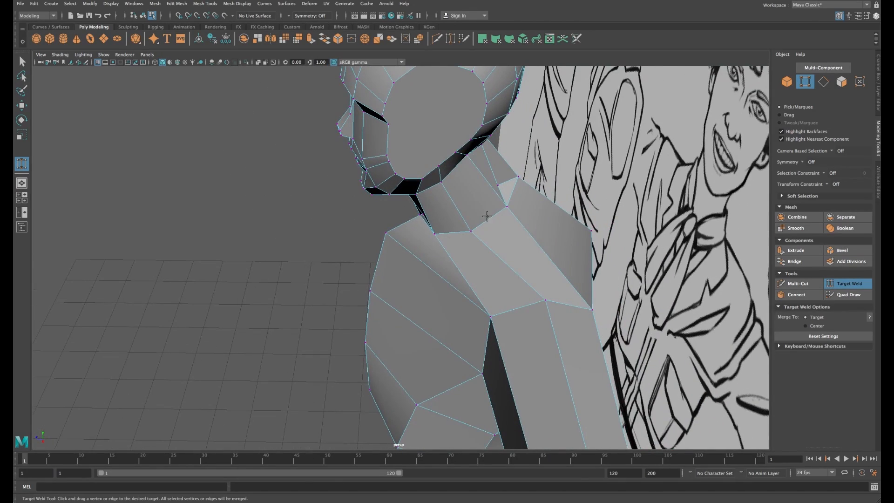
Step: Select the horizontal edges down the front of the torso and connect them with a new vertical edge line
mouse_move(487, 217)
left_mouse_down("alt")
mouse_move(529, 220)
mouse_move(491, 207)
left_mouse_up("alt")
key("w")
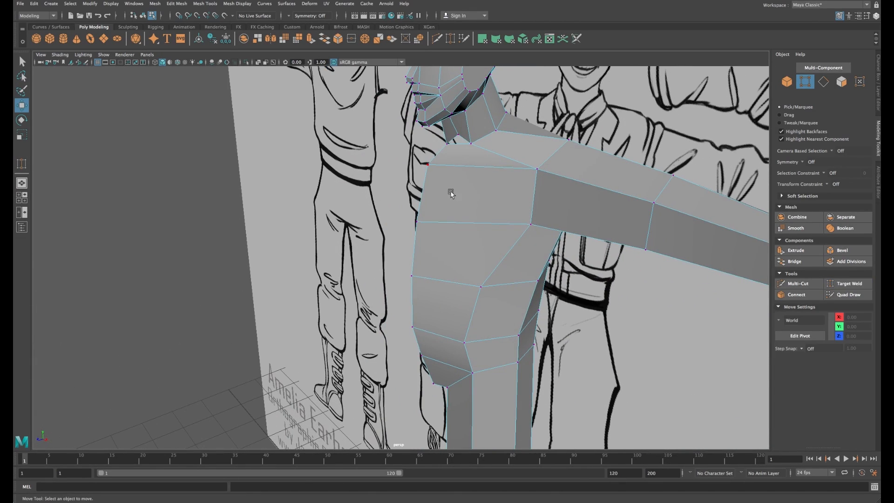
right_click_drag(459, 166, 460, 142)
left_click(462, 162)
left_click(445, 230, "shift")
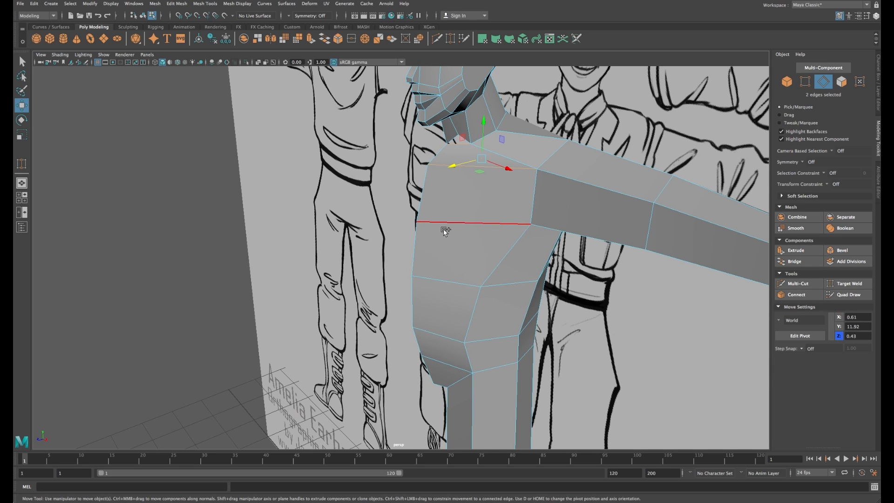
left_click(450, 224, "shift")
left_click(445, 281, "shift")
left_click(443, 336, "shift")
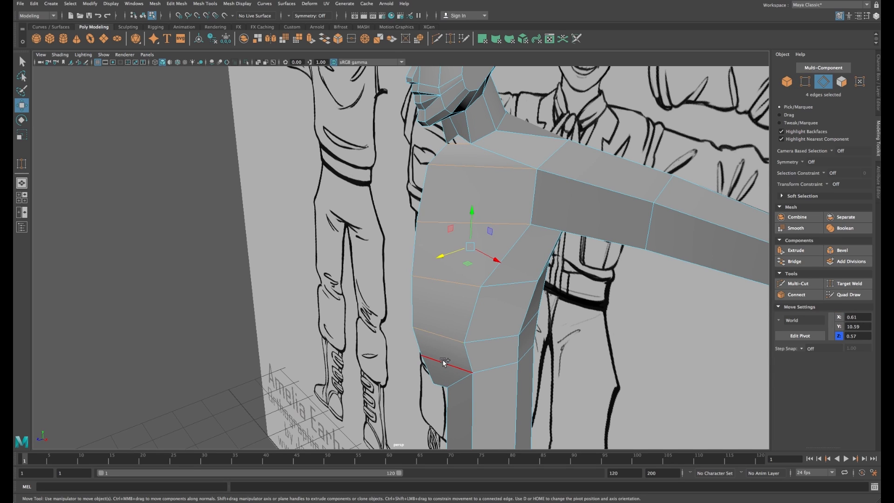
left_click(440, 387, "shift")
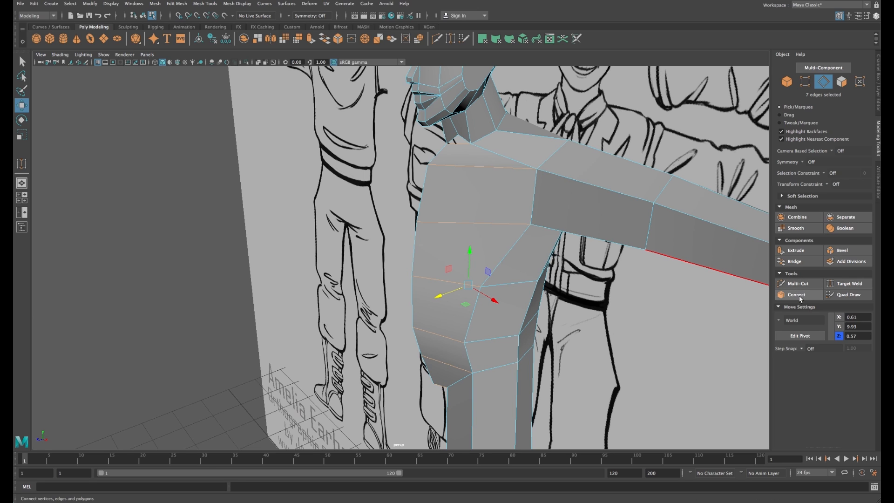
left_click(799, 295)
Step: Move the new vertical edges on the front of the torso forward along Z to round the chest and belly
key("w")
left_click_drag(482, 198, 447, 187, "alt")
left_click(494, 221)
left_click_drag(477, 223, 452, 226)
left_click(442, 320)
left_click_drag(421, 326, 417, 326)
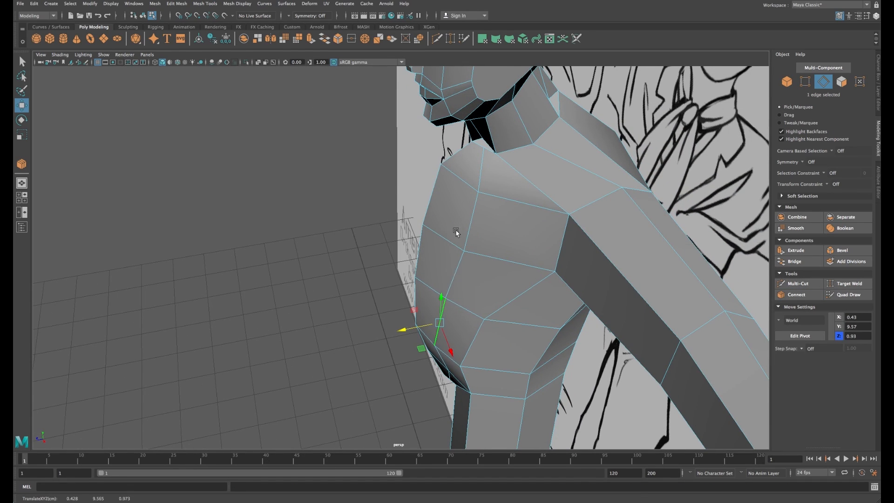
left_click(471, 221)
left_click_drag(442, 228, 436, 229)
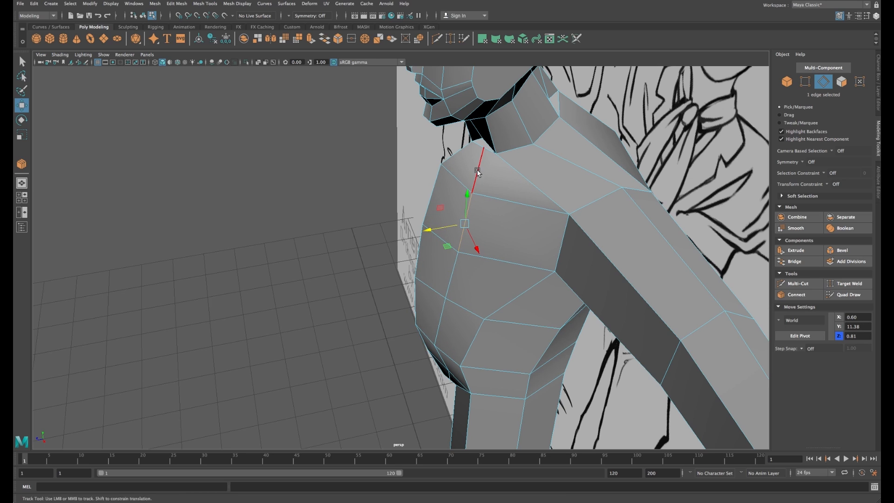
middle_click_drag(477, 171, 471, 214, "alt")
left_click(469, 214)
left_click_drag(450, 216, 448, 216)
Step: Target weld the neck's lower front vertex onto the new vertex at the top of the chest
right_click_drag(481, 183, 480, 185)
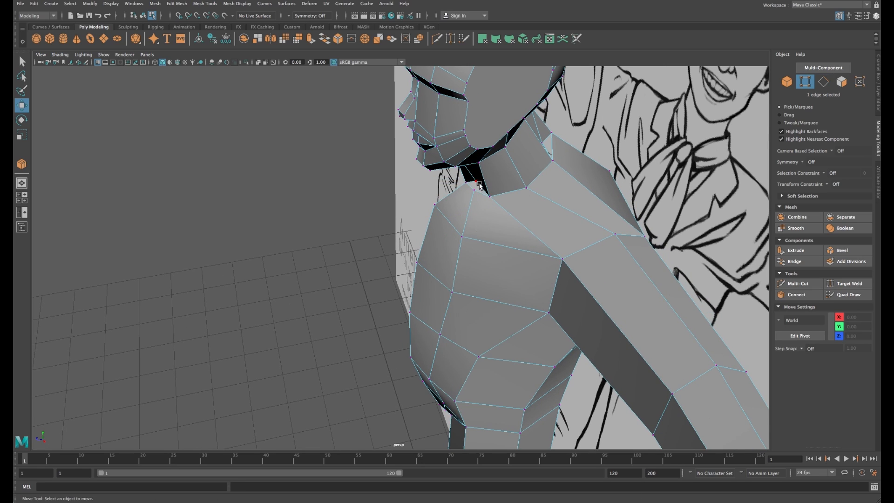
left_click(476, 181)
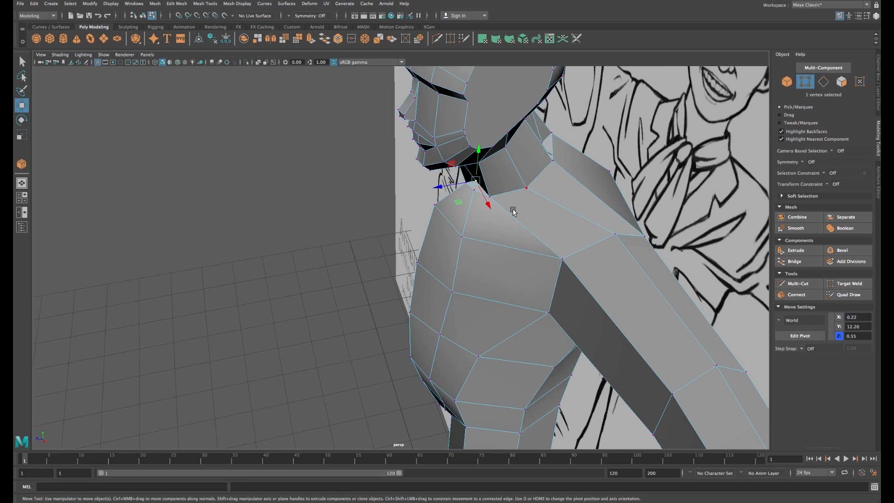
left_click(846, 283)
left_click_drag(476, 181, 451, 194)
Step: Return to object mode and isolate the combined head and body mesh in the view
right_click(489, 223)
right_click_drag(489, 222, 516, 217)
key("ctrl+1")
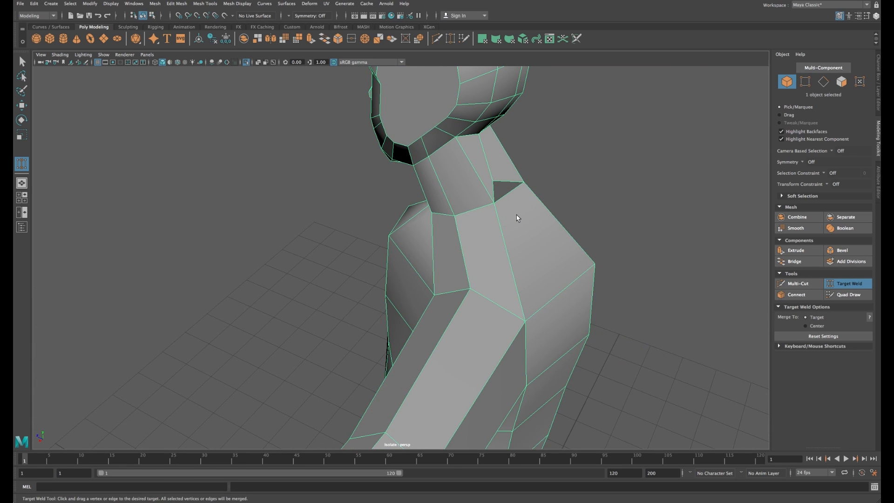
Step: Connect the horizontal edges down the back of the torso with a new vertical edge line and shift it slightly backward
left_click_drag(516, 217, 465, 276, "alt")
middle_click_drag(465, 276, 483, 207, "alt")
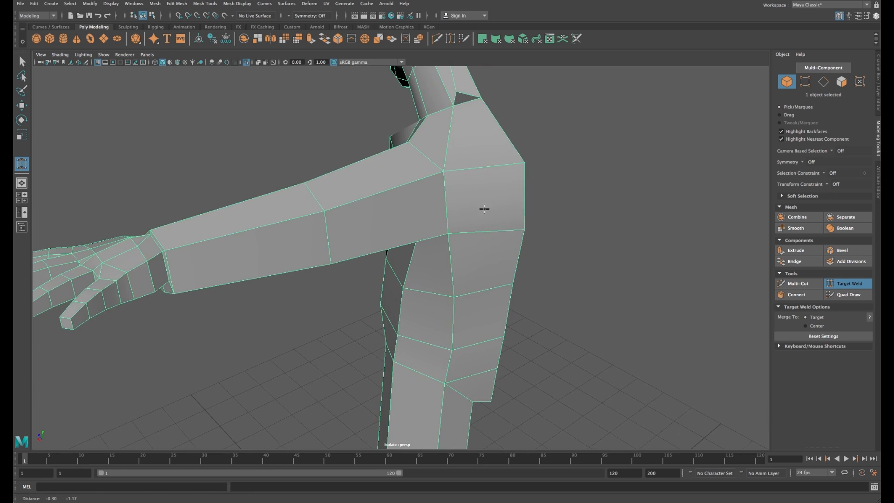
right_click_drag(483, 208, 471, 153, "alt")
key("w")
left_click(466, 144)
left_click_drag(465, 144, 487, 372, "alt")
double_click(484, 404, "shift")
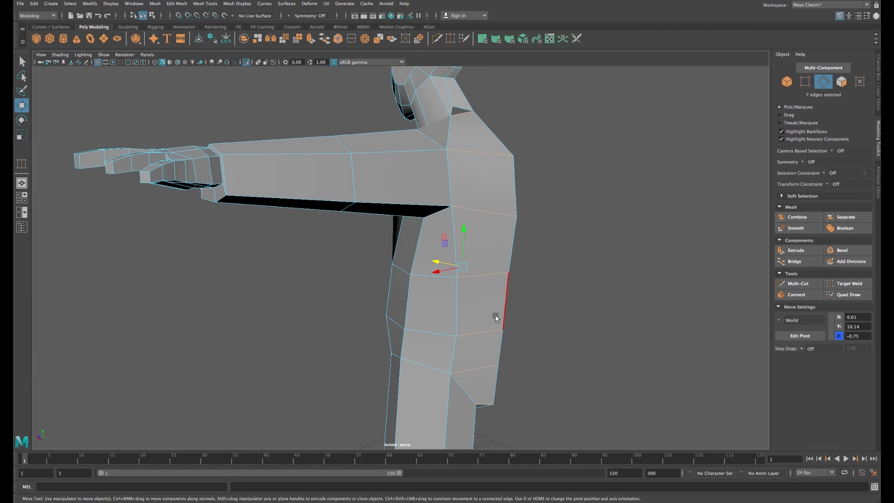
left_click_drag(495, 318, 455, 145, "alt")
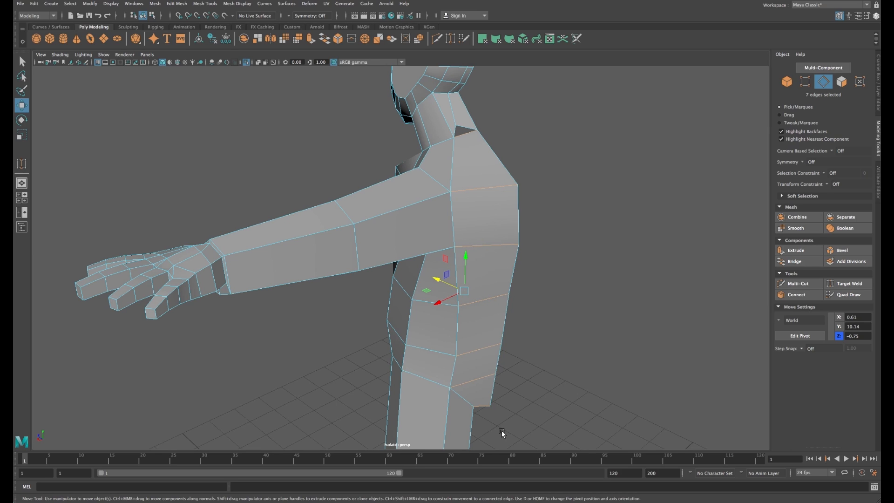
left_click(796, 296)
left_click_drag(539, 304, 549, 307, "alt")
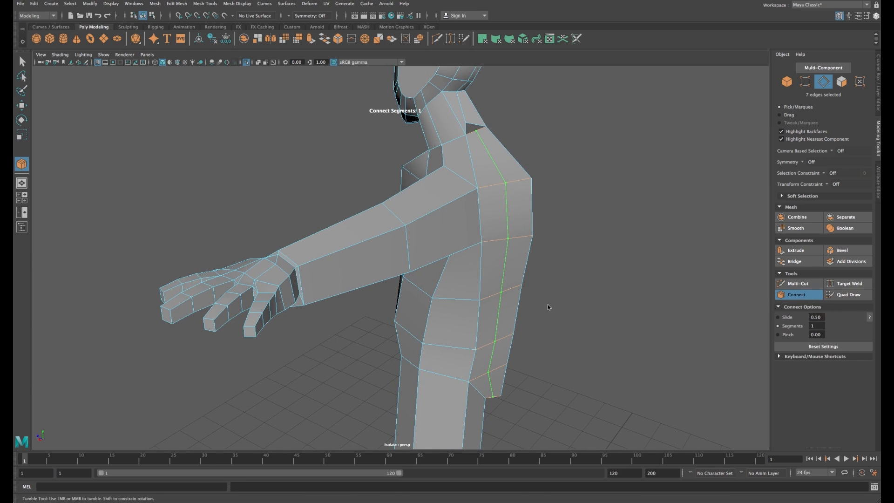
key("w")
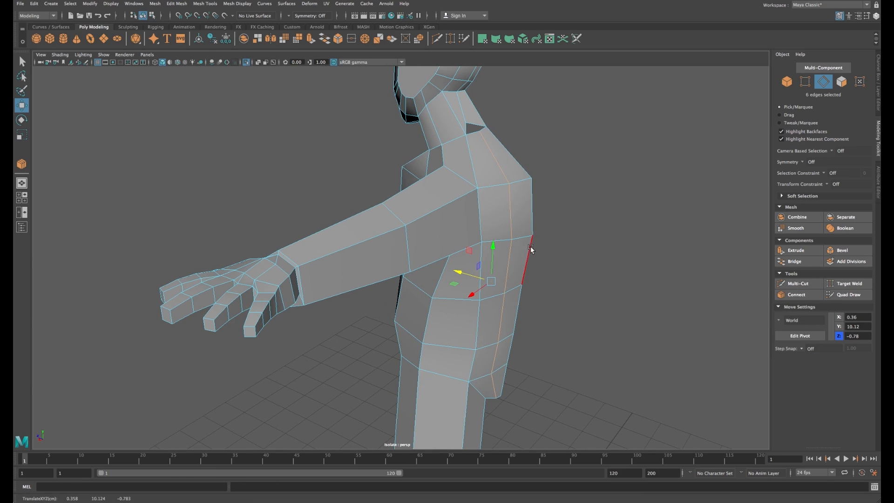
Step: Target weld the neck's lower back vertex onto the new vertex at the top of the back
middle_click_drag(530, 247, 537, 345, "alt")
scroll(541, 286, "up", 3)
right_click_drag(503, 219, 791, 300)
right_click(504, 220)
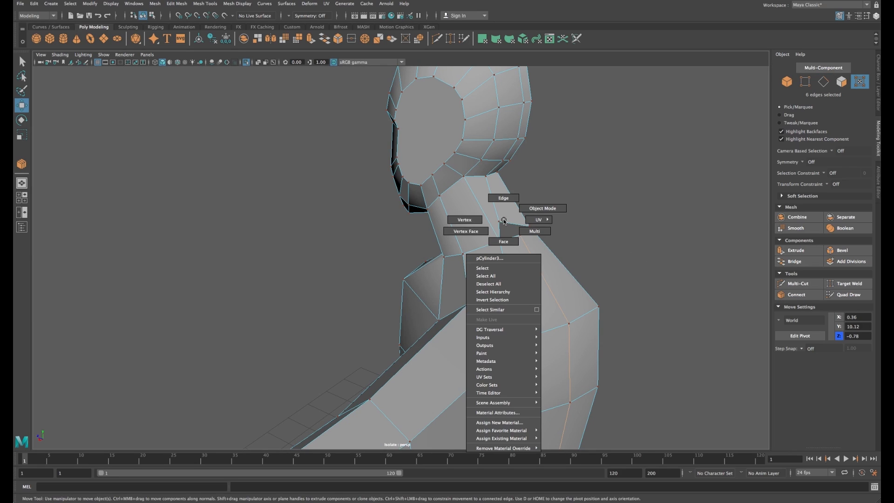
left_click(476, 220)
left_click(499, 221)
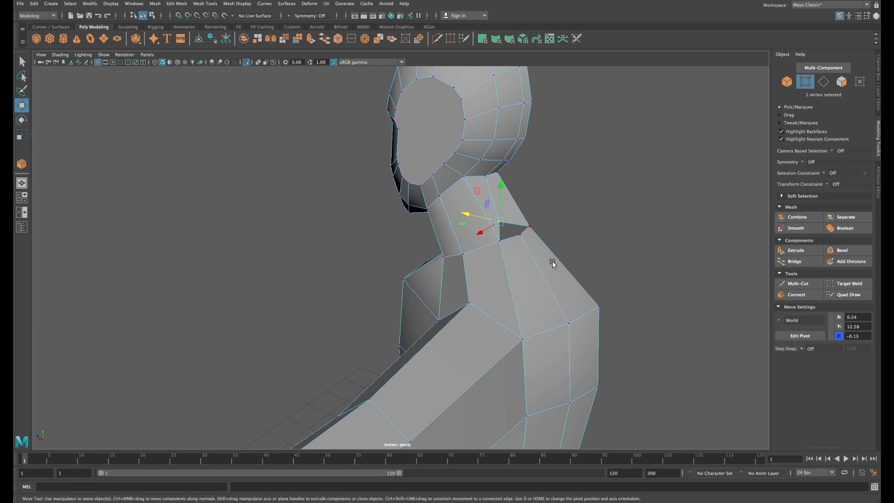
left_click(844, 284)
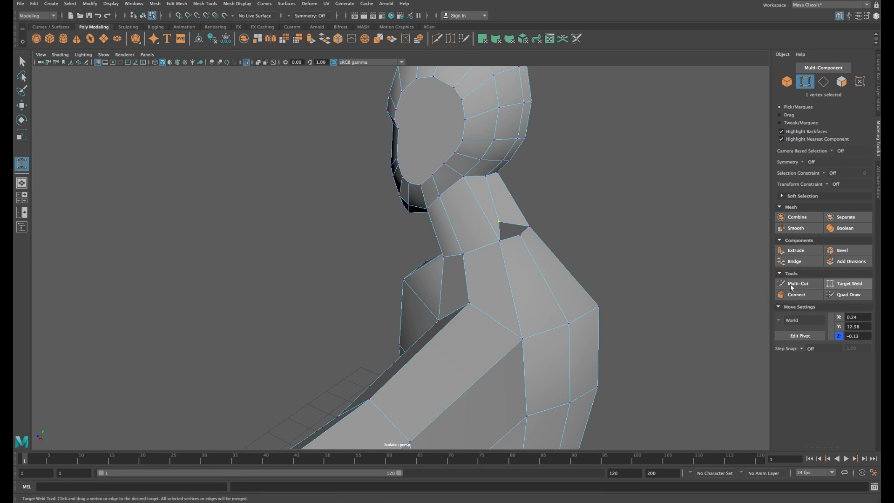
Step: Select all edges of the half-body mesh and apply Soften Edge to them
mouse_move(602, 268)
left_mouse_down("alt")
mouse_move(547, 269)
mouse_move(595, 268)
left_mouse_up("alt")
right_click_drag(595, 268, 481, 295, "alt")
middle_click_drag(481, 295, 493, 216, "alt")
right_click_drag(493, 216, 434, 256, "alt")
middle_click_drag(434, 256, 442, 230, "alt")
key("w")
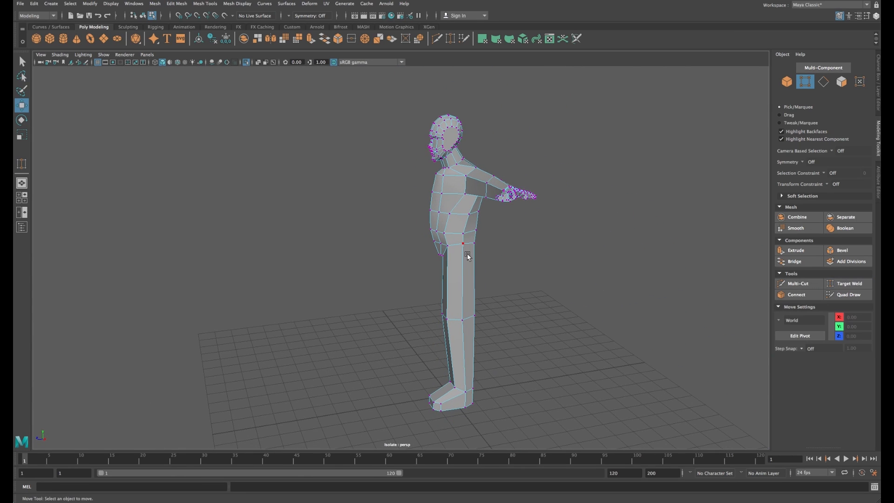
right_click(454, 200)
right_click_drag(454, 200, 454, 179)
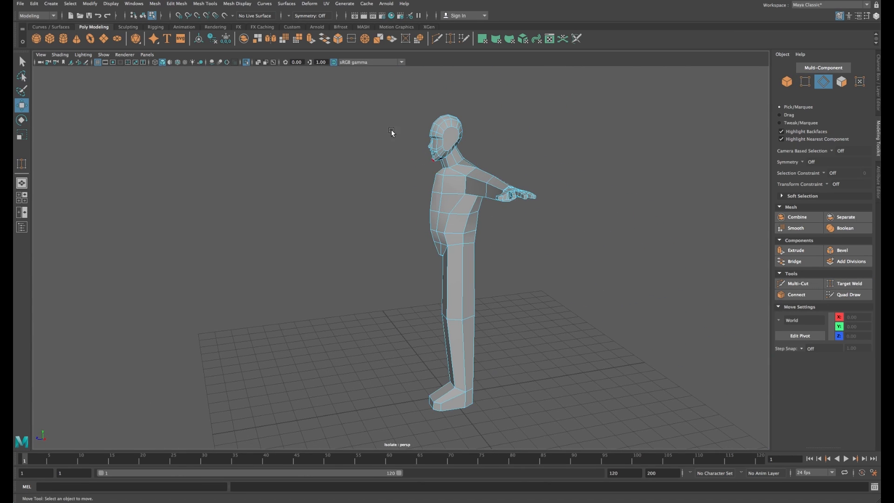
left_click_drag(352, 99, 599, 438)
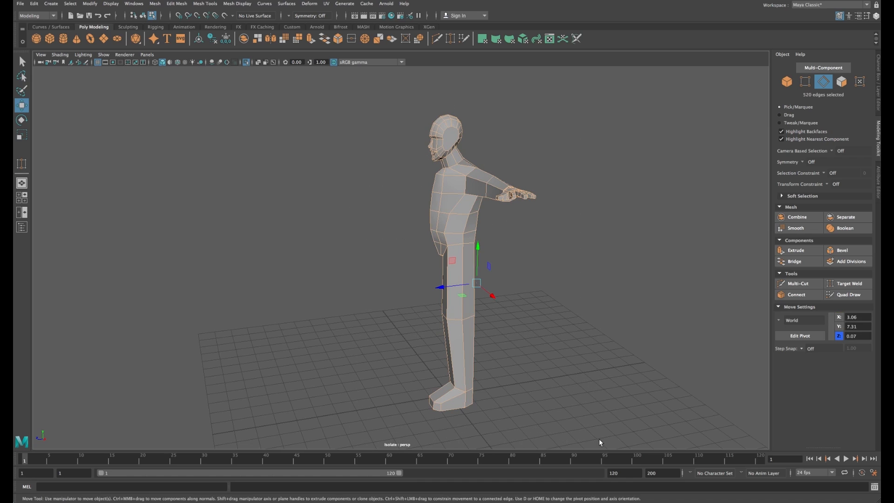
left_click(238, 4)
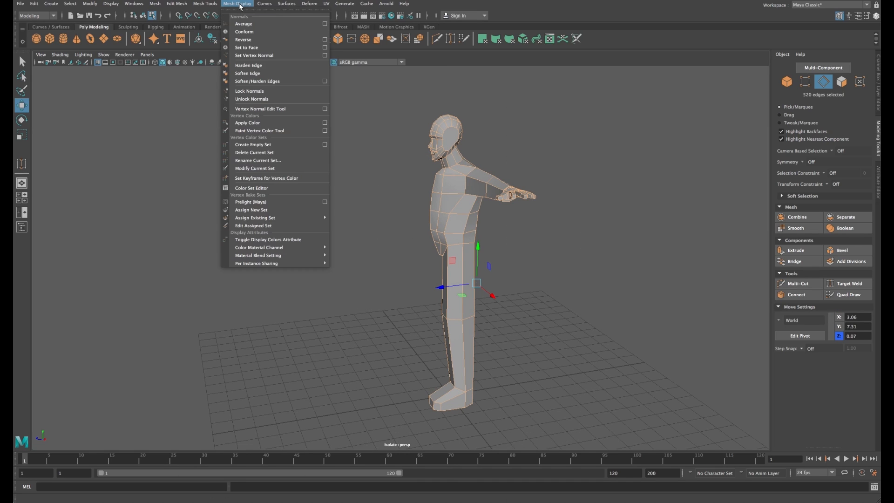
left_click(265, 73)
left_click_drag(546, 154, 548, 170, "alt")
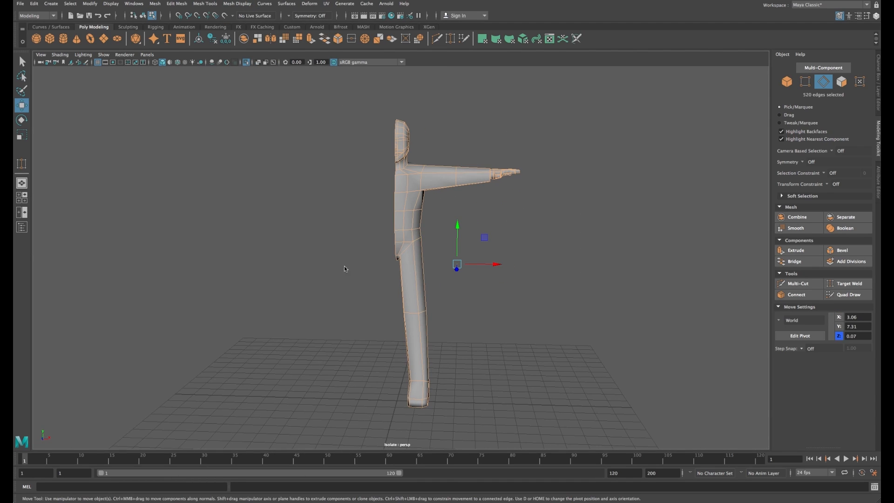
Step: Move the pivot of the selected edges onto the body's centre line in the front view
key("space")
key("space")
right_click_drag(419, 335, 333, 337, "alt")
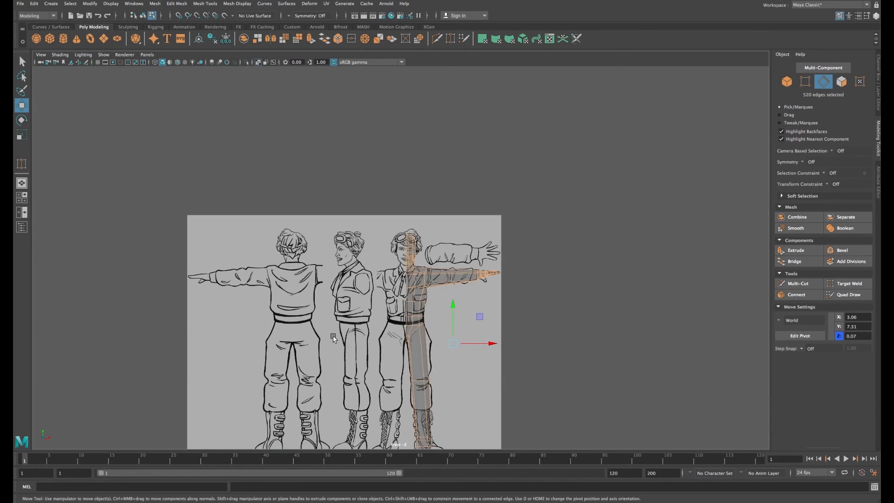
middle_click_drag(333, 336, 321, 286, "alt")
key("d")
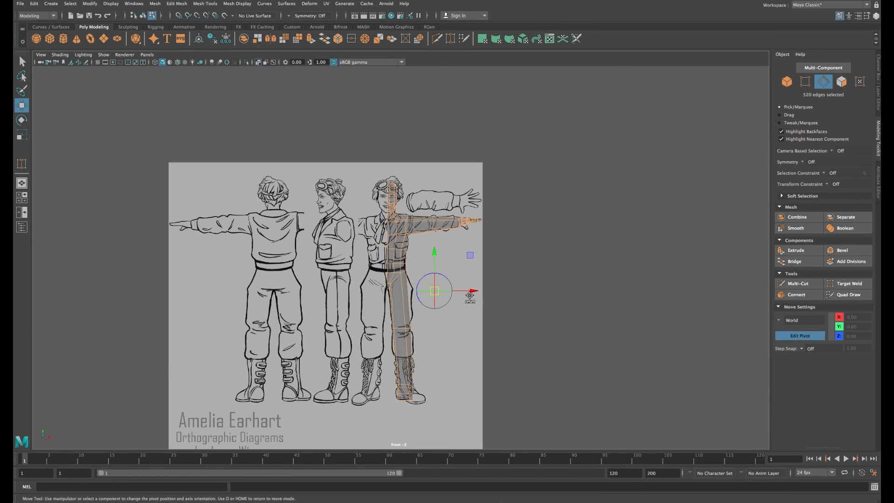
left_click_drag(470, 295, 421, 295)
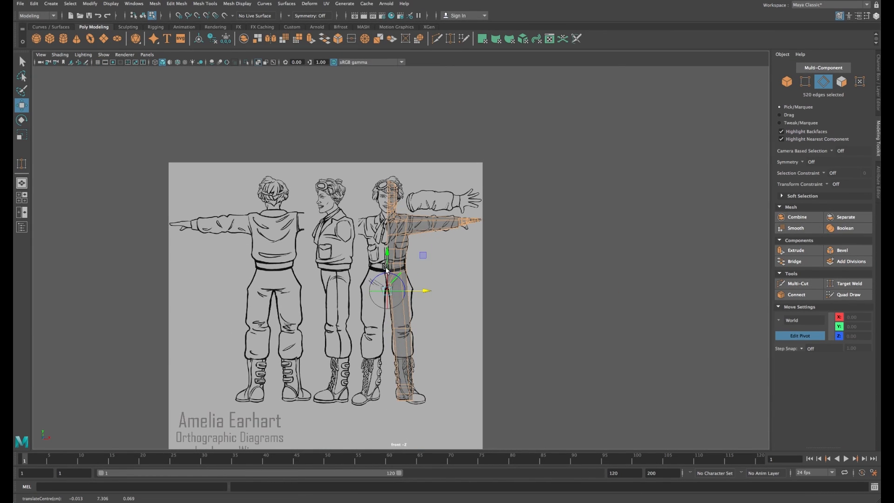
left_click_drag(387, 254, 386, 212)
right_click_drag(386, 212, 503, 261, "alt")
right_click_drag(475, 316, 606, 368, "alt")
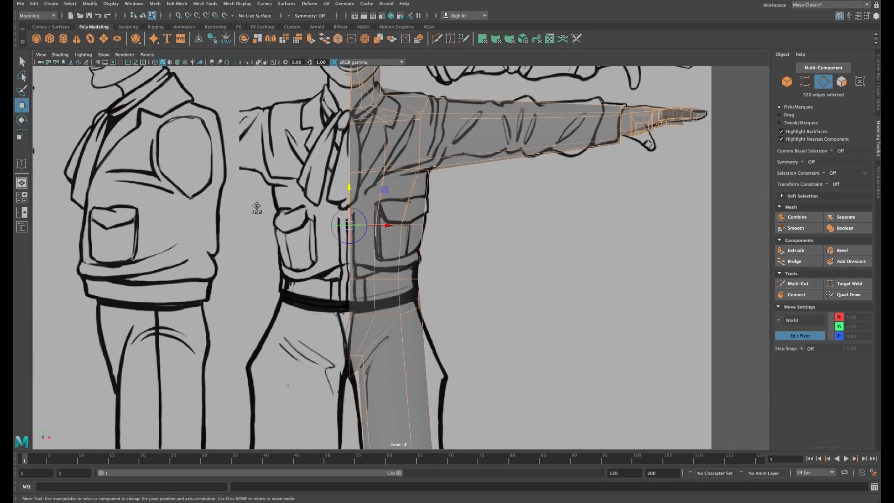
right_click_drag(257, 206, 535, 346, "alt")
middle_click_drag(307, 166, 377, 221, "alt")
right_click_drag(284, 204, 559, 345, "alt")
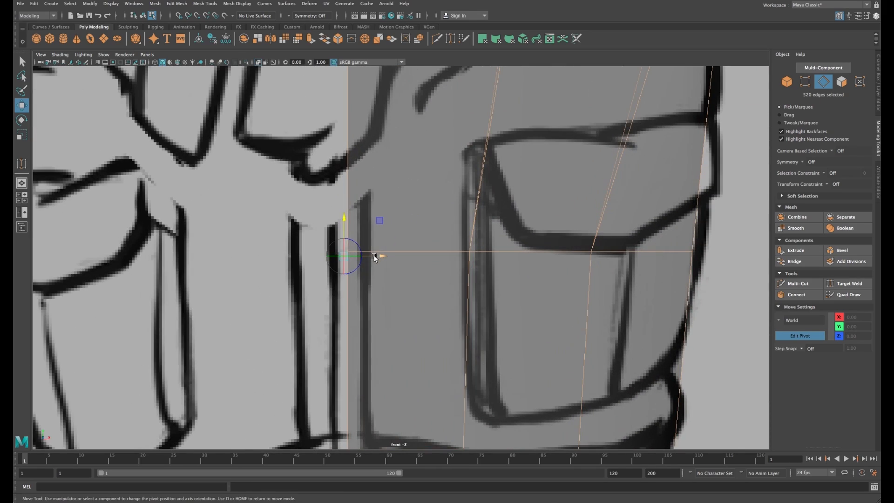
Step: Try to run Duplicate Special on the half body while its edges are selected
key("space")
key("space")
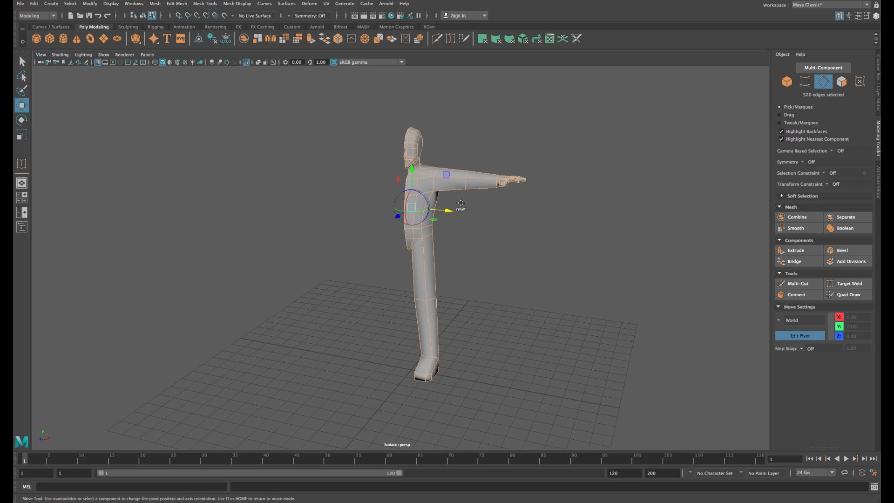
left_click(34, 5)
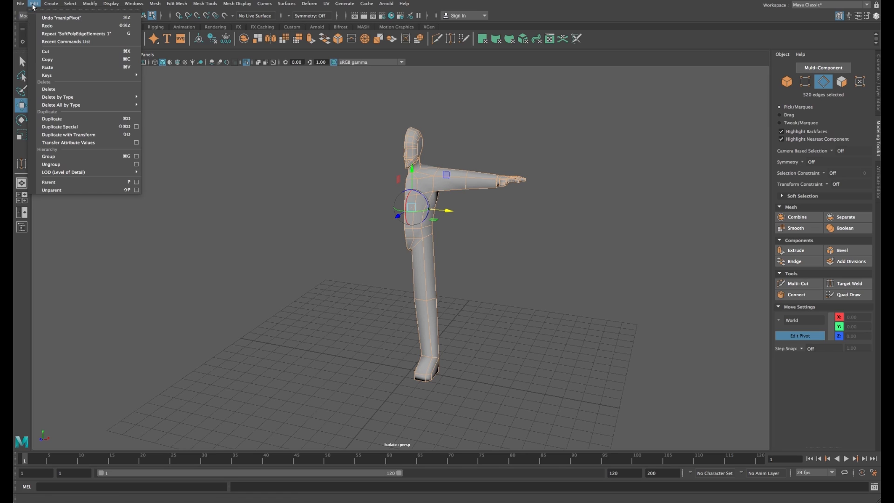
left_click(79, 136)
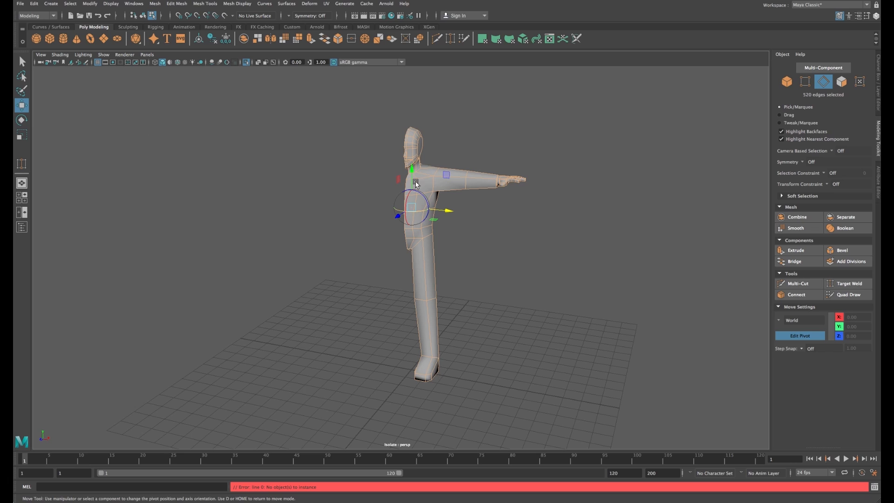
key("d")
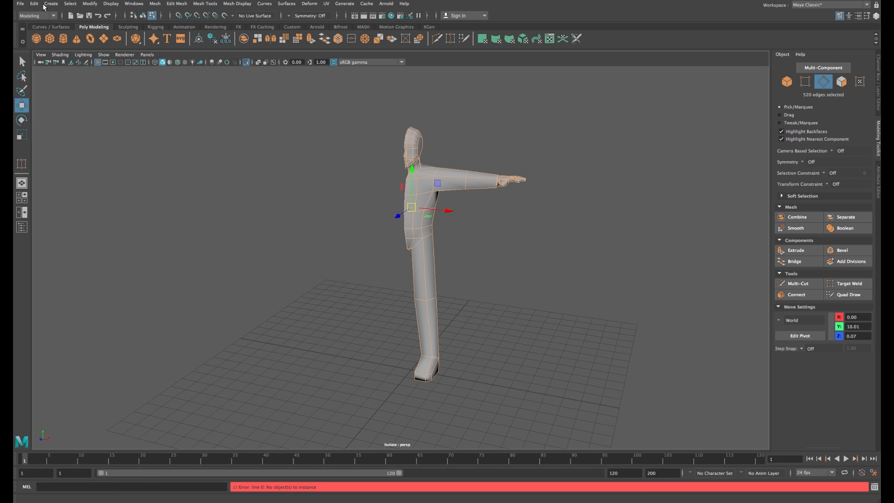
Step: Return to object mode and place the half-body mesh's pivot on the centre line at X 0
right_click_drag(421, 194, 448, 185)
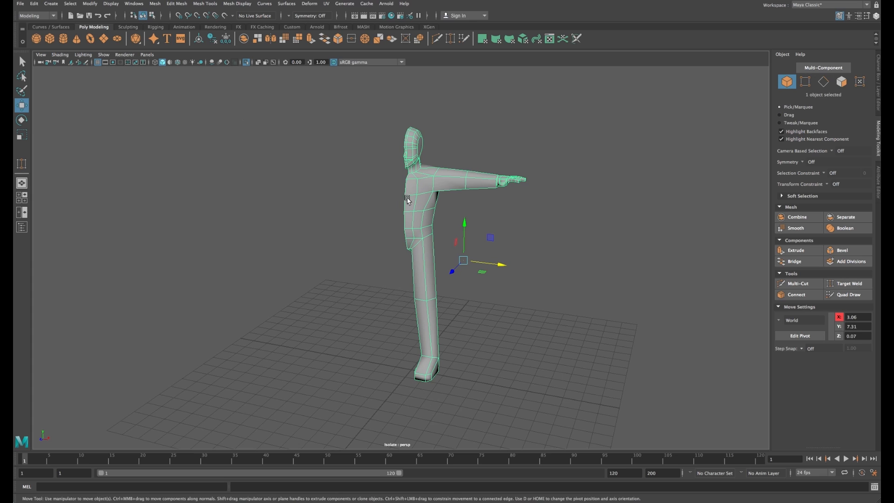
key("d")
left_click_drag(463, 260, 405, 239)
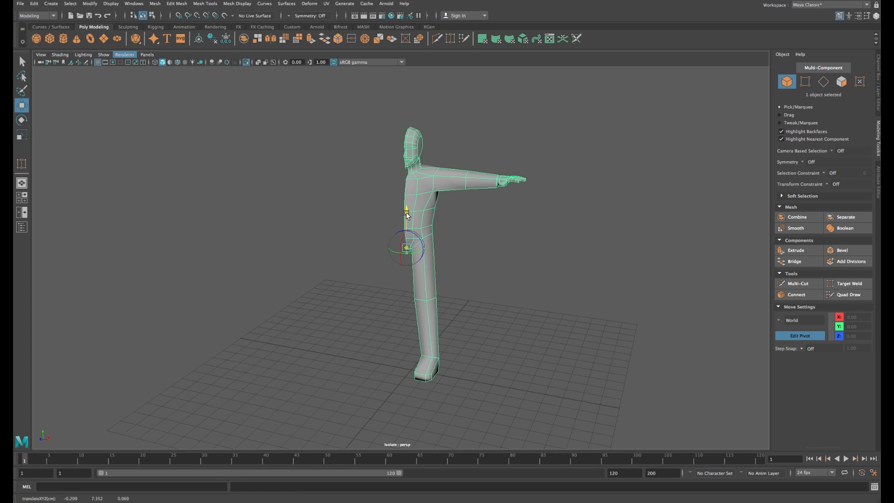
key("space")
key("space")
scroll(313, 325, "down", 10)
scroll(342, 325, "up", 2)
left_click_drag(396, 313, 418, 313)
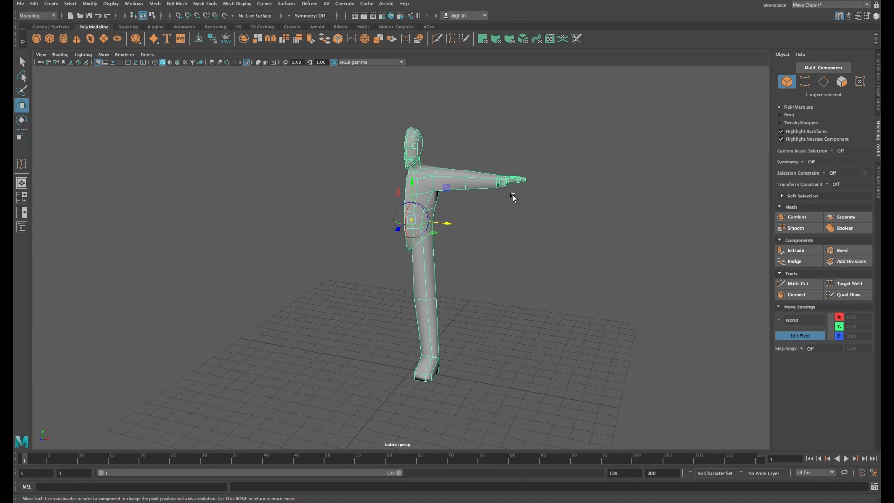
key("d")
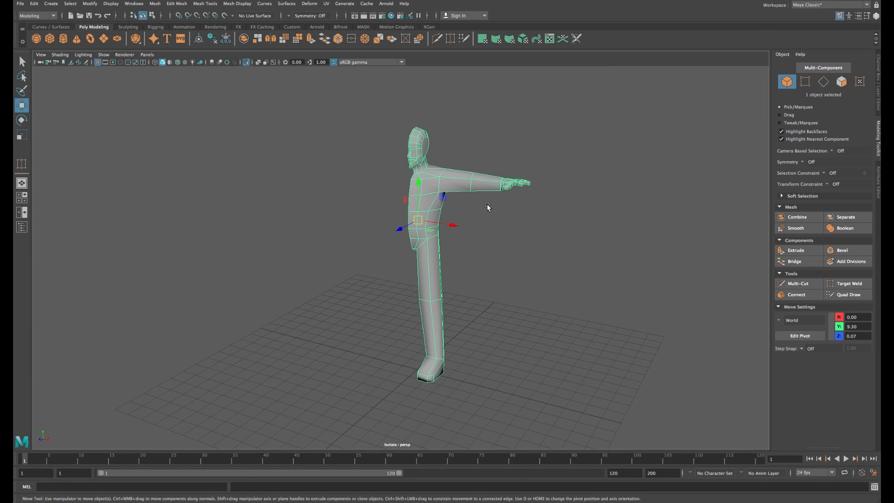
Step: Duplicate the half body with Duplicate Special and move the copy along X to about -7.56
left_click(35, 4)
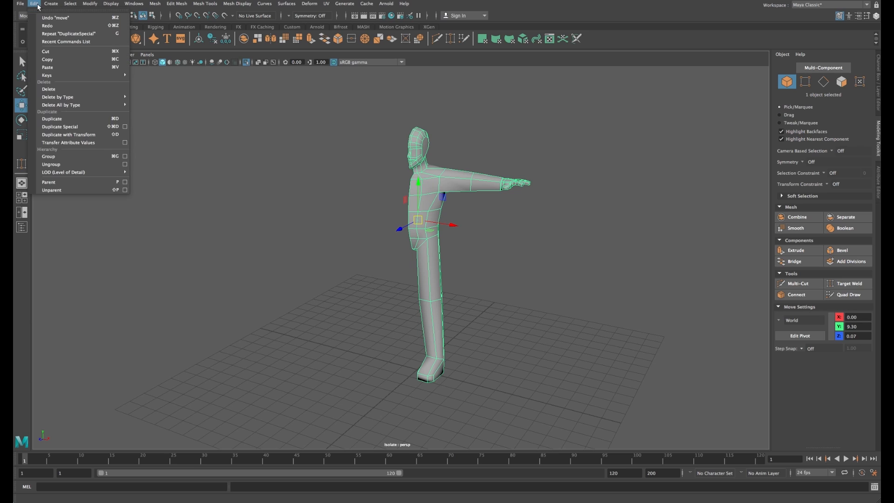
left_click(76, 127)
left_click_drag(454, 225, 342, 208)
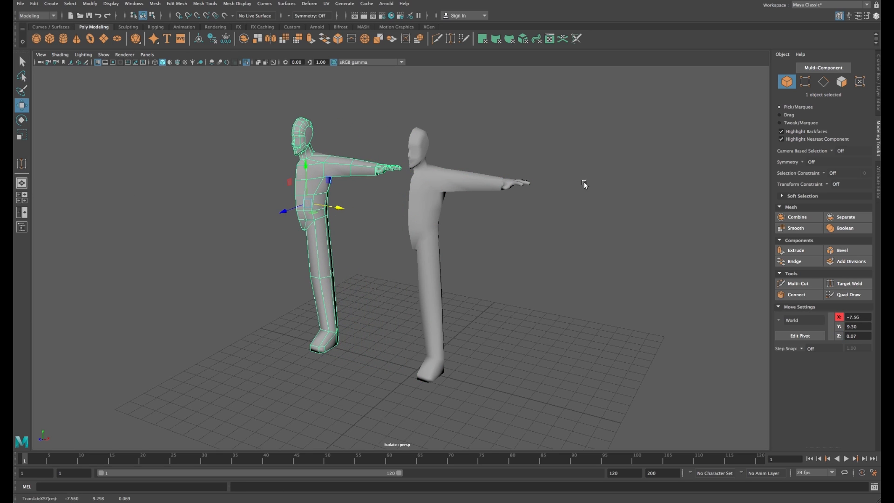
Step: Set the moved copy's Rotate Y to -90 so it stands in profile beside the original
left_click(876, 16)
left_click(856, 102)
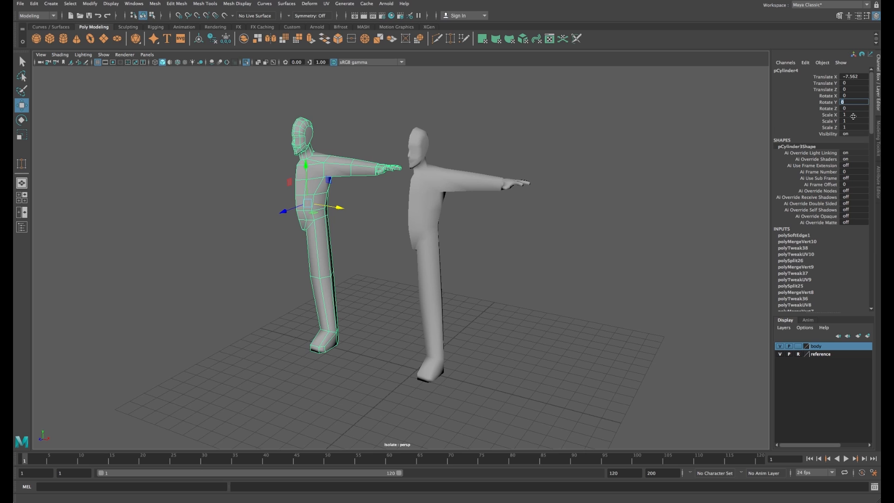
type("-90")
key("Return")
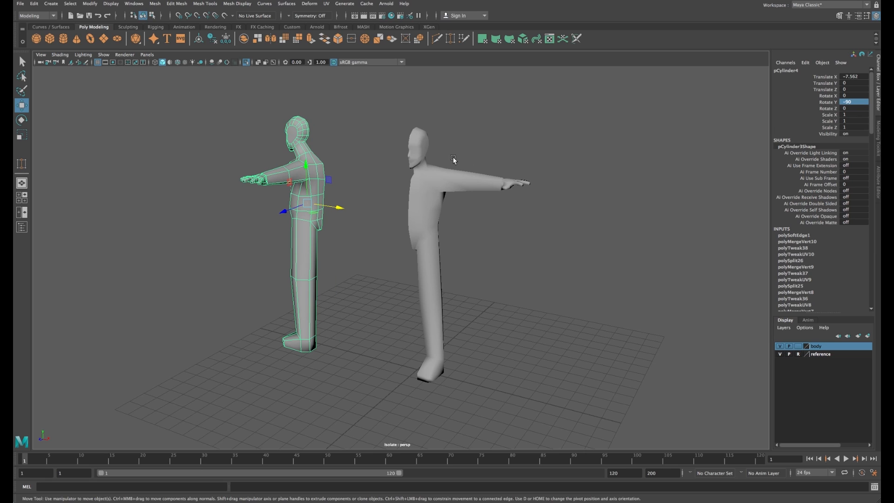
Step: Create a mirrored instance of the original half body using Duplicate Special with Scale X -1, and nudge it along X to close the centre seam
left_click(433, 188)
left_click(34, 3)
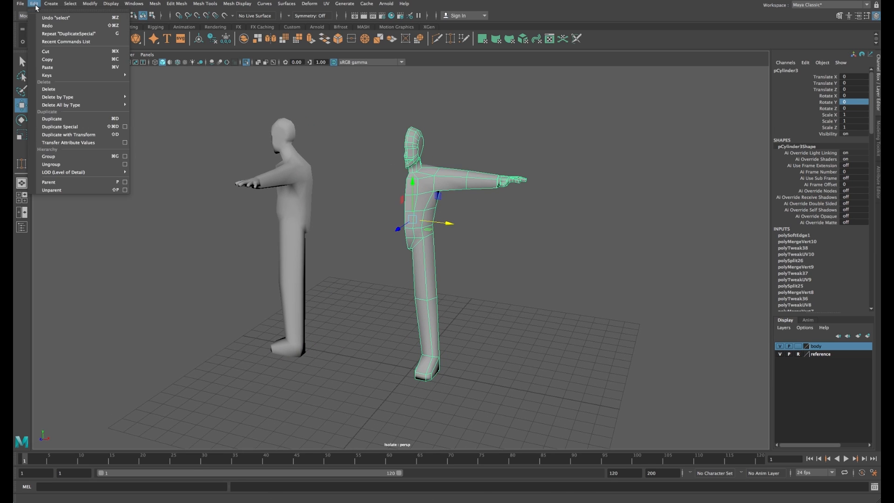
left_click(124, 127)
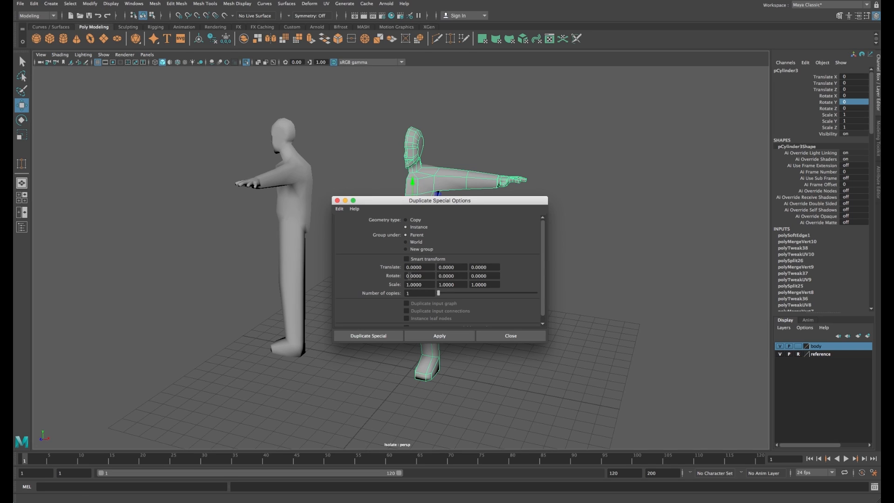
left_click(407, 285)
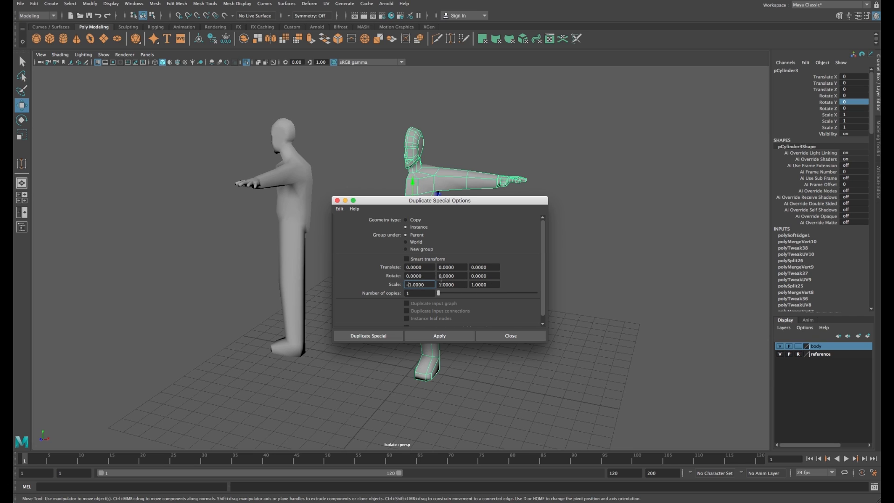
left_click(372, 336)
left_click_drag(442, 224, 445, 225)
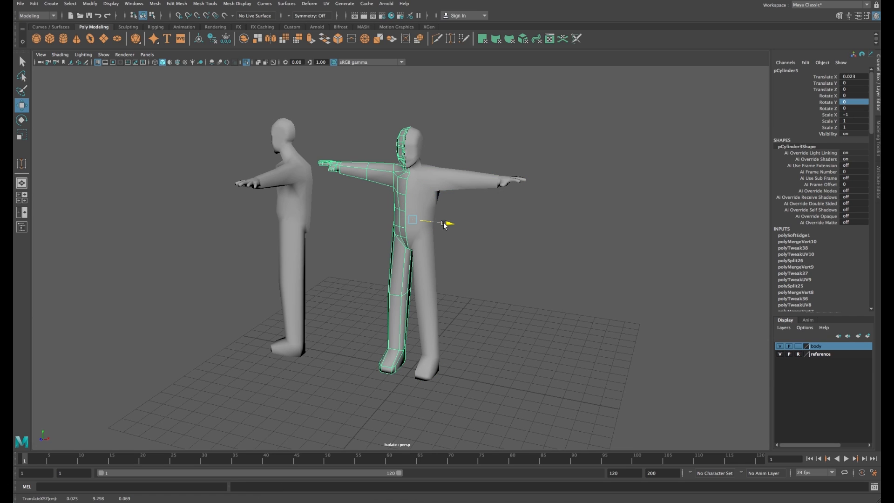
left_click(471, 273)
mouse_move(471, 273)
left_mouse_down("alt")
mouse_move(493, 263)
mouse_move(391, 263)
mouse_move(473, 273)
mouse_move(466, 265)
left_mouse_up("alt")
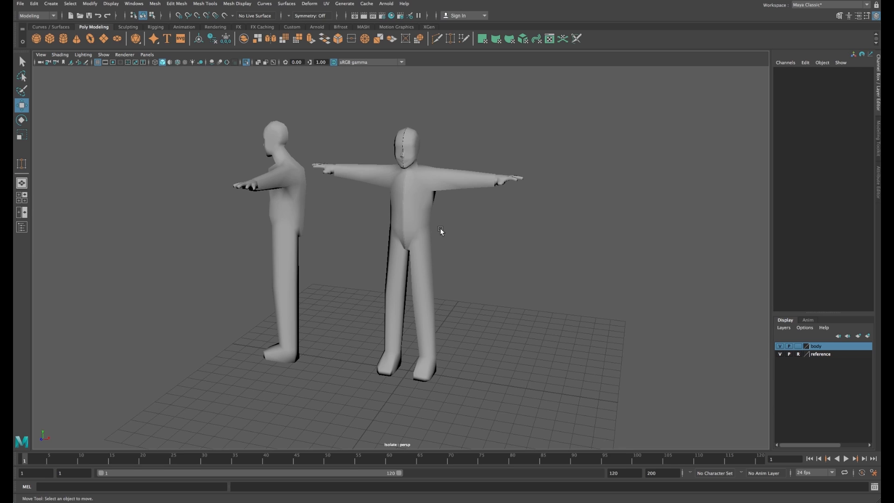
Step: Delete the construction history of the original half-body mesh
left_click(424, 215)
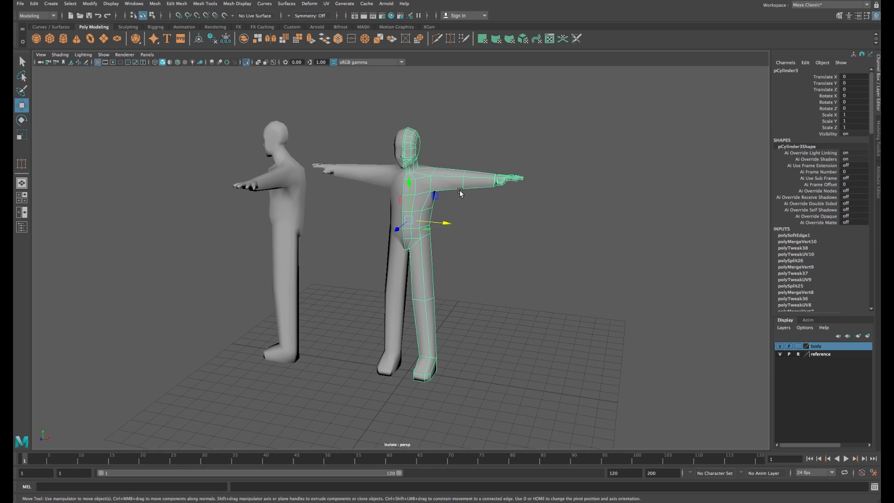
left_click_drag(475, 196, 497, 202, "alt")
left_click_drag(872, 124, 876, 147)
left_click(34, 4)
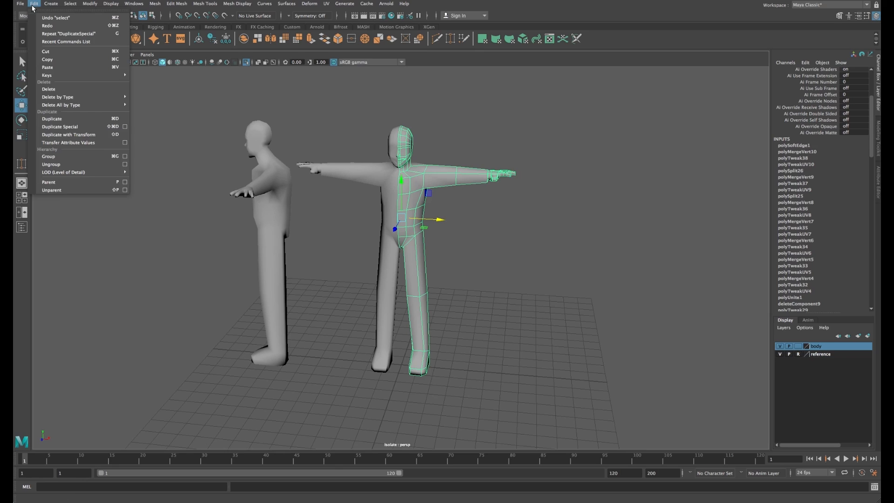
mouse_move(75, 97)
left_click(157, 103)
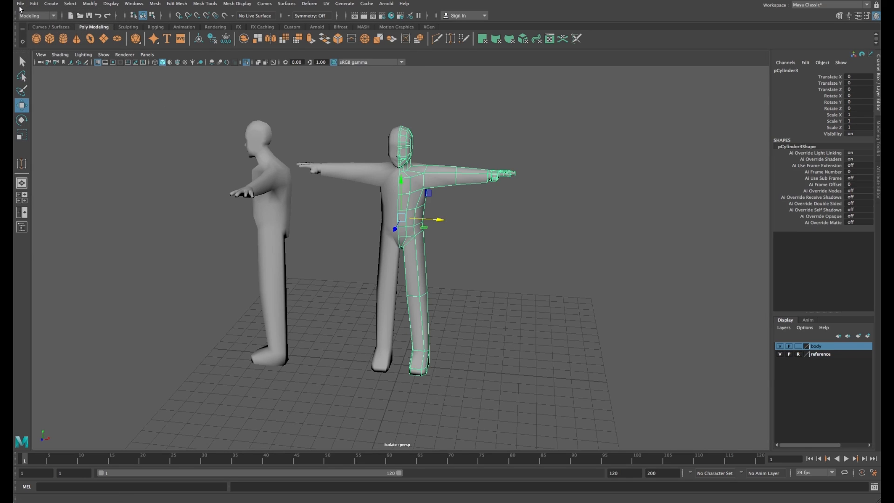
Step: Save the scene as a Maya Binary file in the Desktop's 3D character folder, named with the author's name followed by "_Amelia"
left_click(20, 4)
left_click(51, 45)
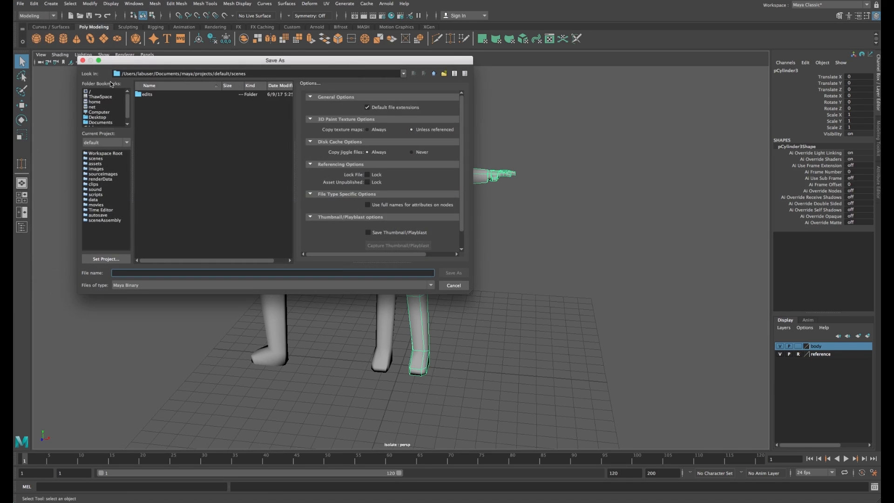
left_click(104, 118)
double_click(167, 101)
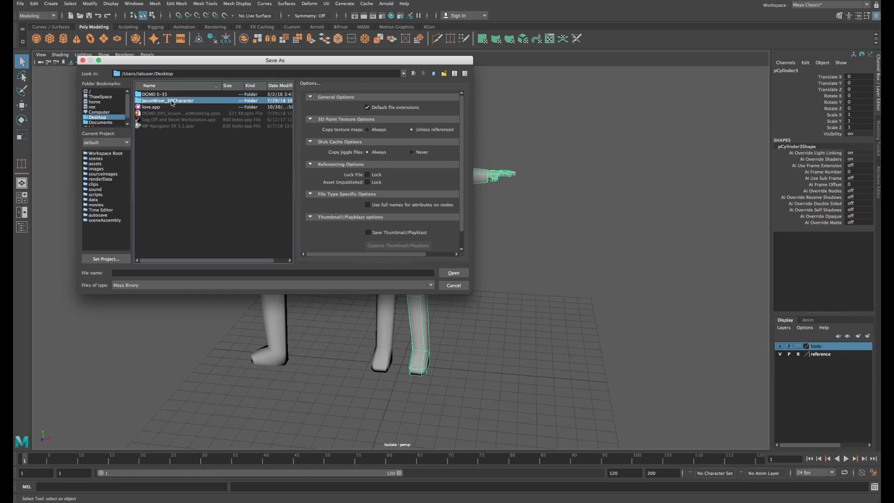
left_click(150, 273)
type("JasonWiser_Amelia")
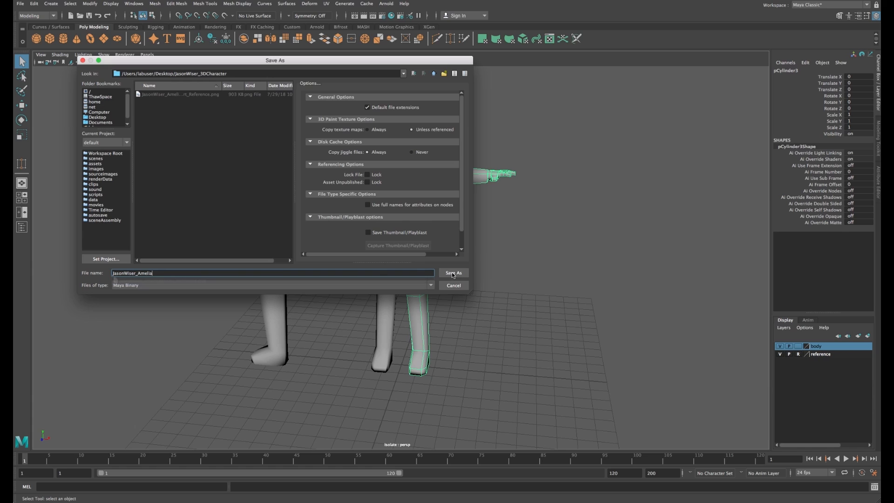
left_click(453, 274)
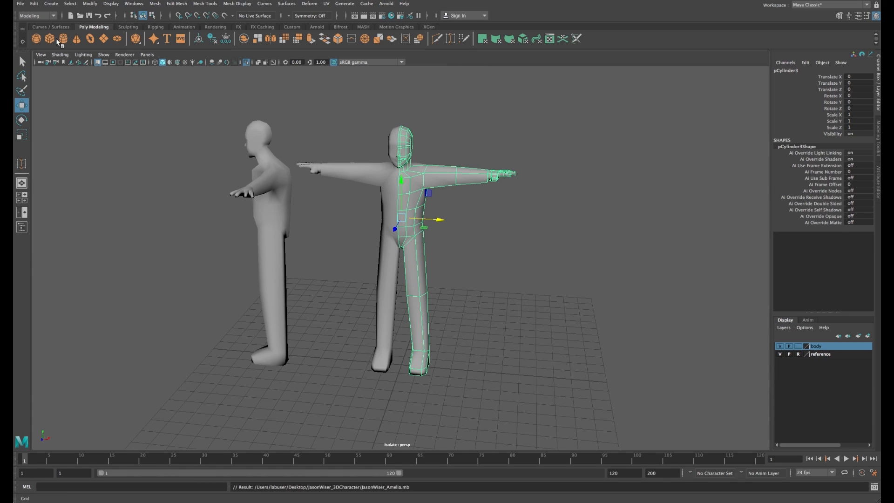
Step: Set the Maya project to the Desktop's 3D character folder and create a default workspace there
left_click(20, 4)
left_click(62, 264)
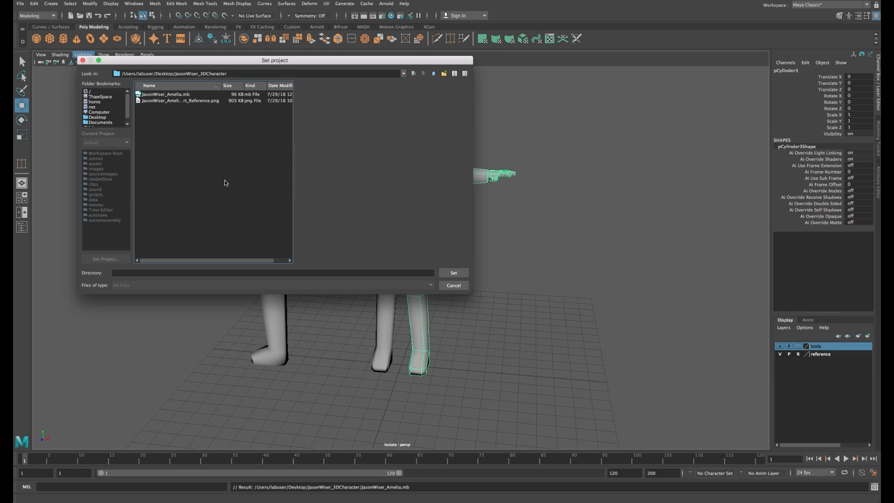
left_click(452, 273)
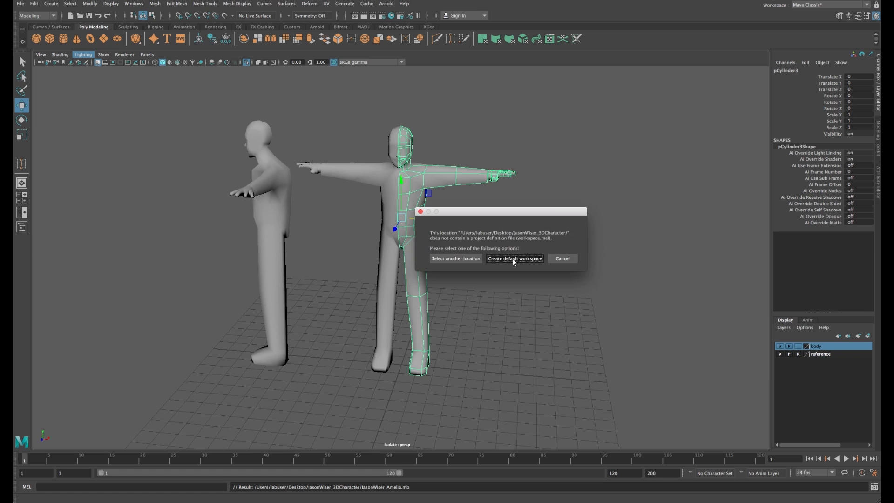
left_click(513, 259)
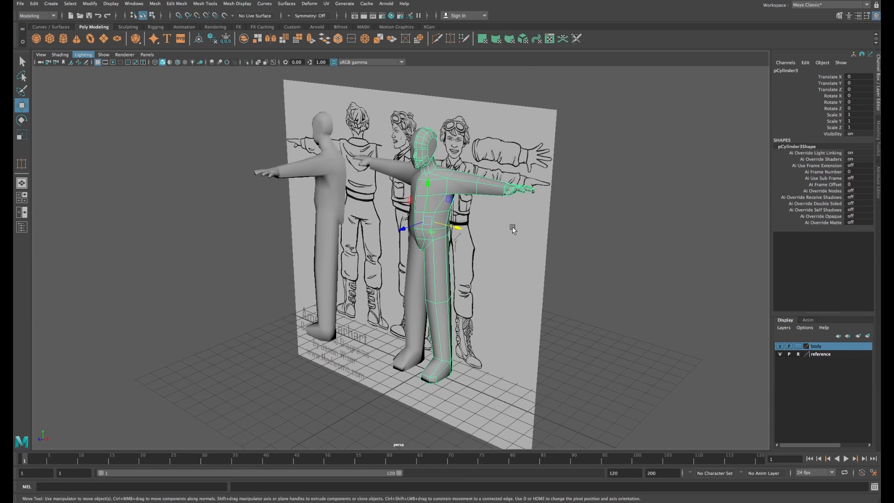
Step: Leave isolate view, deselect the half body and inspect the mirrored figure against the reference drawing
left_click(510, 155)
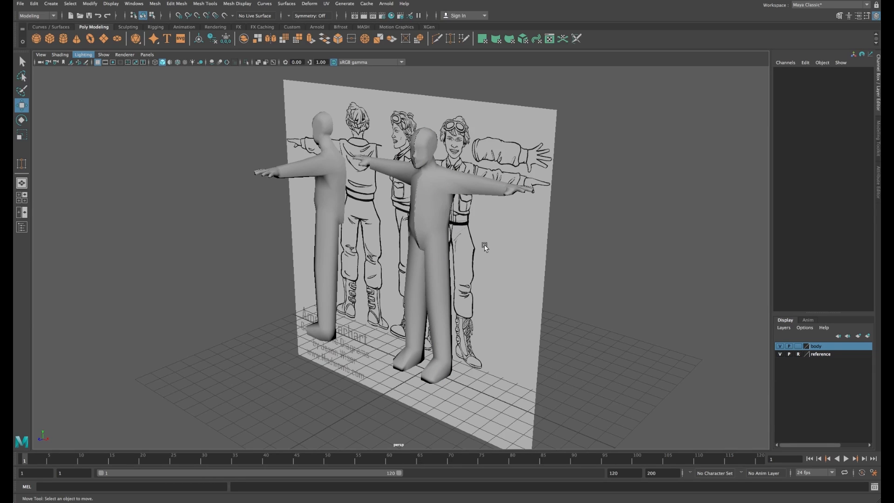
left_click_drag(420, 221, 427, 203, "alt")
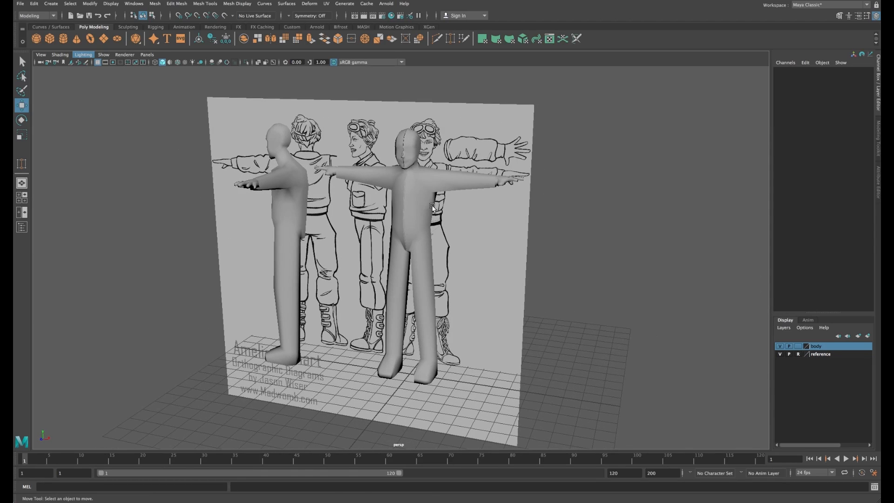